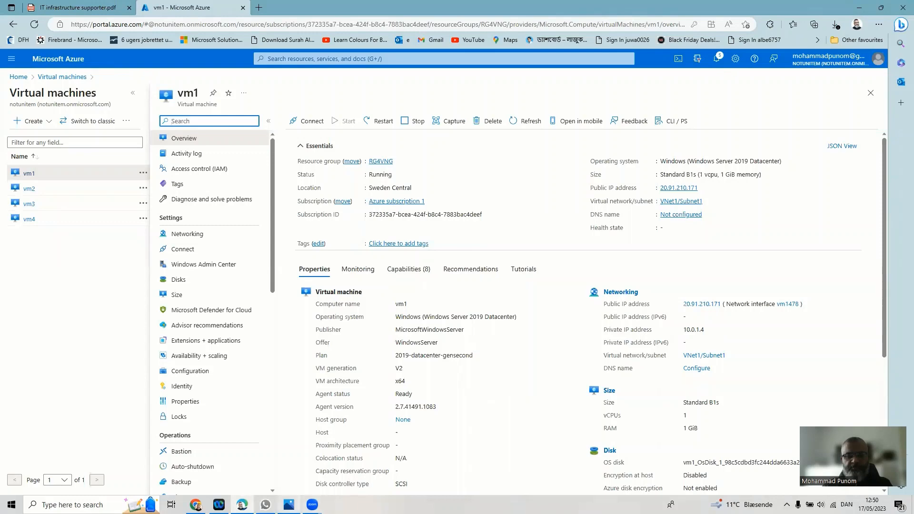
- Check the vng.png network diagram, then open vm2 from the Virtual machines list
mouse_move(289, 504)
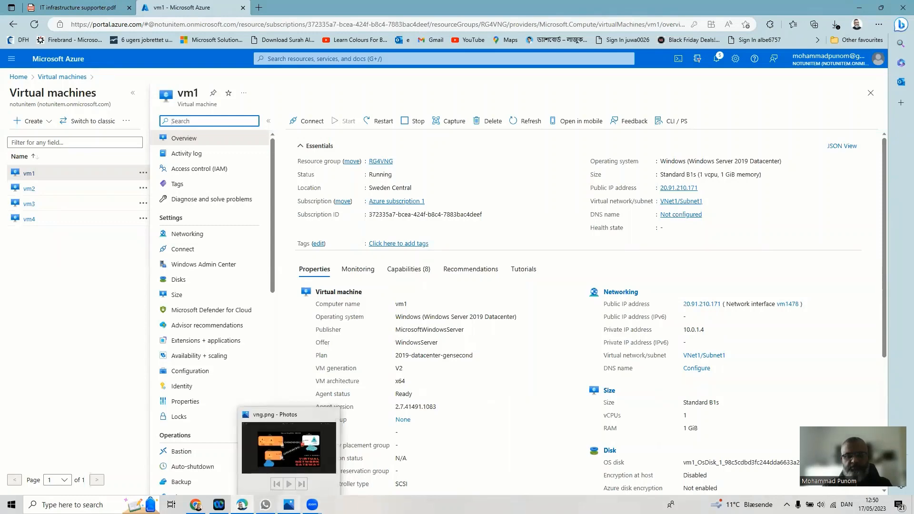
left_click(289, 505)
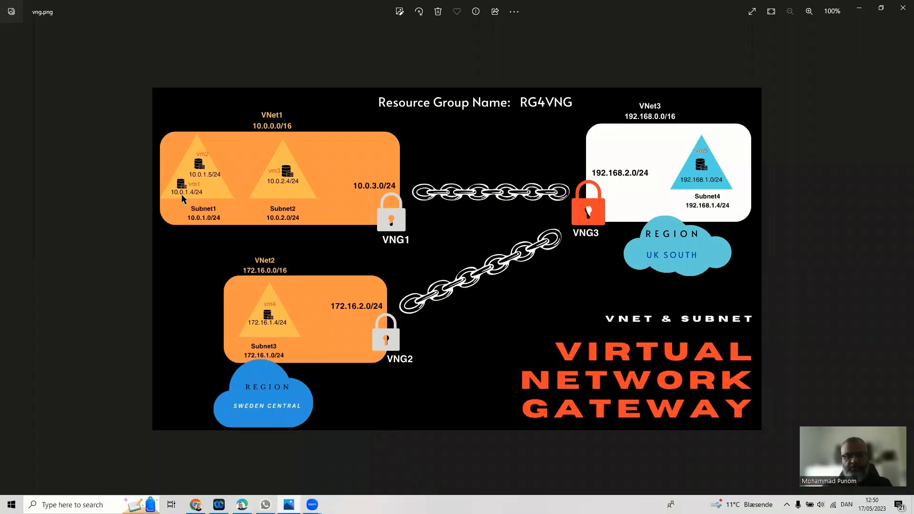
left_click(859, 8)
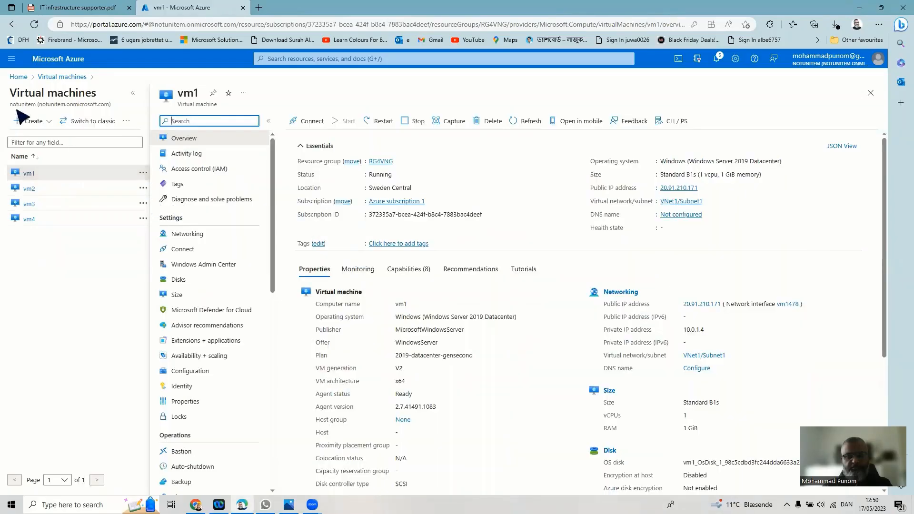
left_click(40, 78)
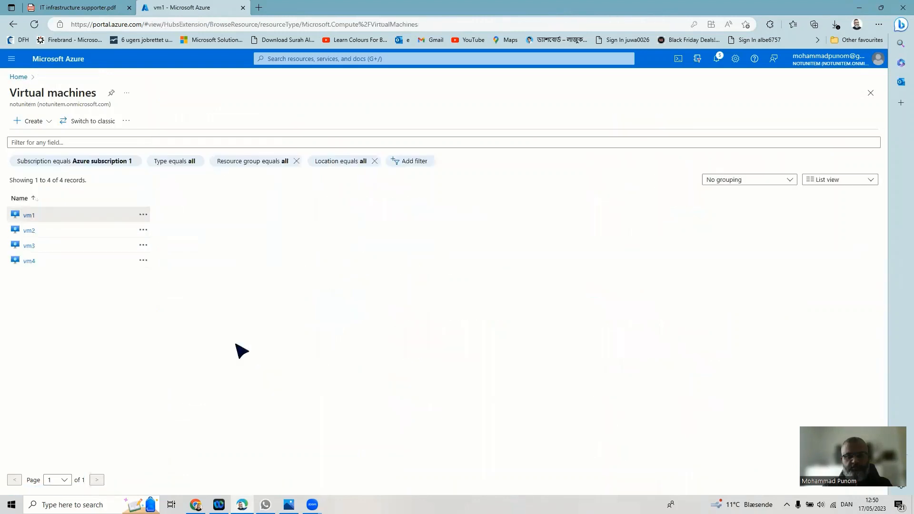
left_click(40, 212)
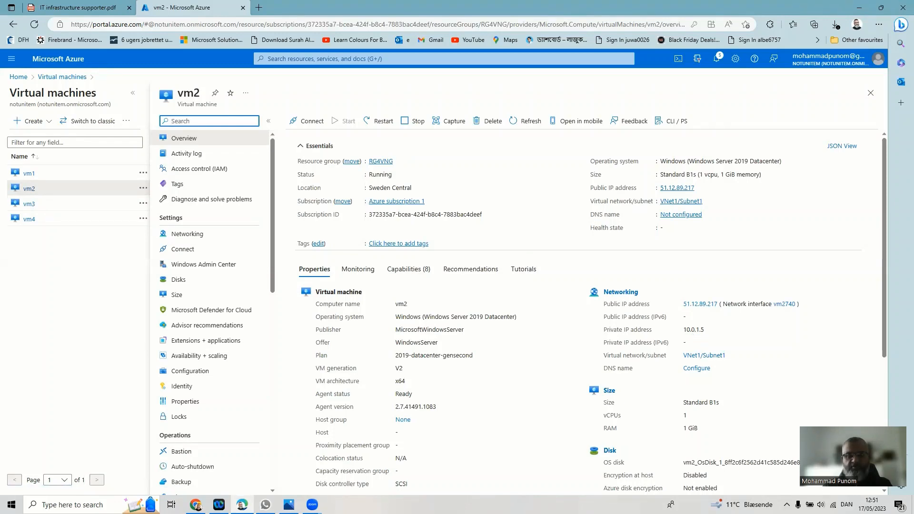
- After rechecking the network diagram, open vm3 from the list and start it
left_click(289, 504)
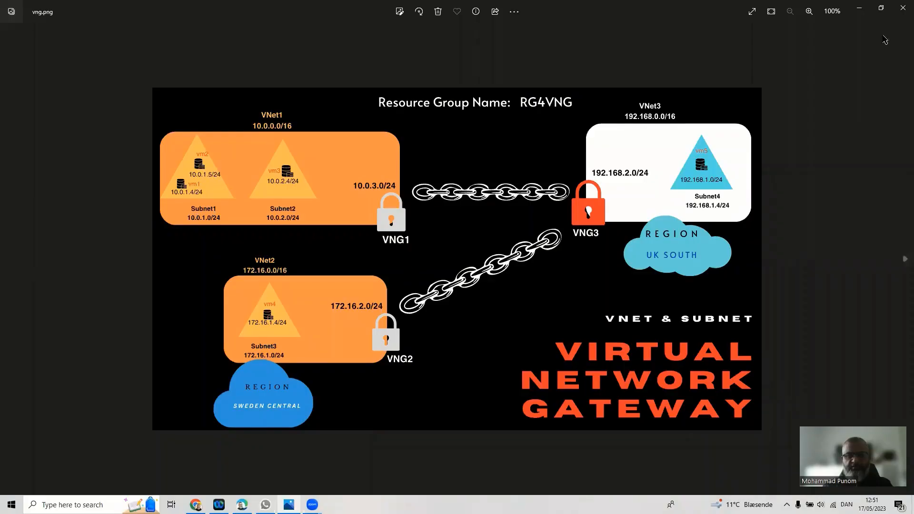
left_click(859, 8)
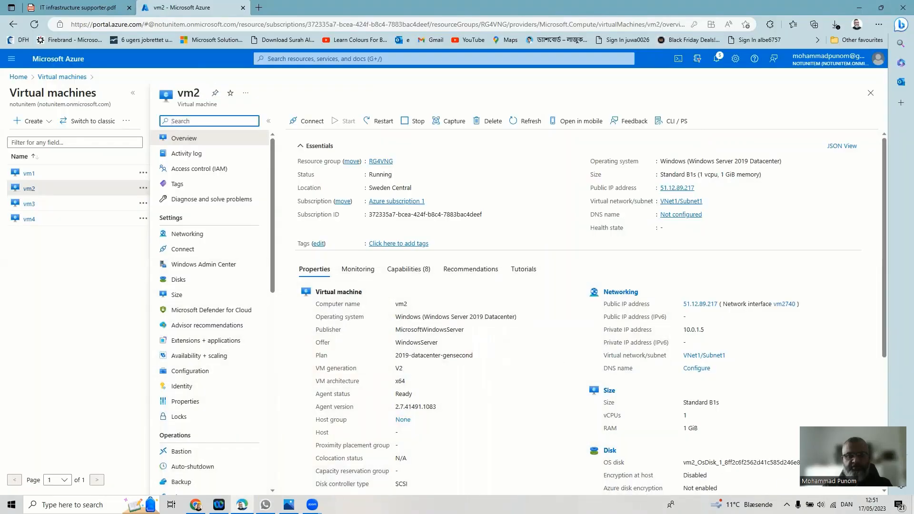
left_click(69, 78)
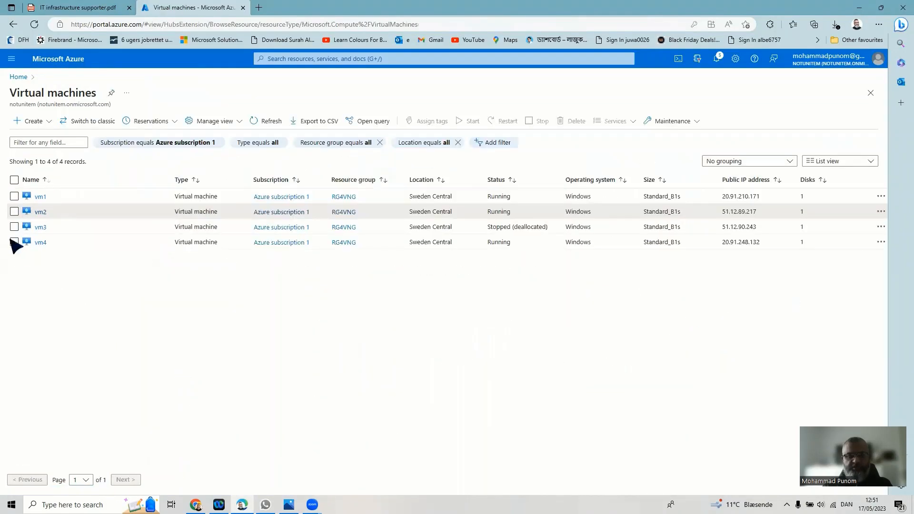
left_click(40, 227)
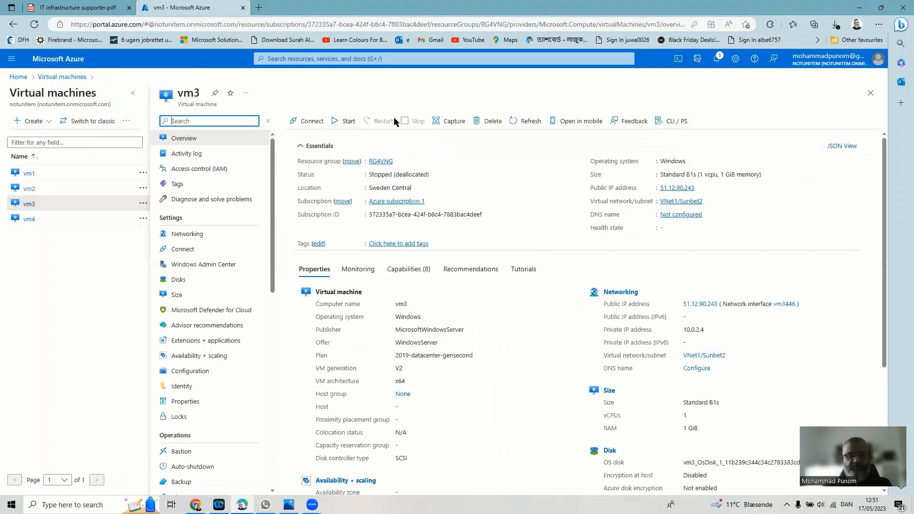
left_click(335, 122)
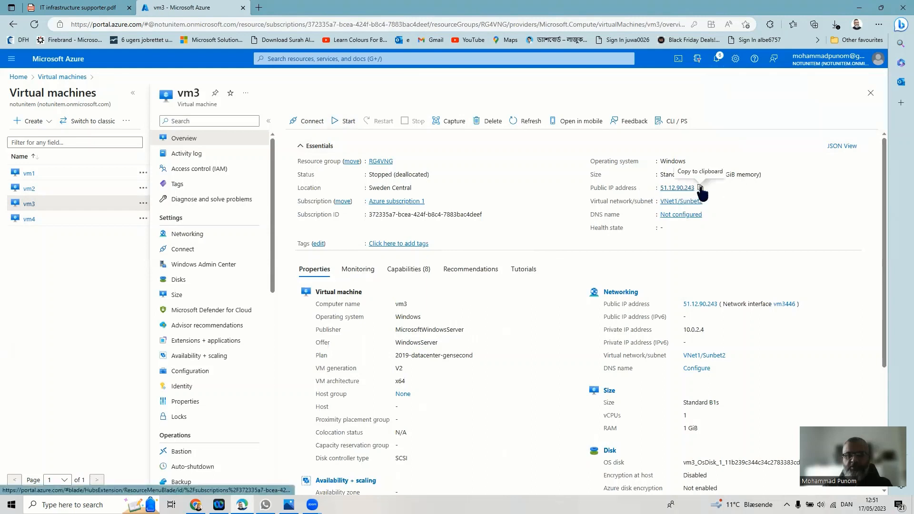
- Copy vm3's public IP address and return to the full virtual machines list
left_click(700, 188)
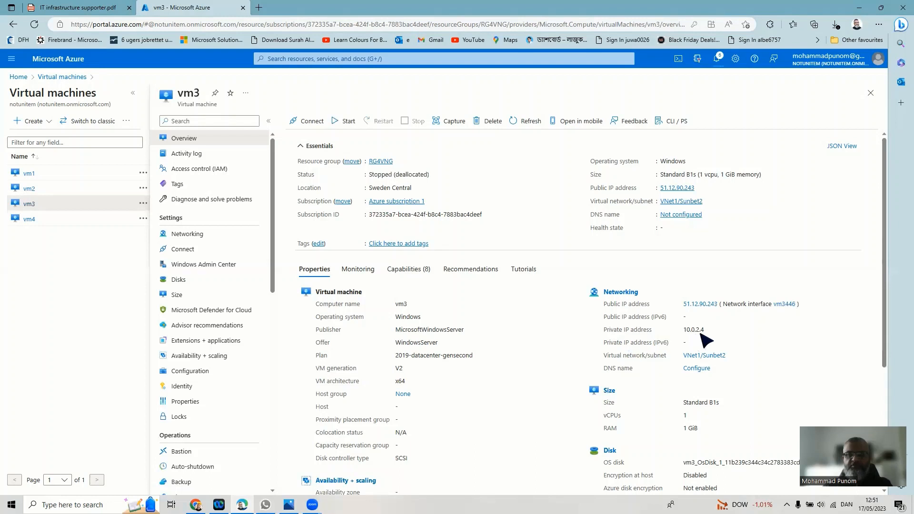
left_click(289, 504)
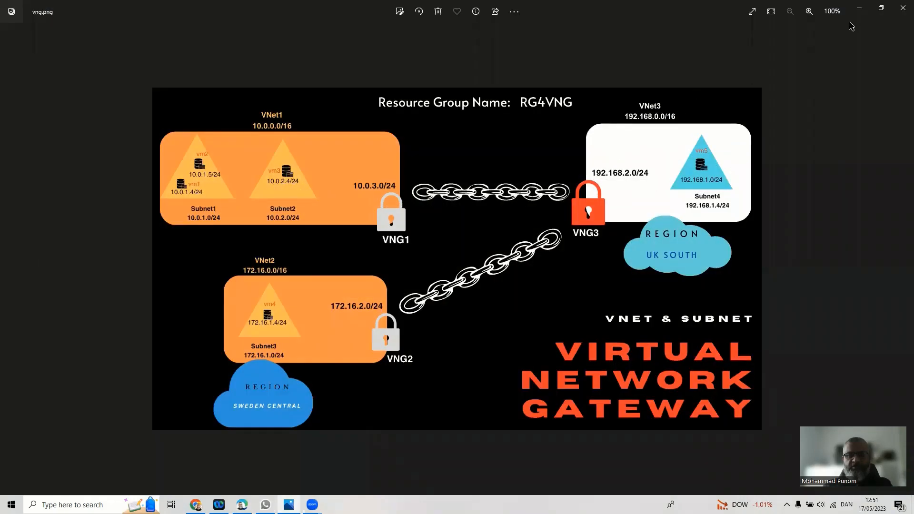
left_click(858, 9)
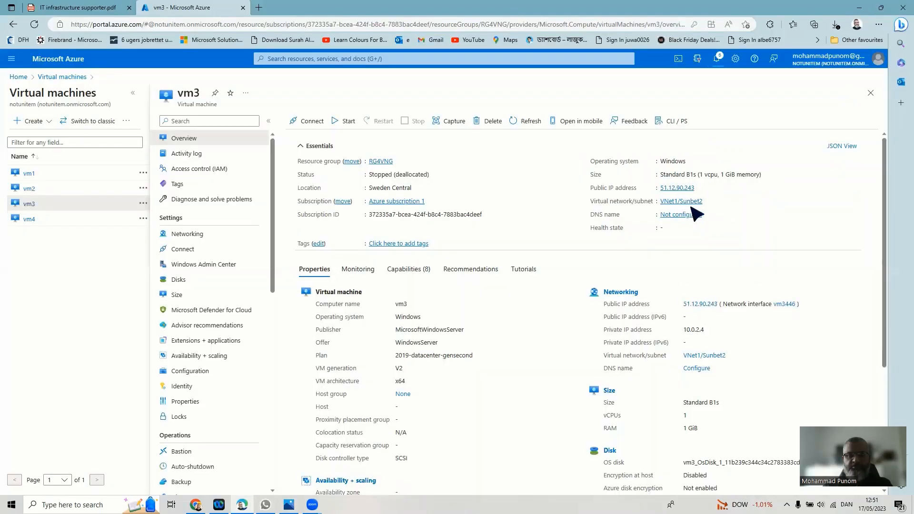
left_click(83, 77)
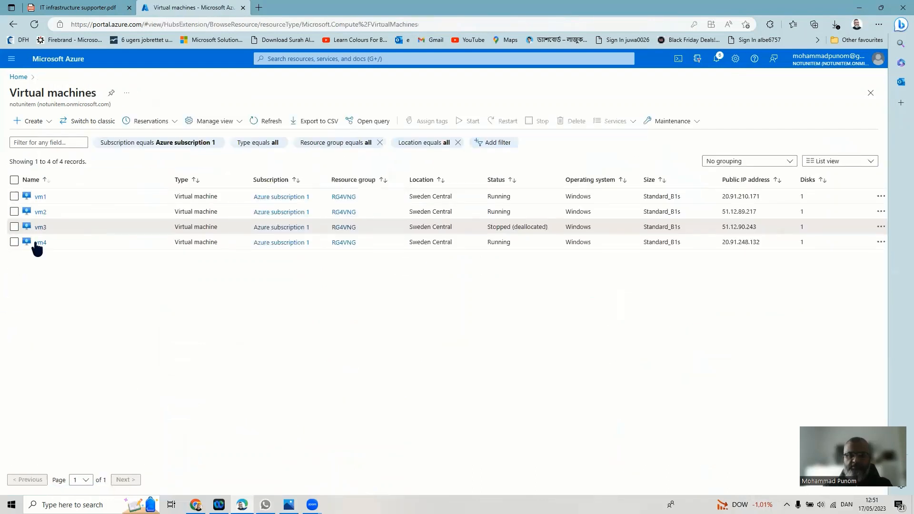
- Look over vm4's details, then return to the portal home page
left_click(39, 243)
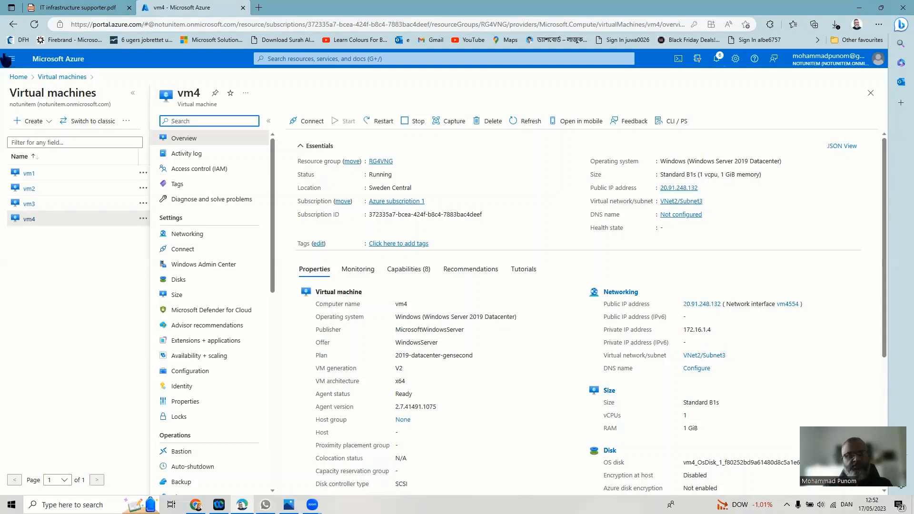
left_click(19, 78)
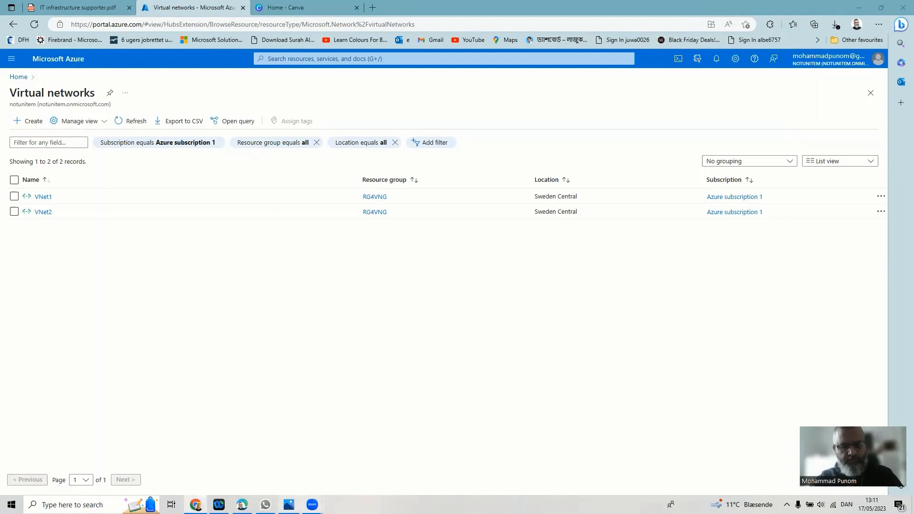
mouse_move(312, 505)
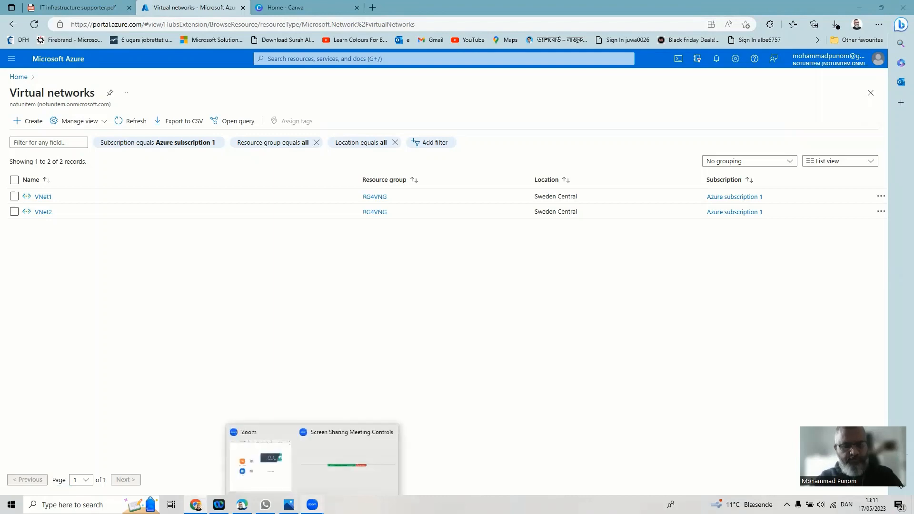
left_click(289, 505)
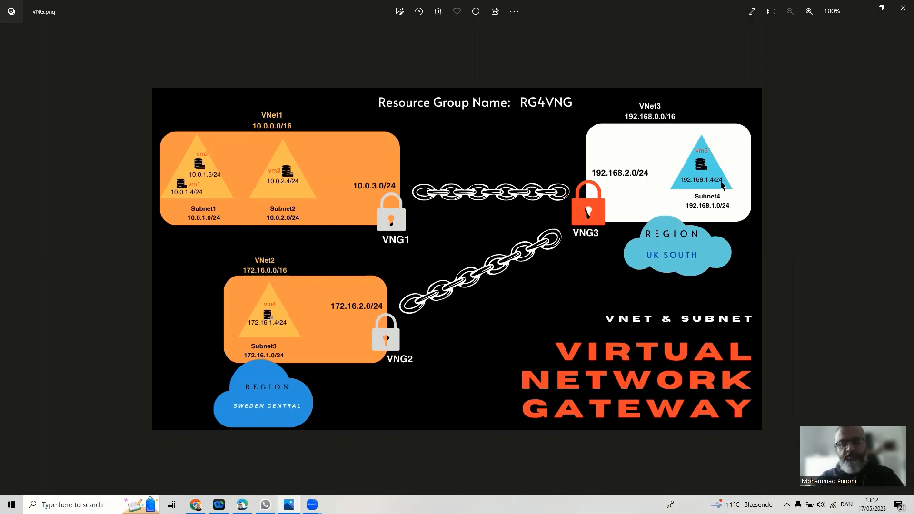
left_click(856, 8)
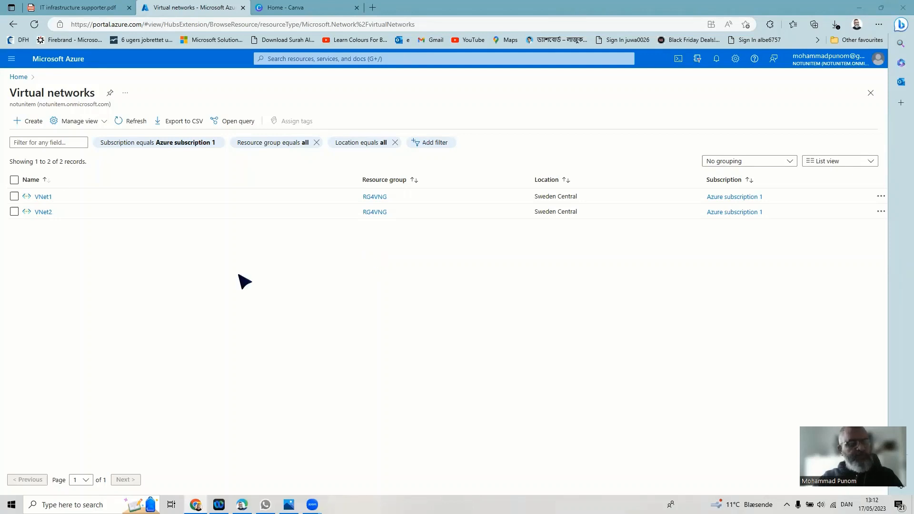
- Start a new virtual network named VNet3 in resource group RG4VNG, region UK South
left_click(37, 124)
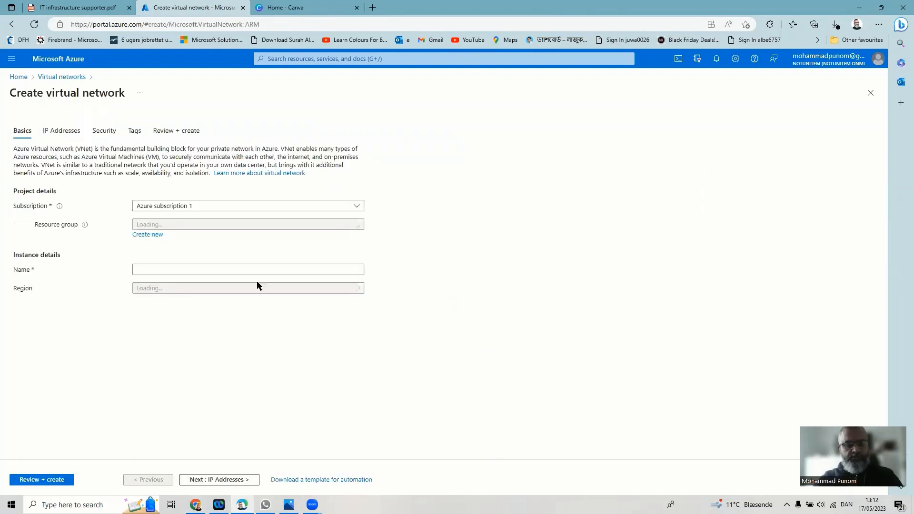
left_click(288, 225)
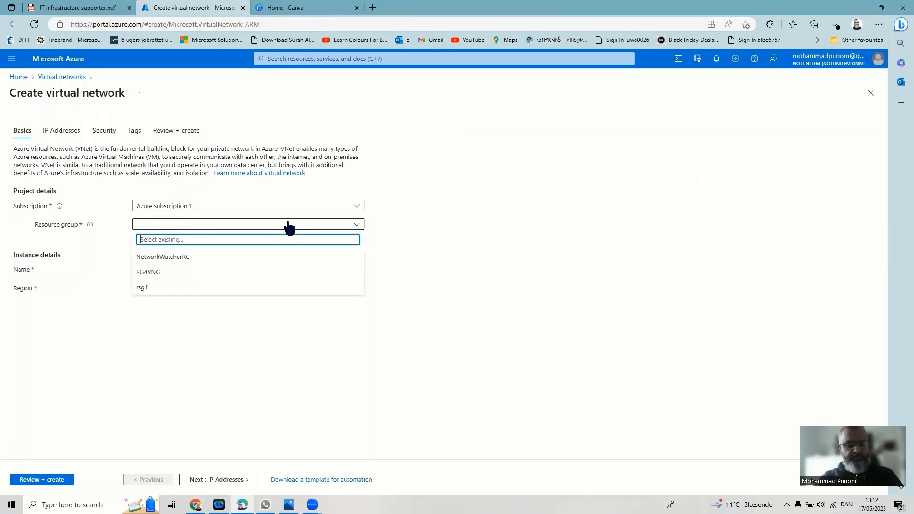
left_click(212, 273)
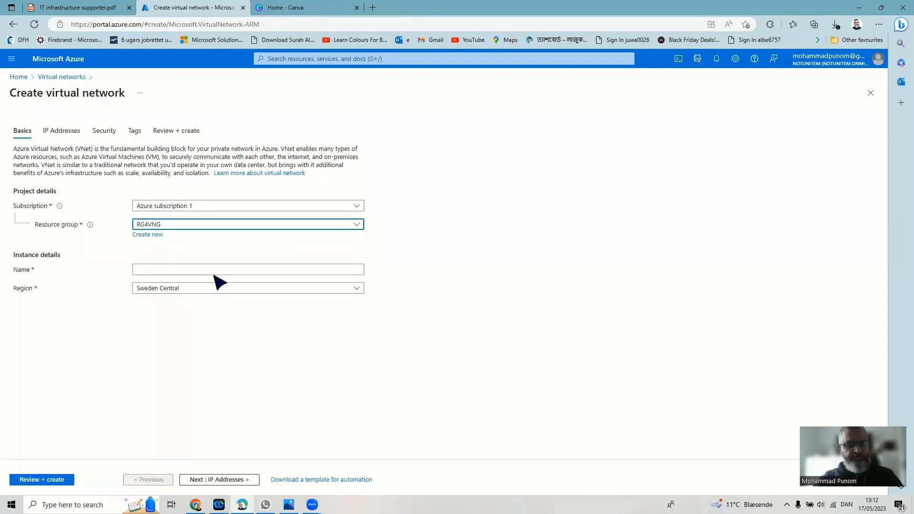
left_click(213, 270)
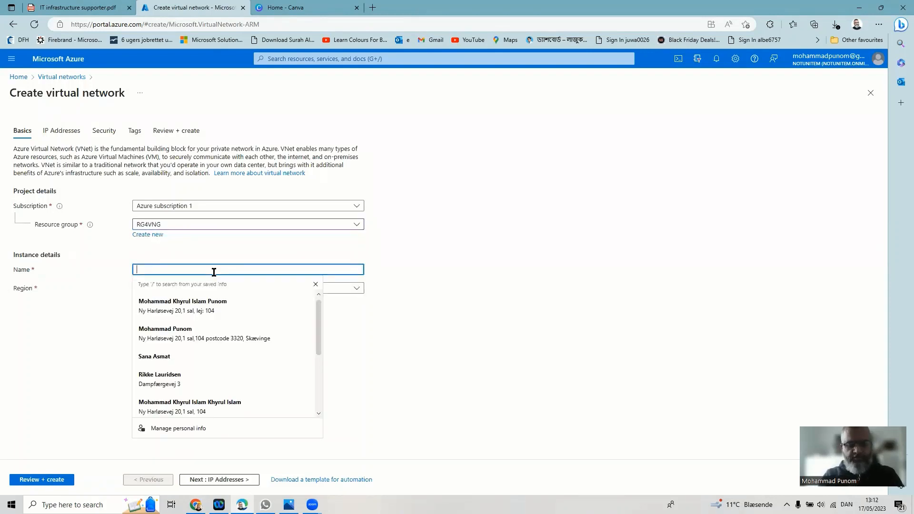
type("V")
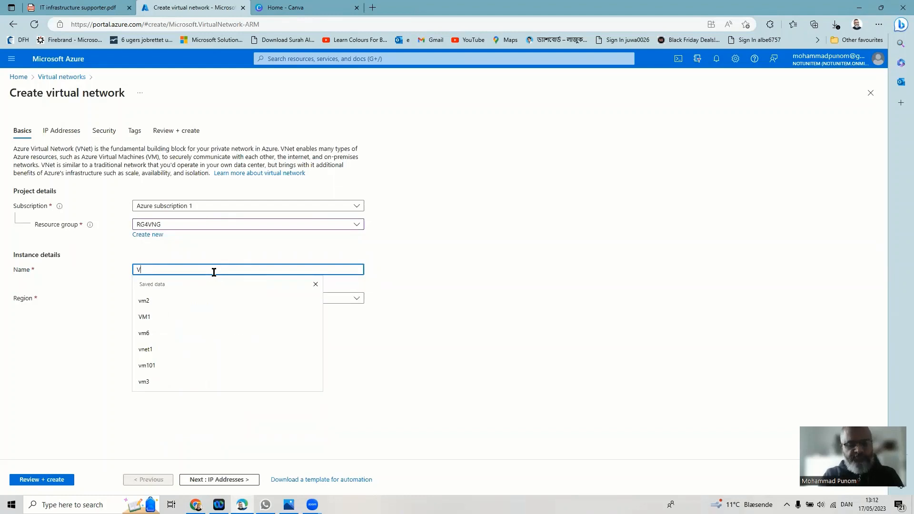
type("Net2")
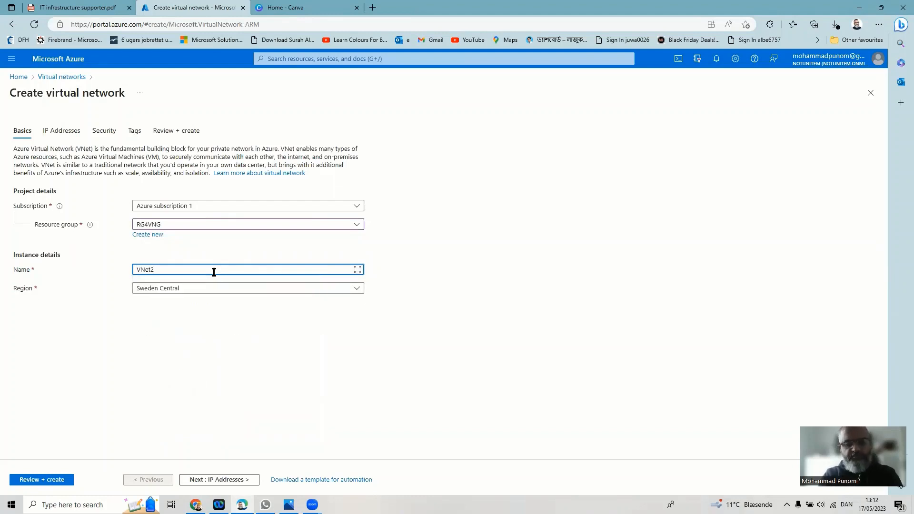
key("BackSpace")
type("3")
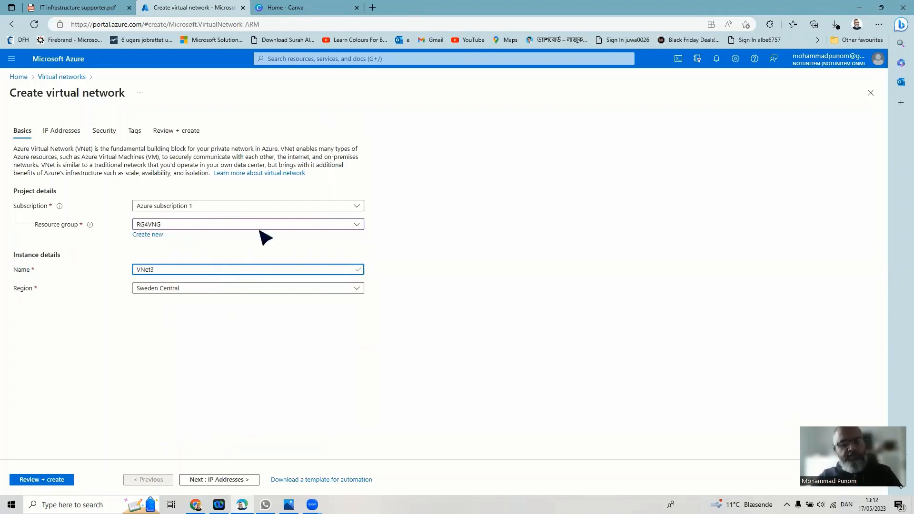
left_click(265, 289)
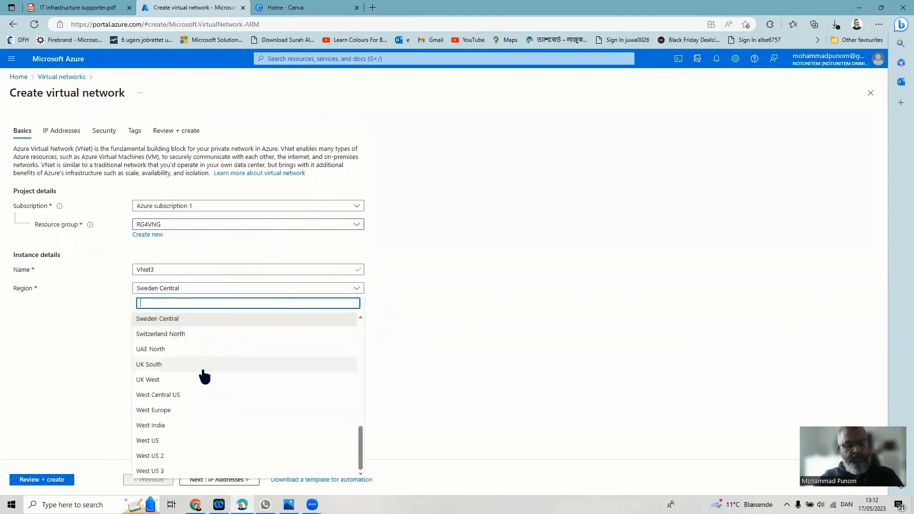
left_click(179, 365)
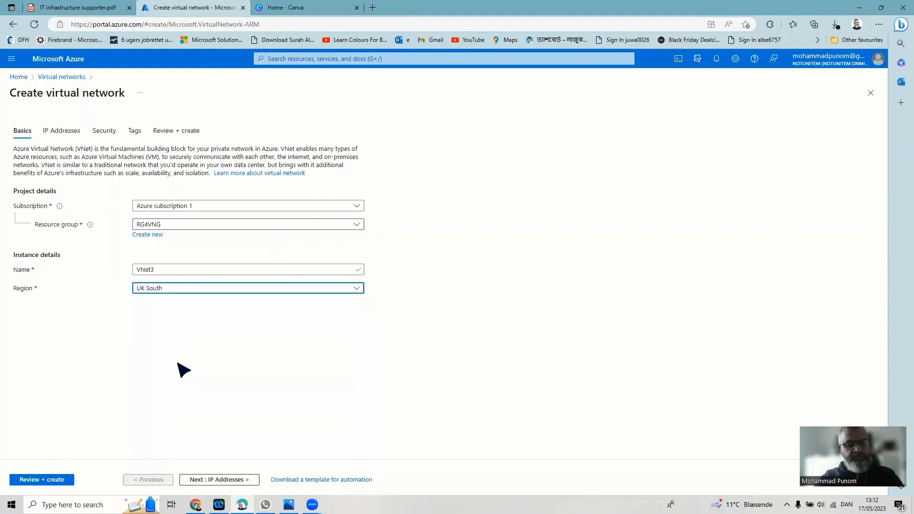
left_click(232, 481)
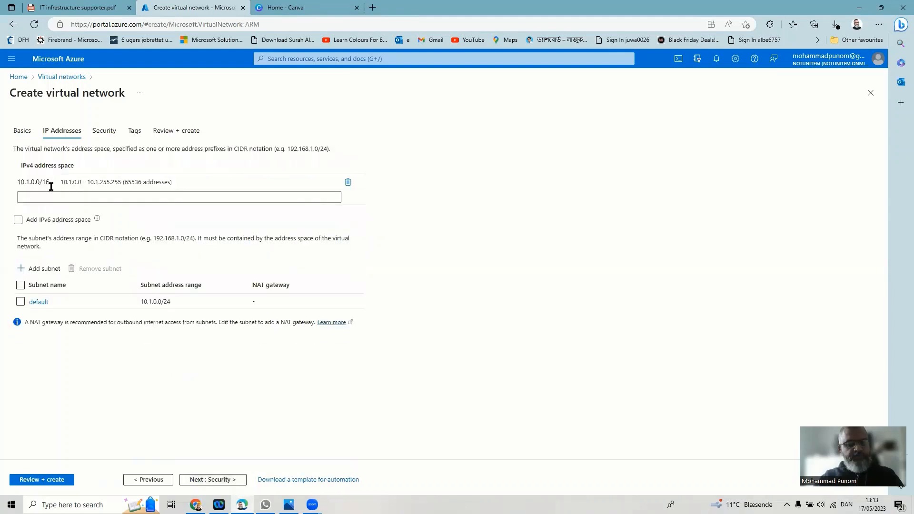
- Replace the default 10.1.0.0/16 address space with 192.168.0.0/16, checking the network diagram
left_click(347, 183)
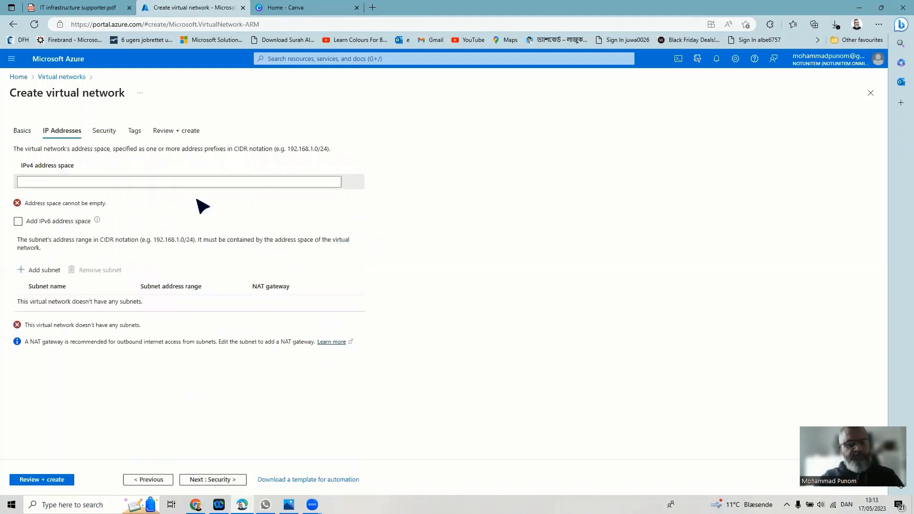
left_click(219, 182)
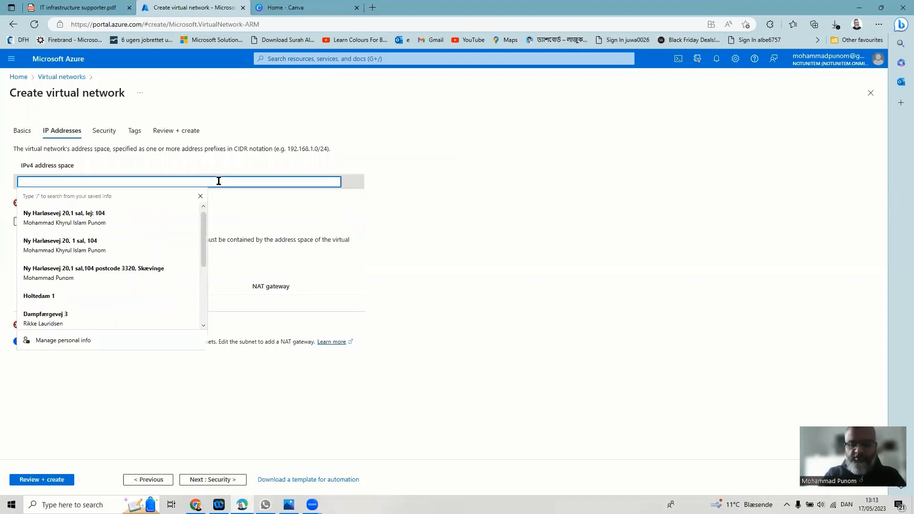
type("192.1")
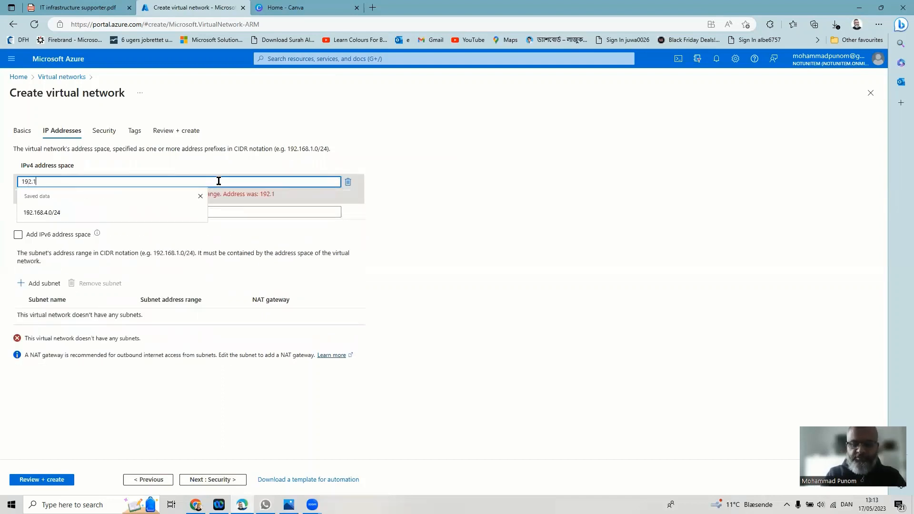
type("68.0")
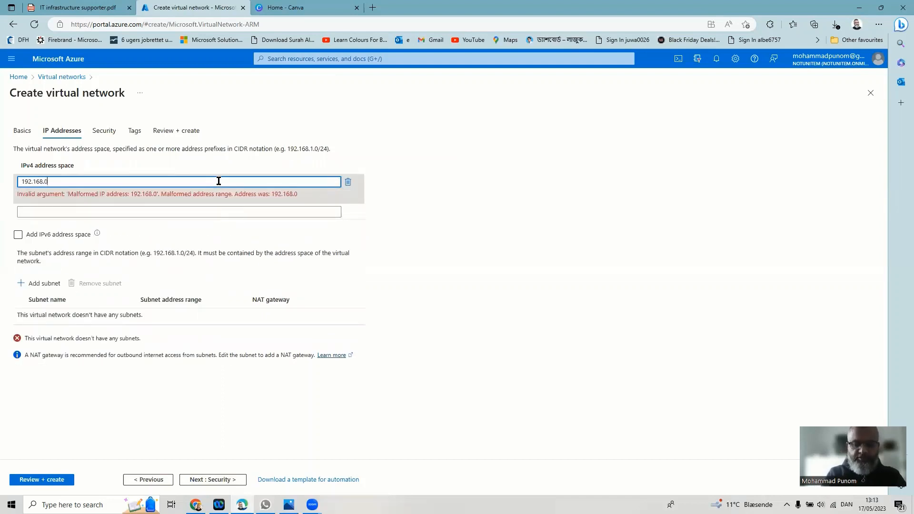
type(".0/16")
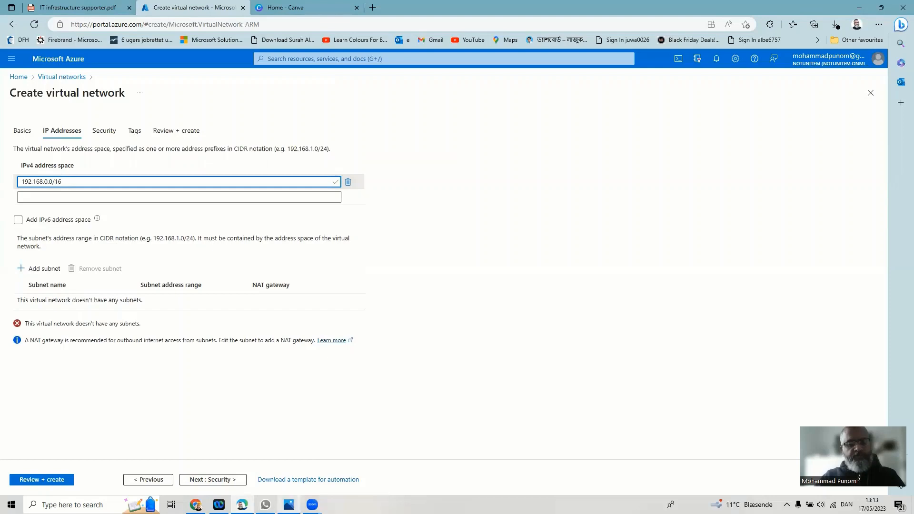
left_click(289, 505)
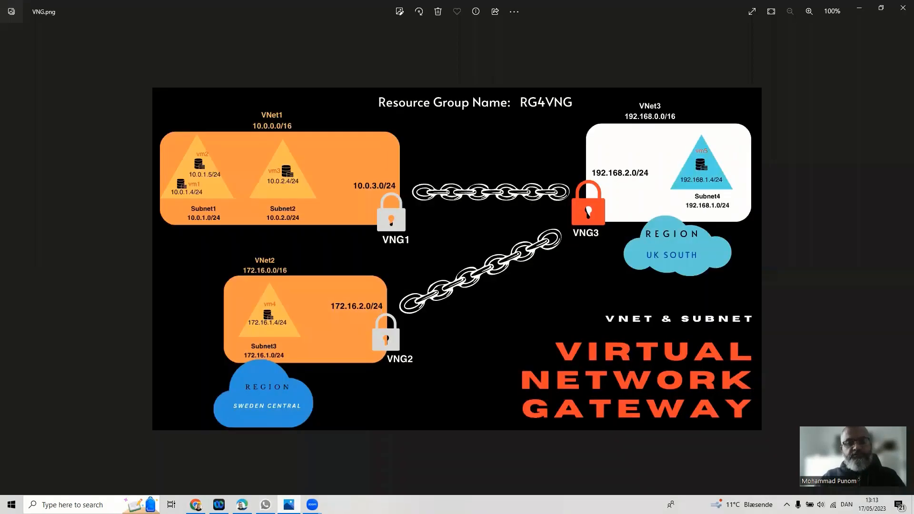
left_click(289, 504)
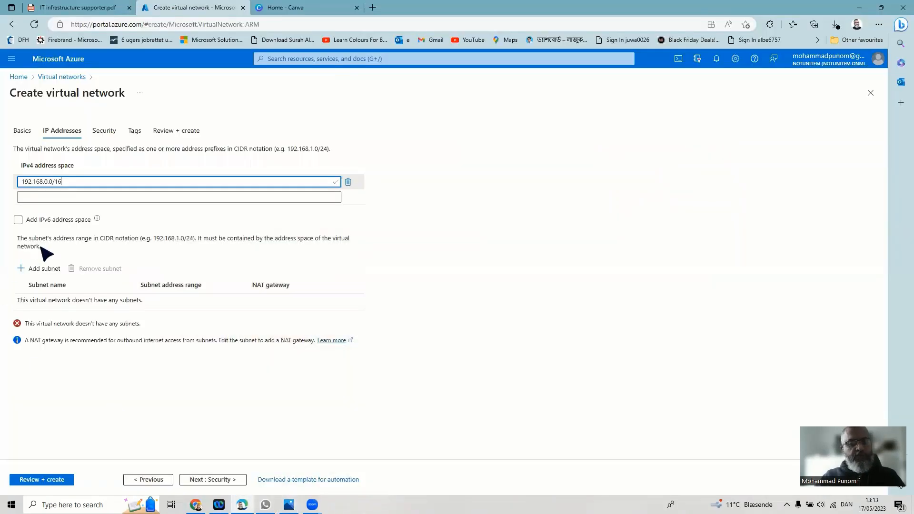
- Add subnet Subnet4 with address range 192.168.1.0/24 to VNet3
left_click(40, 271)
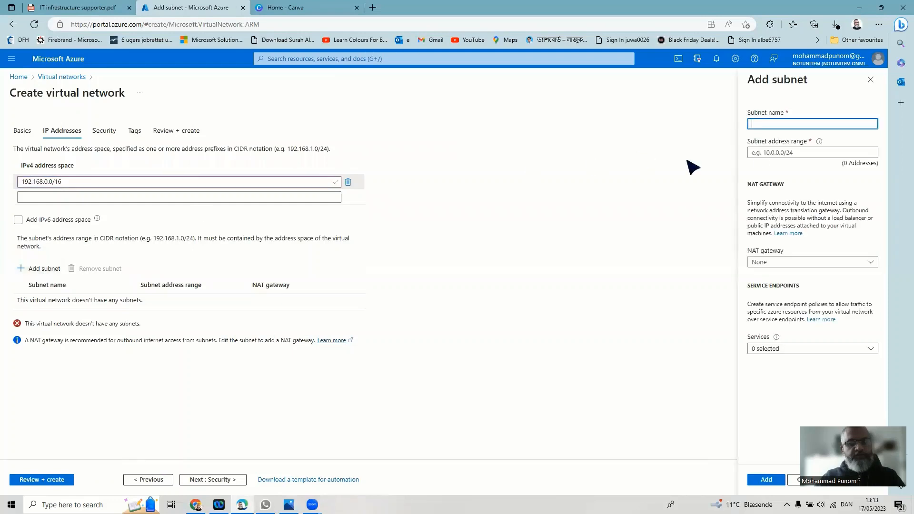
left_click(778, 125)
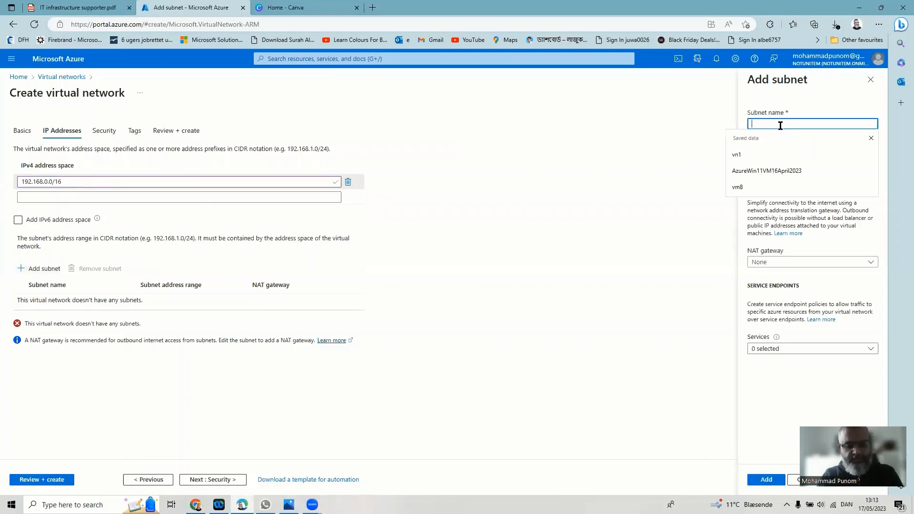
type("Su")
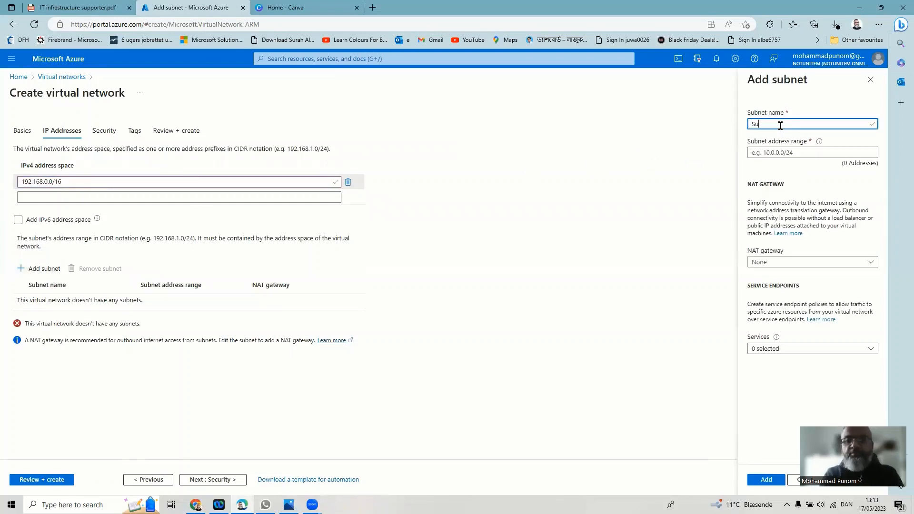
type("bnet4")
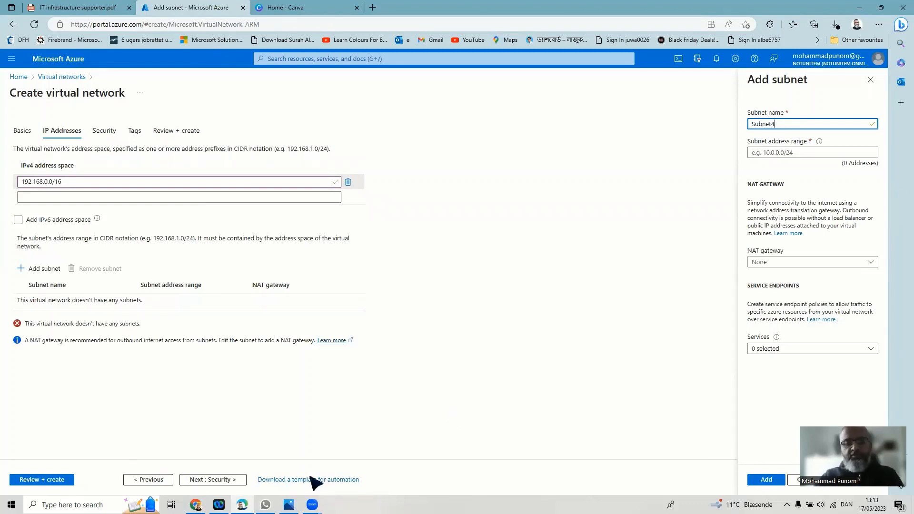
key("alt+Tab")
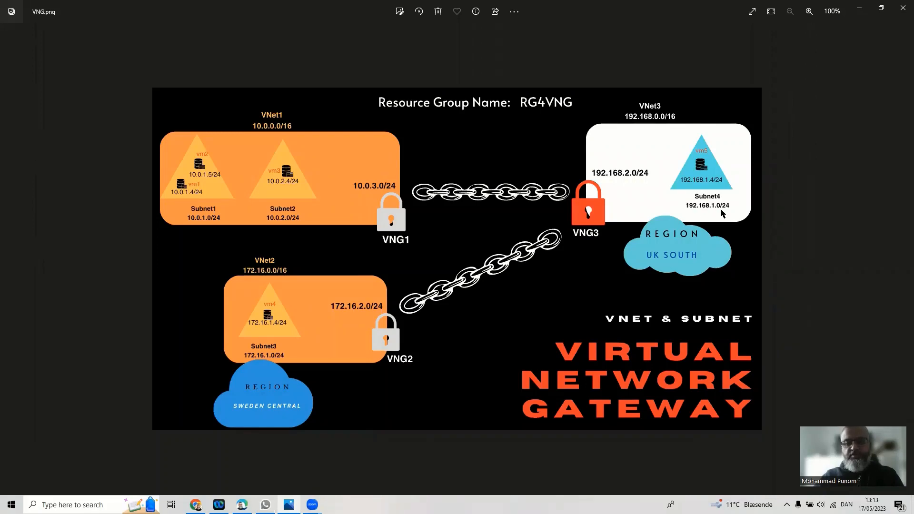
left_click(859, 11)
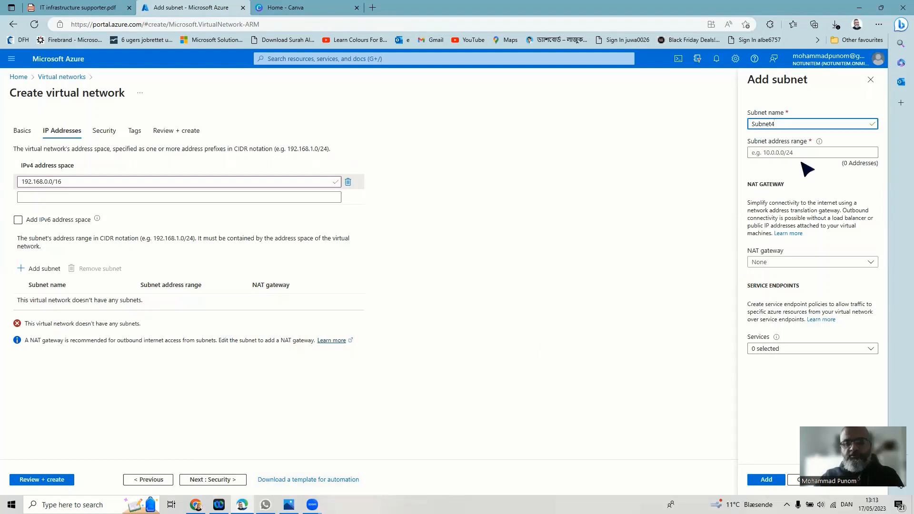
left_click(792, 152)
type("192")
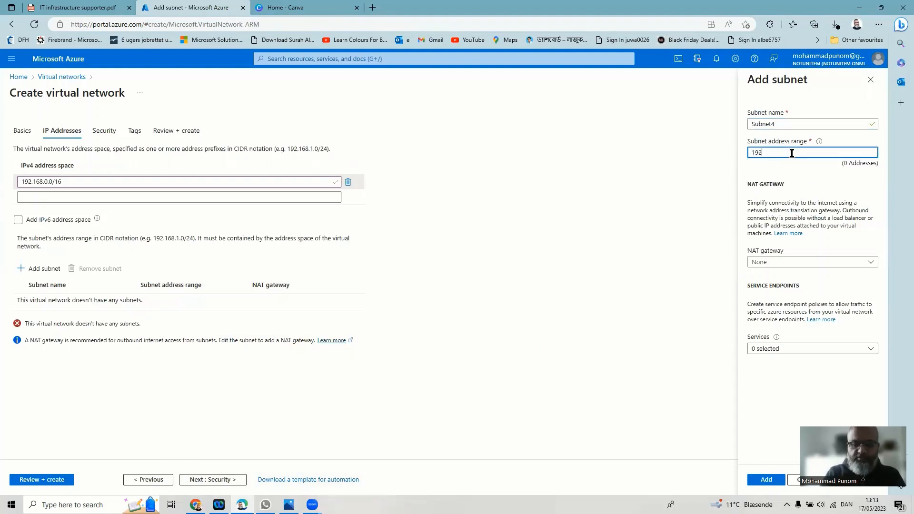
type(".168.")
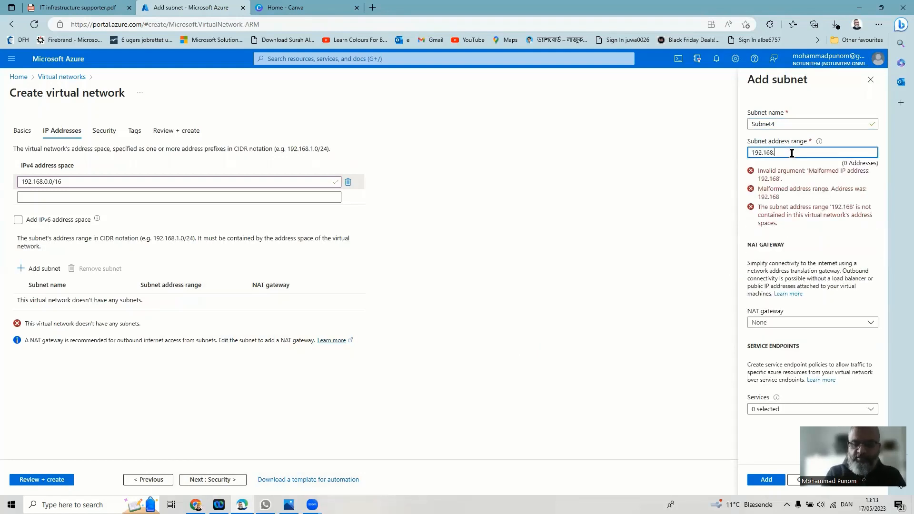
type("1.0/24")
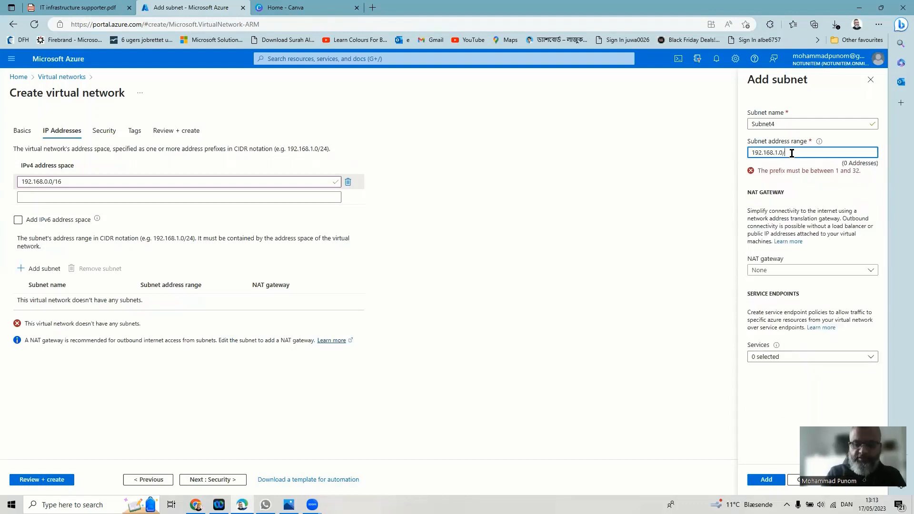
left_click(767, 480)
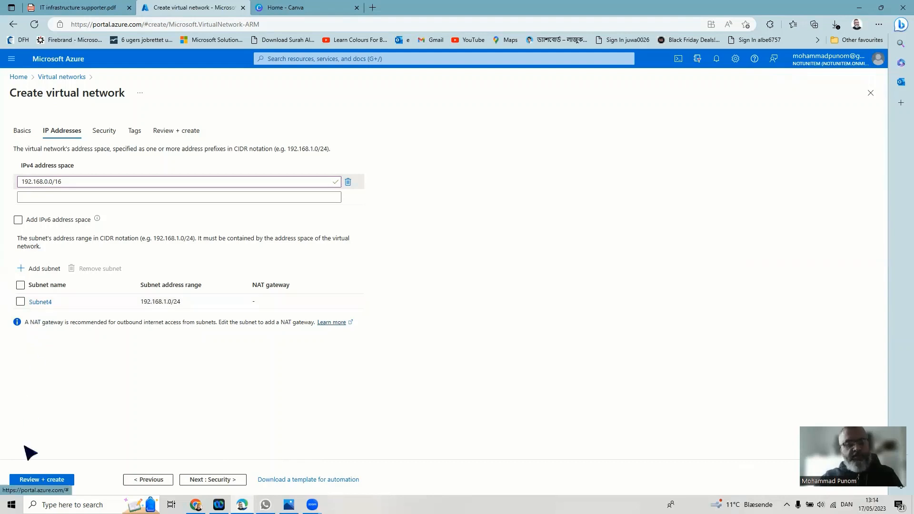
- Validate VNet3's settings with Review + create, then deploy the network
left_click(42, 480)
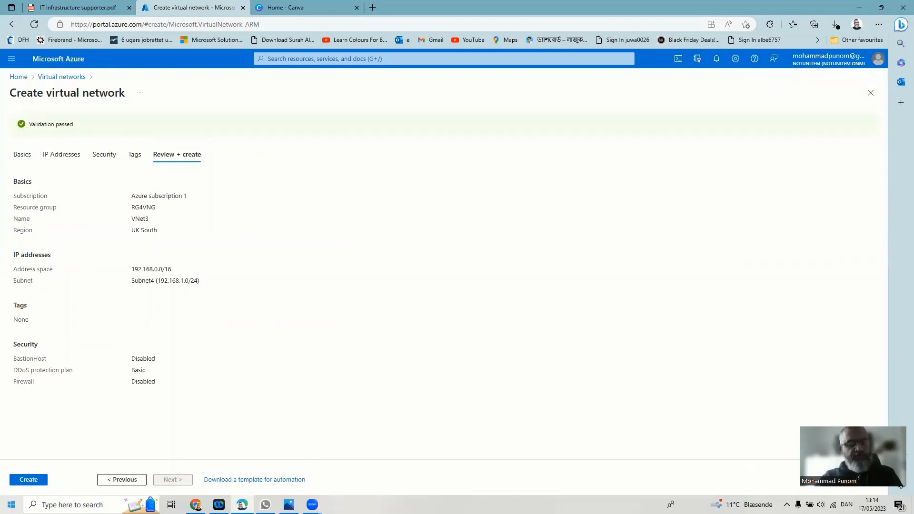
left_click(24, 482)
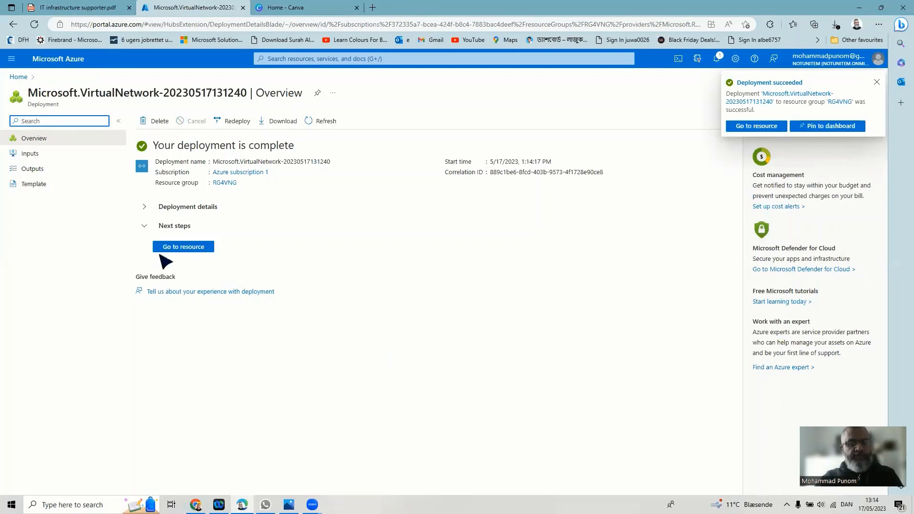
- Open VNet3's subnets and save Subnet4's 192.168.1.0/24 settings
left_click(176, 247)
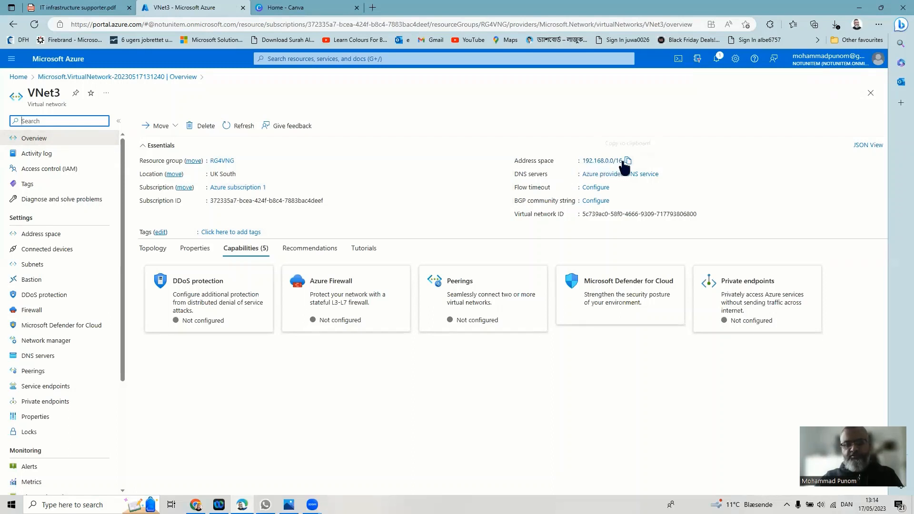
left_click(39, 269)
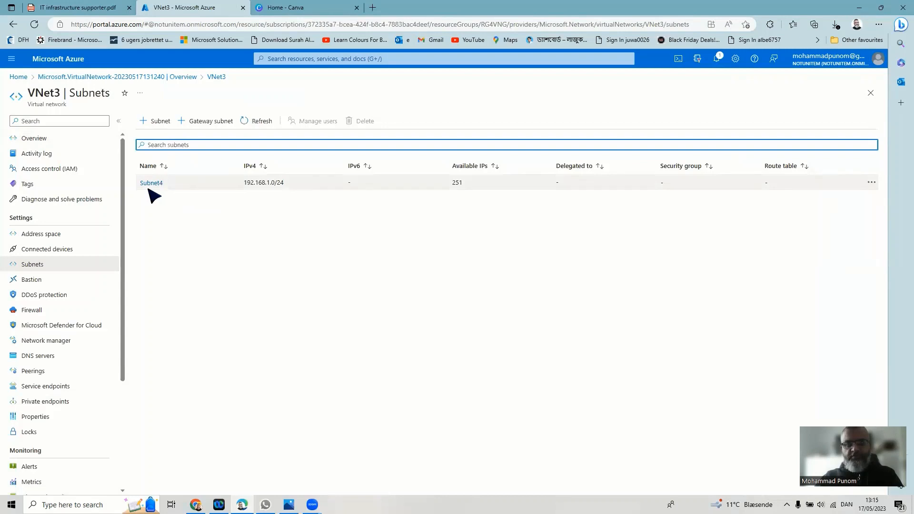
left_click(152, 183)
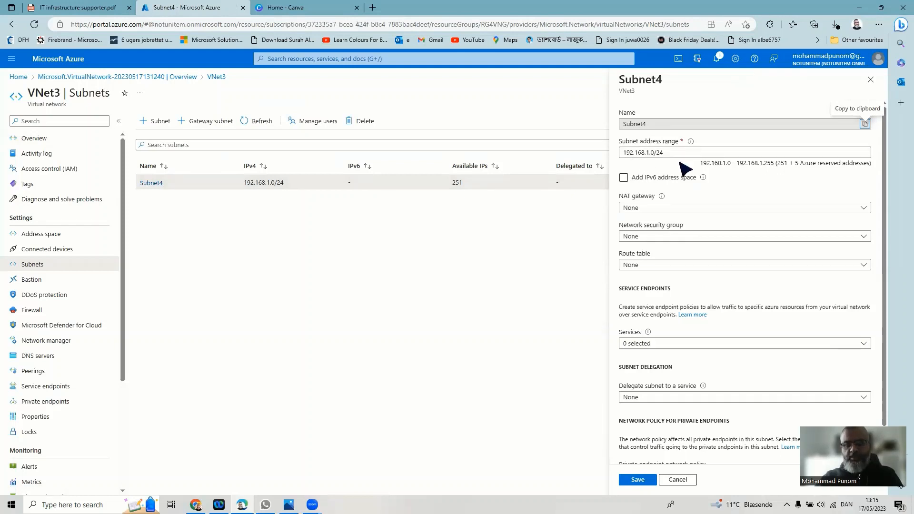
left_click(635, 481)
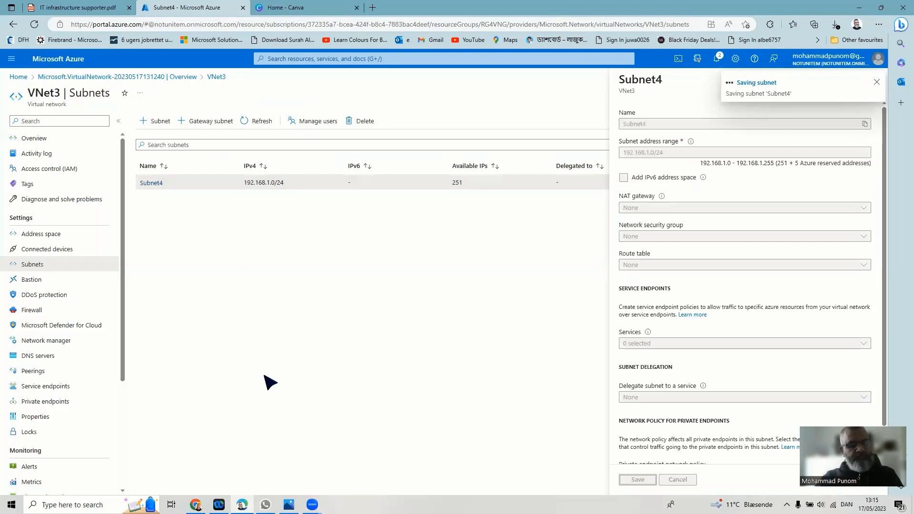
- From Home, go to Virtual machines and choose Create > Azure virtual machine
left_click(20, 77)
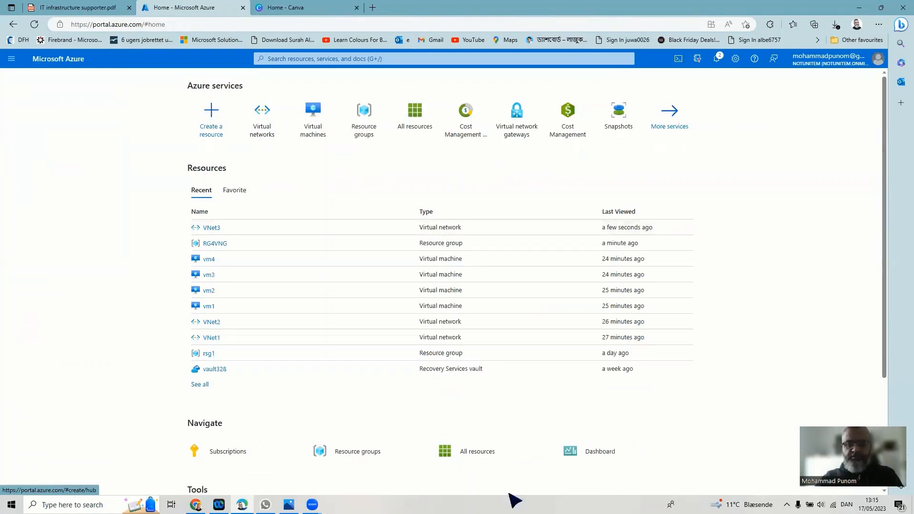
left_click(303, 115)
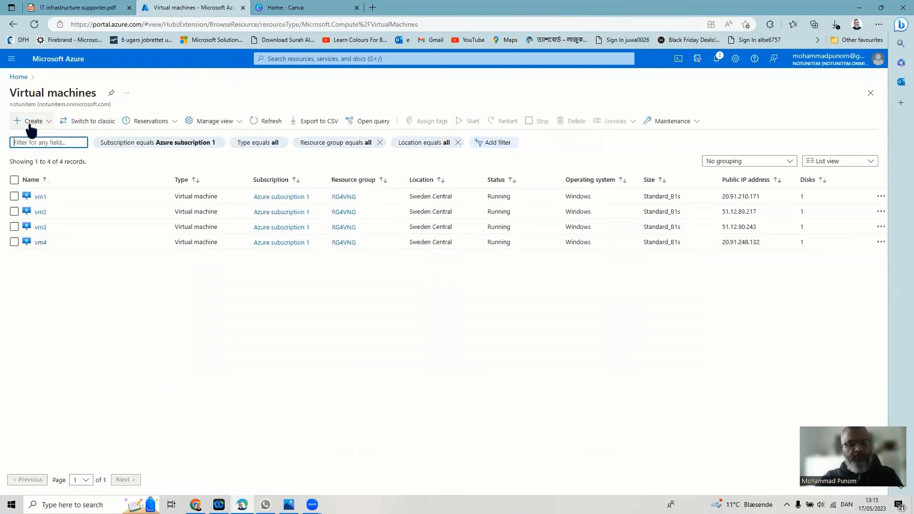
left_click(30, 123)
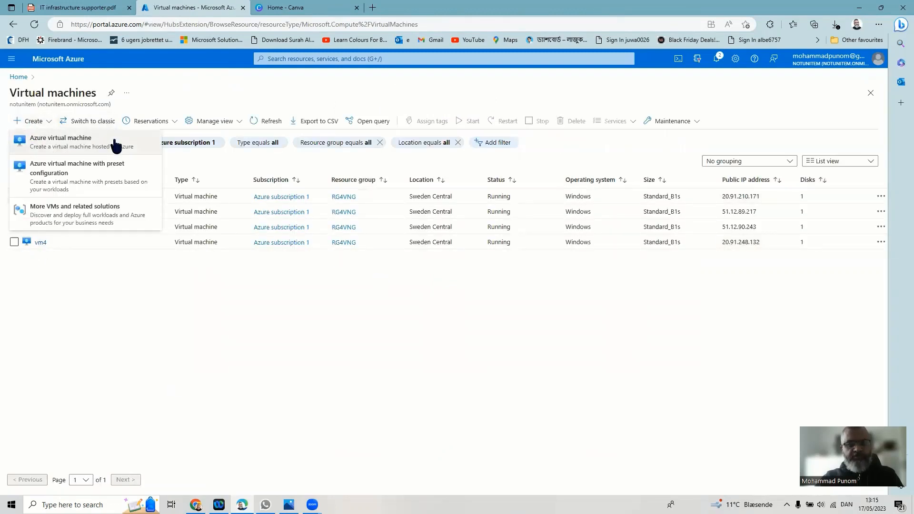
left_click(113, 142)
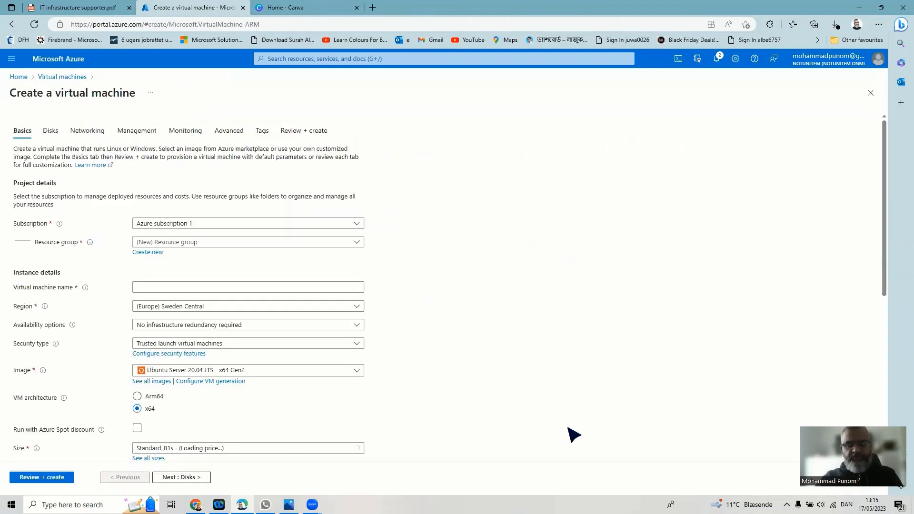
- Set resource group RG4VNG, name vm5, region (Europe) UK South, and Windows Server 2019 Datacenter image
left_click(234, 243)
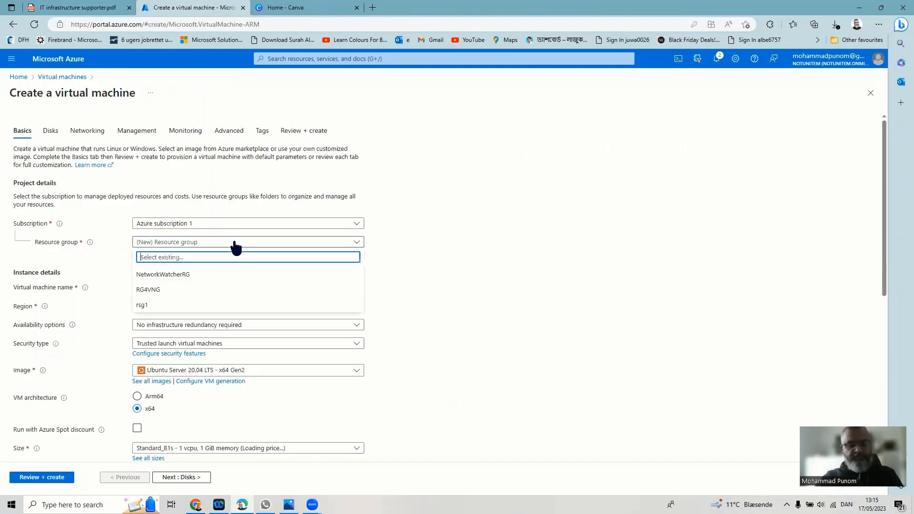
left_click(157, 292)
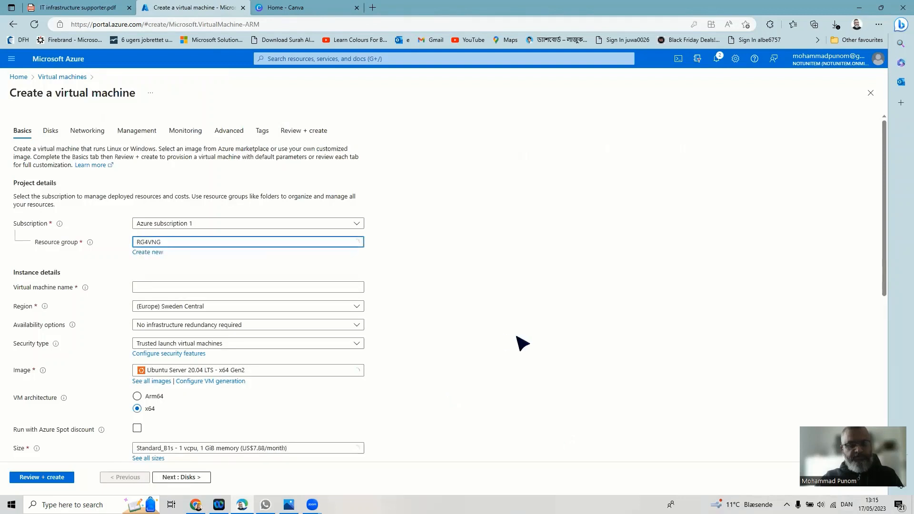
left_click(175, 291)
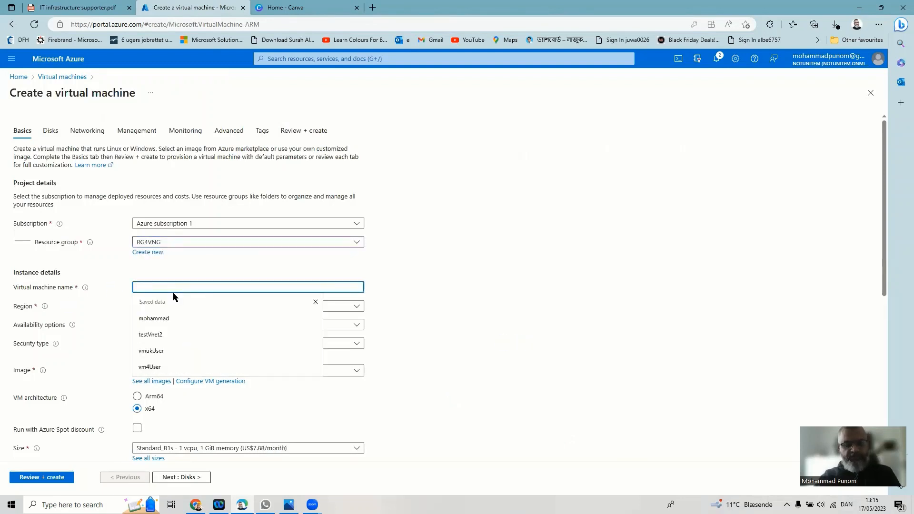
type("vm5")
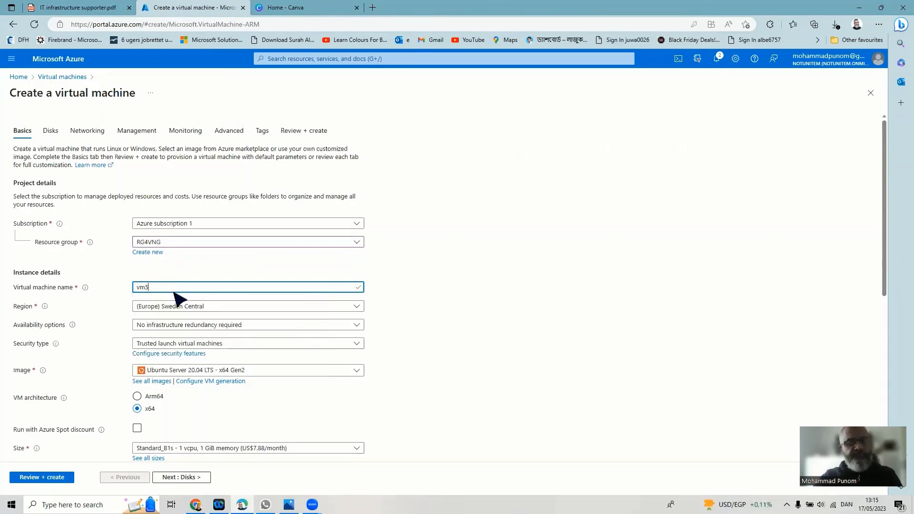
left_click(247, 312)
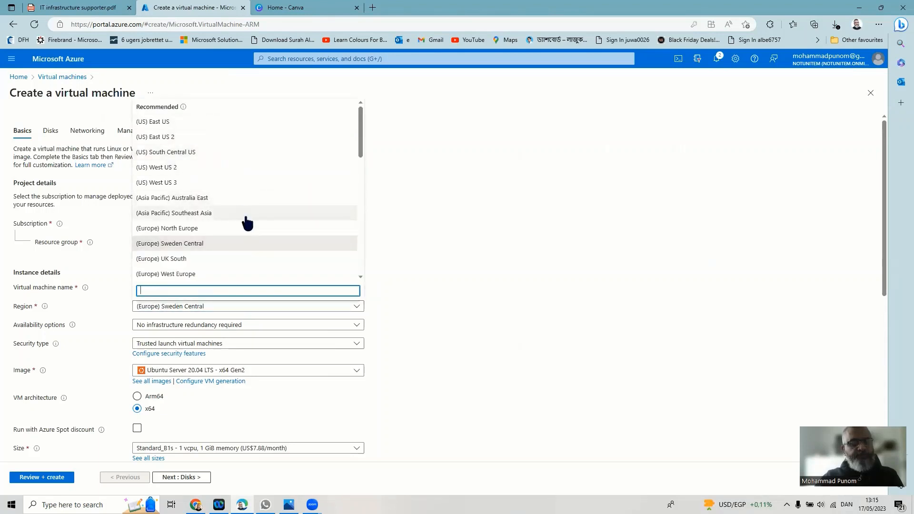
left_click(239, 245)
key("Down")
key("Down")
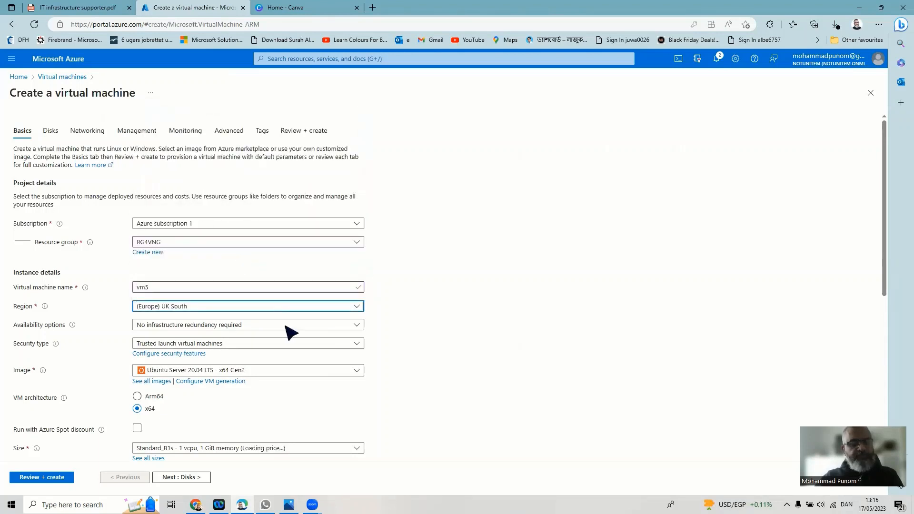
left_click(205, 370)
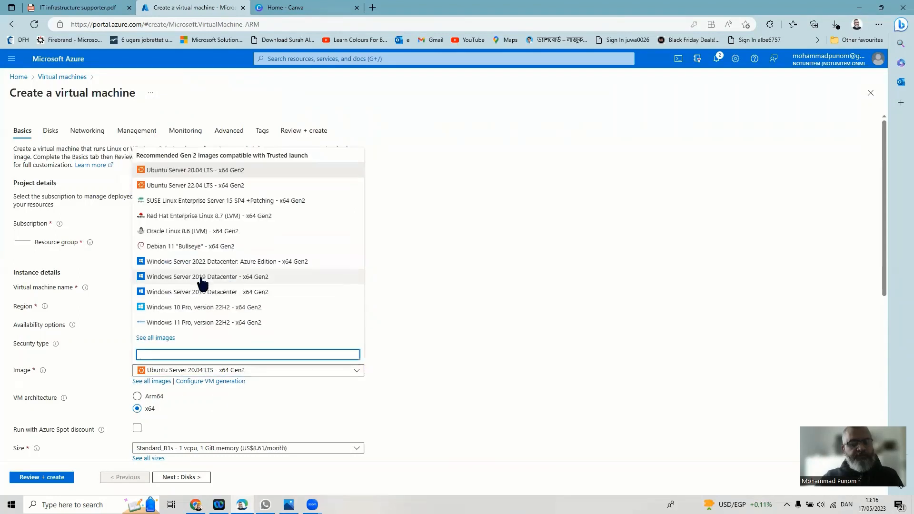
left_click(202, 278)
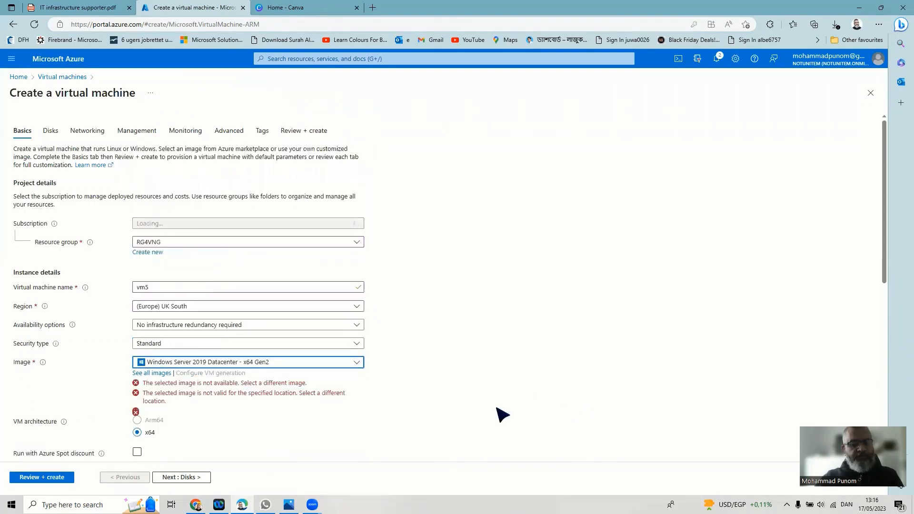
- Enter vm5User as vm5's administrator username
scroll(499, 416, "down", 5)
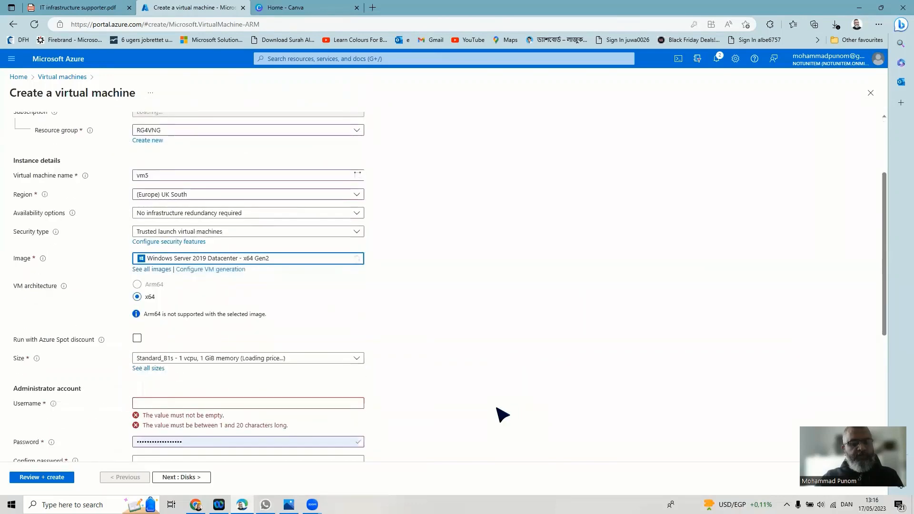
left_click(242, 252)
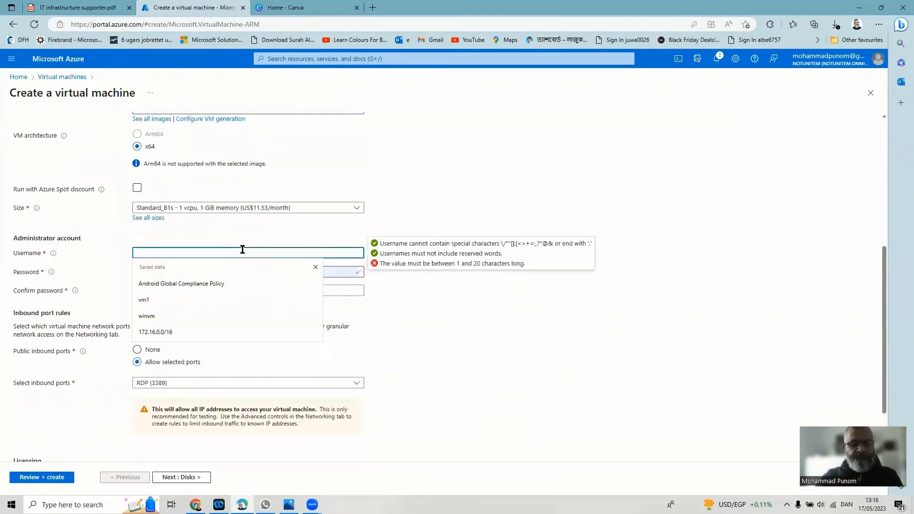
type("vm")
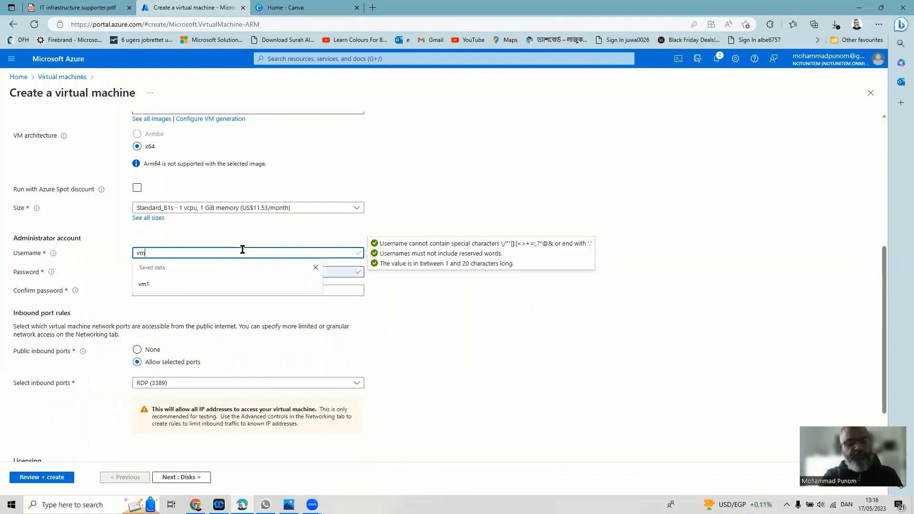
type("5User")
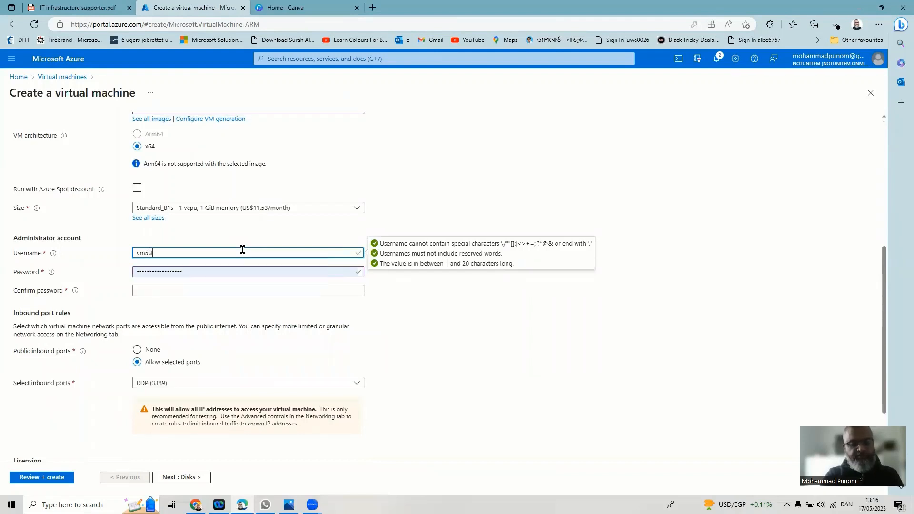
- Replace the administrator password and enter it again to confirm
left_click(257, 269)
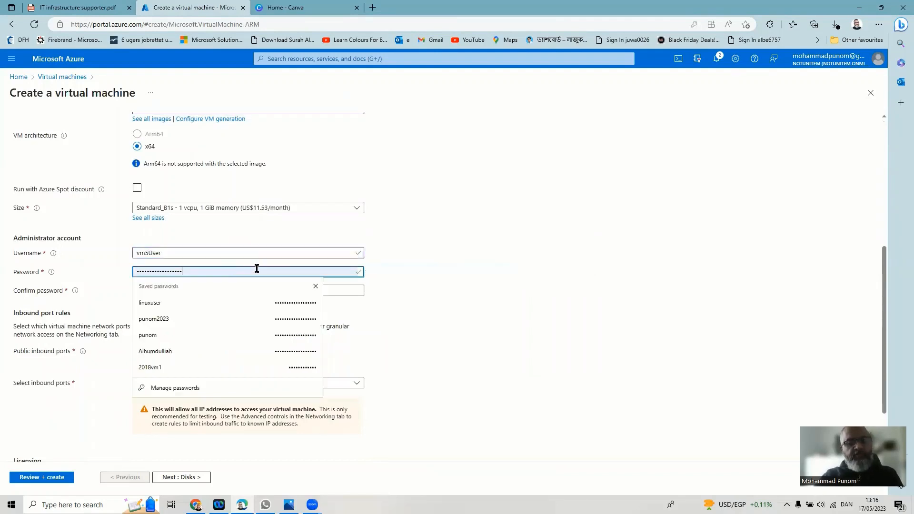
double_click(256, 269)
type("••••••")
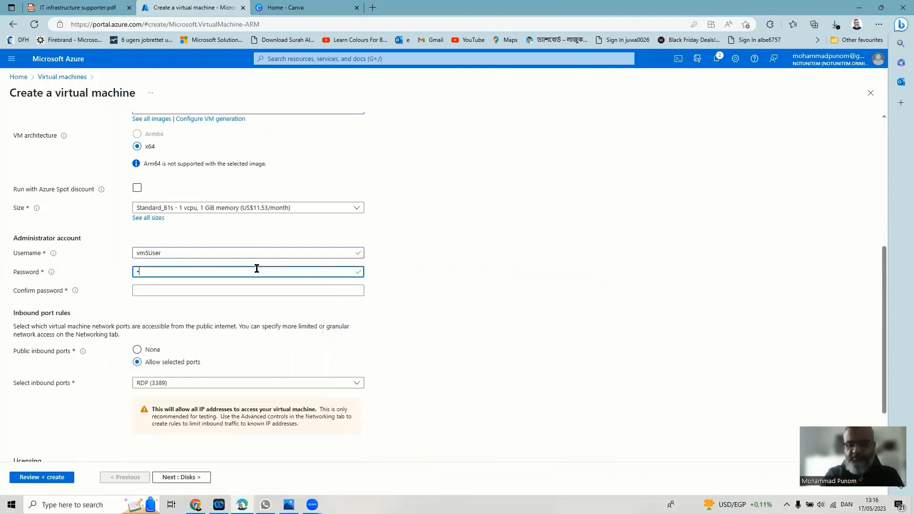
type("••••••")
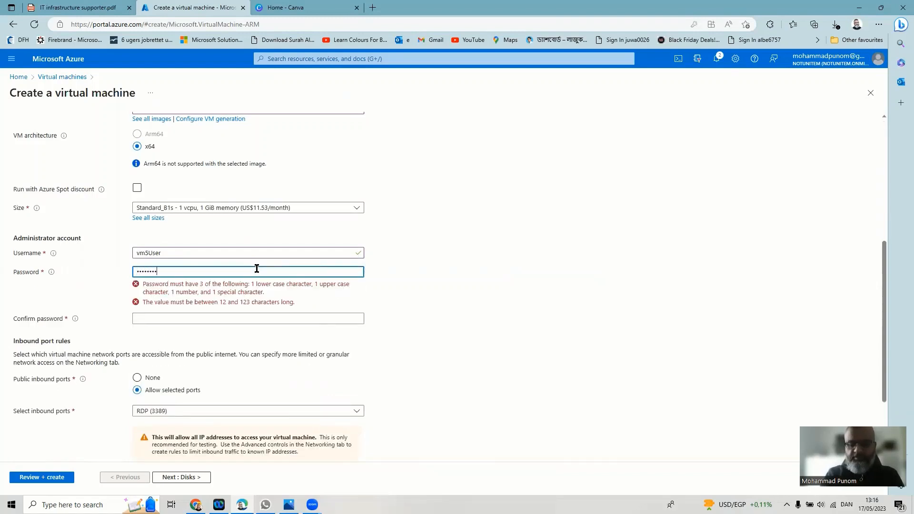
type("••••••")
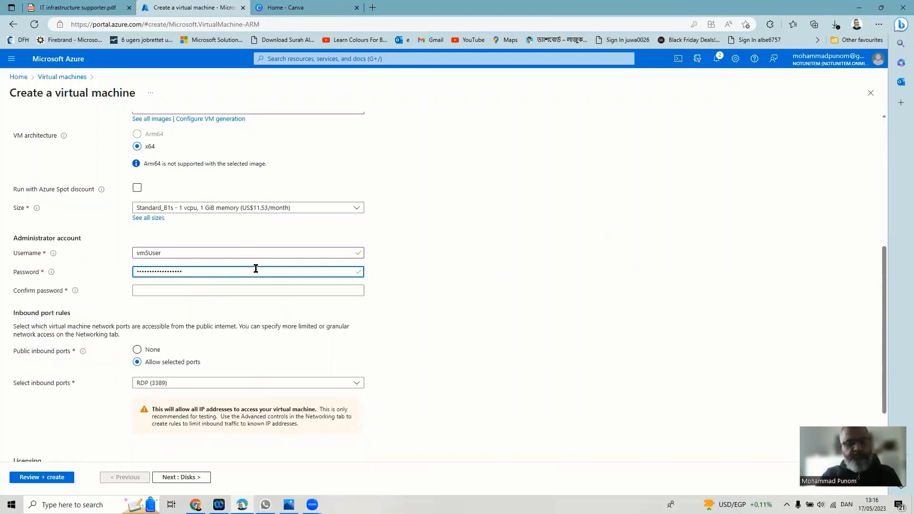
key("Tab")
type("••••••••••")
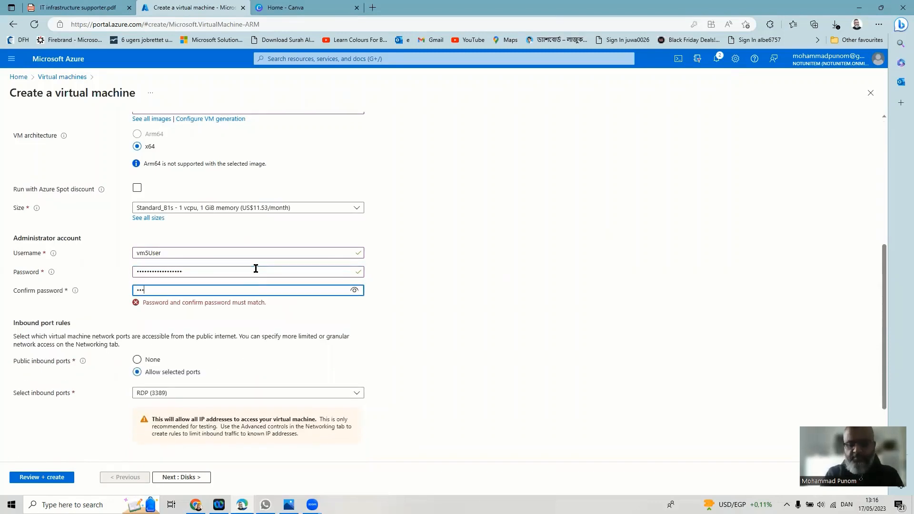
type("••••••")
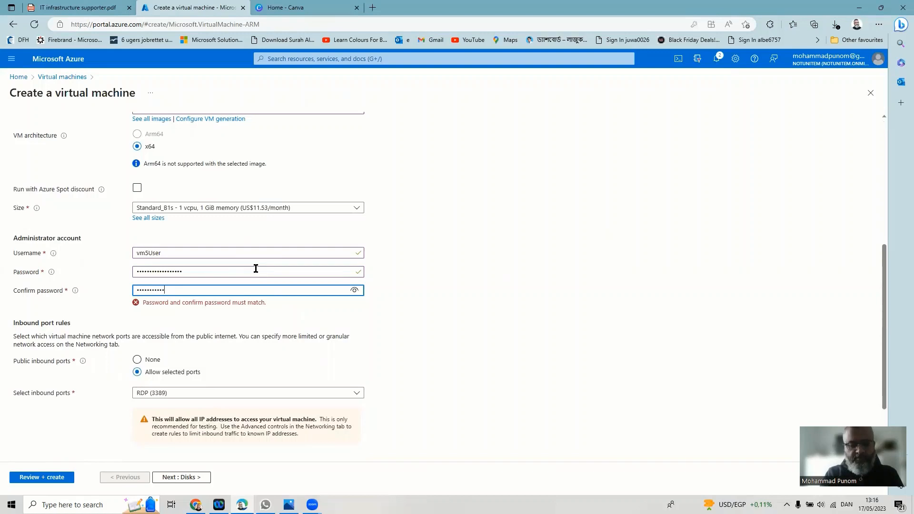
type("••")
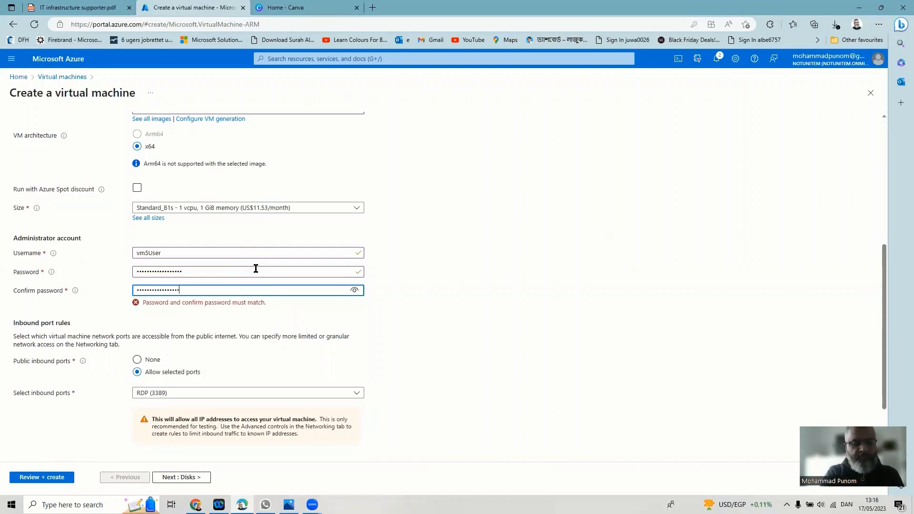
scroll(331, 376, "down", 2)
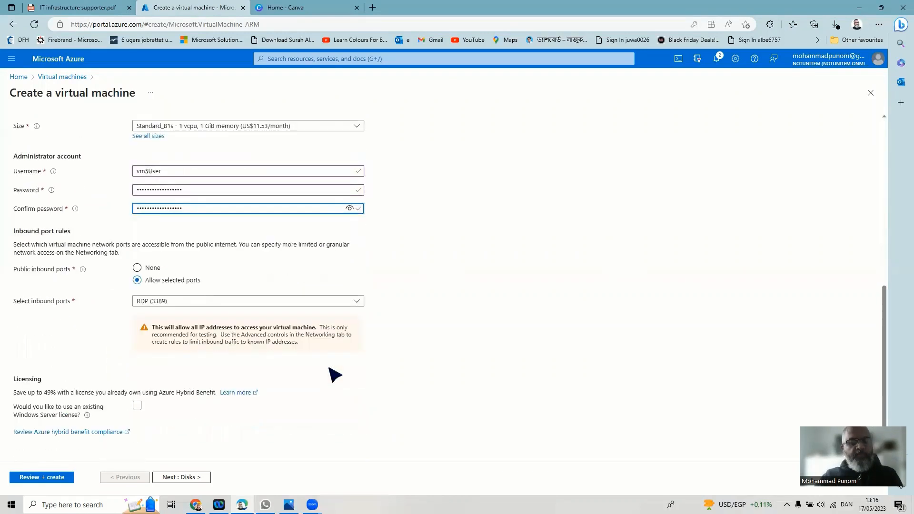
left_click(194, 478)
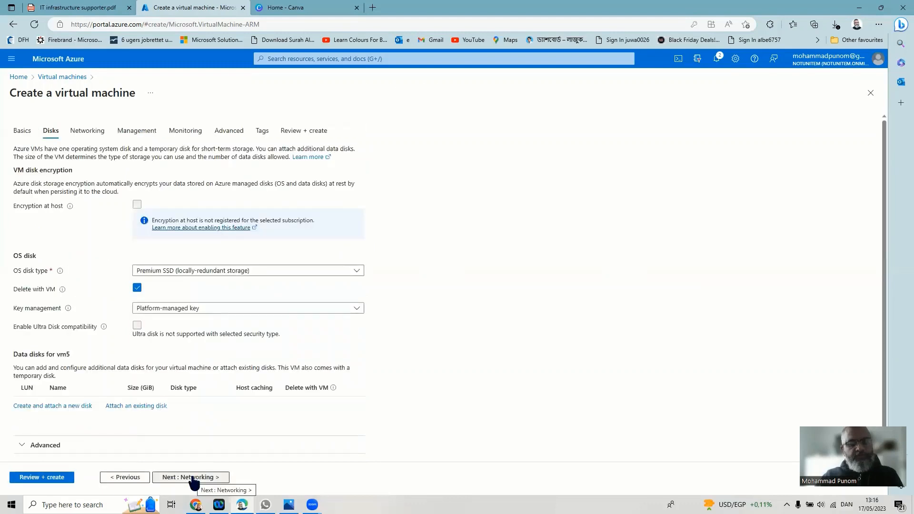
- Set Boot diagnostics to Disable on the Monitoring tab, then run Review + create validation
left_click(194, 478)
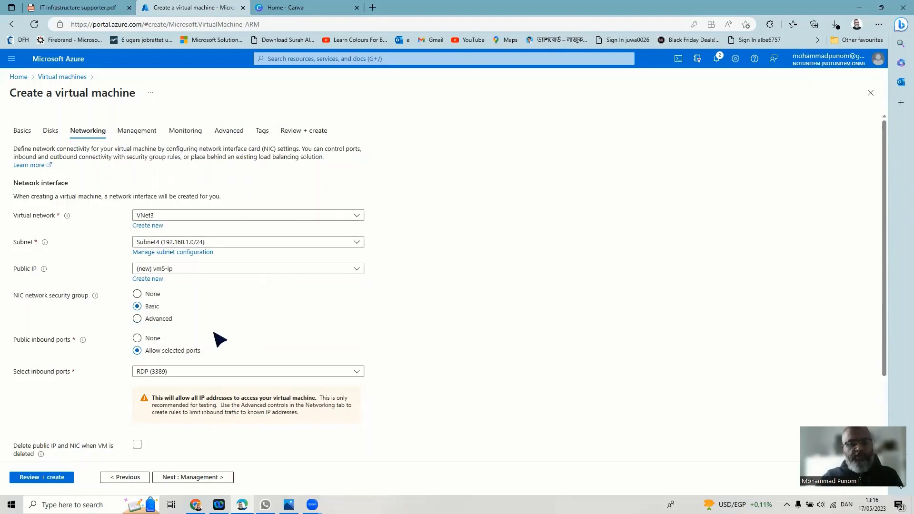
scroll(218, 419, "down", 3)
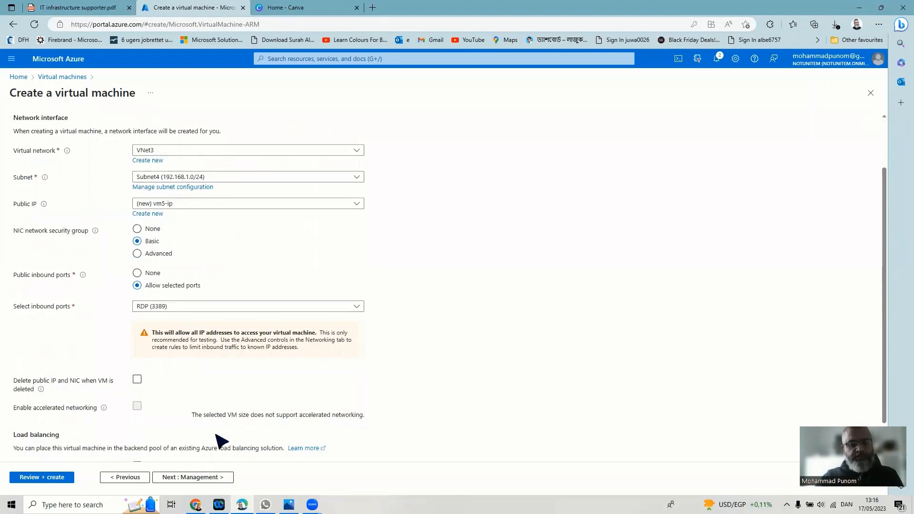
left_click(203, 478)
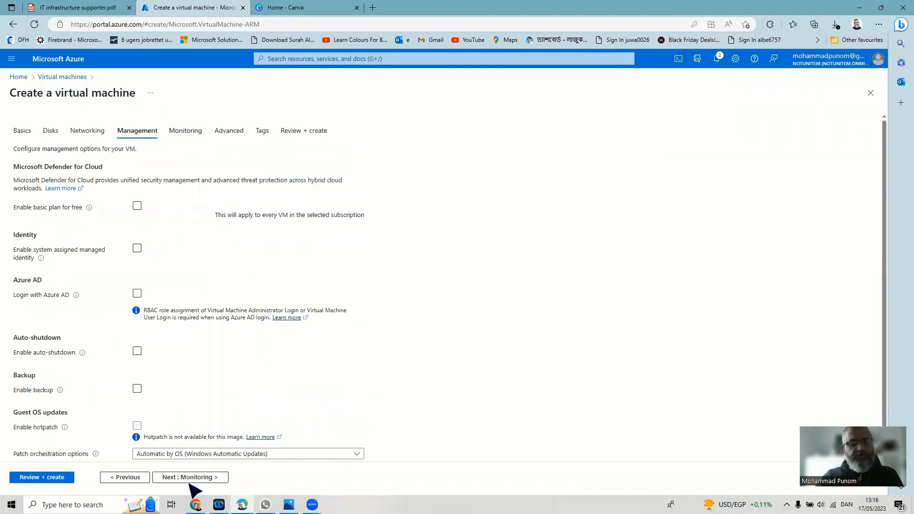
left_click(189, 478)
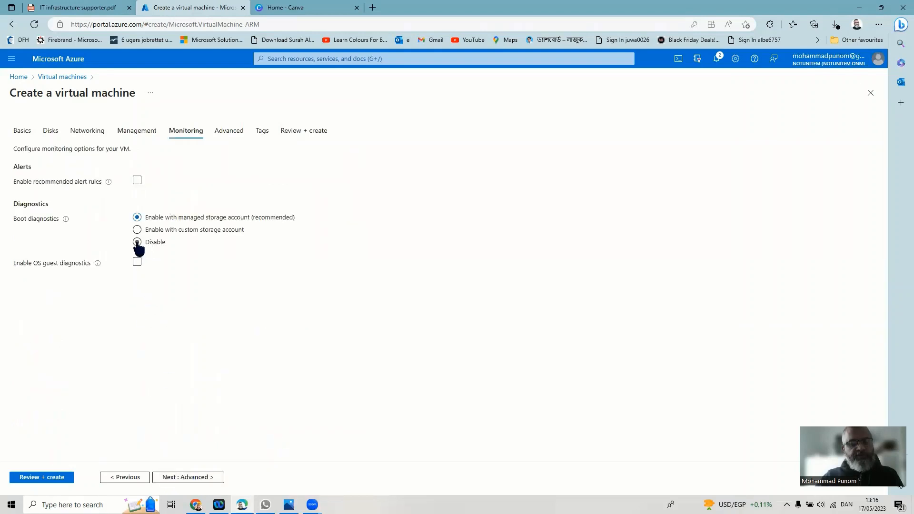
left_click(138, 242)
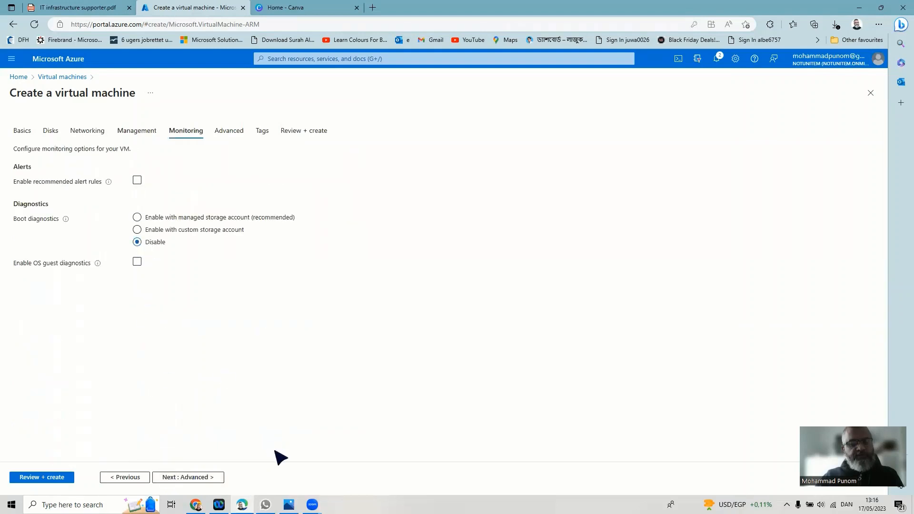
left_click(186, 479)
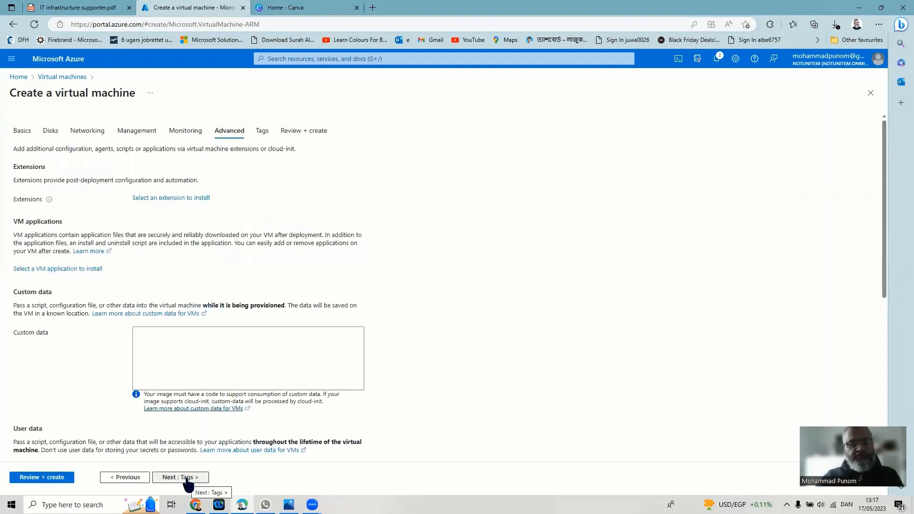
left_click(33, 478)
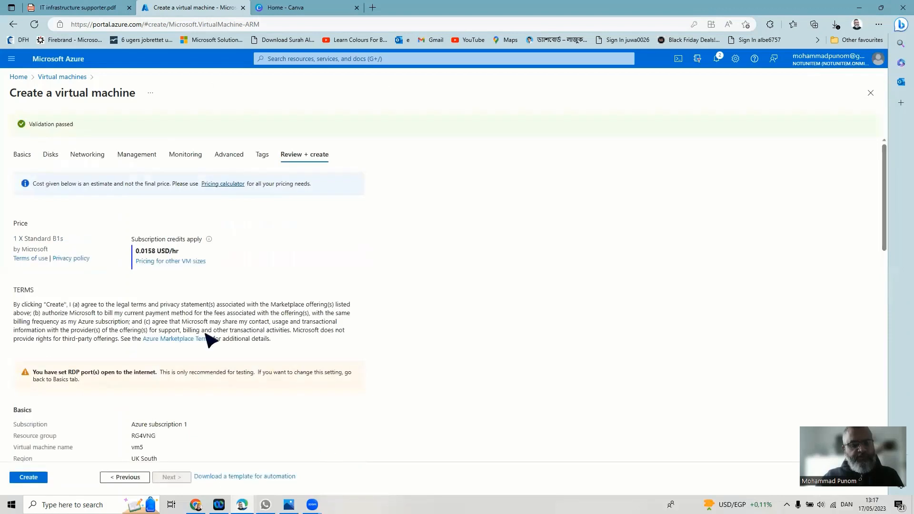
- Launch creation of vm5 from the passed review page
left_click(36, 480)
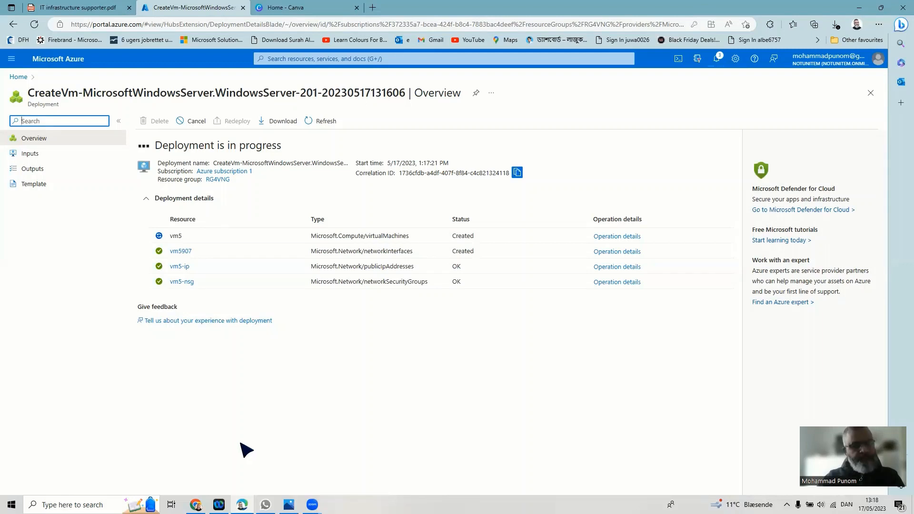
- Open the vm5 resource from the completed deployment page
mouse_move(288, 504)
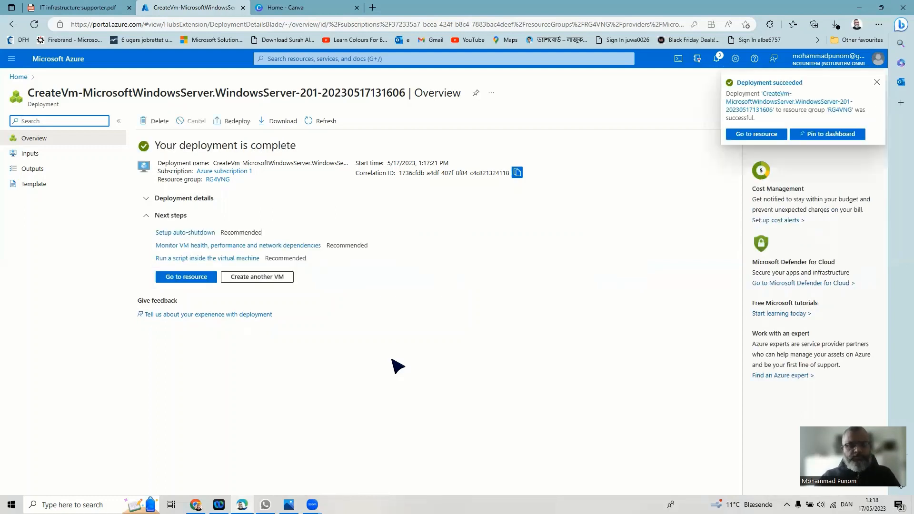
left_click(188, 278)
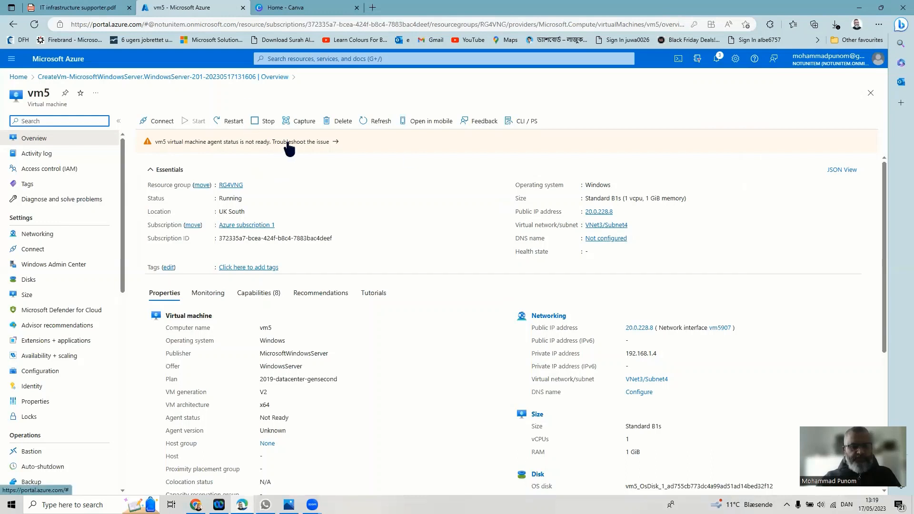
- Review vm5's Connect and troubleshooter pages, refresh its overview, then return Home
left_click(33, 250)
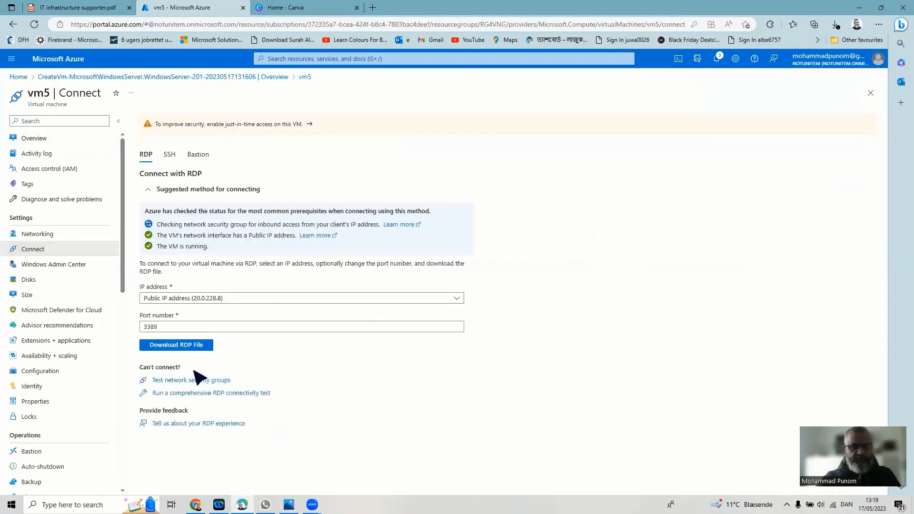
left_click(190, 394)
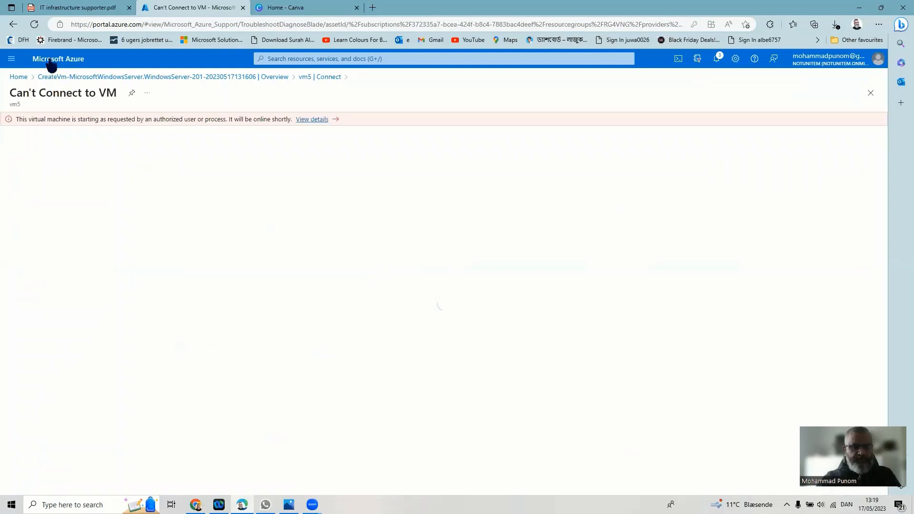
left_click(20, 76)
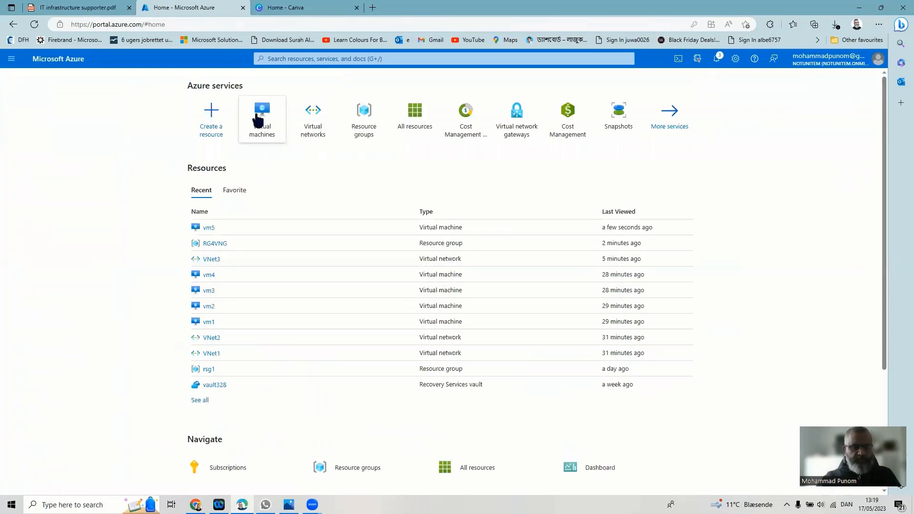
left_click(262, 117)
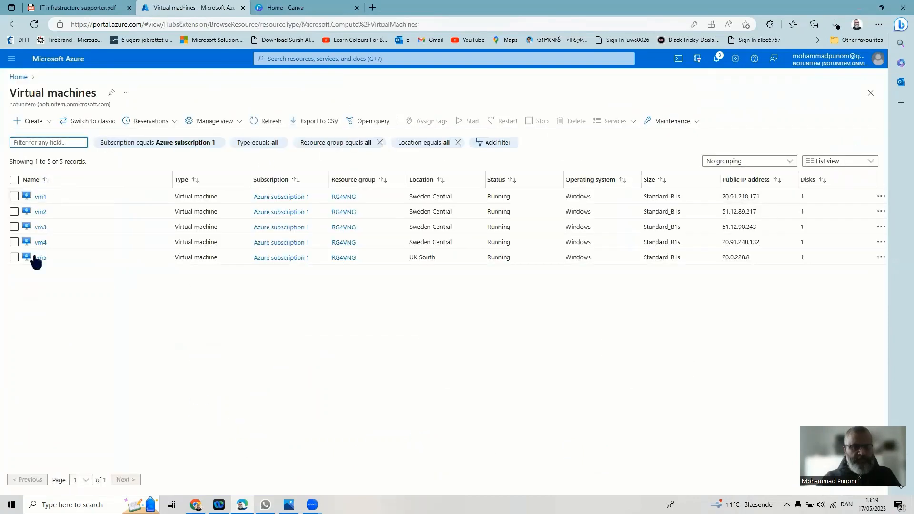
left_click(41, 257)
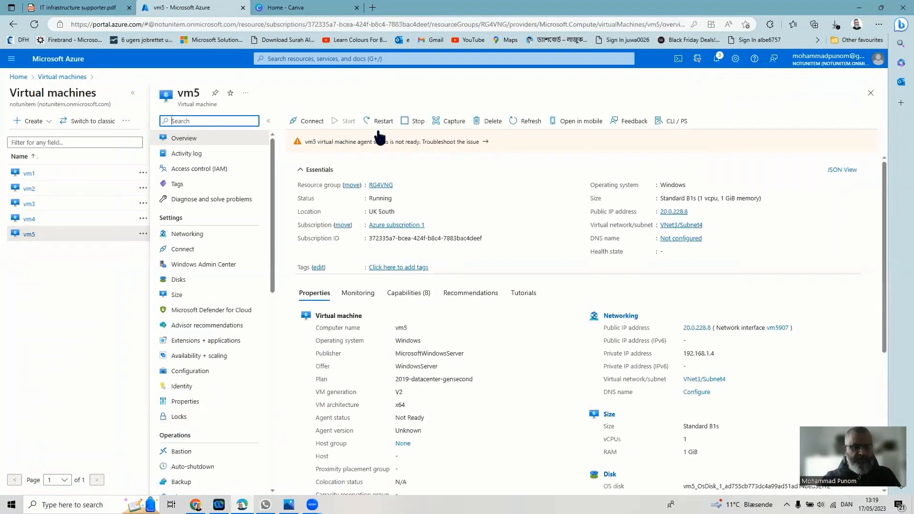
left_click(527, 121)
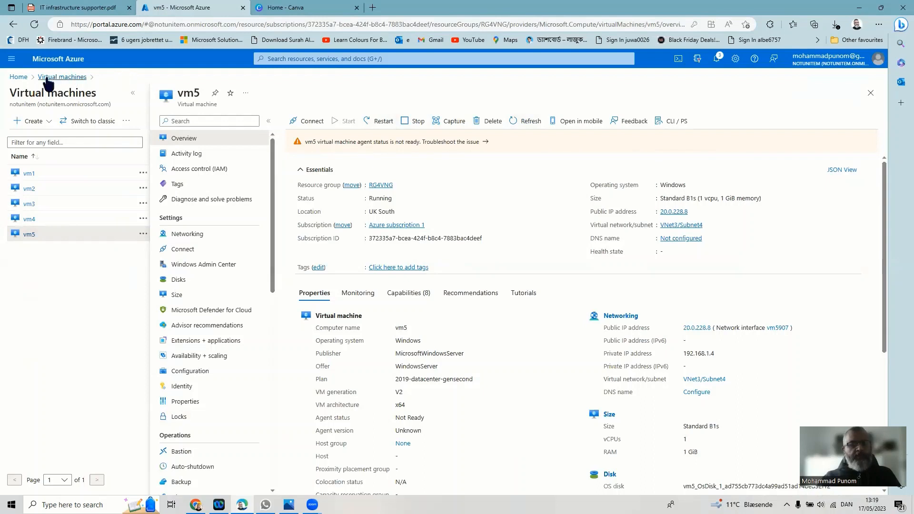
left_click(18, 77)
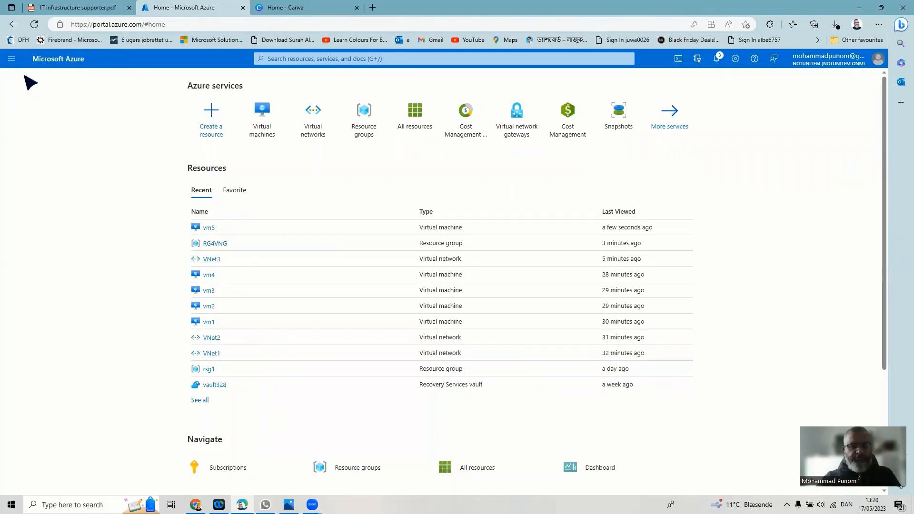
- Go to Virtual network gateways and begin a new gateway with + Create
mouse_move(256, 127)
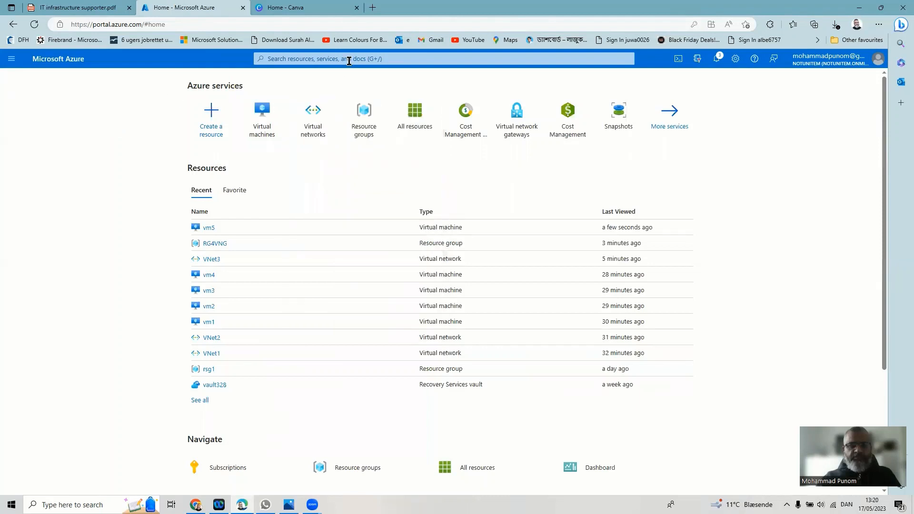
mouse_move(528, 142)
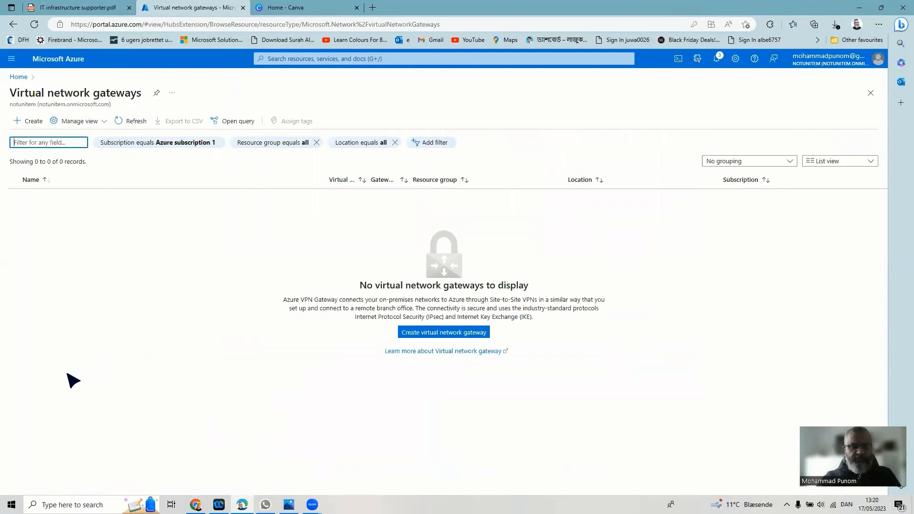
left_click(32, 122)
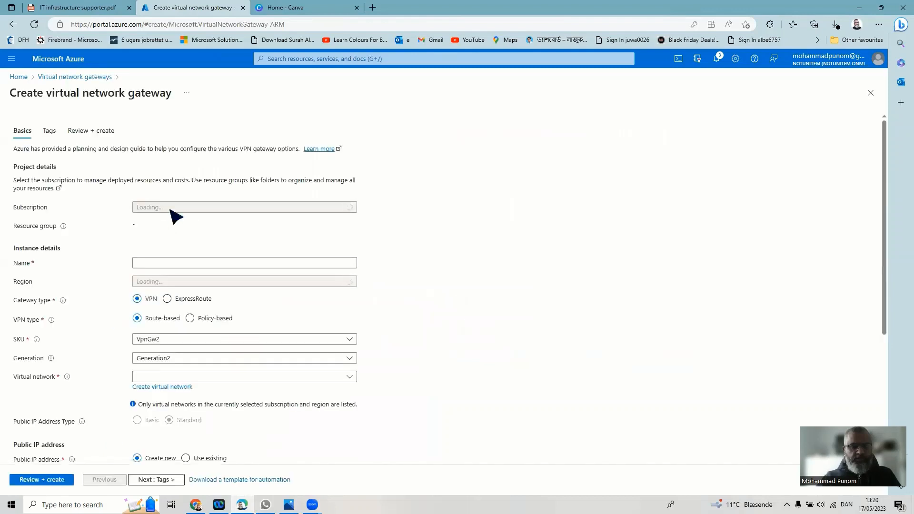
- Name the gateway VNG1 and bring up the VNG.png diagram in Photos
left_click(196, 266)
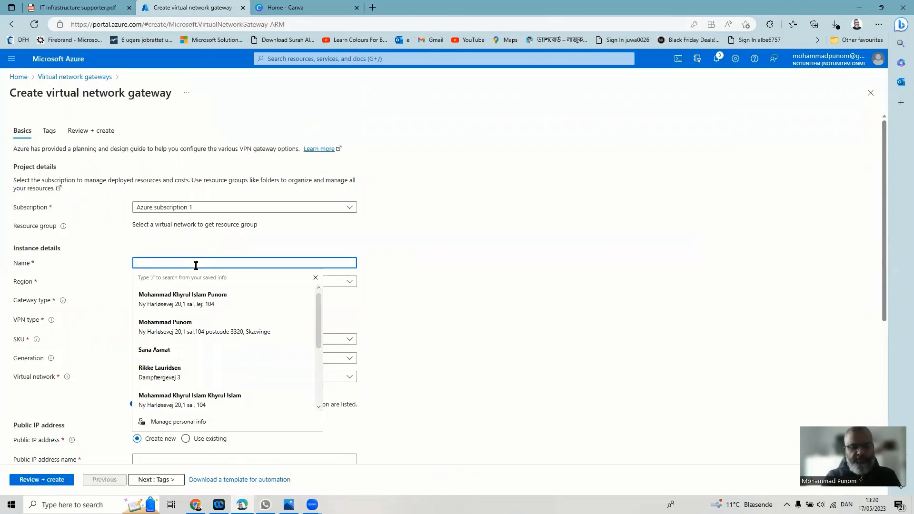
type("VNG")
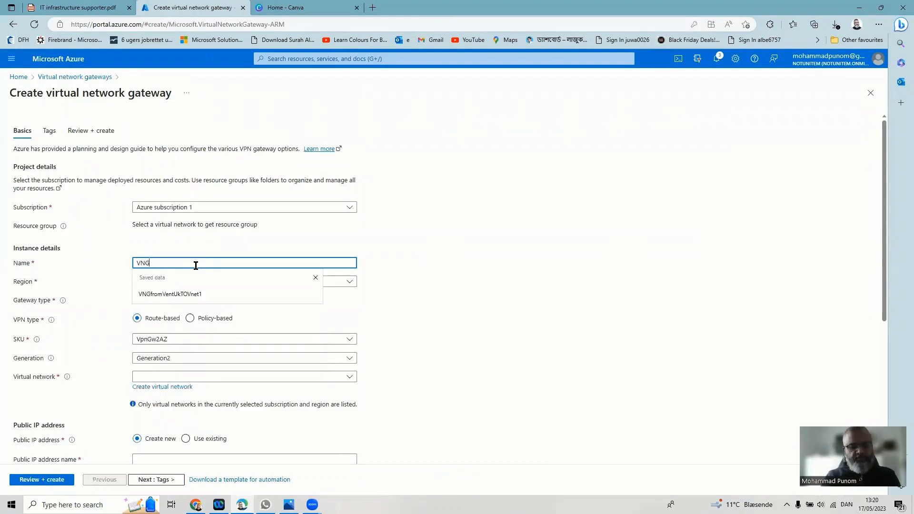
type("1")
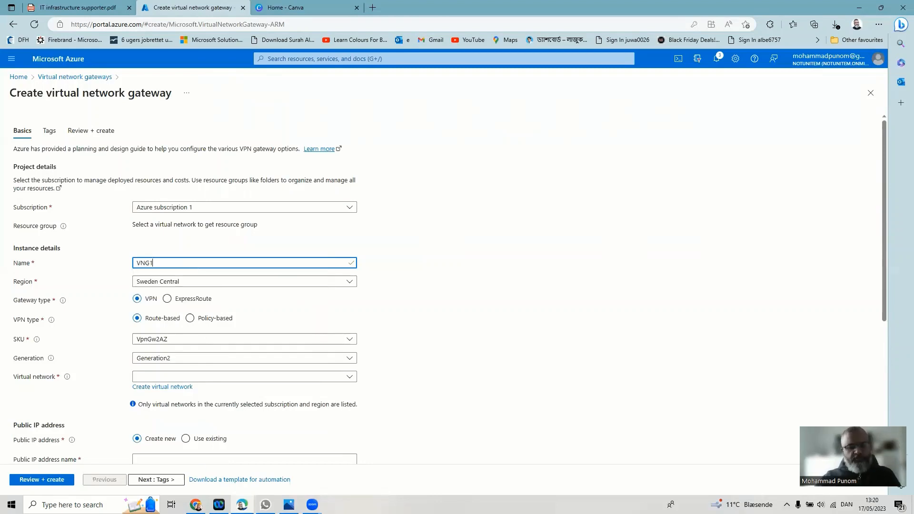
left_click(289, 503)
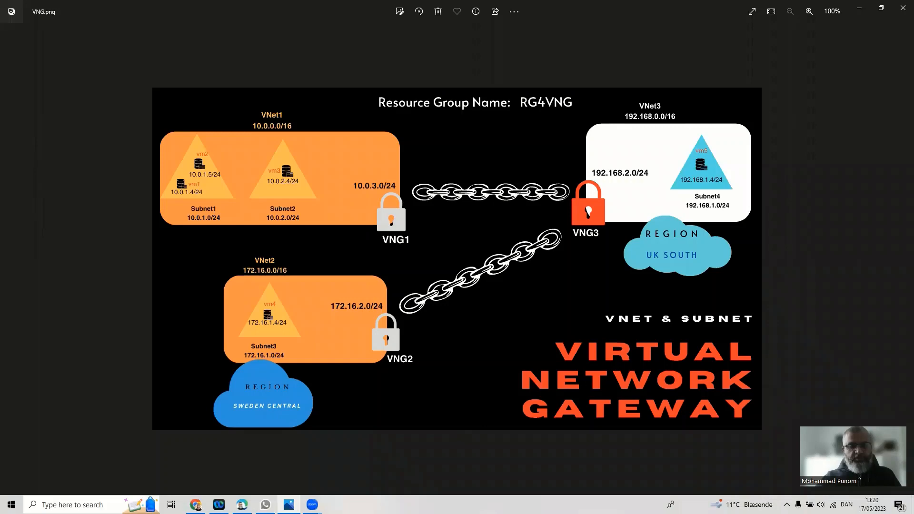
- Switch from the VNG.png diagram back to the gateway form with Alt+Tab
key("alt+Tab")
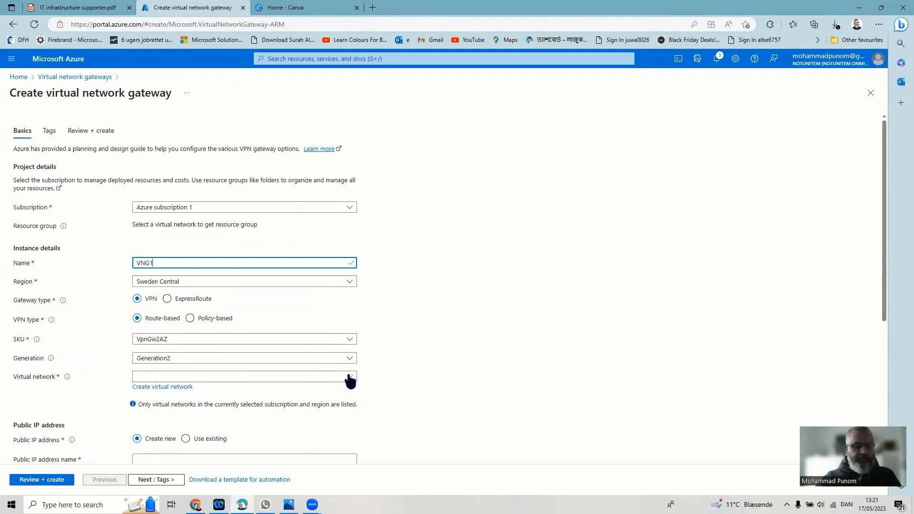
- Select VNet1 as the gateway's virtual network and set the gateway subnet to 10.0.3.0/24
scroll(463, 394, "down", 1)
scroll(459, 387, "down", 3)
scroll(457, 392, "up", 2)
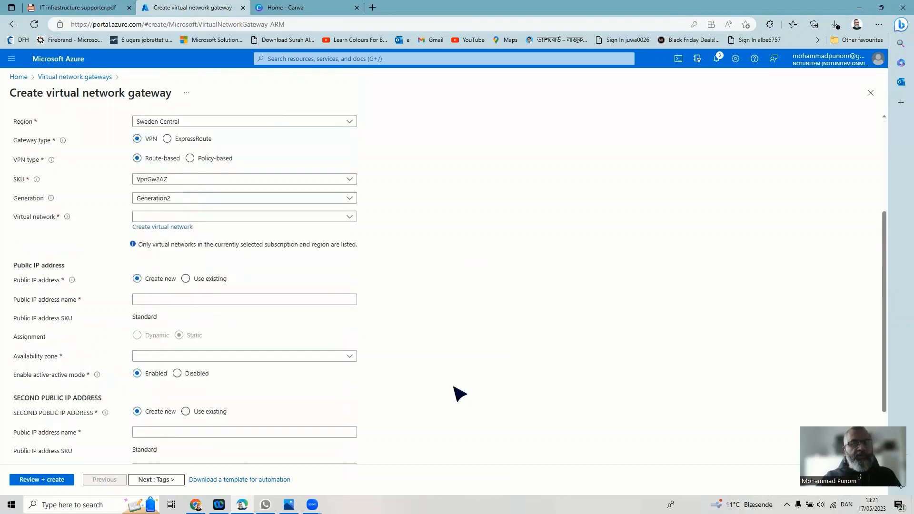
left_click(350, 272)
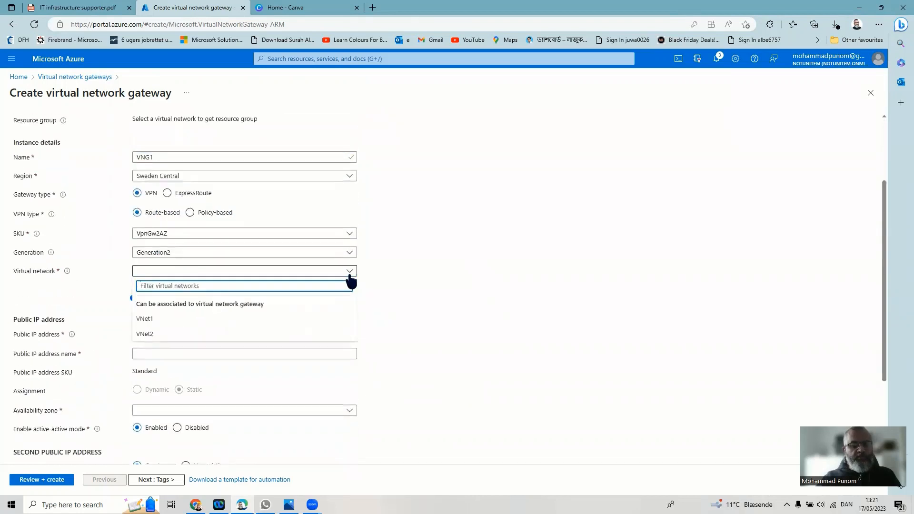
left_click(159, 320)
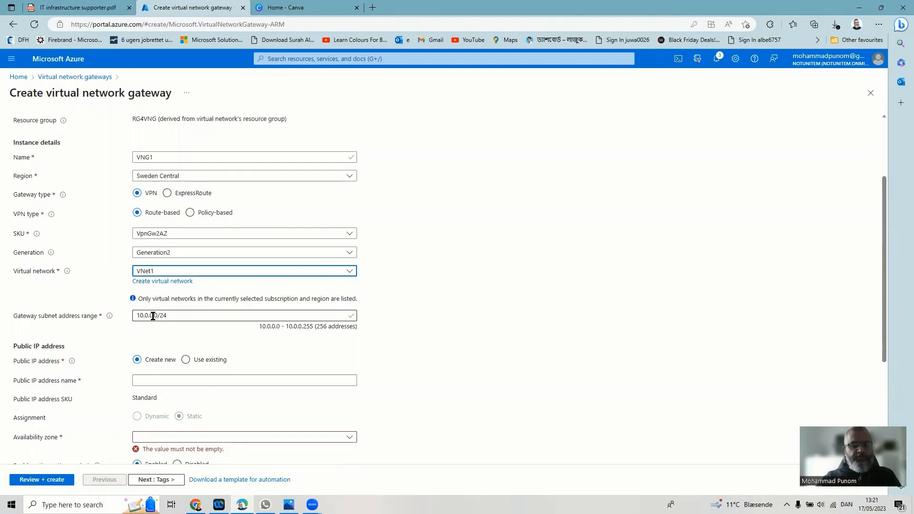
left_click(153, 316)
key("BackSpace")
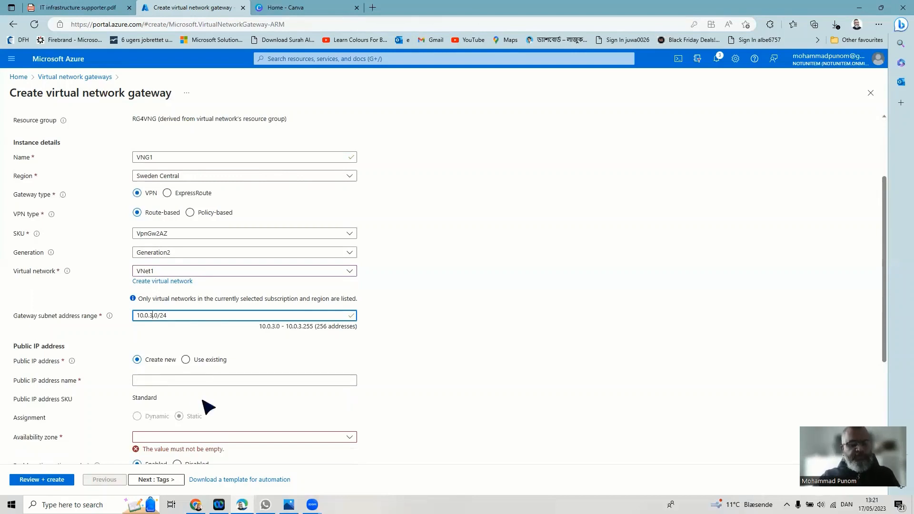
scroll(166, 418, "down", 1)
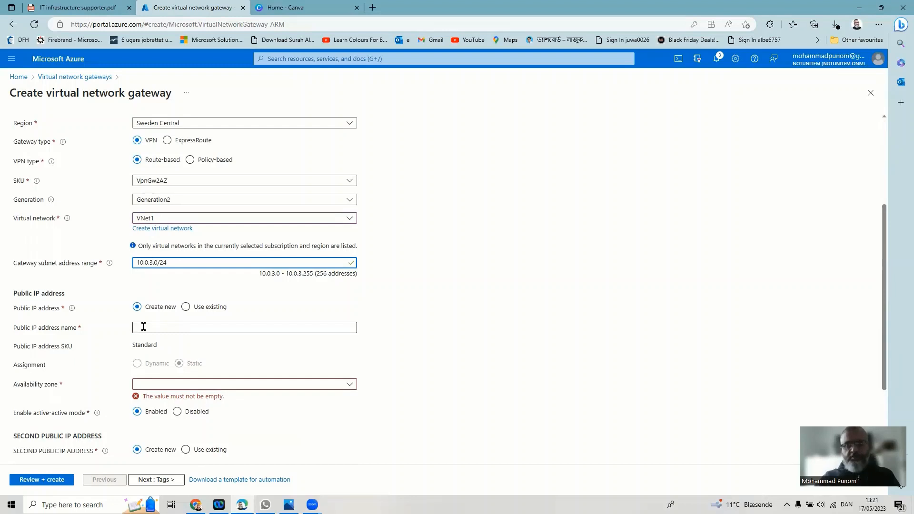
- Name the public IP VNG1_PubIP, make it zone-redundant, and disable active-active mode
left_click(173, 330)
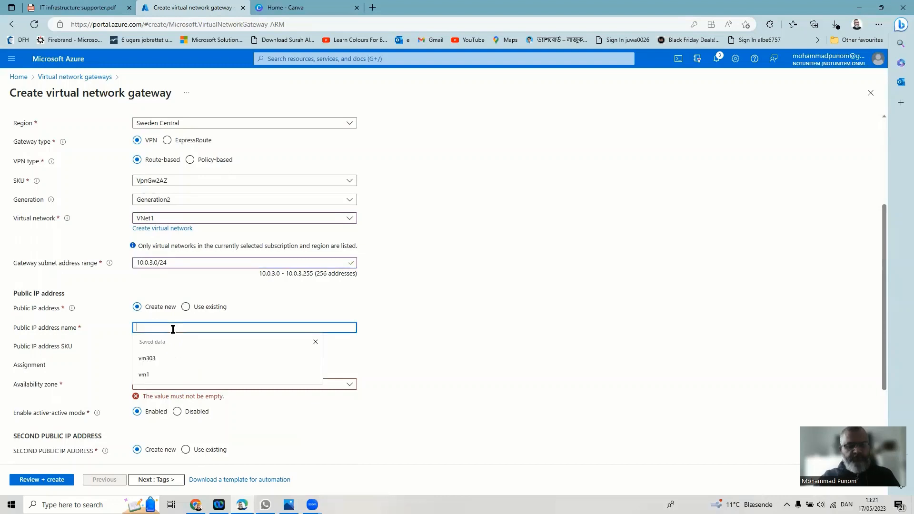
type("VN")
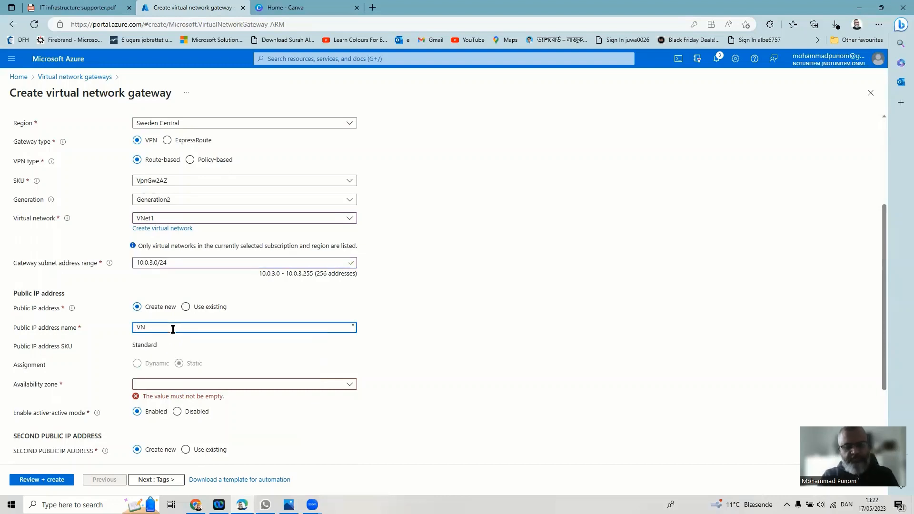
type("G1")
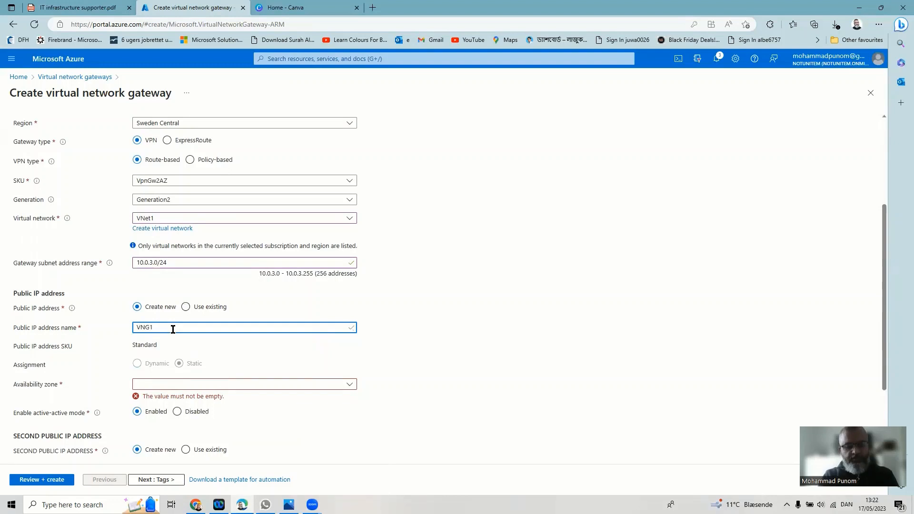
type("_PubIP")
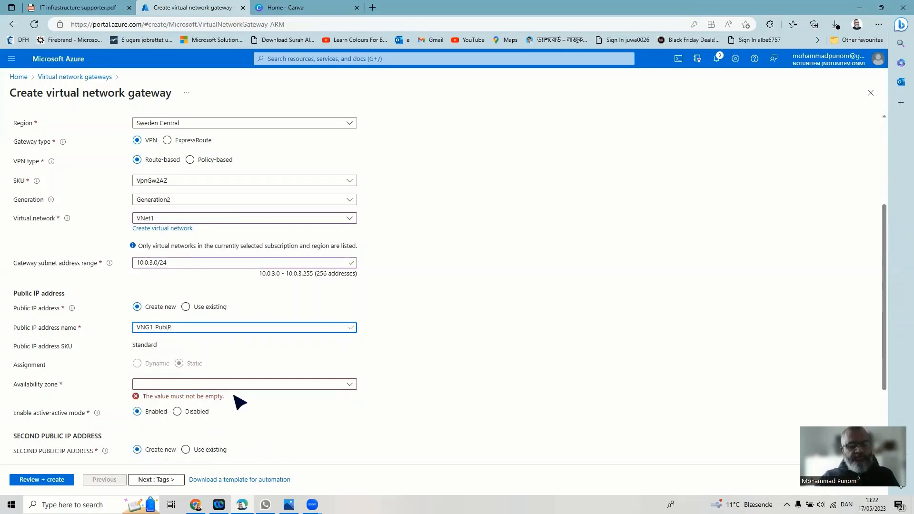
left_click(277, 384)
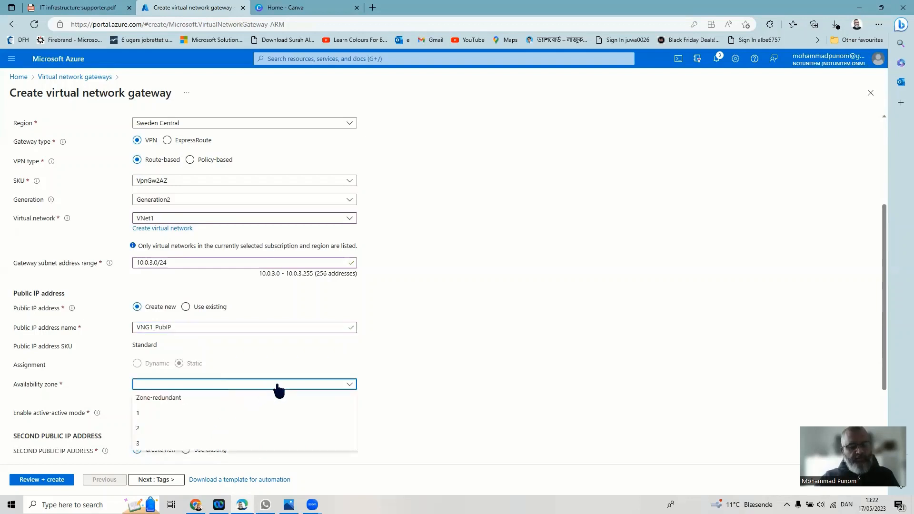
left_click(219, 407)
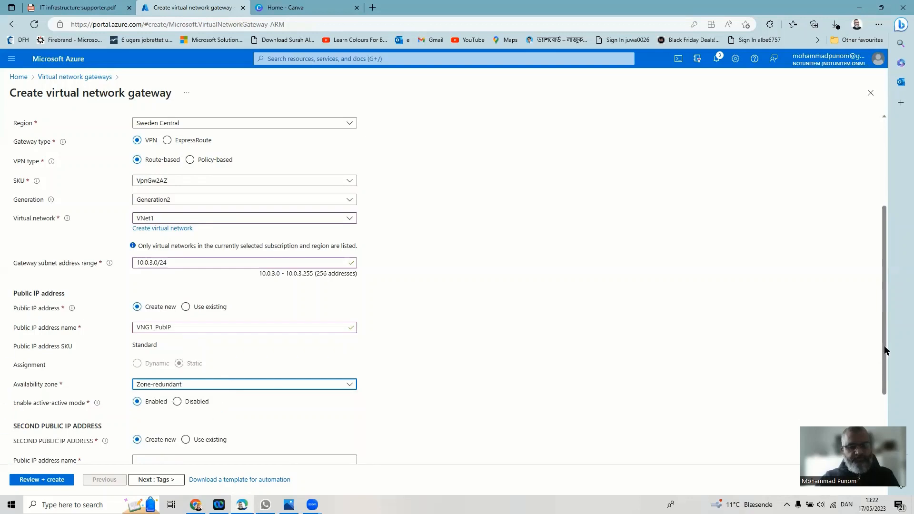
left_click_drag(885, 351, 884, 412)
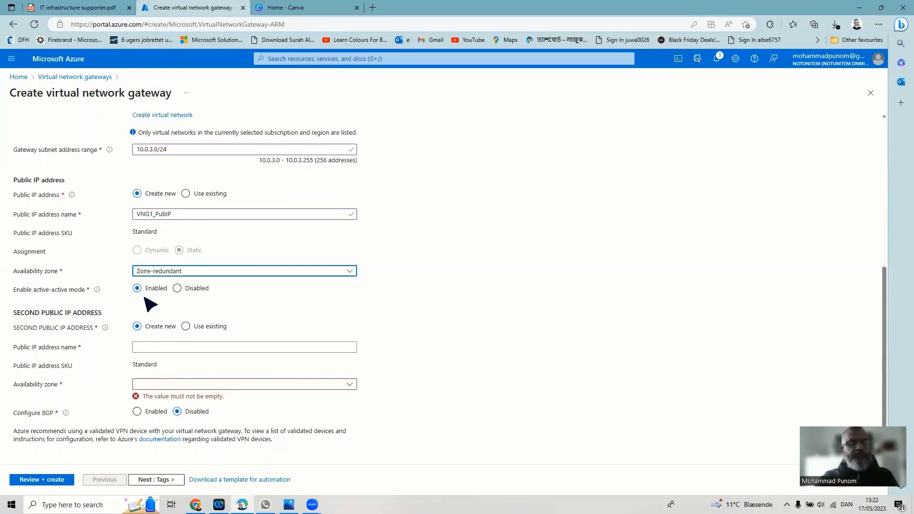
left_click(178, 289)
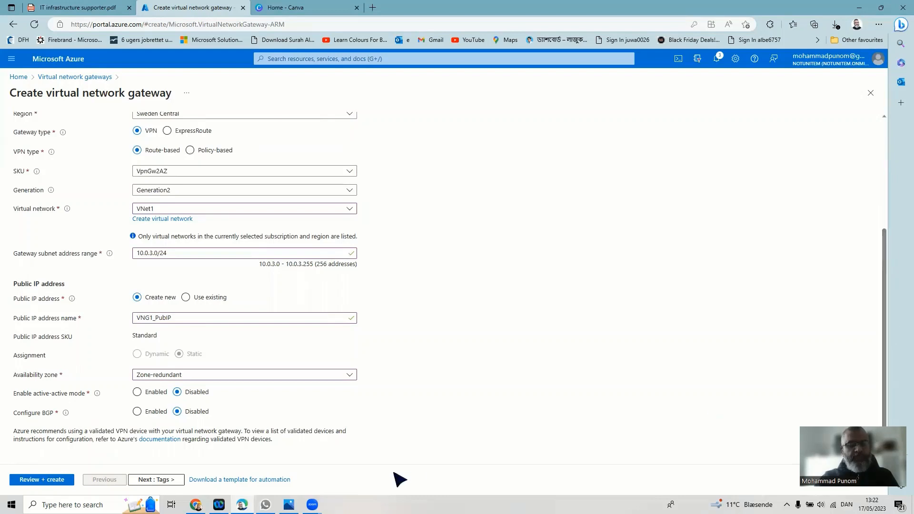
- Move VNG1 through Tags and Review + create, then create it once validation passes
left_click(162, 481)
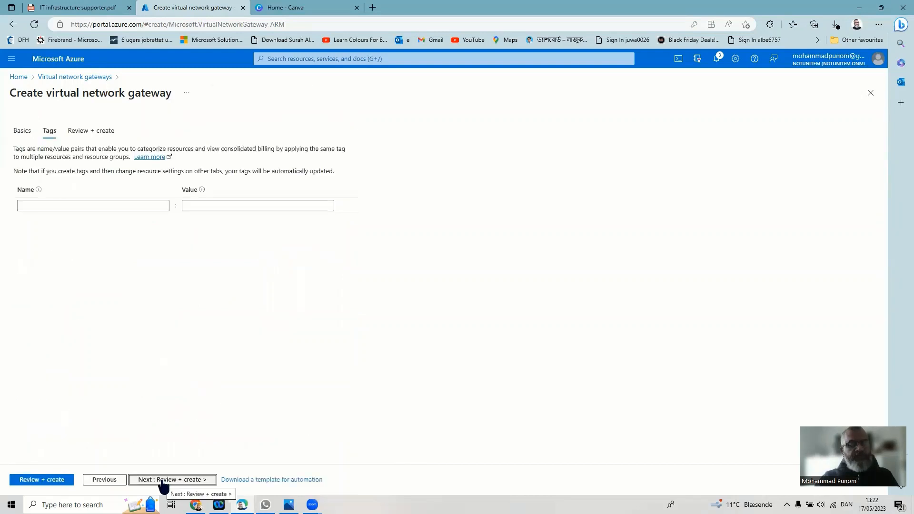
left_click(163, 482)
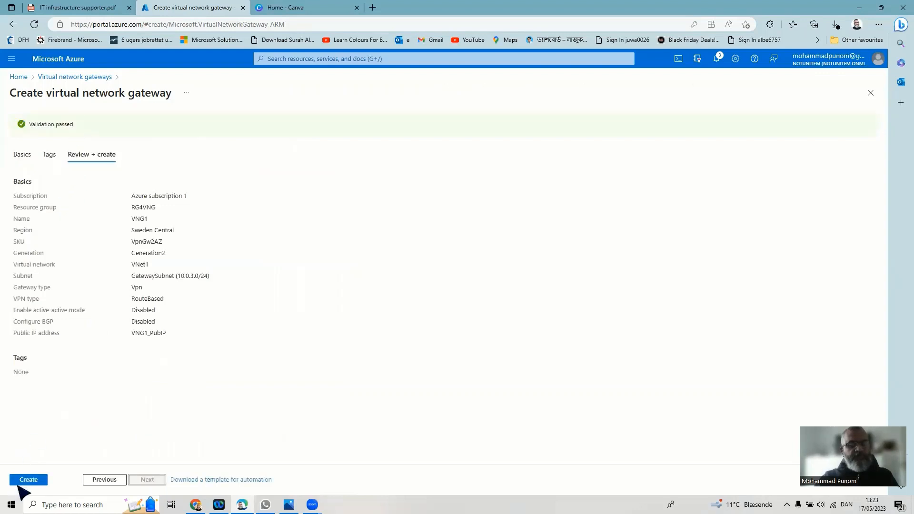
left_click(23, 478)
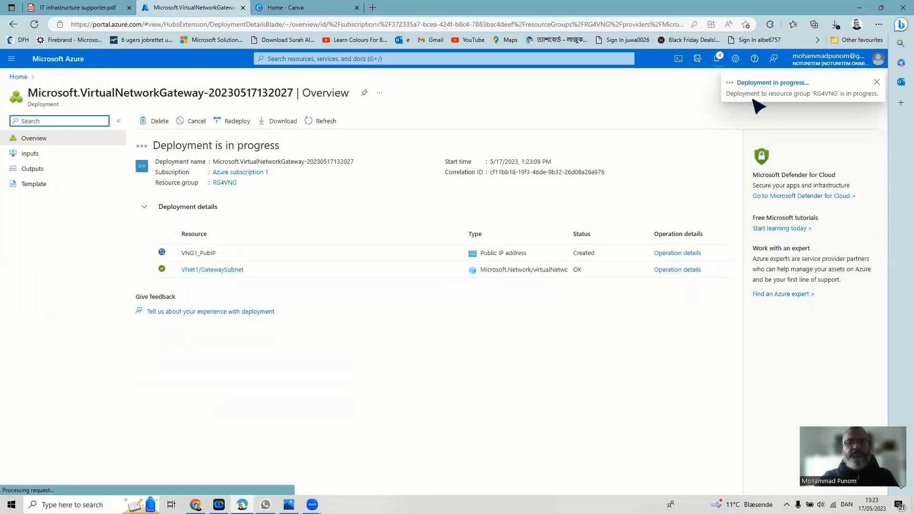
- Open the Azure portal home in a new browser tab and bring up the VNG.png diagram
right_click(53, 70)
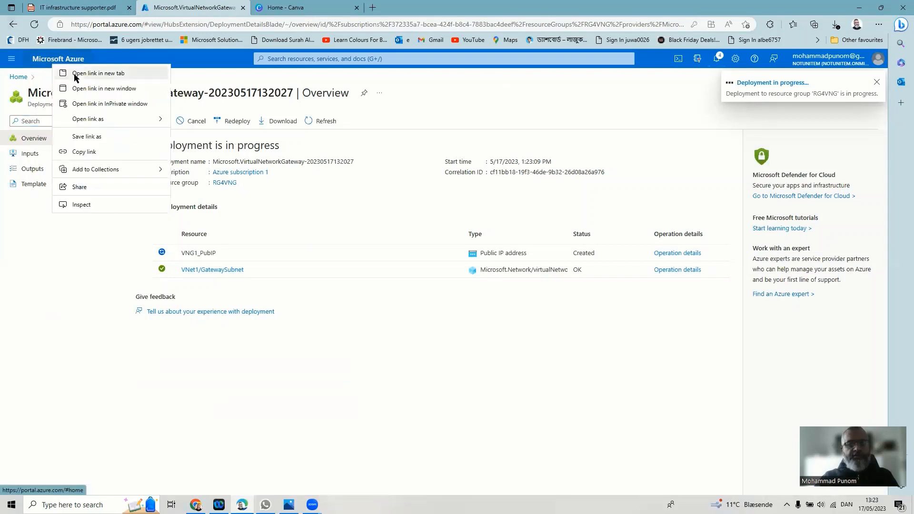
left_click(75, 77)
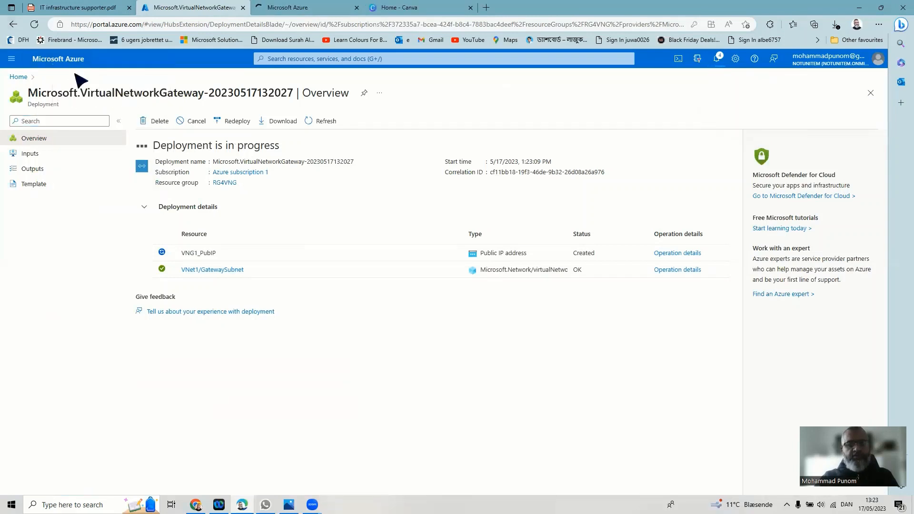
left_click(305, 7)
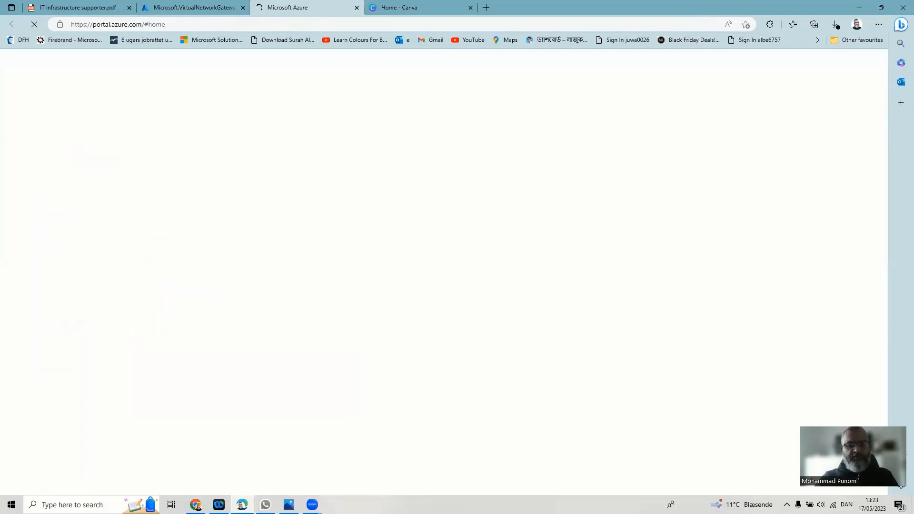
left_click(289, 505)
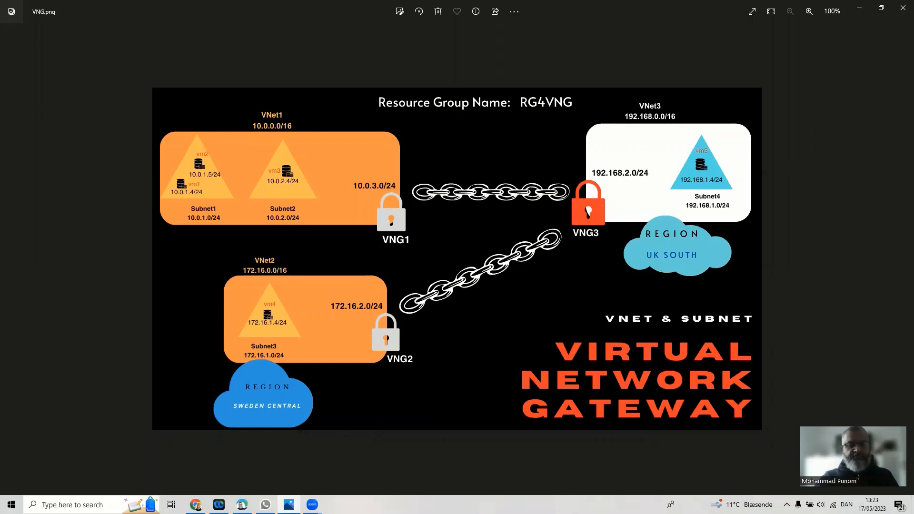
- Leave the VNG.png diagram and go back to the Azure portal home page
left_click(242, 504)
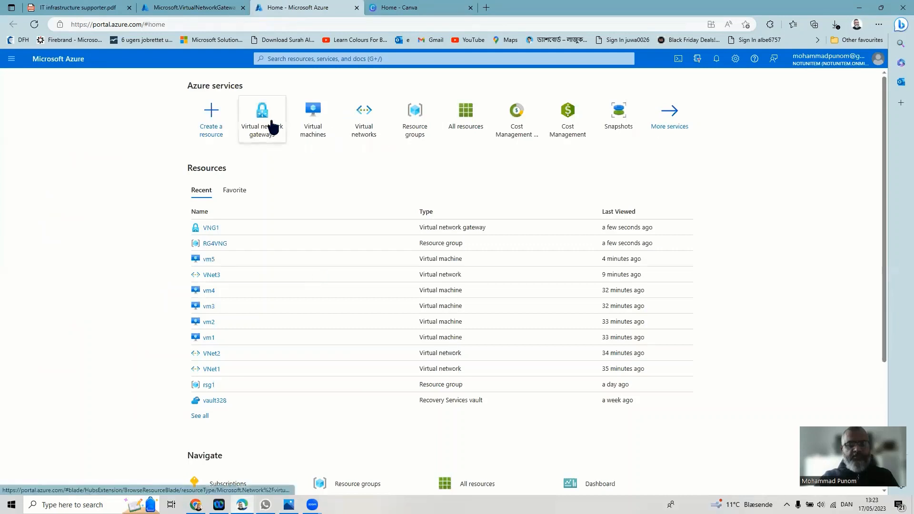
- Go to Virtual network gateways and start a new gateway with + Create
left_click(273, 128)
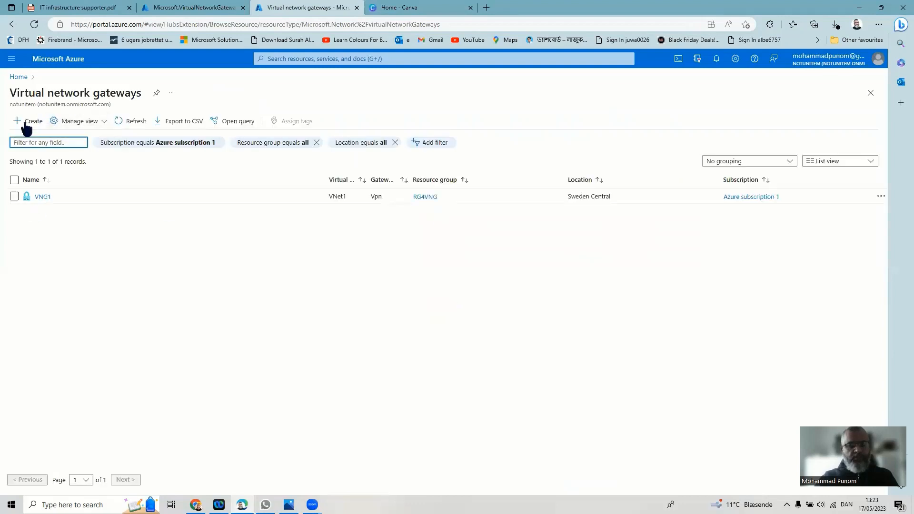
left_click(25, 127)
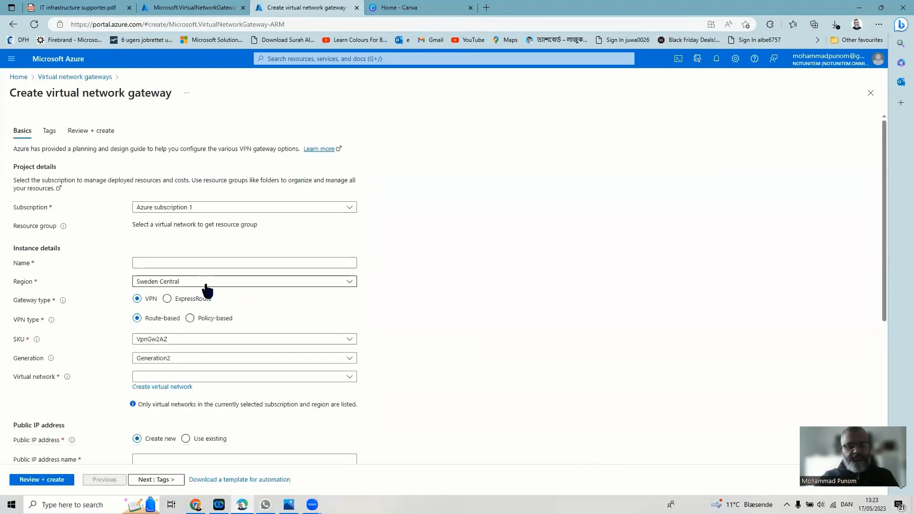
- Name the new gateway VNG3 and place it in the UK South region
left_click(177, 265)
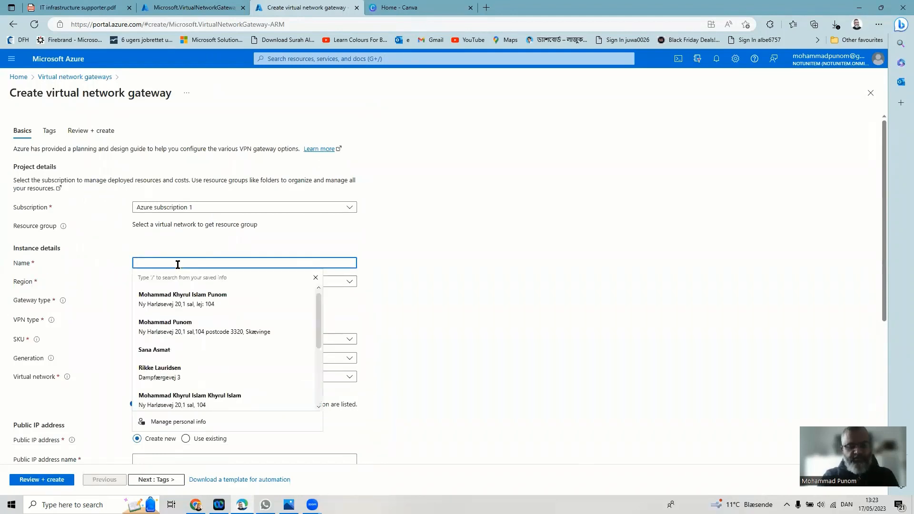
type("VNG3")
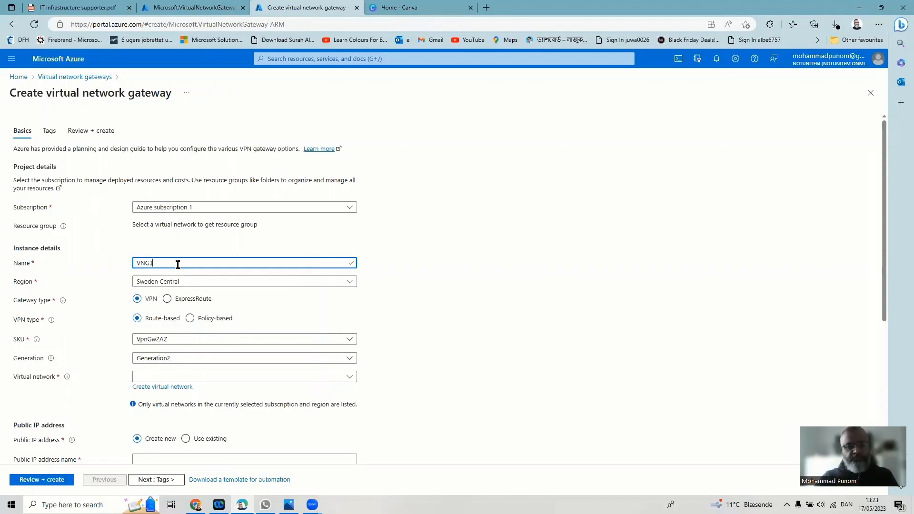
left_click(195, 284)
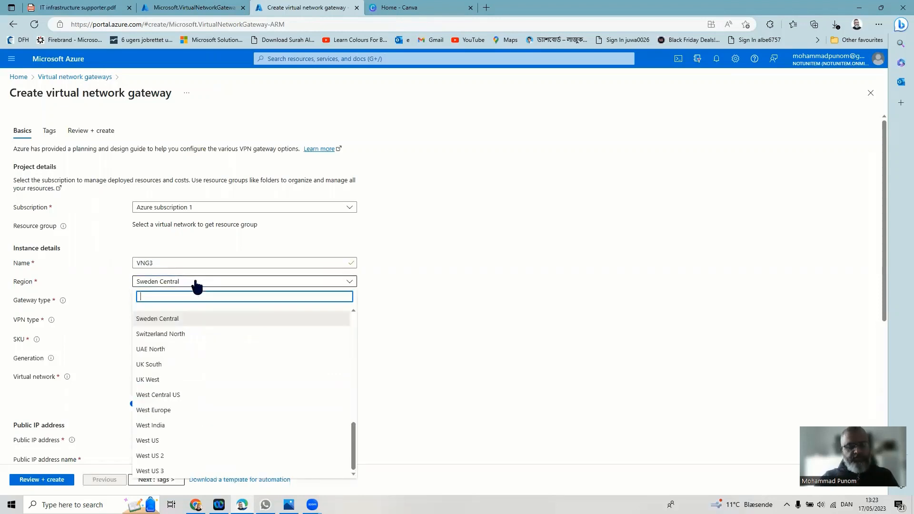
left_click(183, 365)
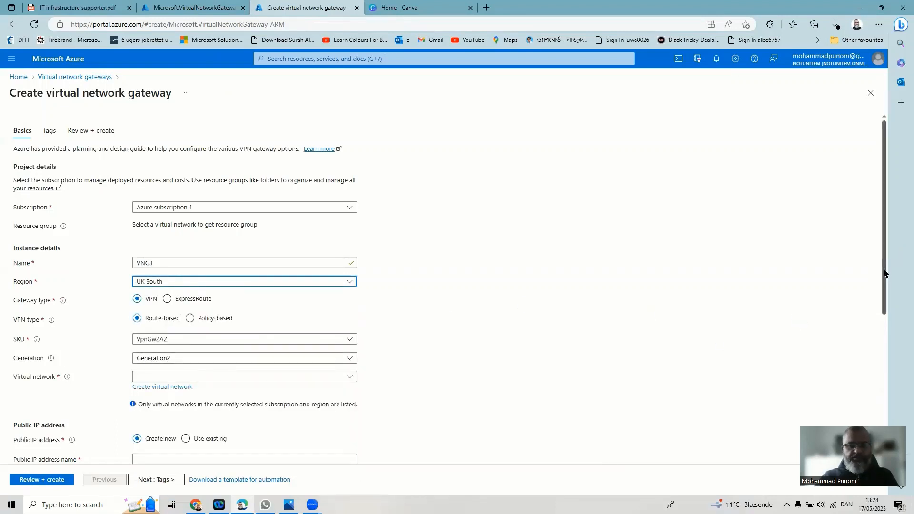
- Attach the gateway to VNet3 with gateway subnet range 192.168.3.0/24
left_click_drag(884, 273, 881, 302)
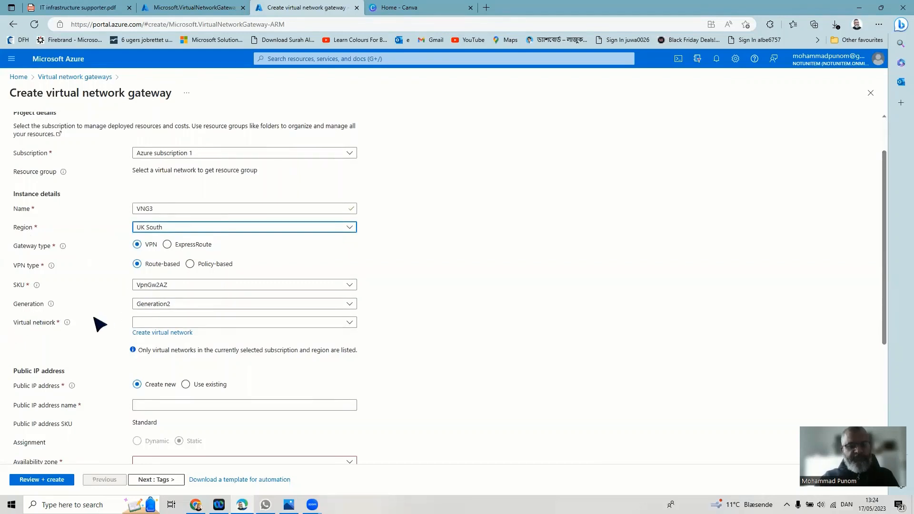
left_click(155, 323)
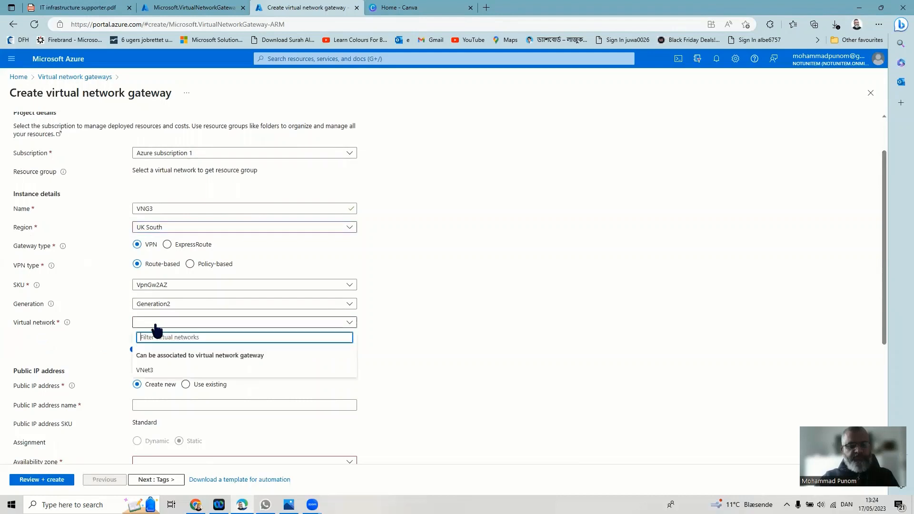
left_click(153, 371)
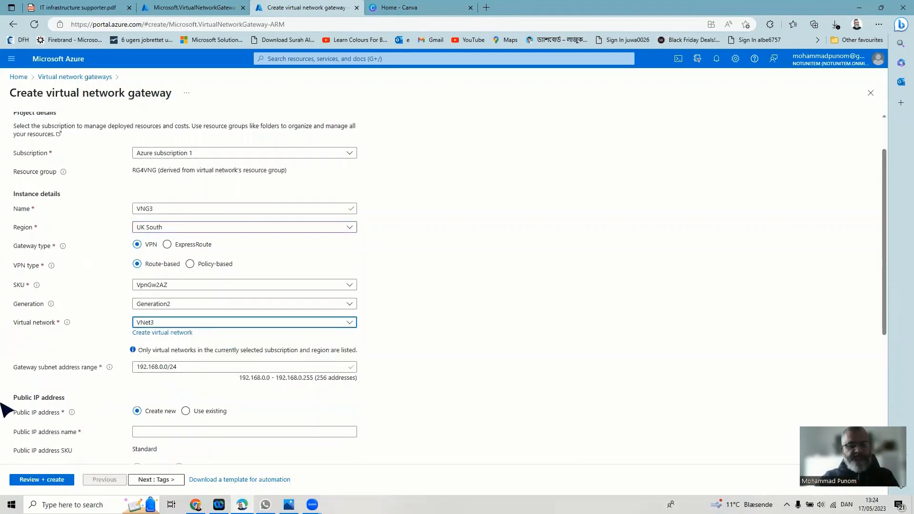
left_click(156, 368)
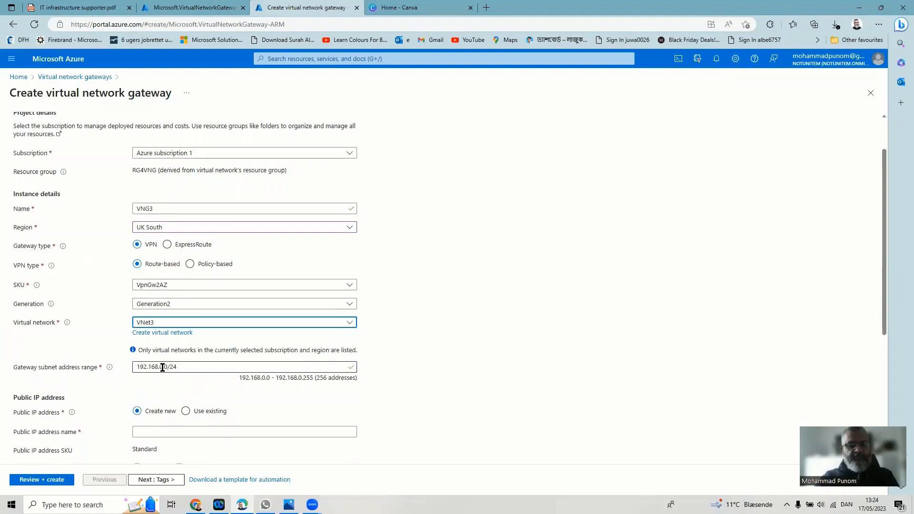
left_click(163, 367)
key("BackSpace")
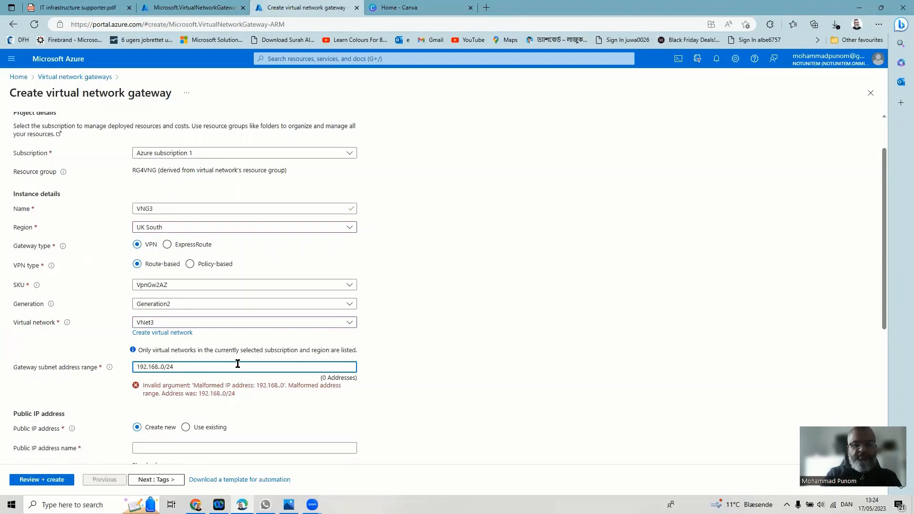
type("3")
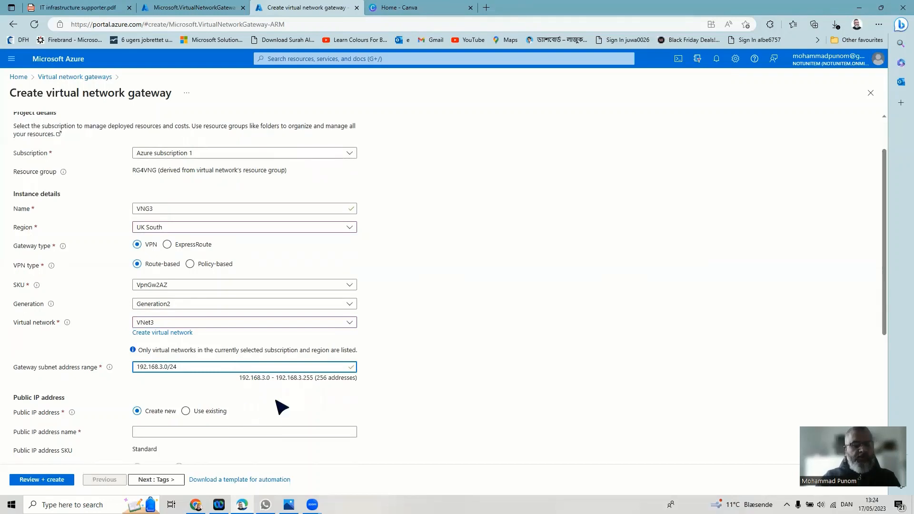
- Name the gateway's new public IP address VNG3_PubIP
scroll(231, 414, "down", 1)
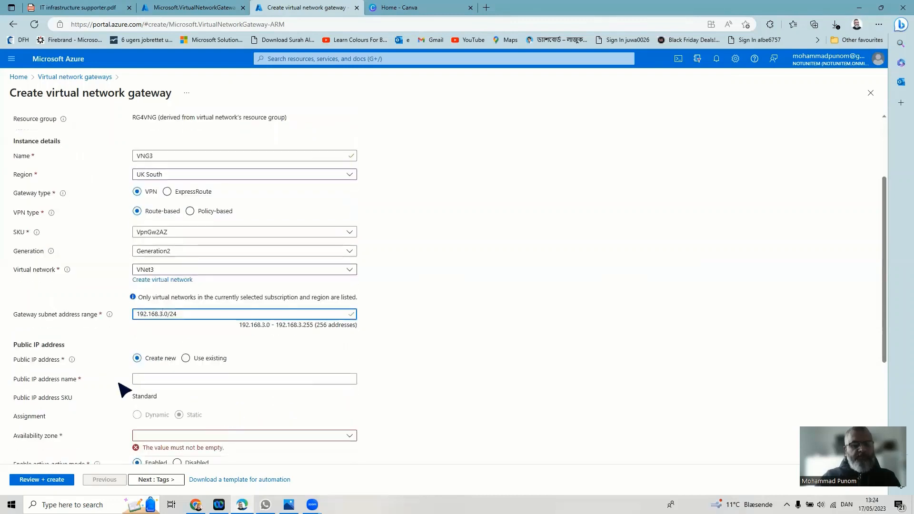
left_click(160, 379)
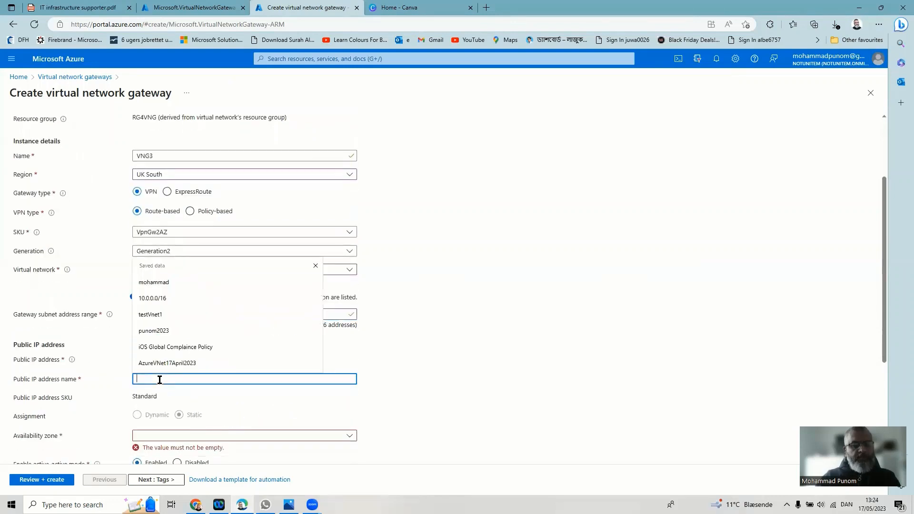
left_click(432, 381)
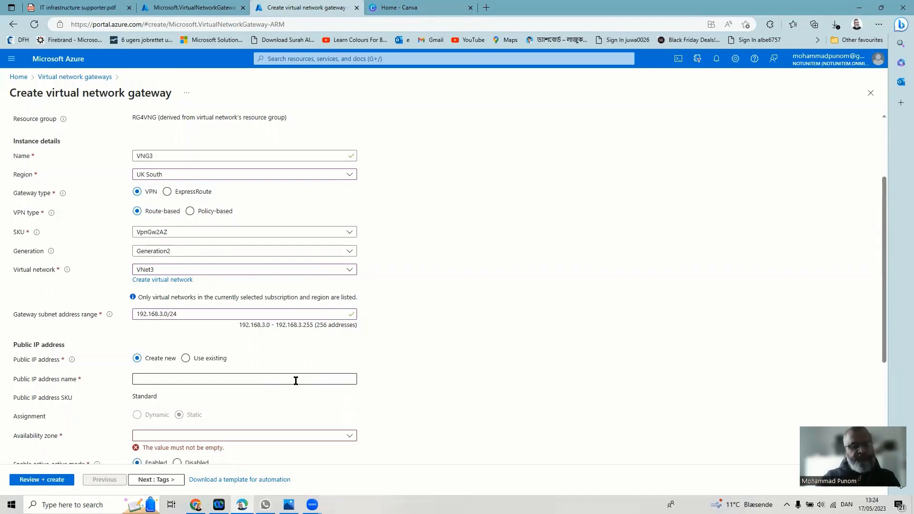
left_click(295, 381)
type("VN")
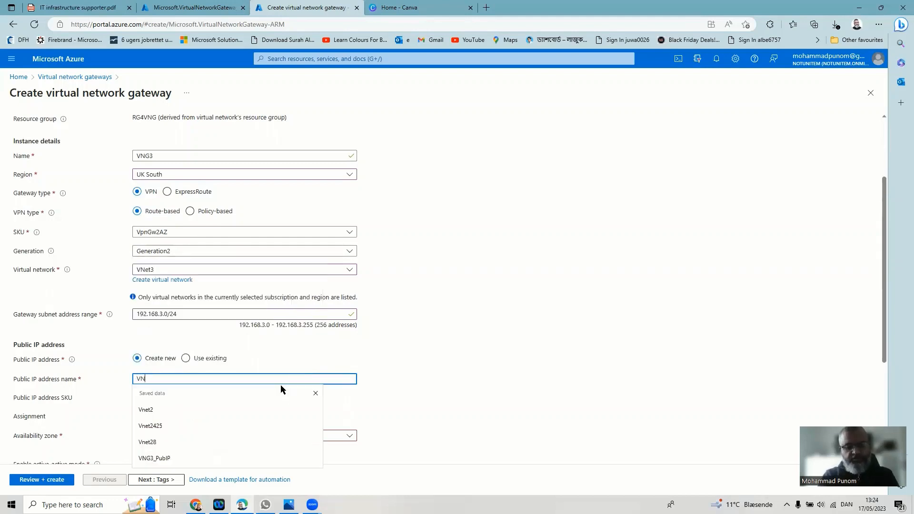
type("G3")
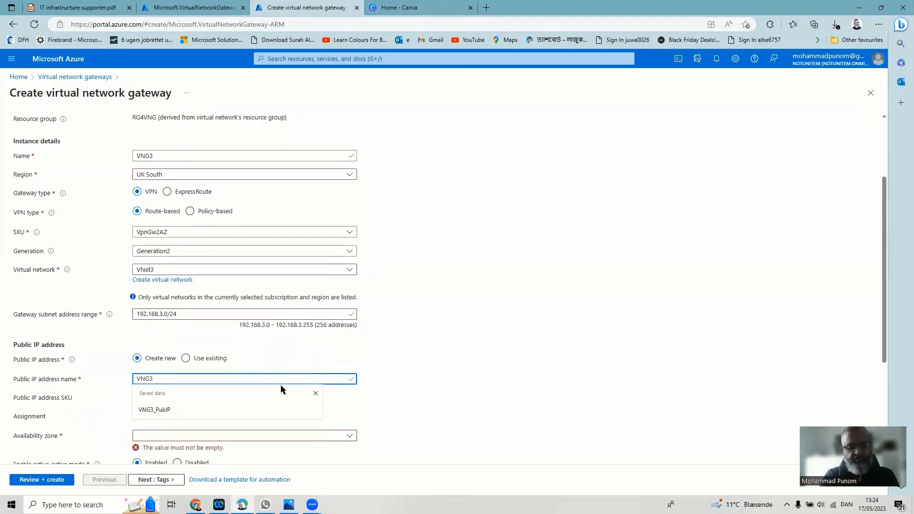
type("_Pu")
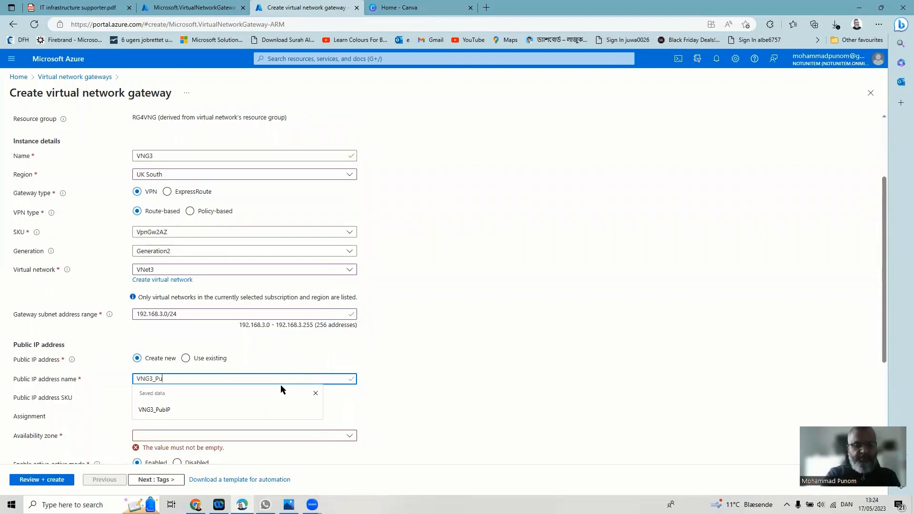
type("bIP")
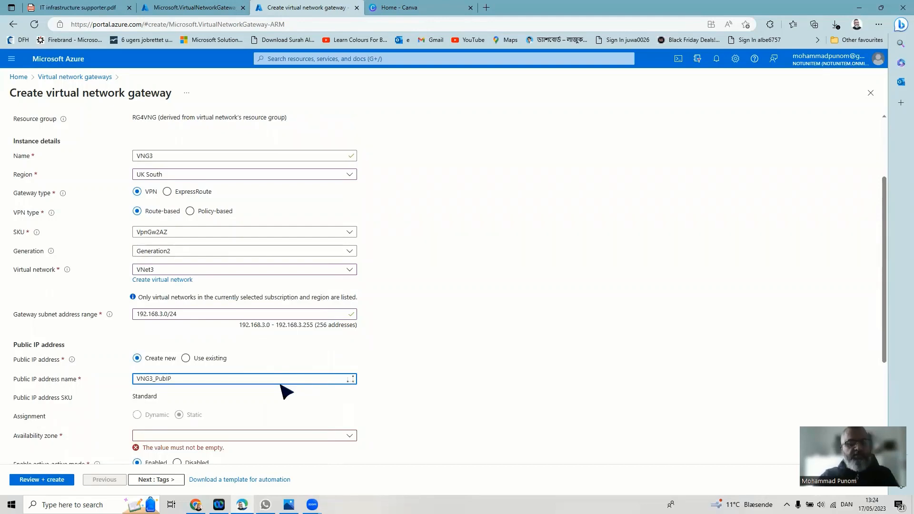
- Make the public IP zone-redundant and disable active-active mode
scroll(286, 392, "down", 1)
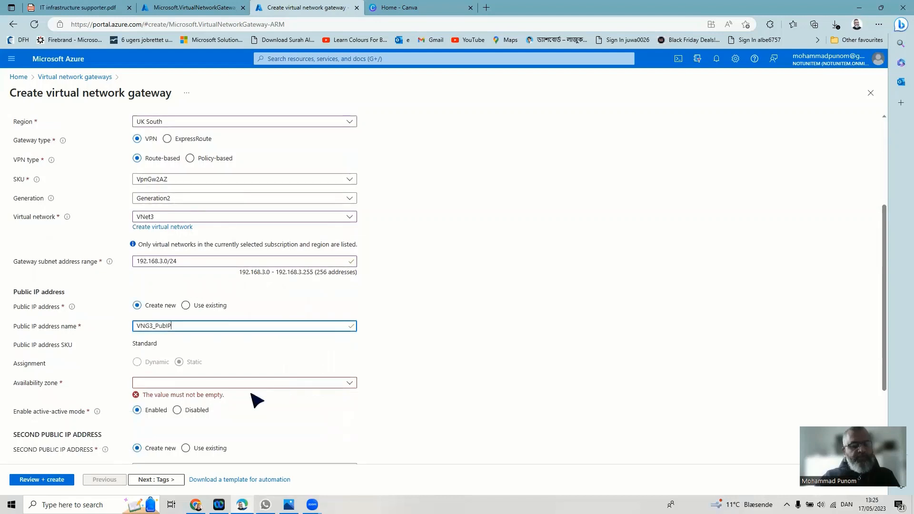
left_click(270, 385)
left_click(217, 397)
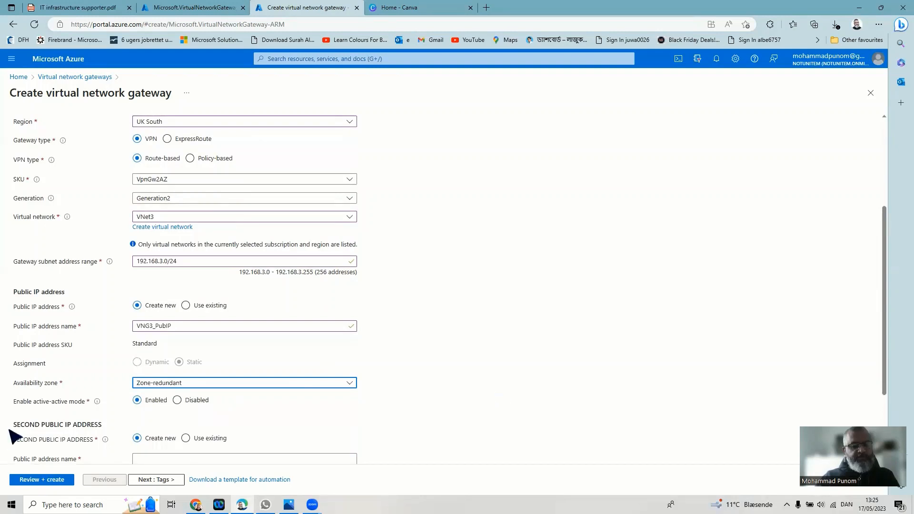
left_click(183, 401)
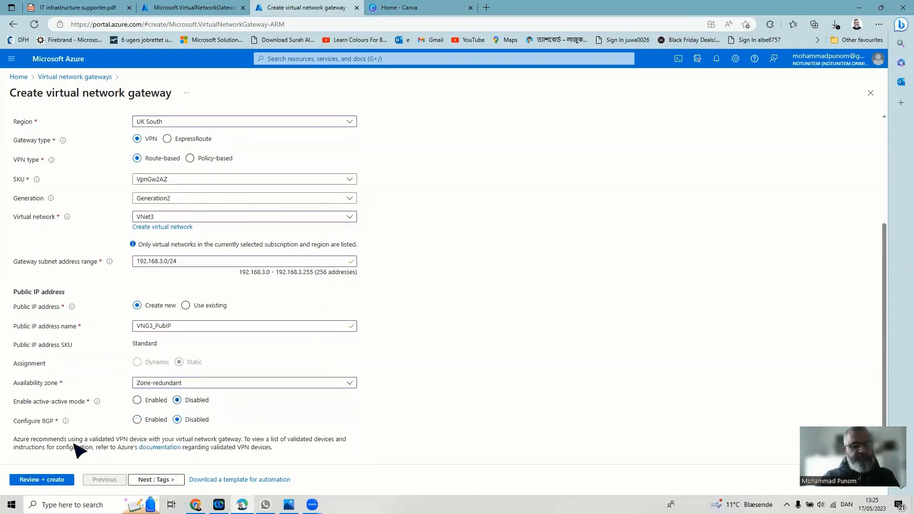
scroll(506, 422, "down", 1)
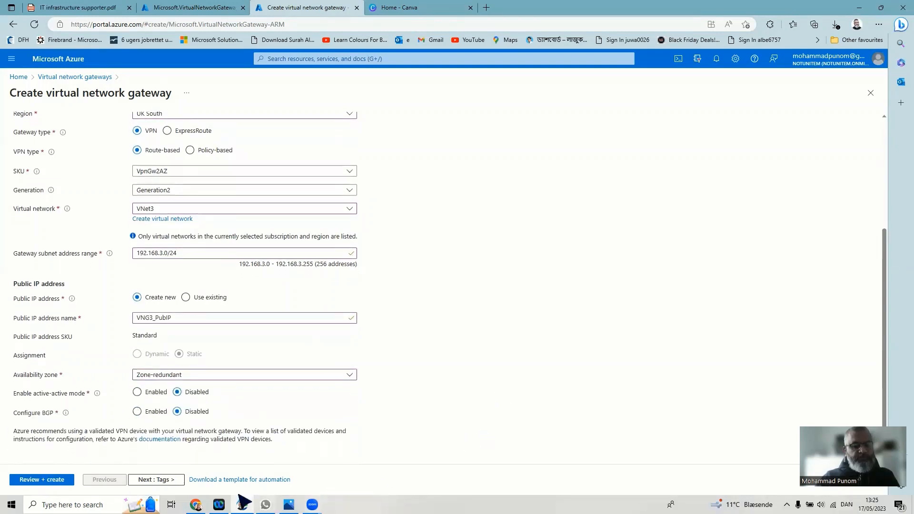
- Validate and create VNG3, then switch to the VNG1 deployment tab
left_click(171, 482)
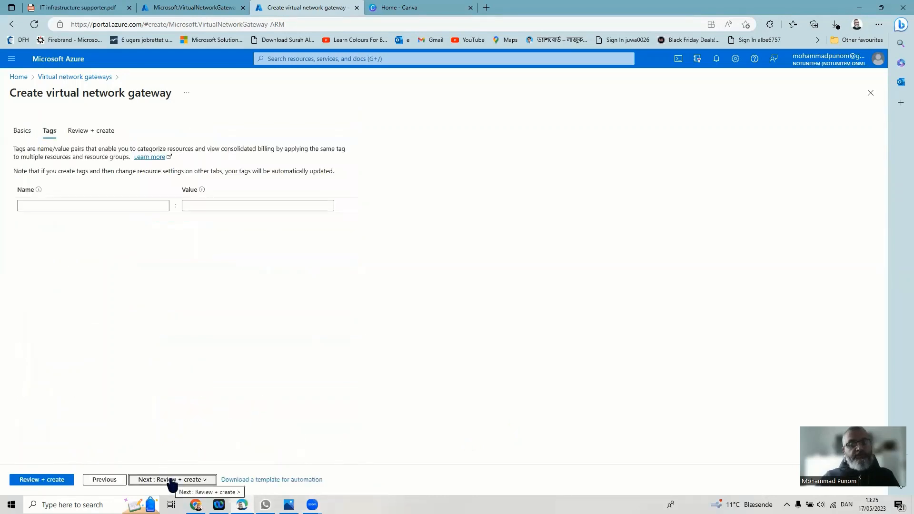
left_click(172, 479)
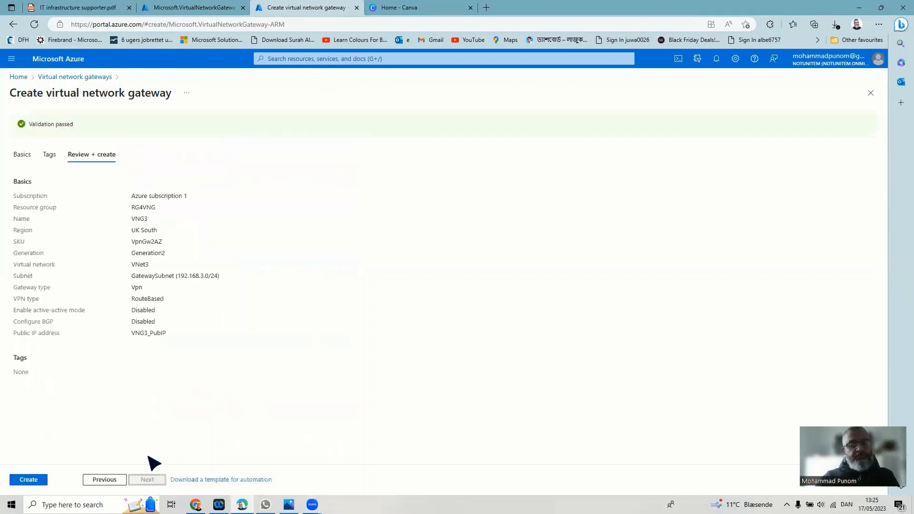
left_click(38, 480)
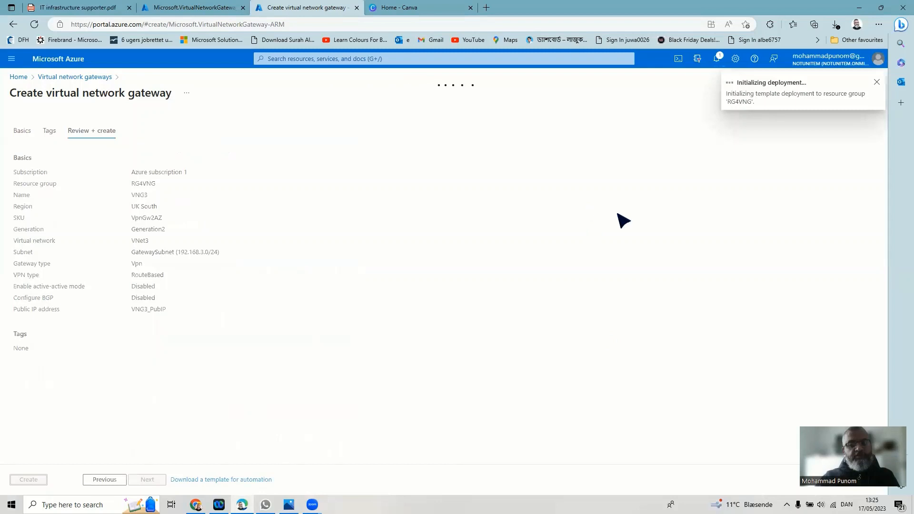
left_click(197, 9)
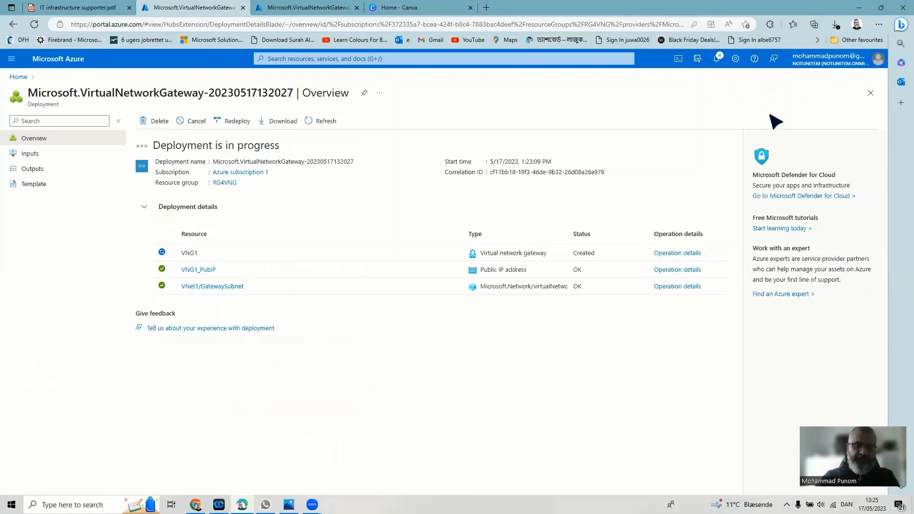
- Monitor the VNG1 and VNG3 deployments through notifications until VNG1 finishes
left_click(718, 59)
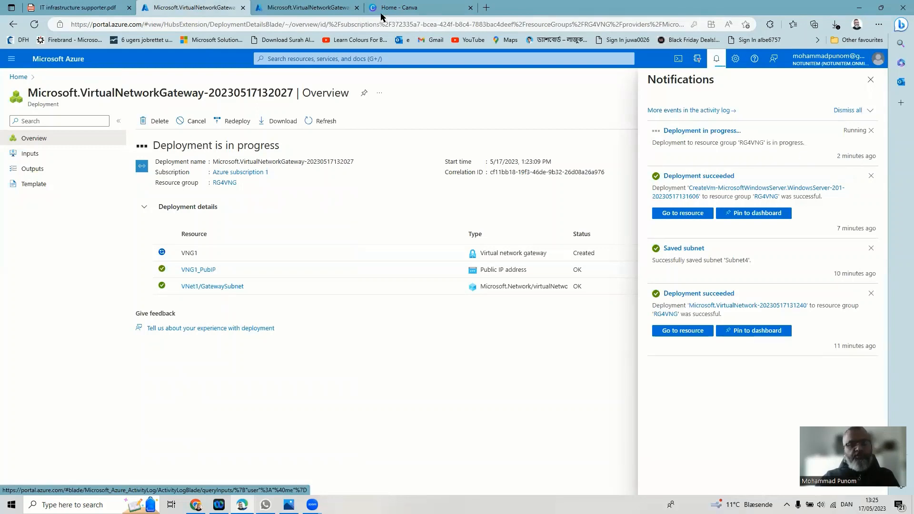
left_click(267, 8)
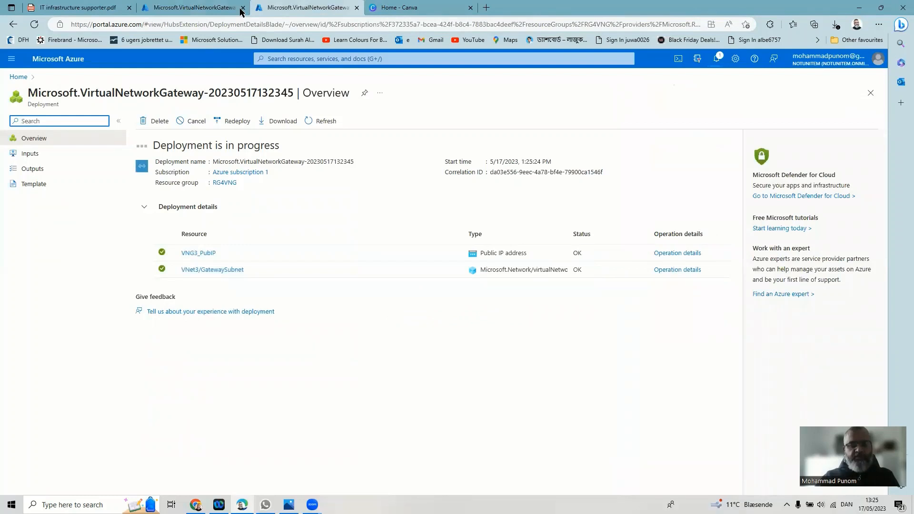
left_click(717, 59)
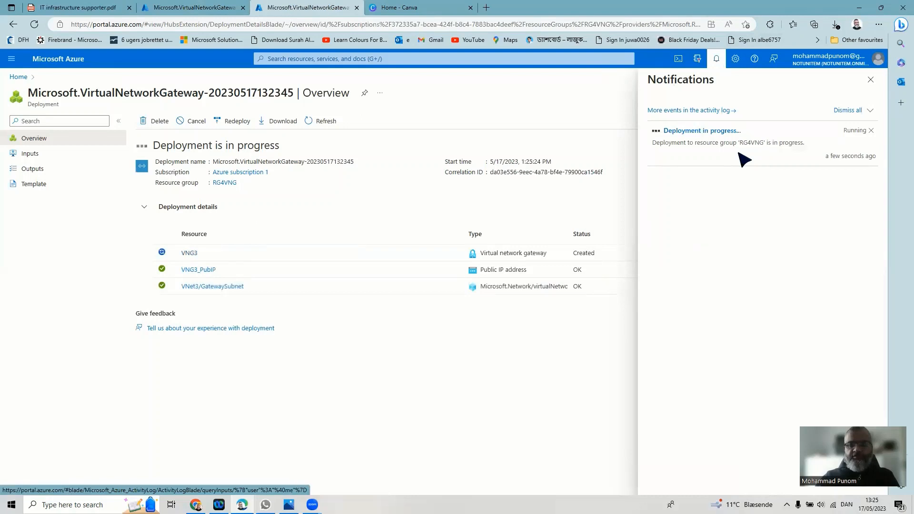
left_click(164, 8)
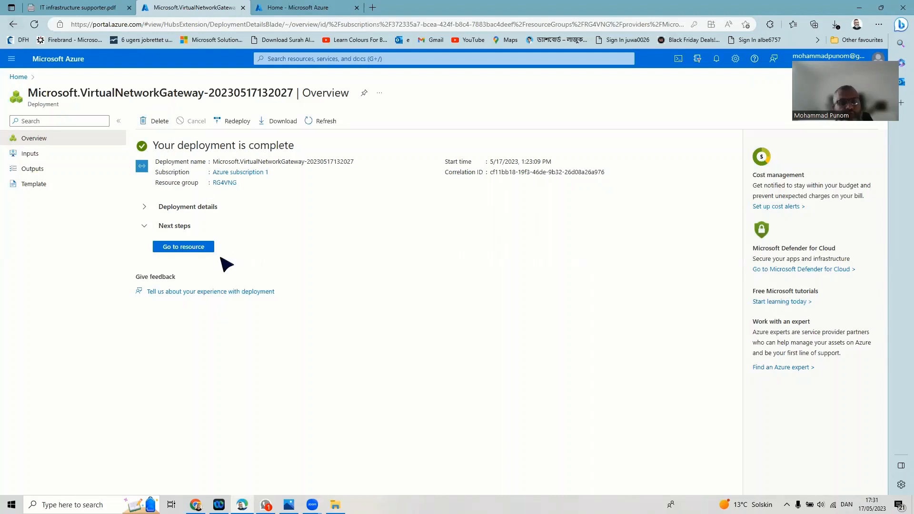
- Open the finished VNG1 resource, then locate VNG3 under Virtual network gateways and open its overview
left_click(182, 247)
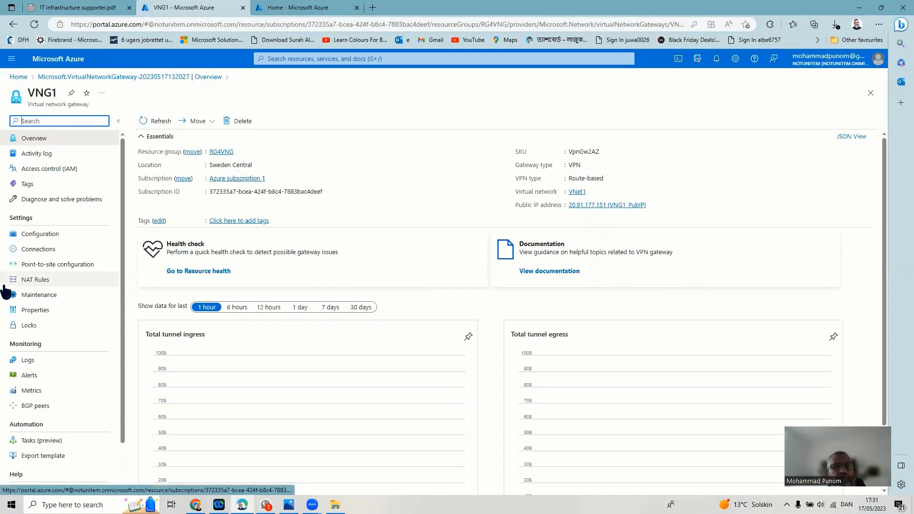
left_click(19, 77)
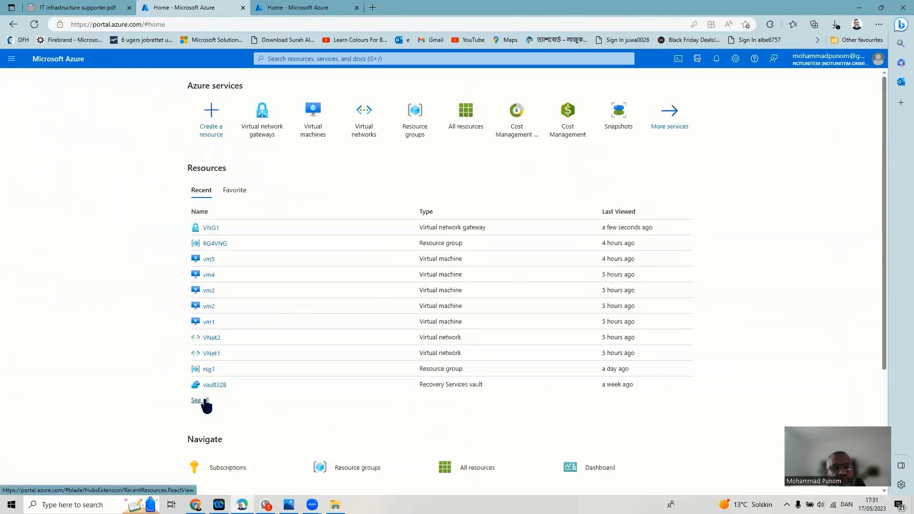
left_click(202, 401)
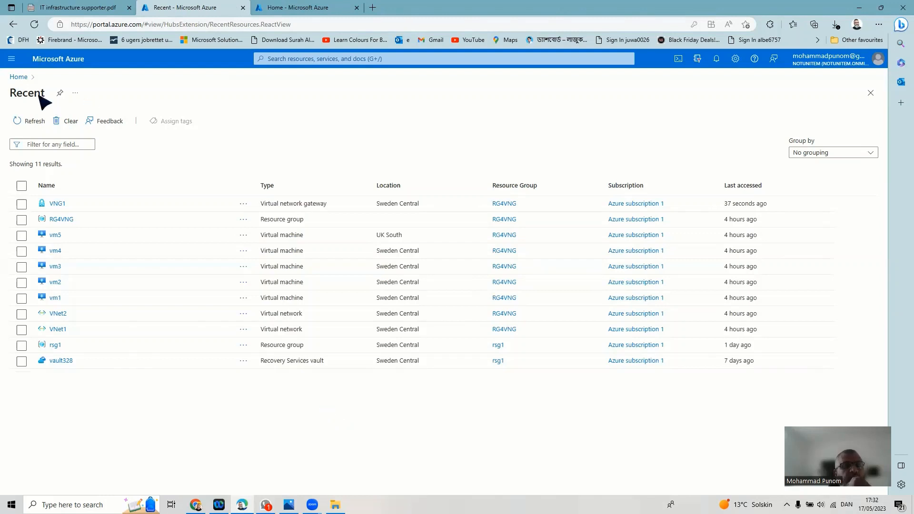
left_click(18, 78)
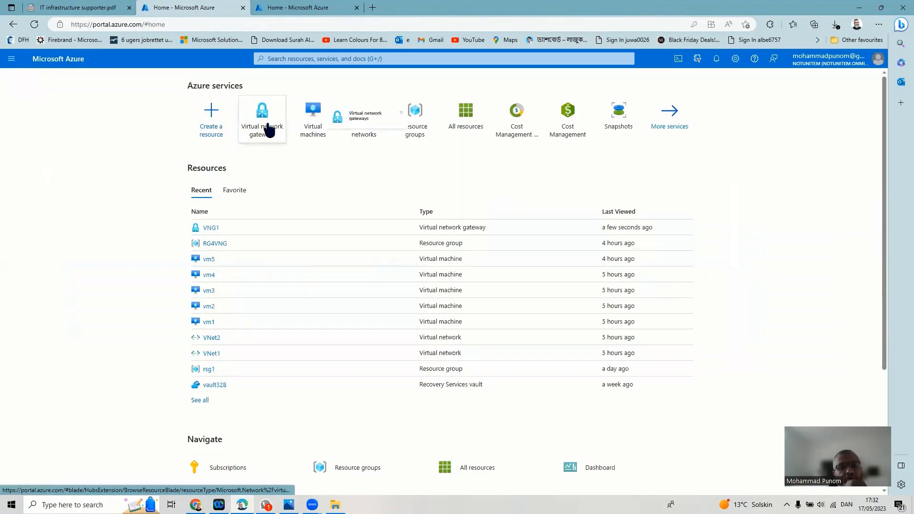
left_click(266, 129)
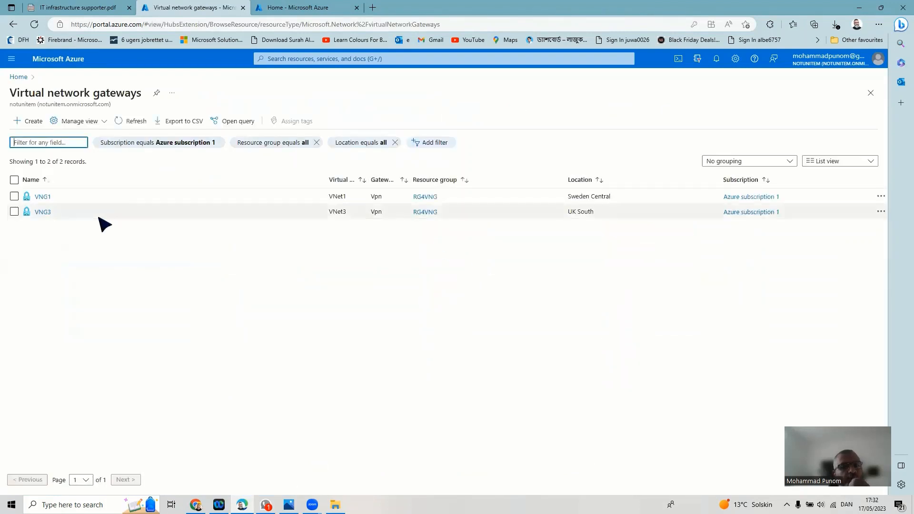
left_click(41, 212)
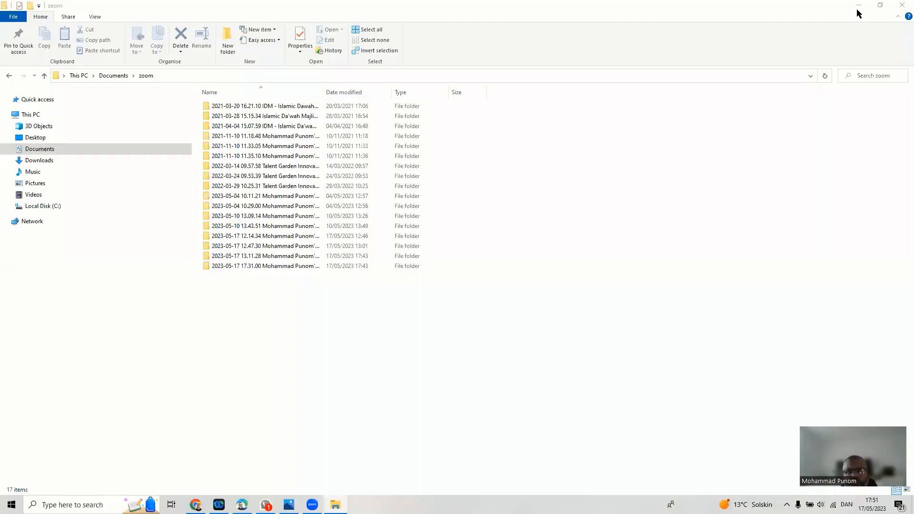
- Minimize the zoom folder window to reveal the Azure gateway page
left_click(858, 10)
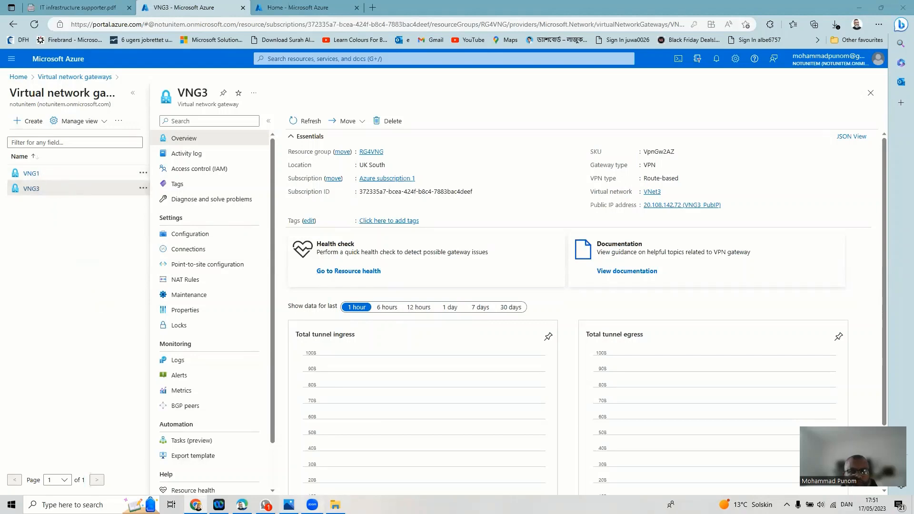
- Restore the VNG.png diagram showing VNG3 linked to VNG1 and VNG2
left_click(288, 504)
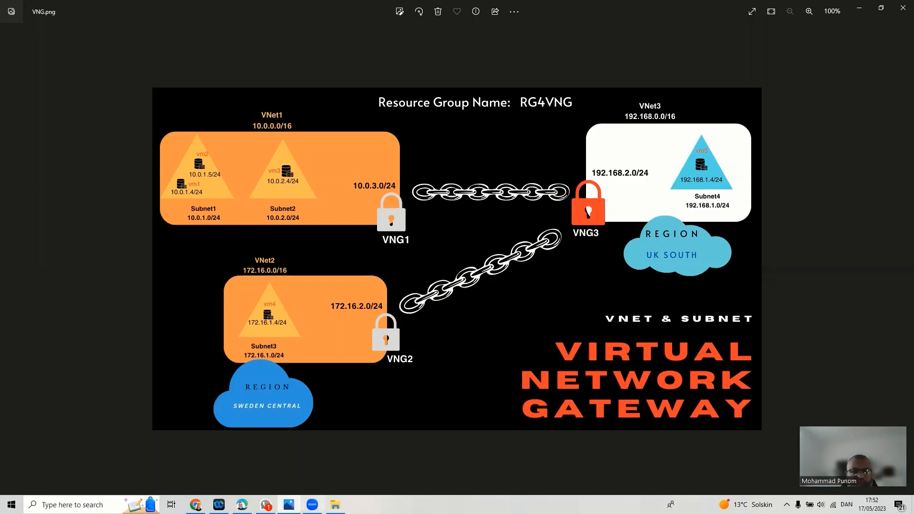
- Minimise the VNG.png diagram to reveal the VNG3 gateway overview
mouse_move(265, 504)
left_click(859, 8)
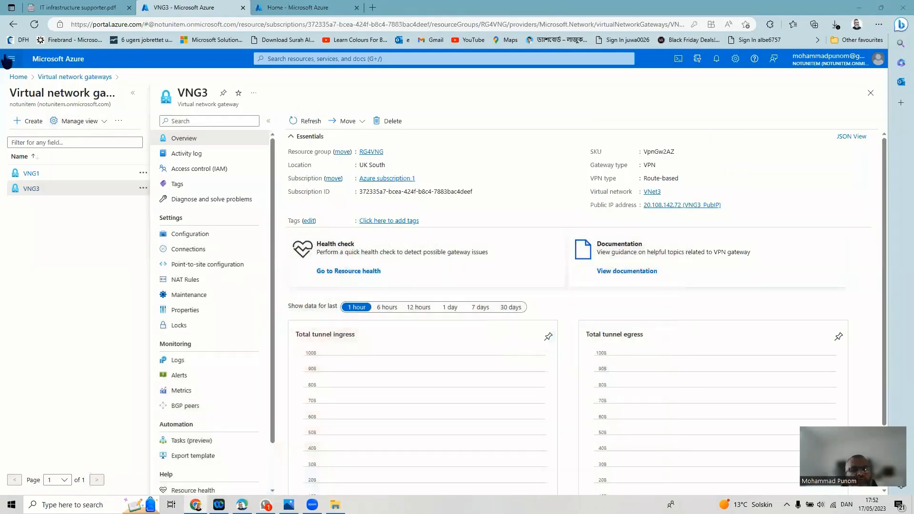
- Go Home and open Virtual machines, listing vm1–vm5 all deallocated
left_click(18, 78)
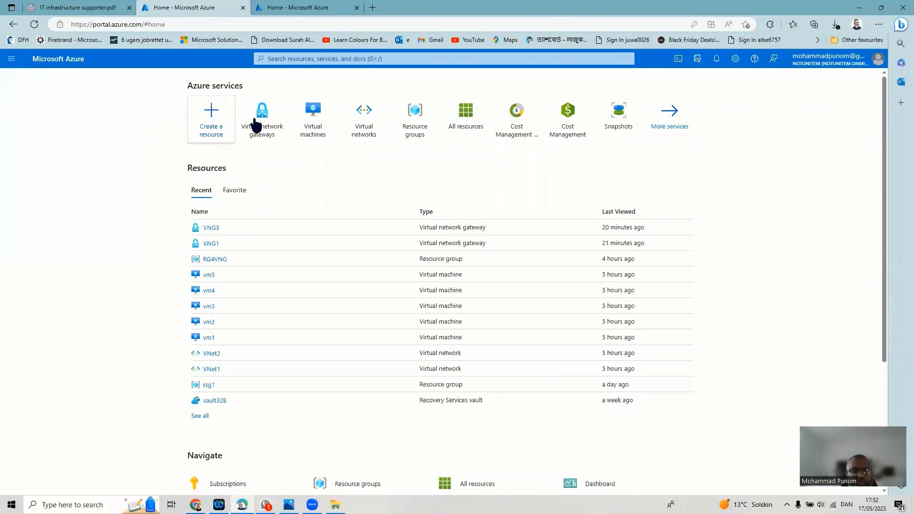
left_click(300, 124)
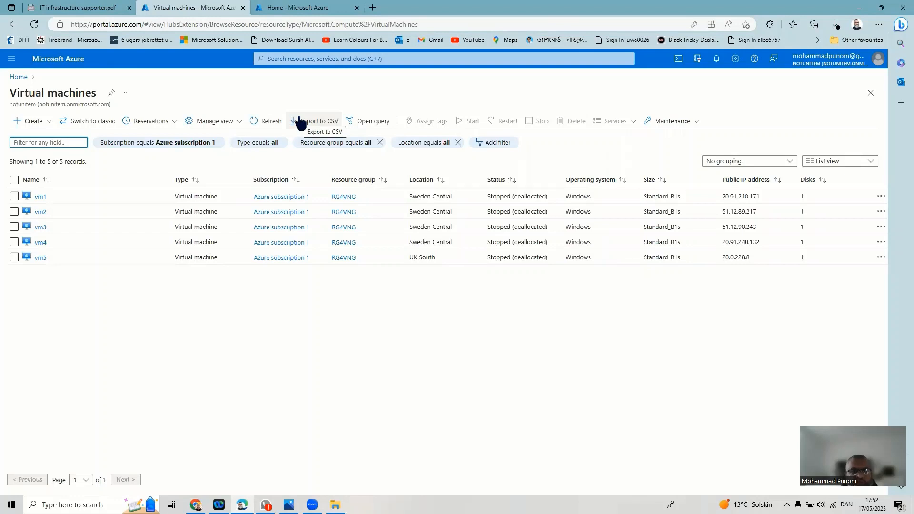
- Select vm1, vm2 and vm5 and confirm starting all three
left_click(14, 197)
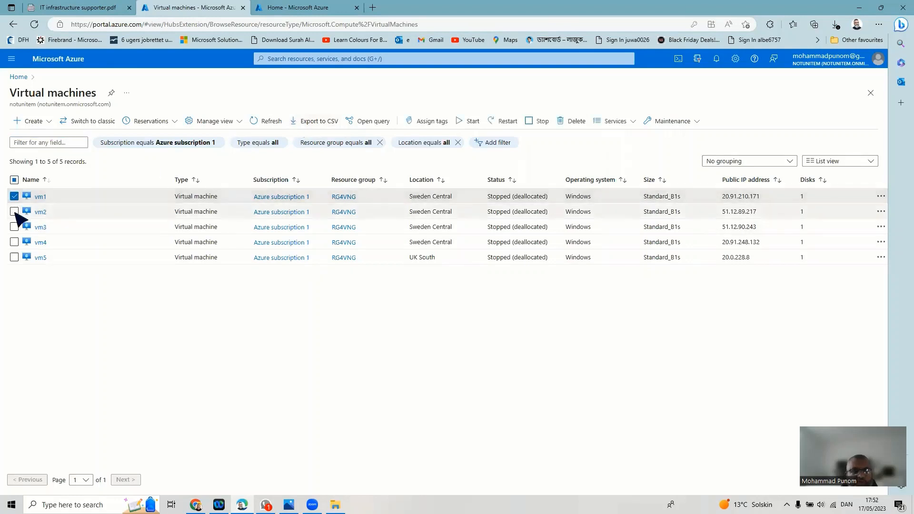
left_click(15, 211)
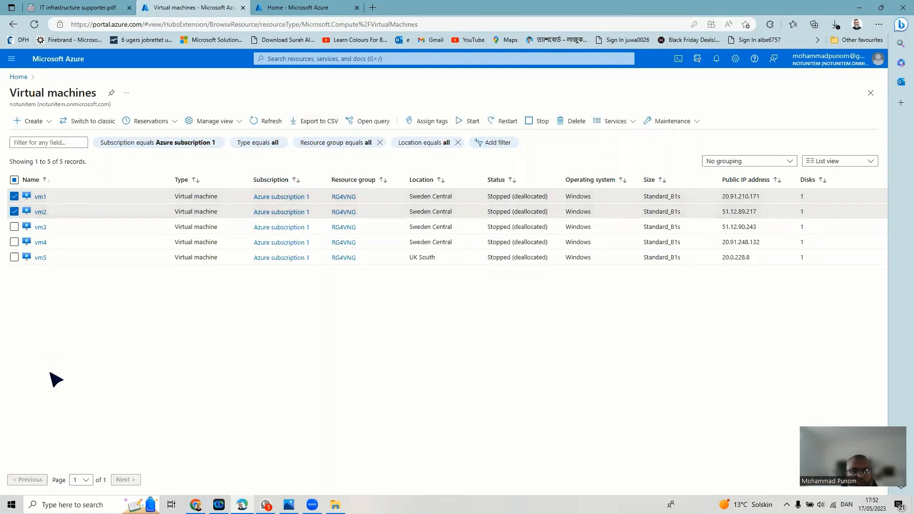
left_click(14, 257)
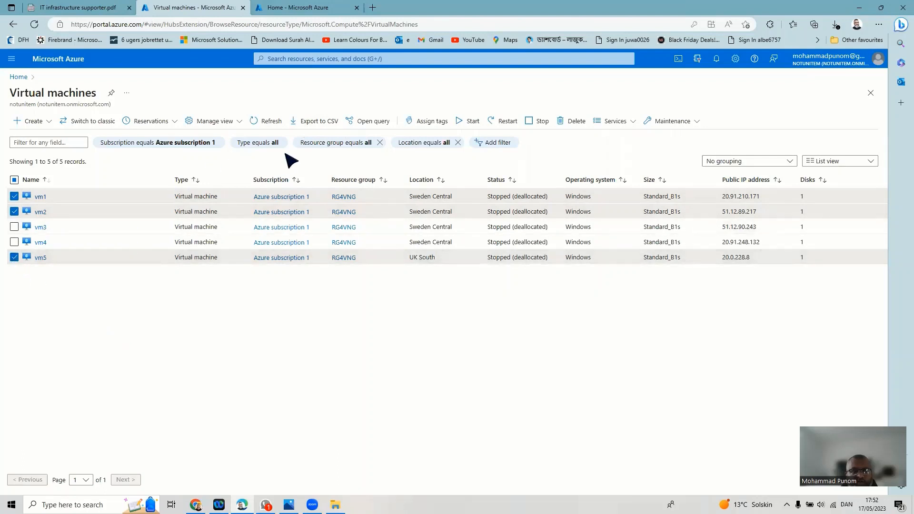
left_click(467, 125)
left_click(29, 173)
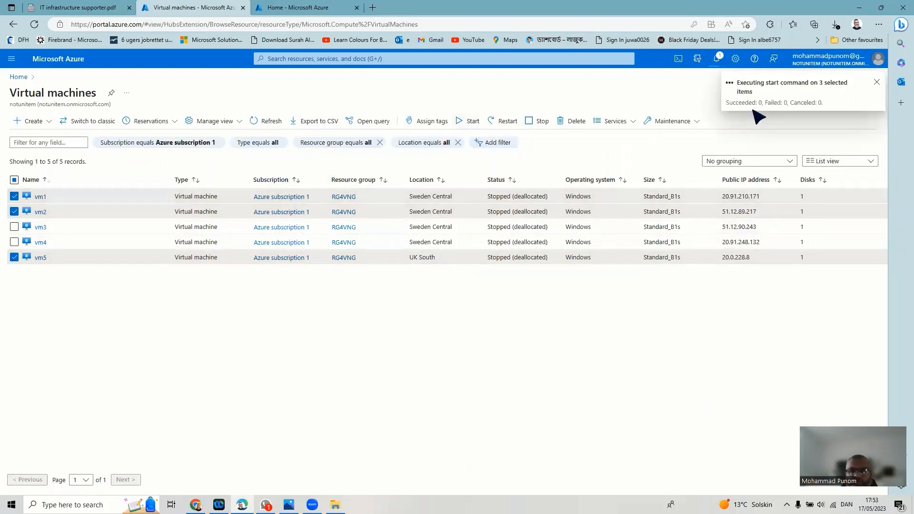
- Check the start notification, return to Home and close the notifications panel
left_click(747, 93)
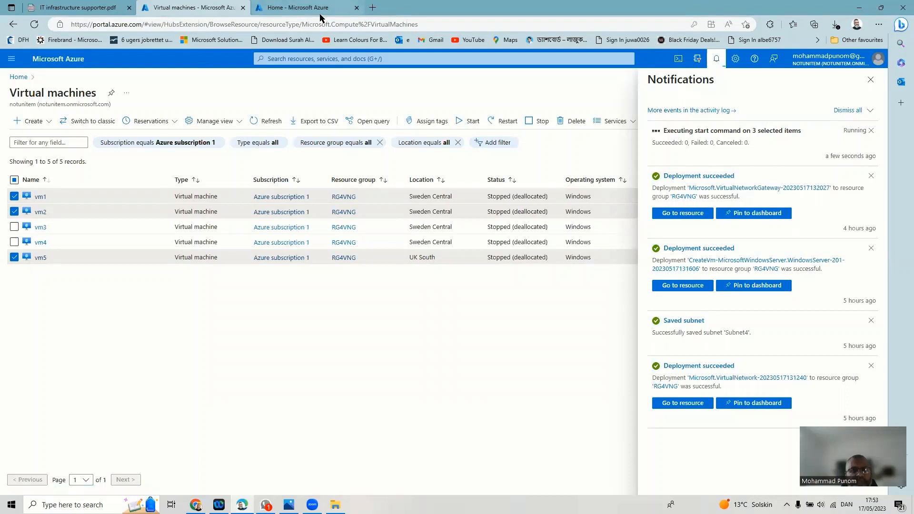
left_click(16, 77)
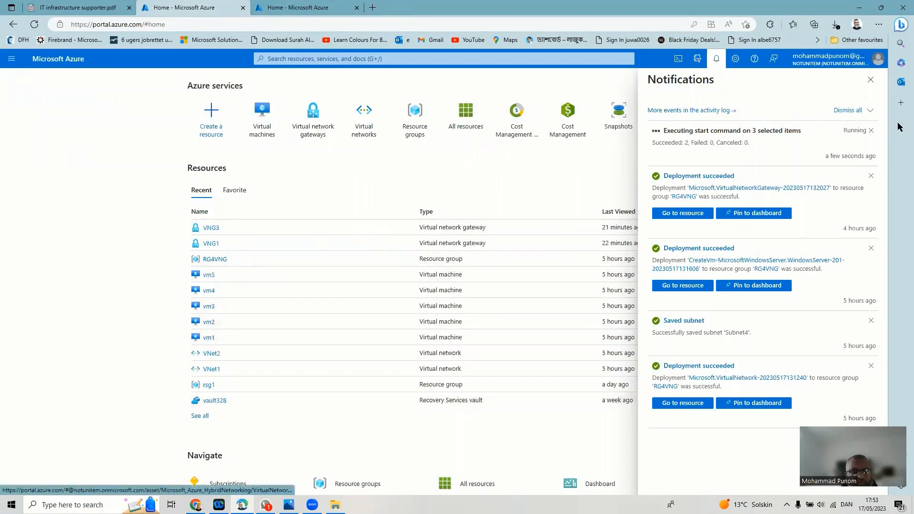
left_click(233, 378)
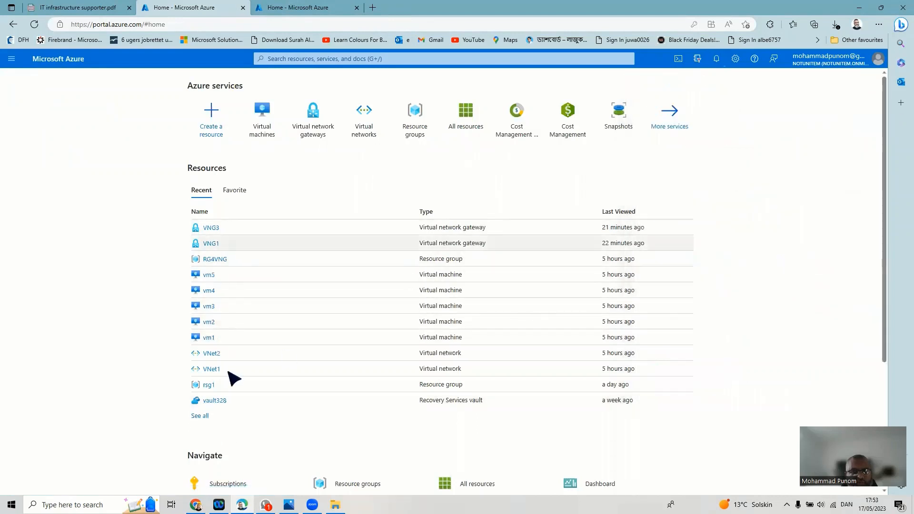
- Open vm1's overview and copy its public IP 20.91.210.171
left_click(208, 339)
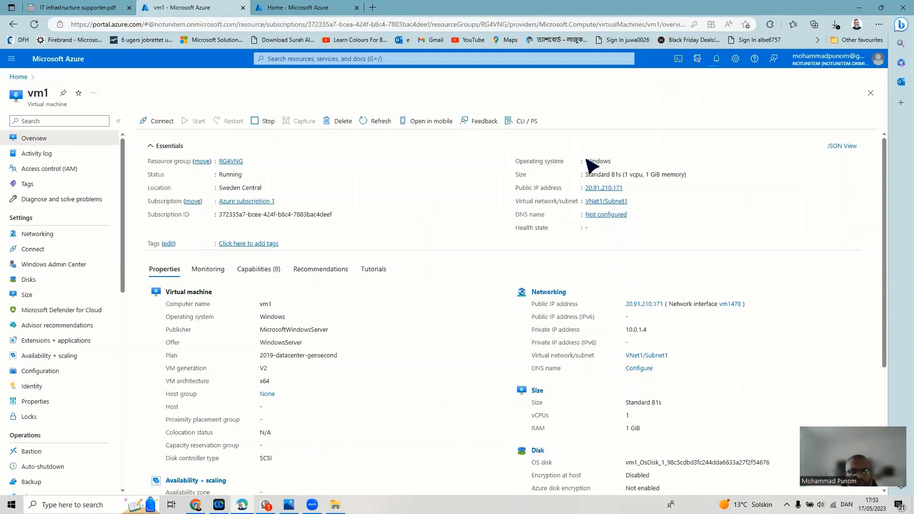
left_click(628, 187)
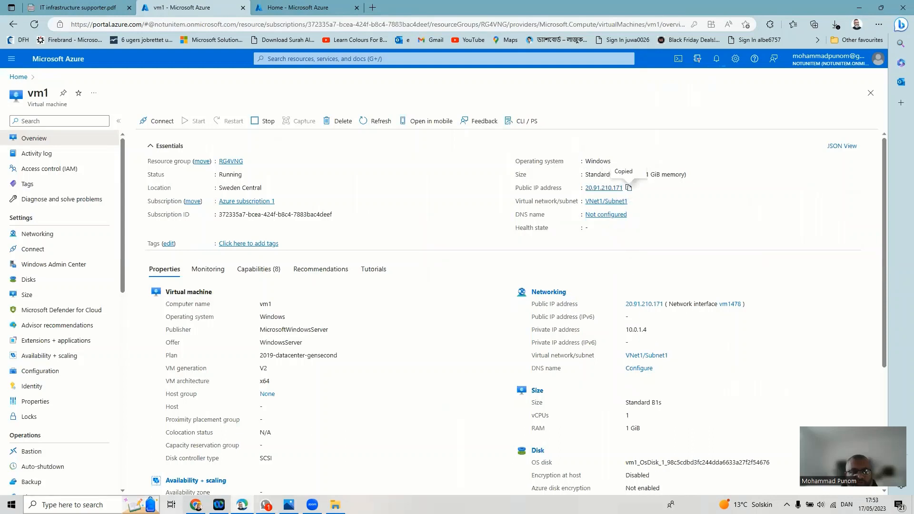
left_click(93, 502)
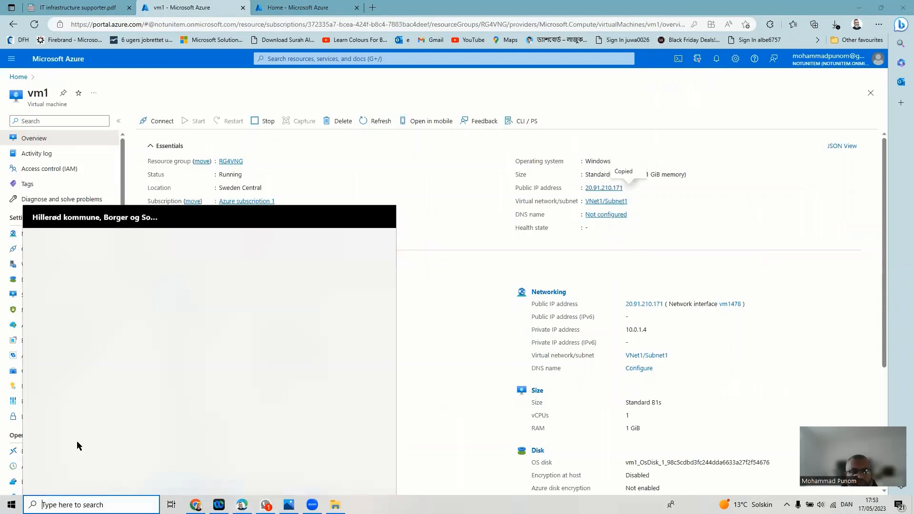
- Launch Remote Desktop Connection and connect to the pasted address 20.91.210.171
left_click(95, 419)
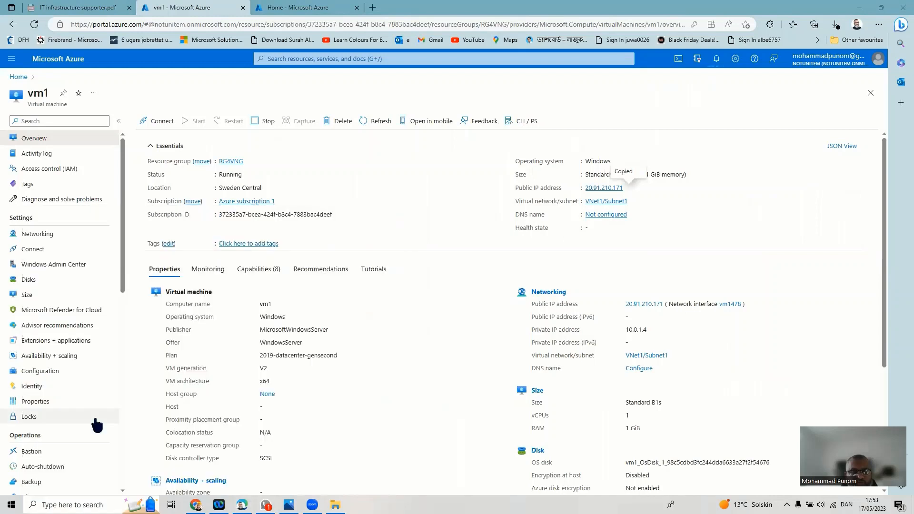
right_click(499, 159)
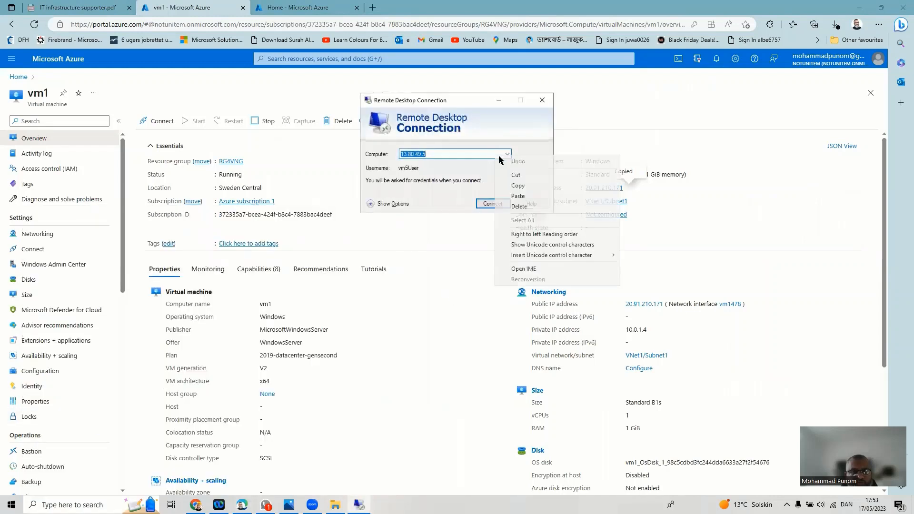
left_click(518, 195)
left_click(495, 205)
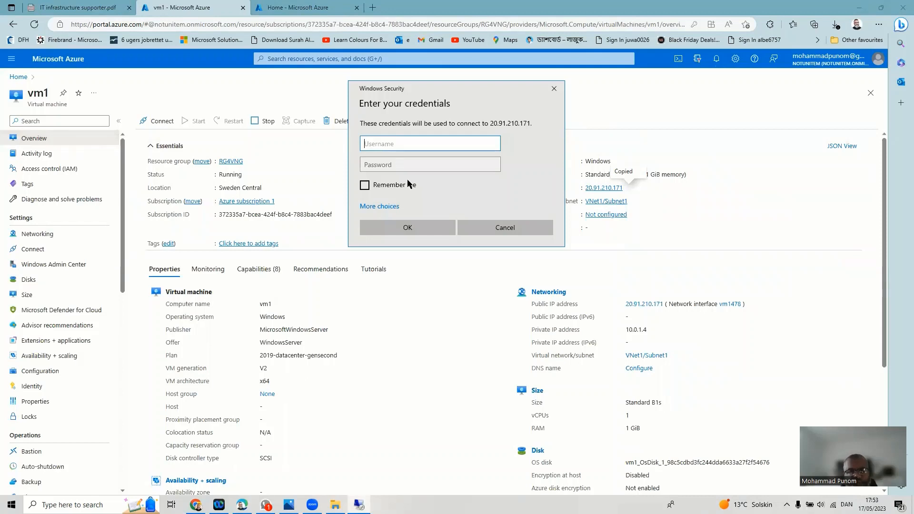
- Enter vm1's username and password and submit the credentials
type("vm1User")
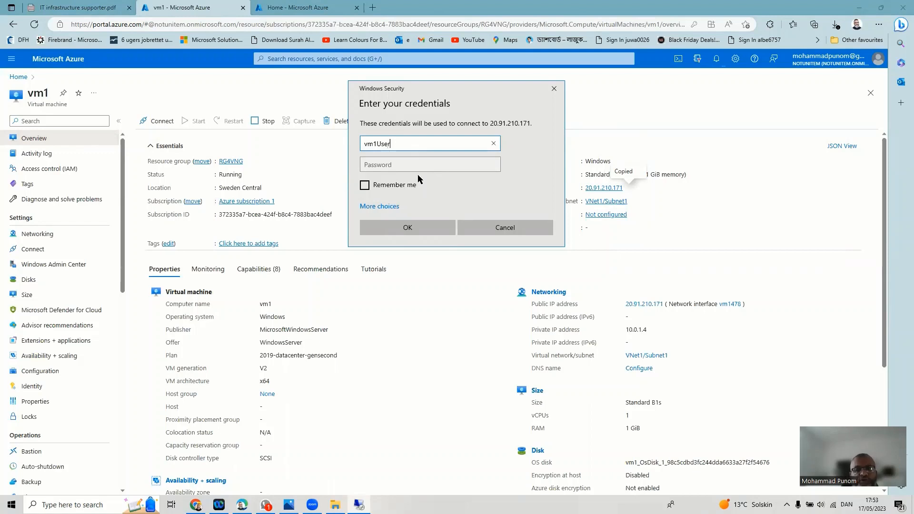
left_click(427, 167)
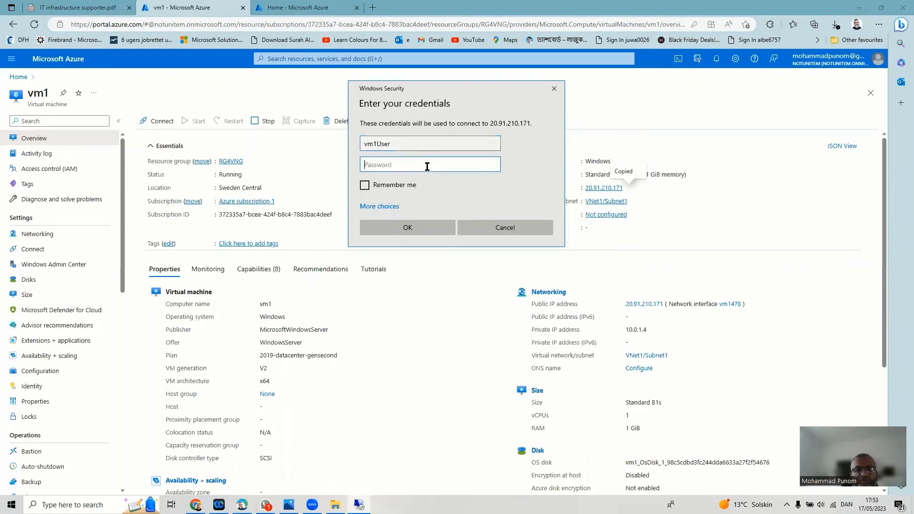
type("•")
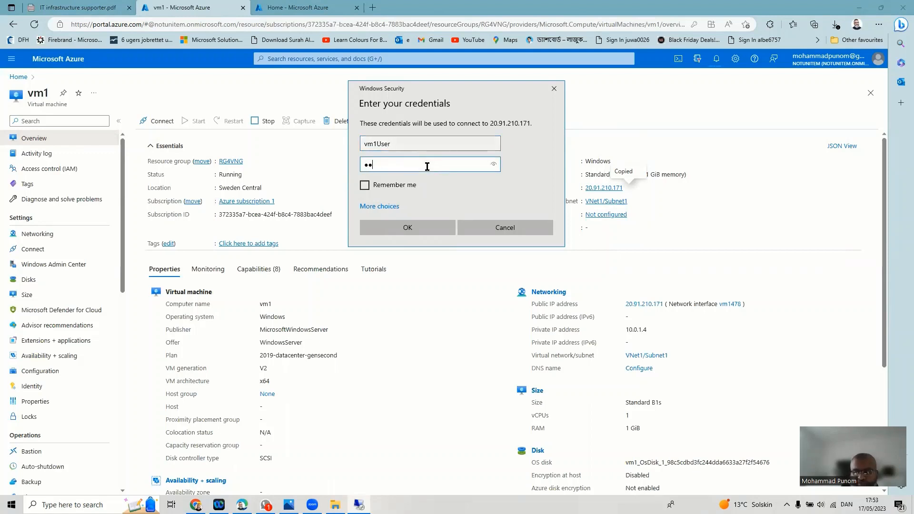
type("••••••••")
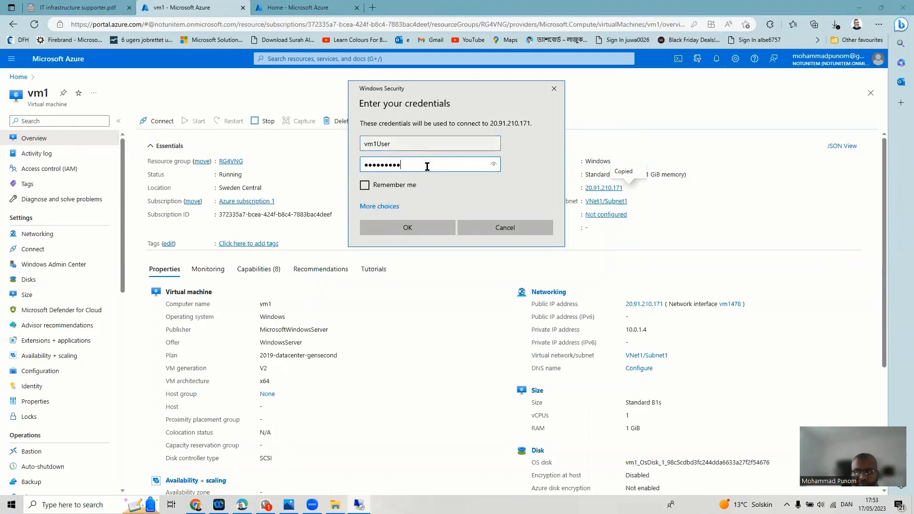
type("••••••••")
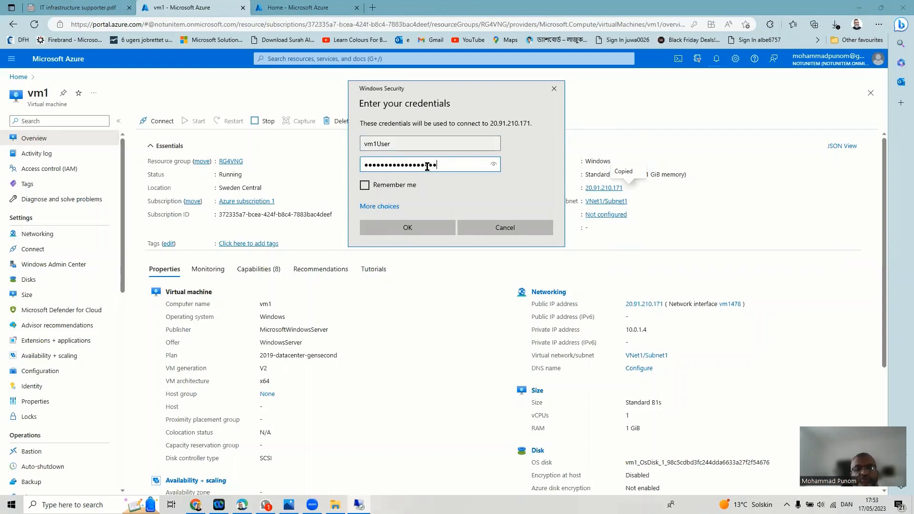
key("Return")
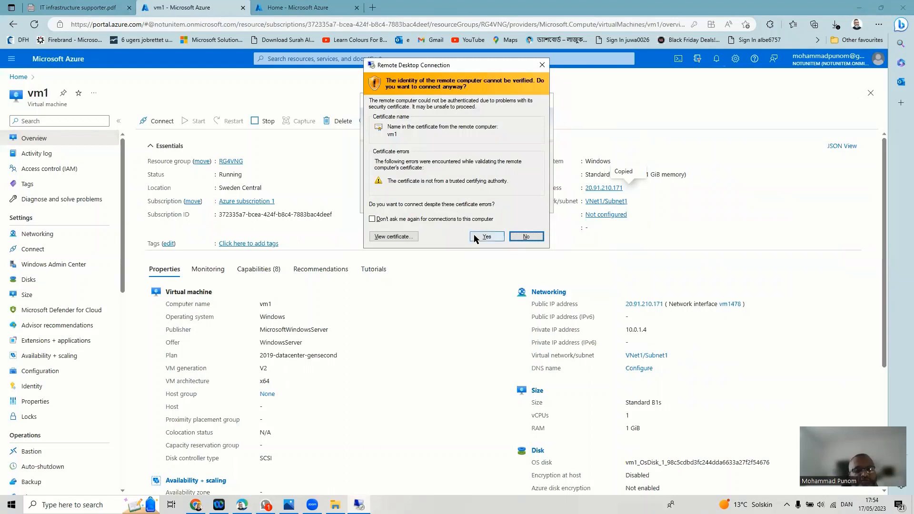
- Accept the unverified certificate and let the vm1 remote session load
left_click(486, 237)
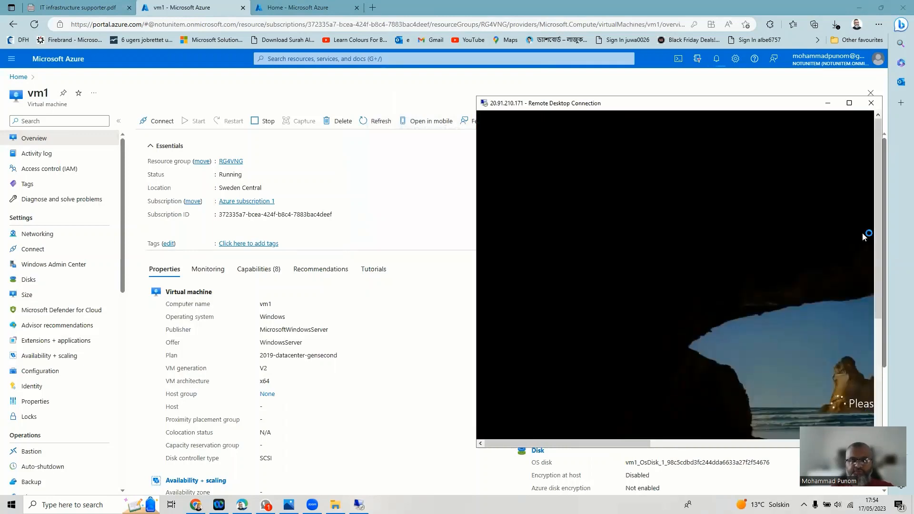
left_click_drag(758, 100, 770, 63)
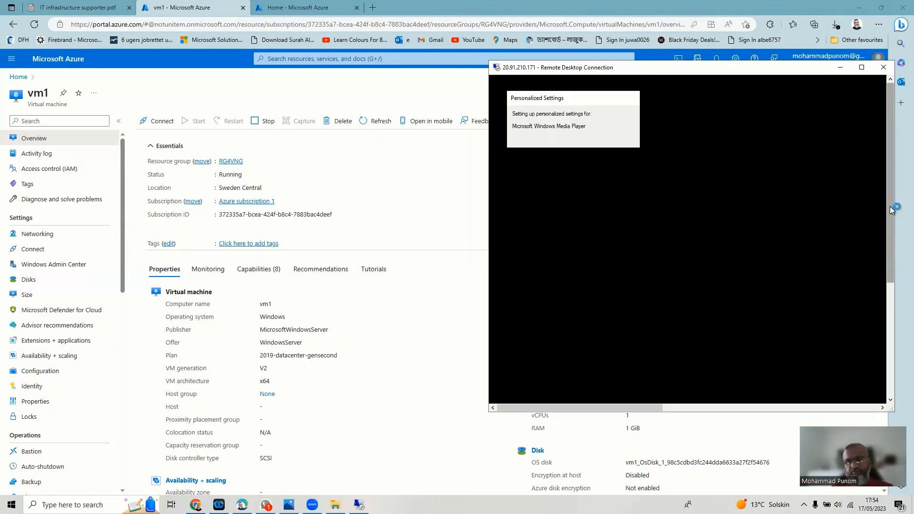
mouse_move(889, 207)
left_mouse_down()
mouse_move(893, 341)
mouse_move(896, 204)
left_mouse_up()
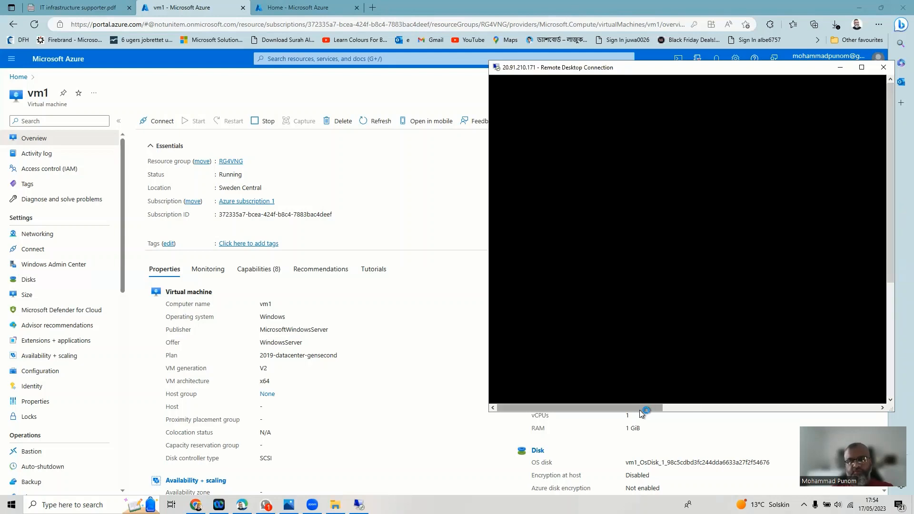
left_click_drag(641, 409, 547, 412)
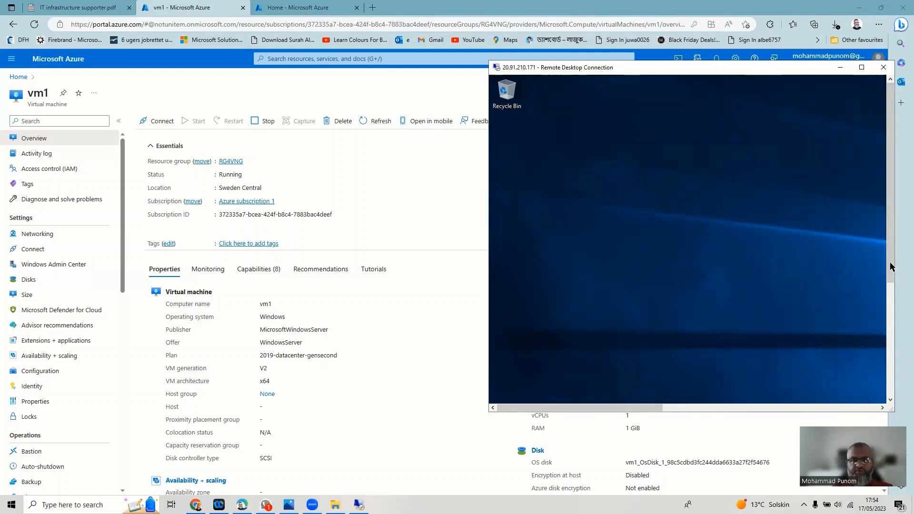
left_click_drag(891, 266, 891, 380)
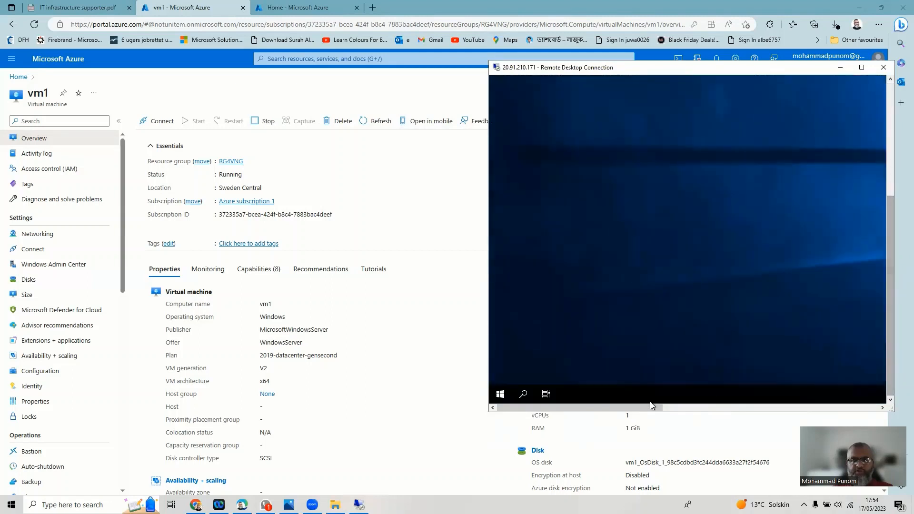
left_click_drag(649, 405, 878, 408)
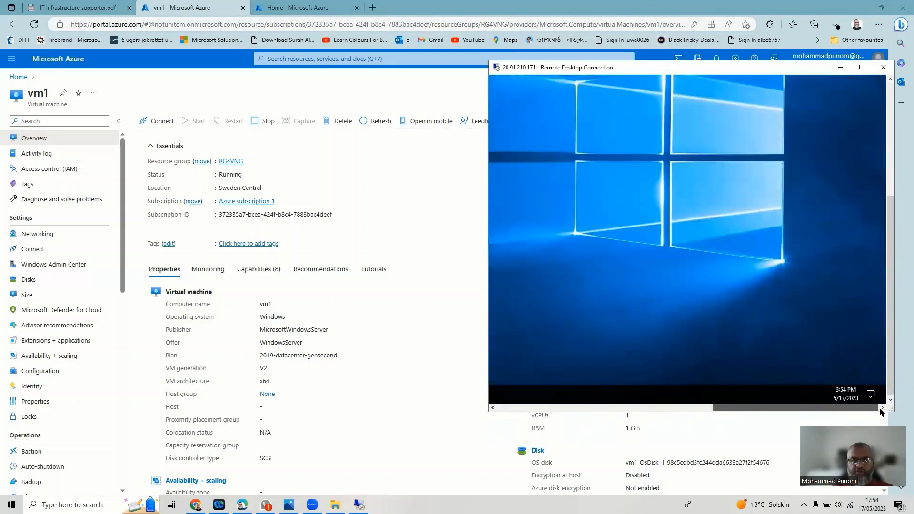
left_click_drag(889, 374, 888, 258)
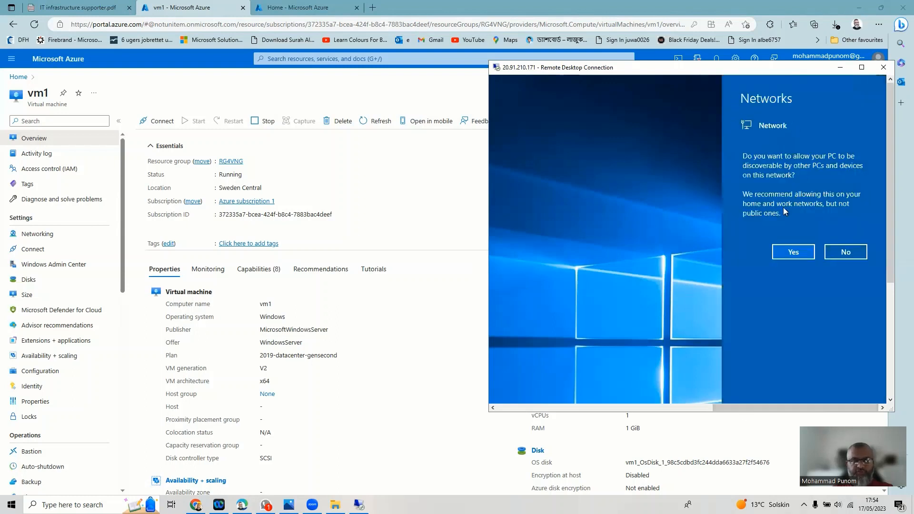
- Allow network discovery on vm1 and bring the remote taskbar into view
left_click(792, 252)
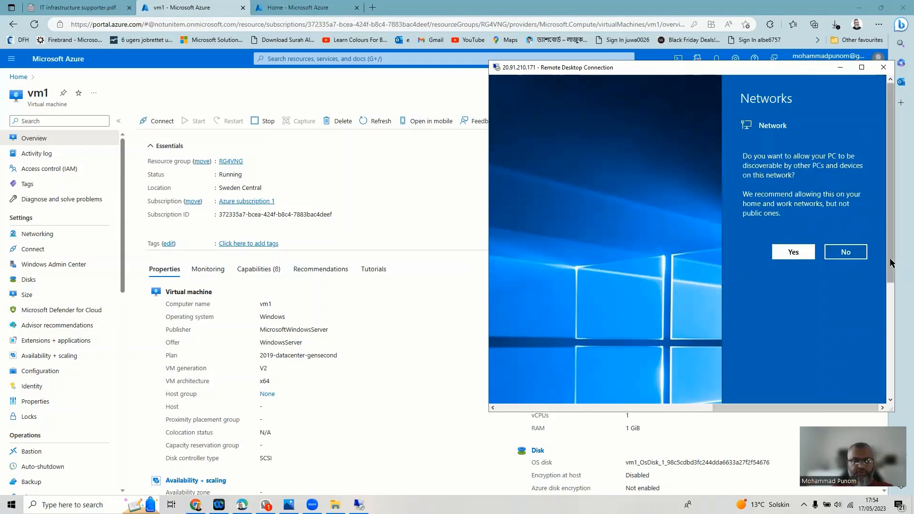
left_click(791, 252)
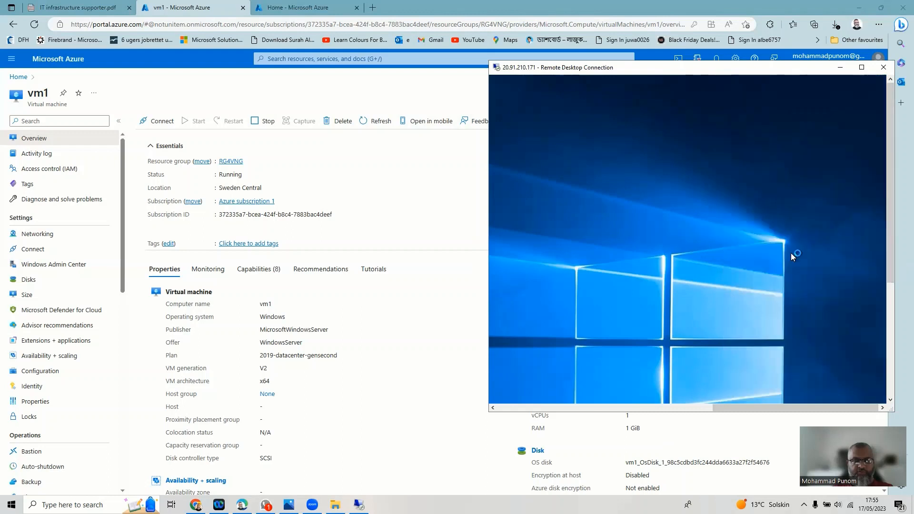
left_click_drag(893, 238, 893, 376)
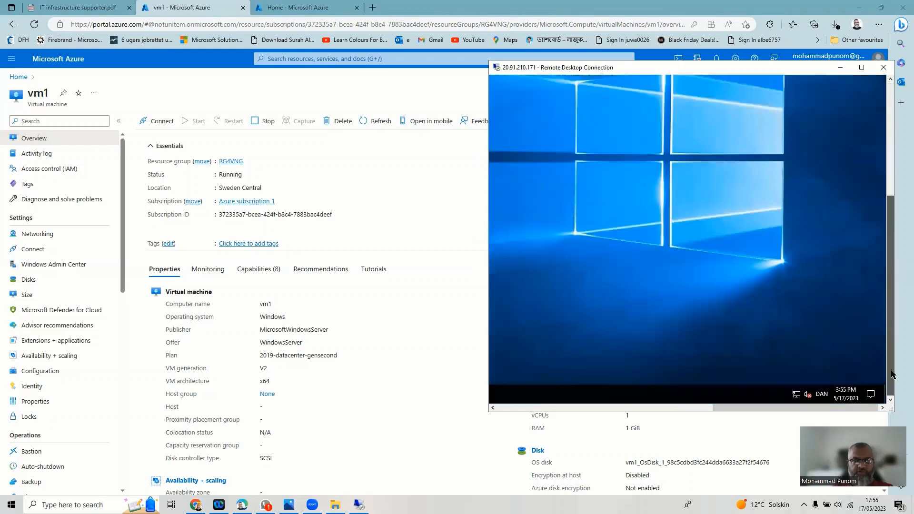
left_click_drag(785, 408, 506, 399)
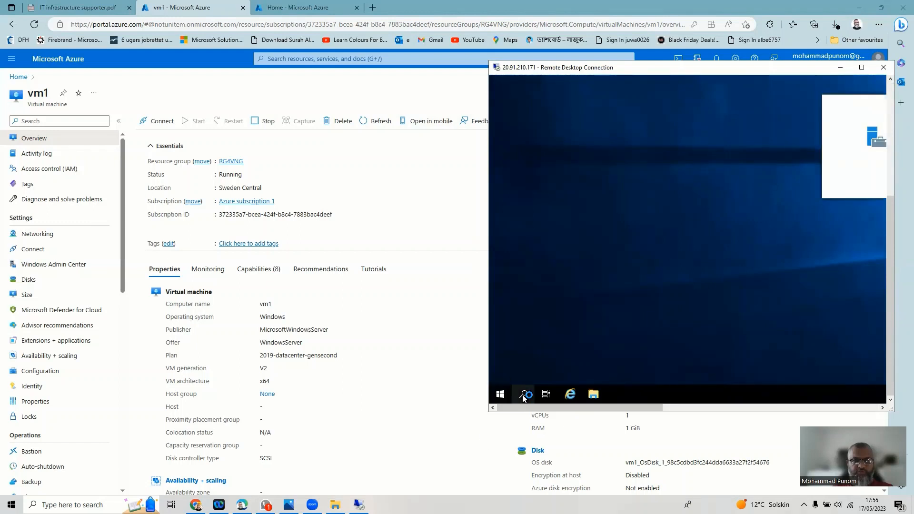
- Open Command Prompt on vm1 by searching for 'cmd'
left_click(524, 395)
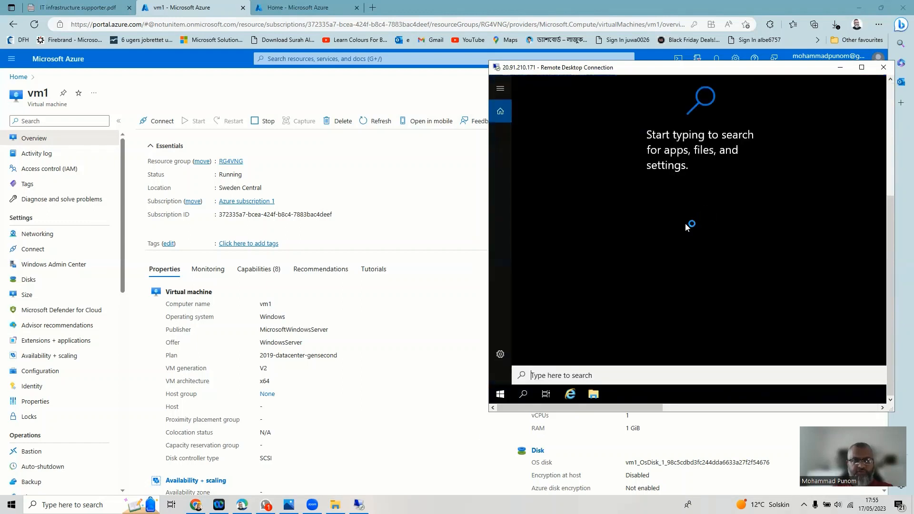
type("cm")
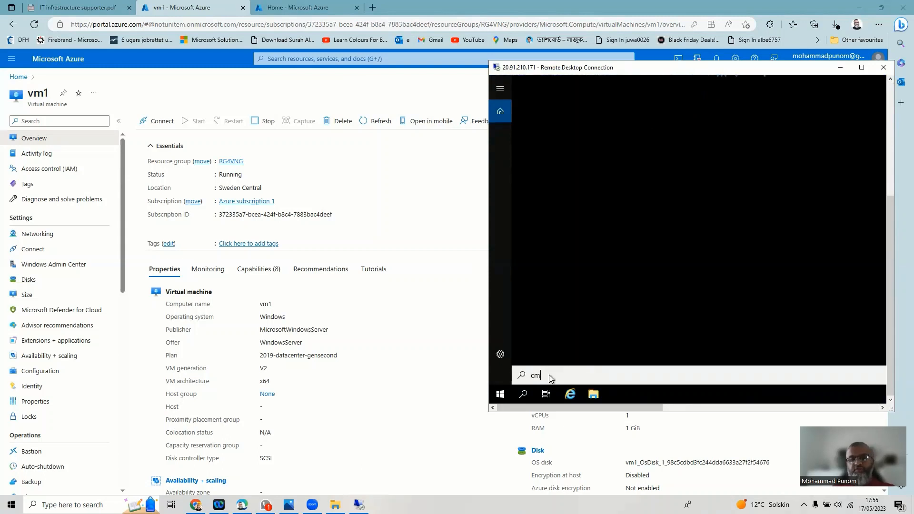
type("d")
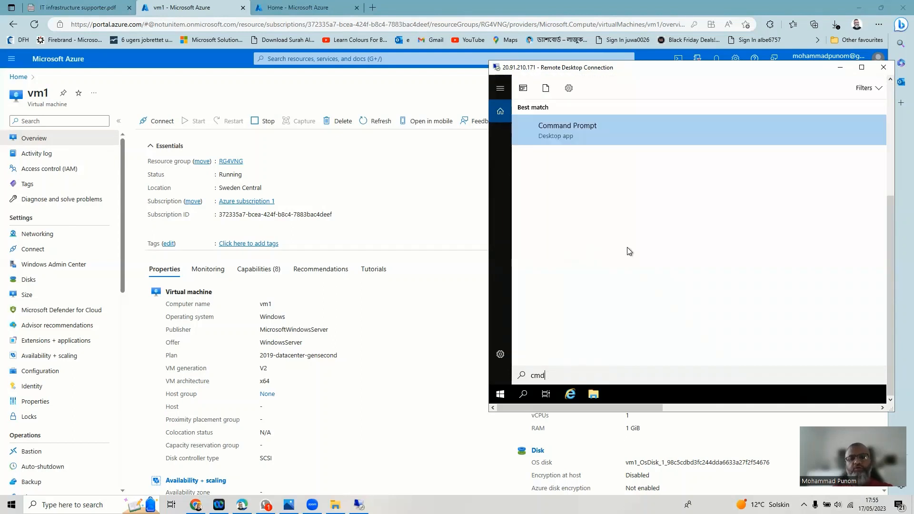
left_click(534, 127)
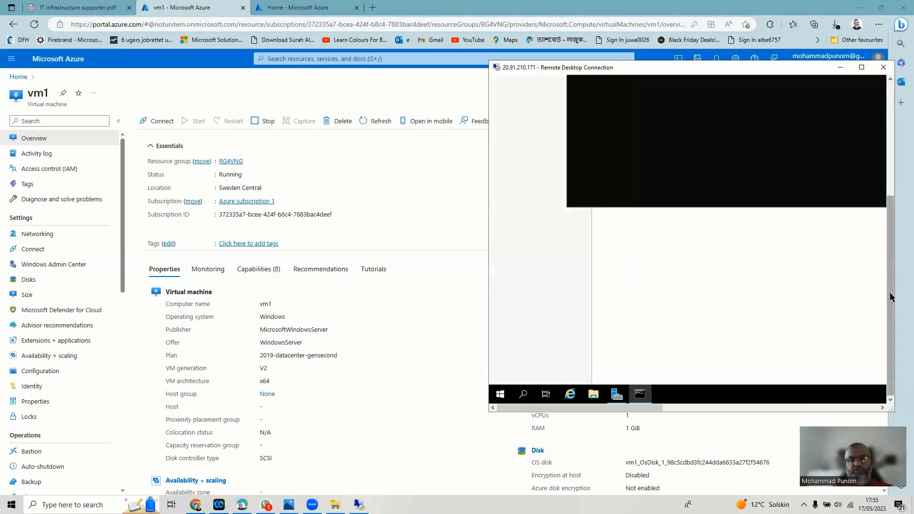
left_click_drag(891, 269, 891, 165)
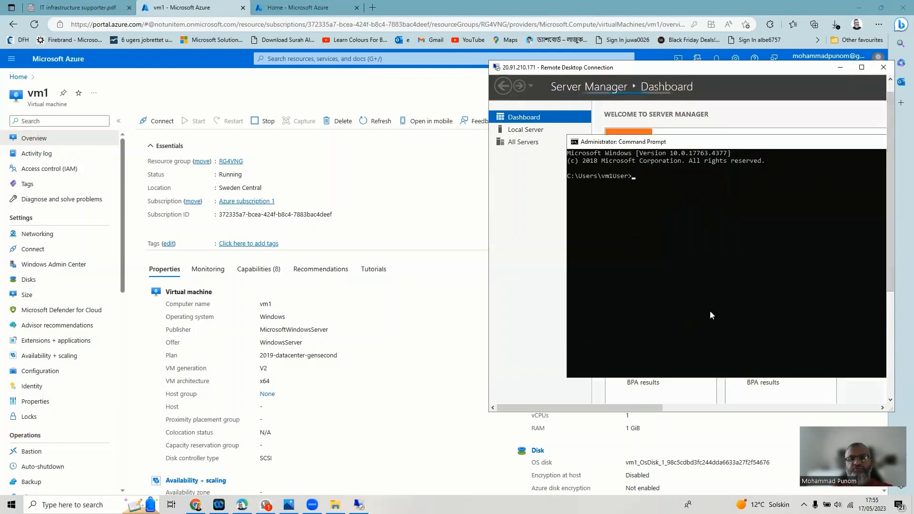
- Run hostname and ipconfig, showing vm1 with IPv4 10.0.1.4 and gateway 10.0.1.1
type("ho")
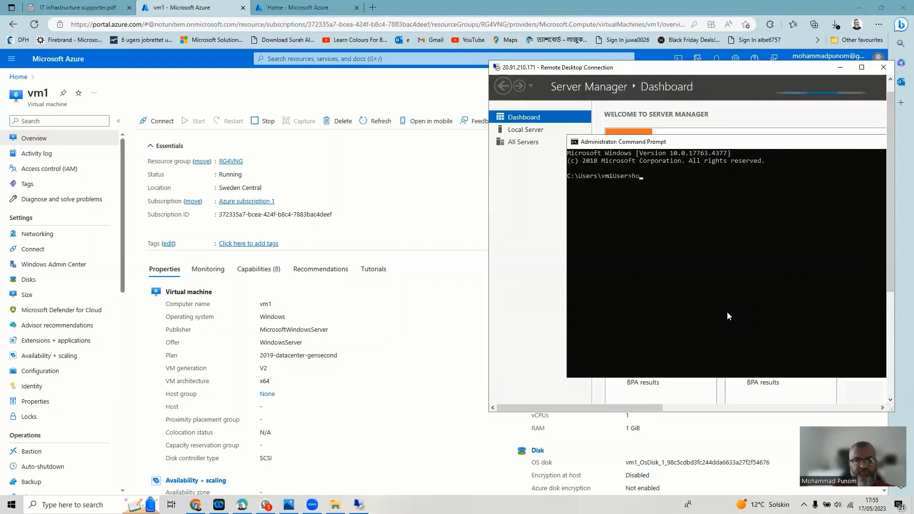
type("stnam")
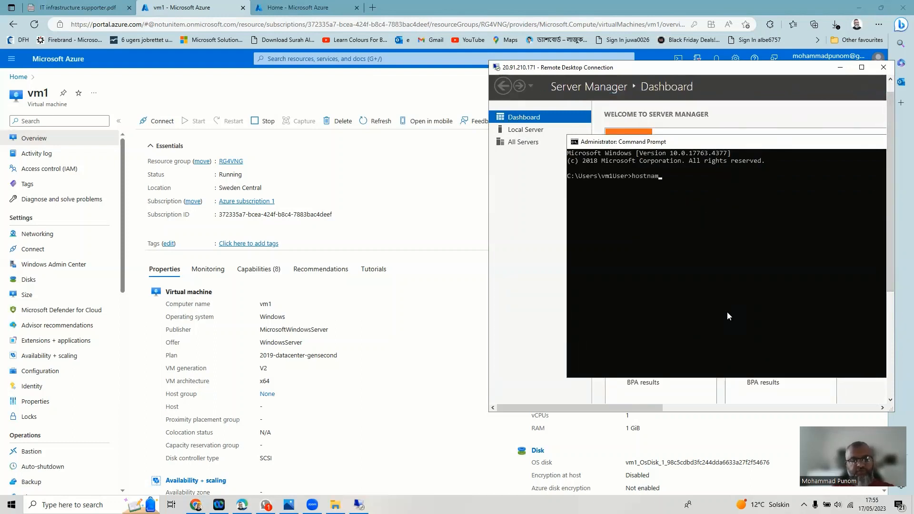
type("e")
key("Return")
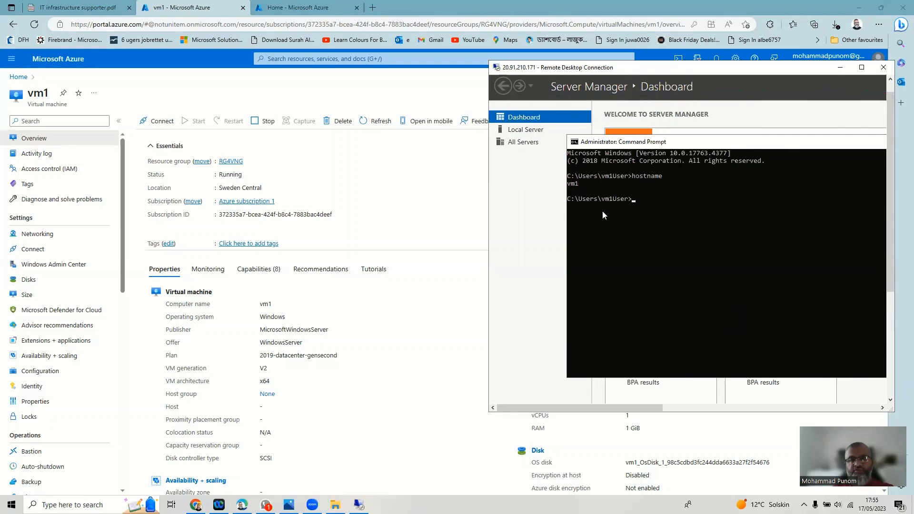
type("i")
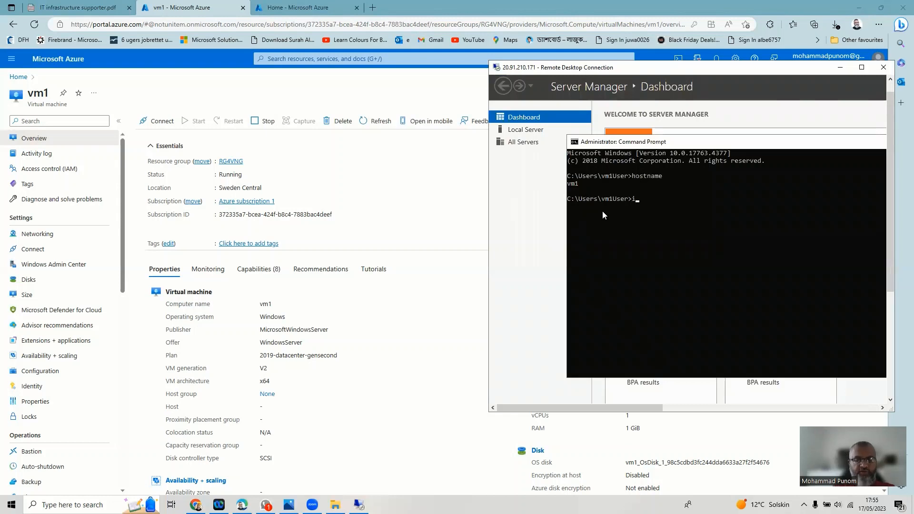
type("pconfig")
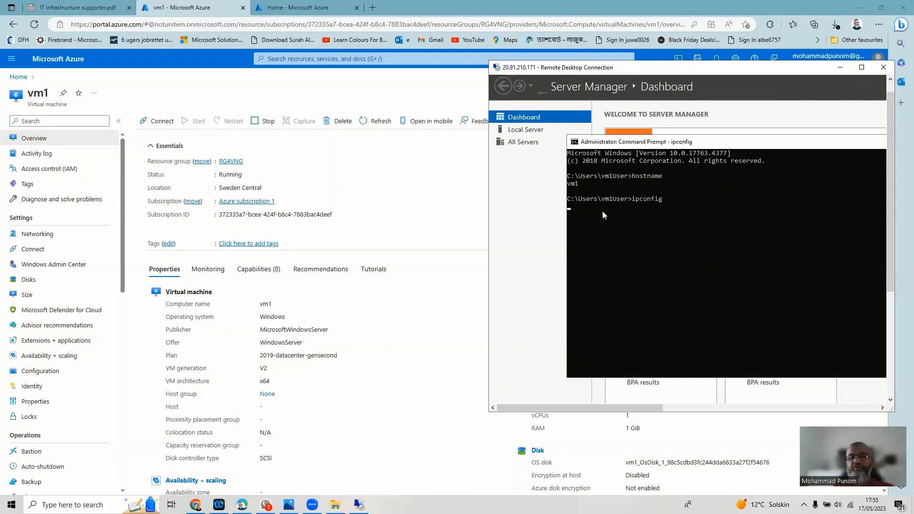
key("Return")
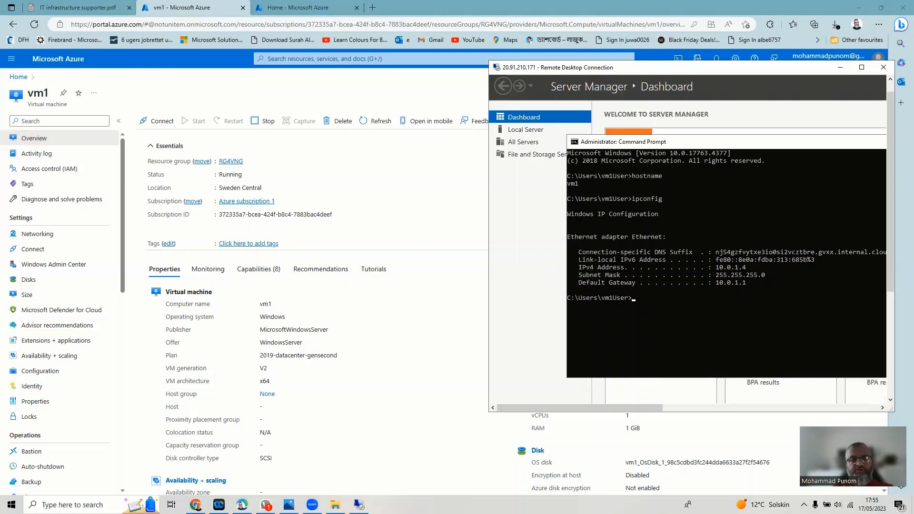
mouse_move(359, 504)
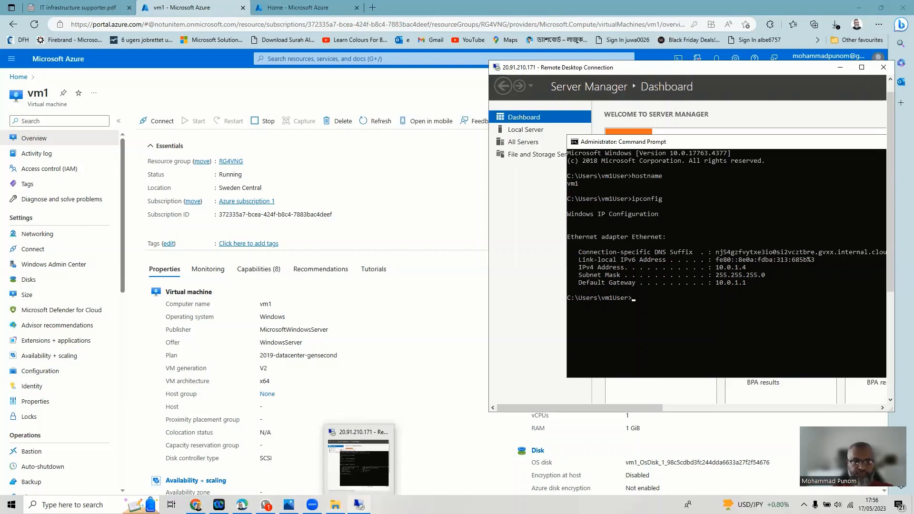
- Open vm2 from the Virtual machines list and copy its public IP 51.12.89.217
left_click(26, 78)
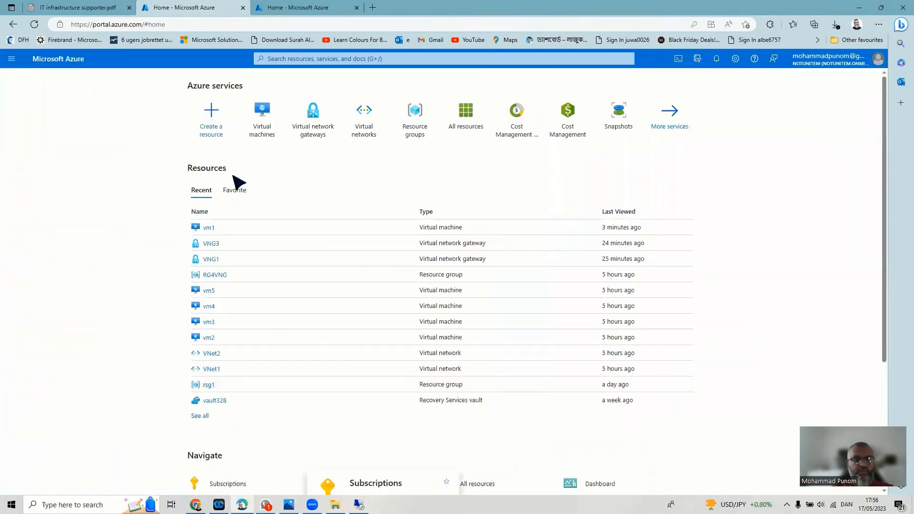
left_click(253, 120)
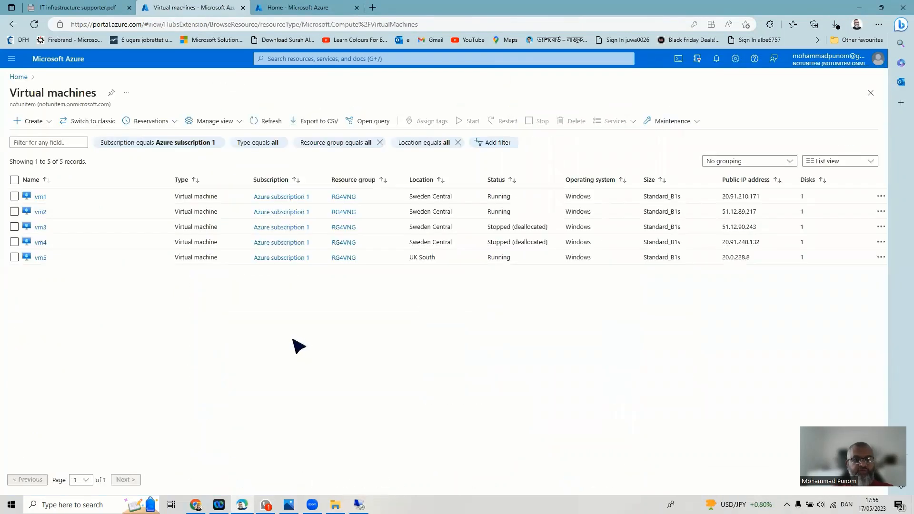
left_click(39, 212)
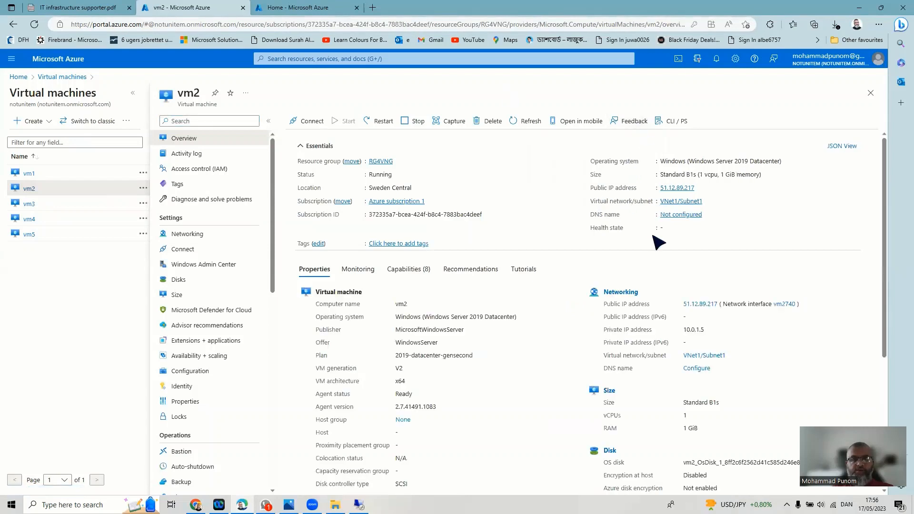
left_click(700, 188)
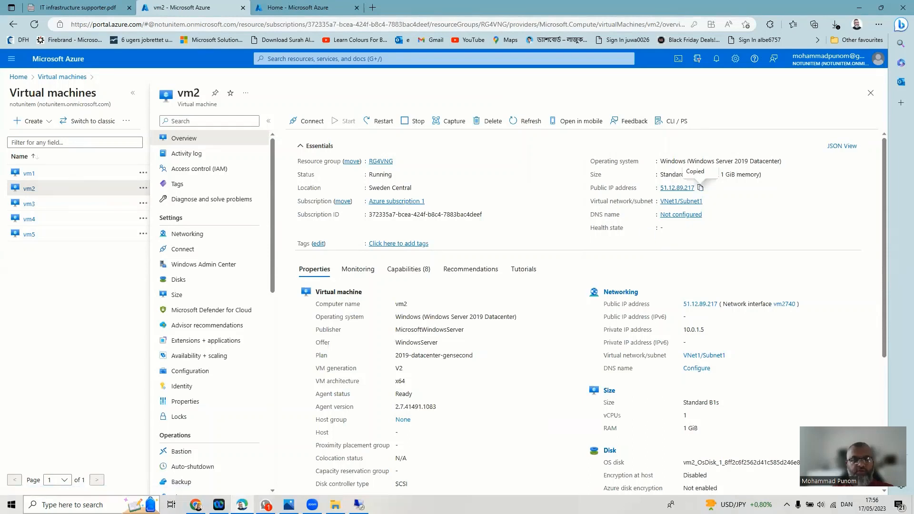
key("super+s")
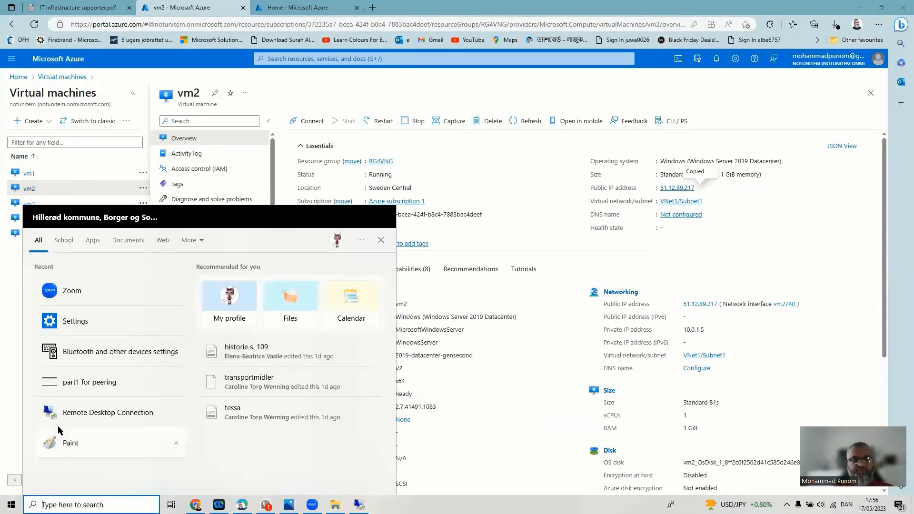
- Open Remote Desktop Connection and connect to the pasted address 51.12.89.217
left_click(75, 418)
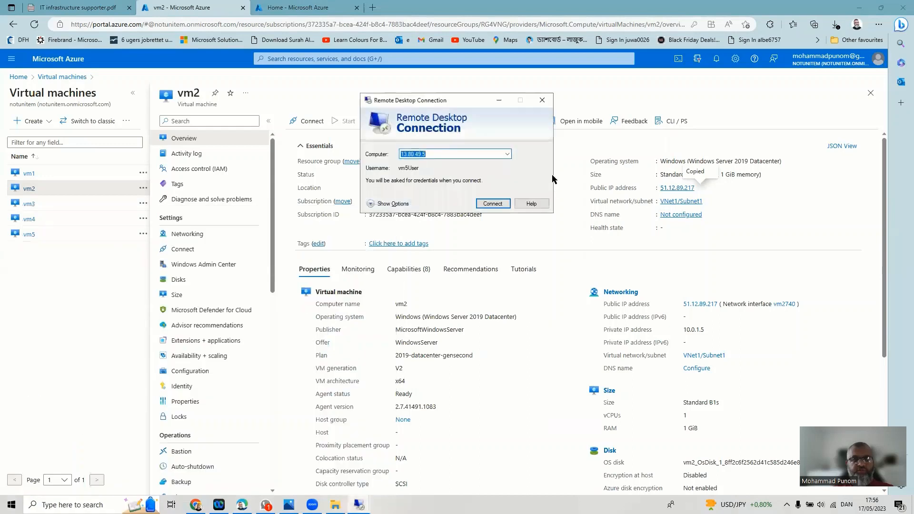
right_click(455, 151)
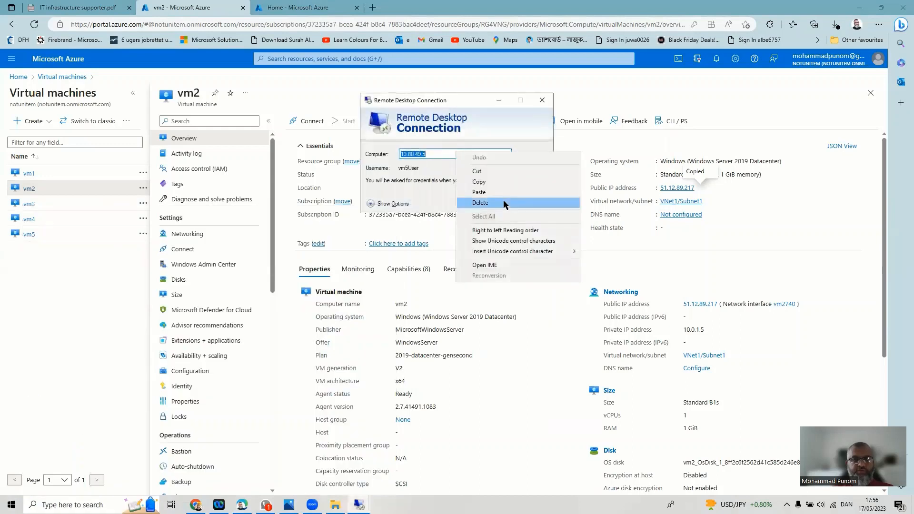
left_click(506, 194)
left_click(499, 202)
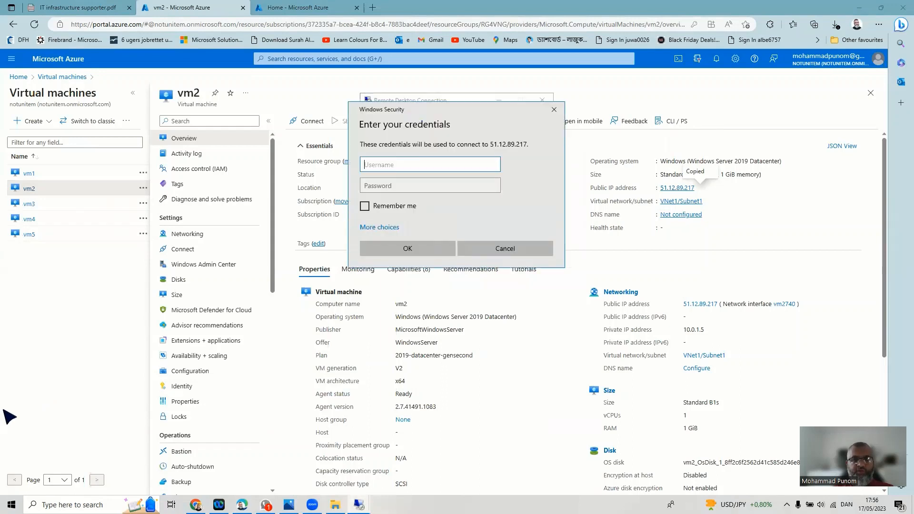
- Enter vm2's username and password and submit the sign-in
type("vm")
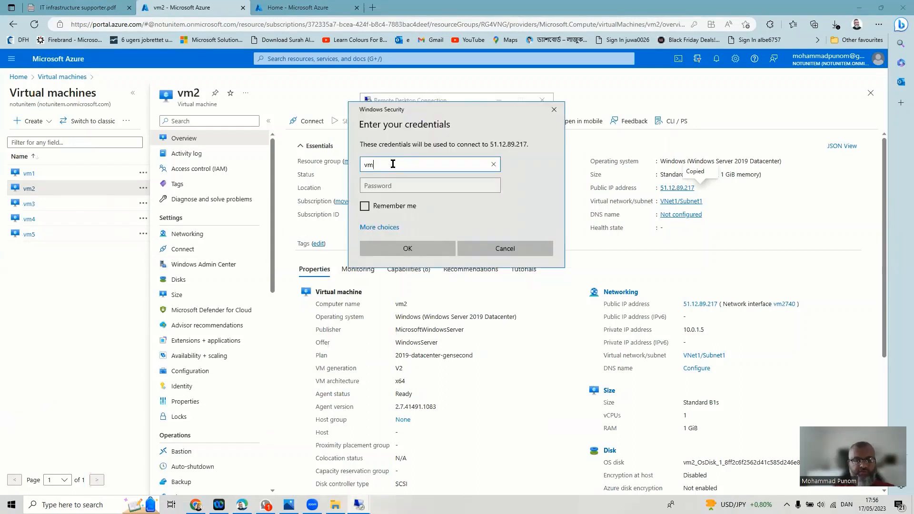
type("2User")
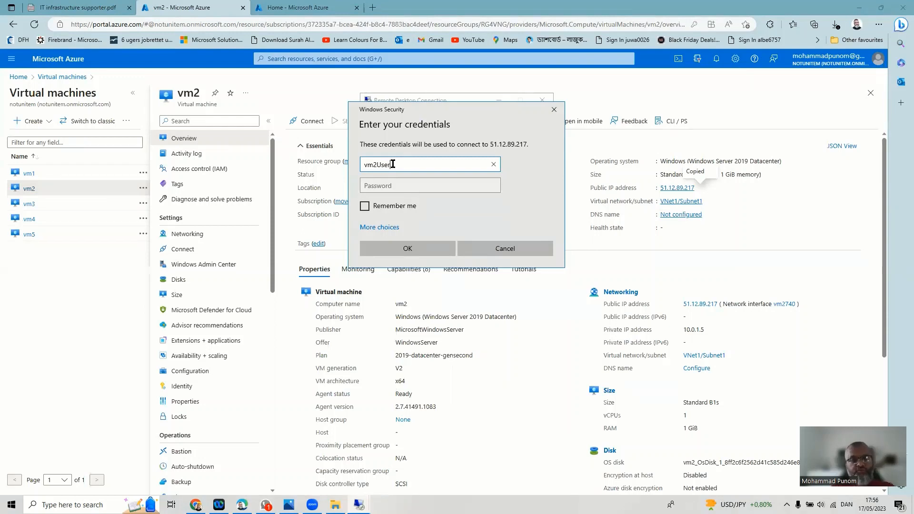
key("Tab")
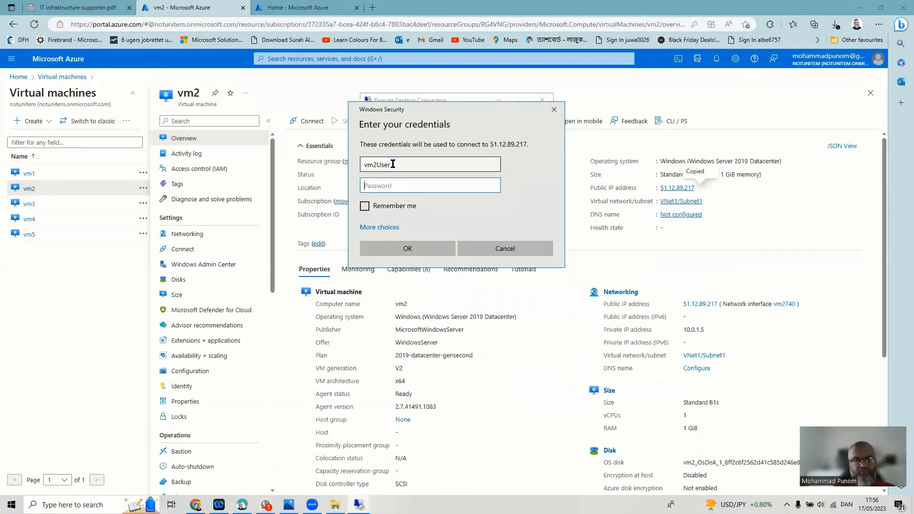
type("•")
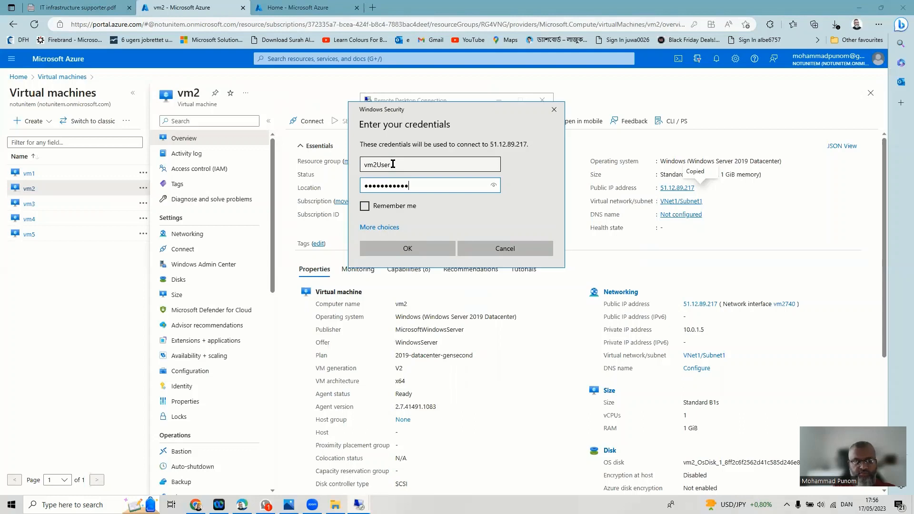
type("•••••••••••••••••")
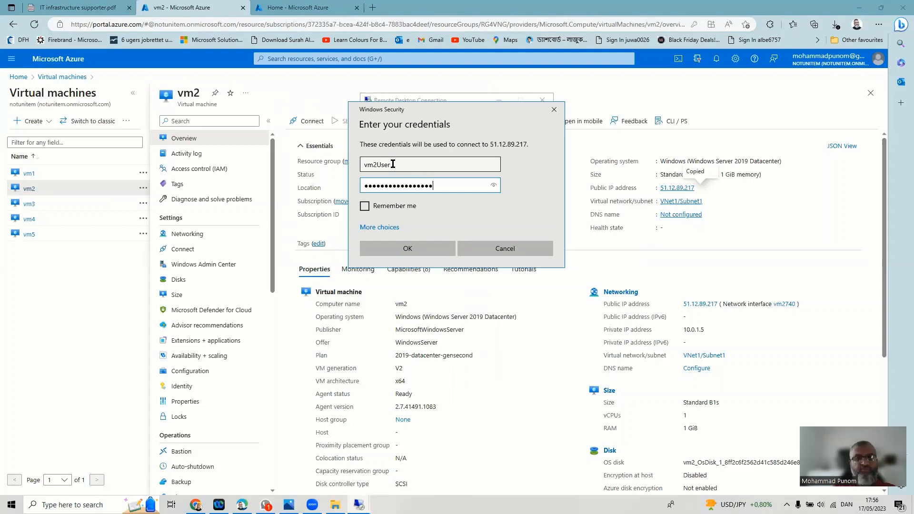
left_click(408, 248)
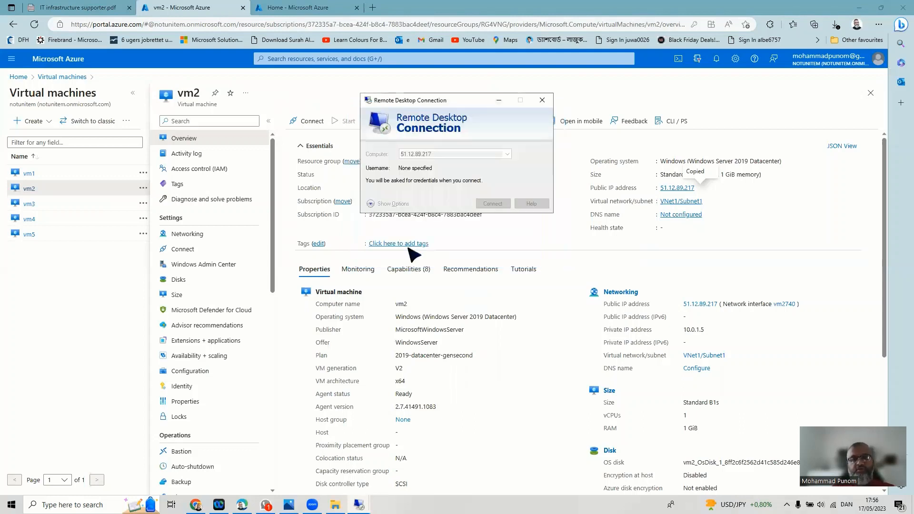
- Accept vm2's certificate warning, center the session window, and allow network discovery on the remote desktop
left_click(483, 237)
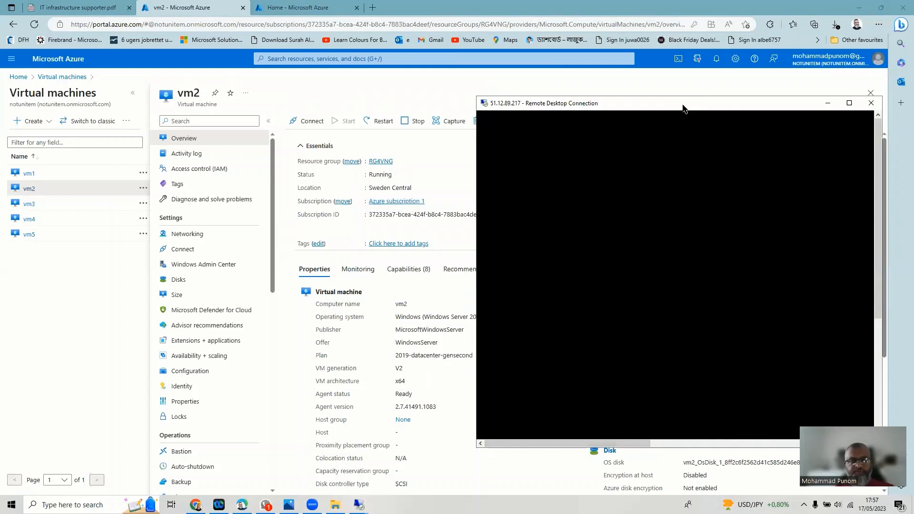
left_click_drag(683, 108, 459, 153)
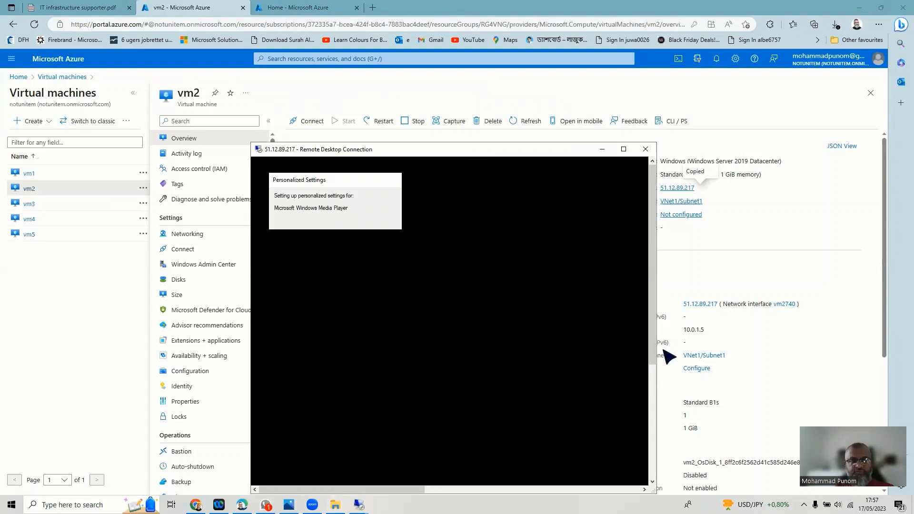
left_click_drag(654, 348, 662, 323)
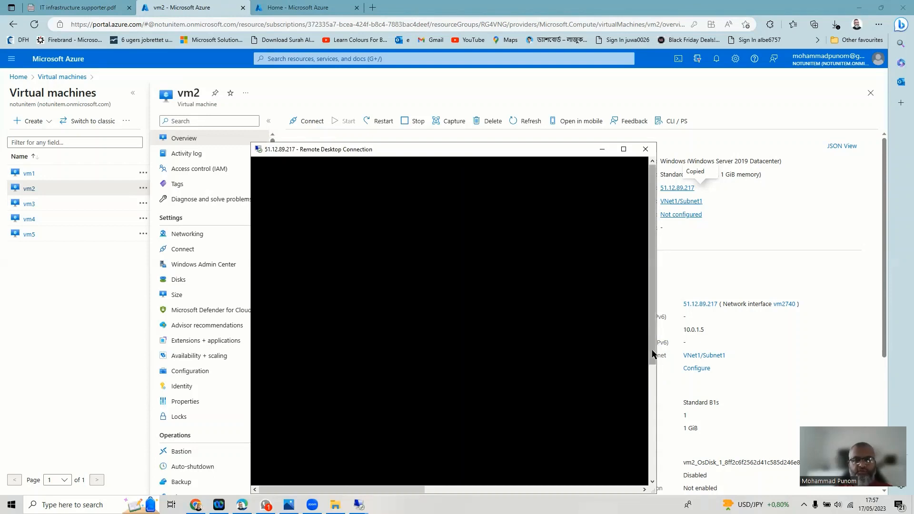
left_click_drag(653, 351, 654, 301)
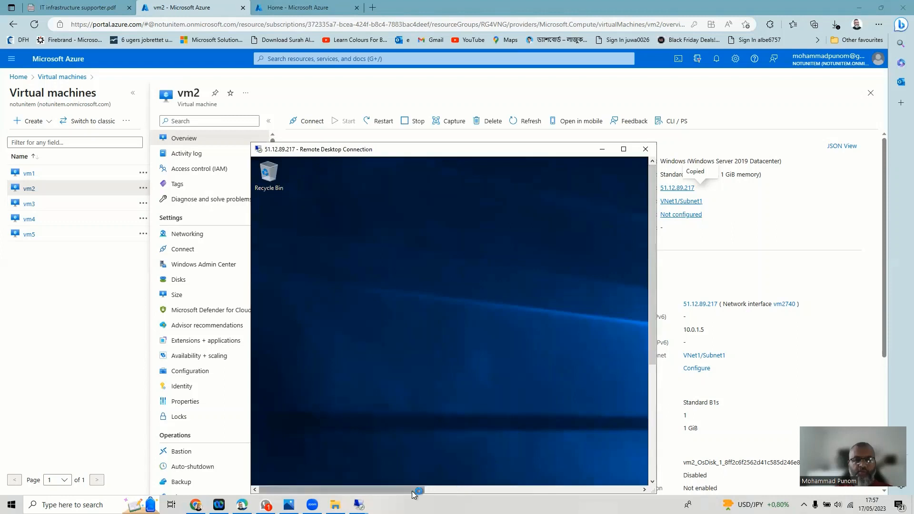
left_click_drag(413, 494, 634, 493)
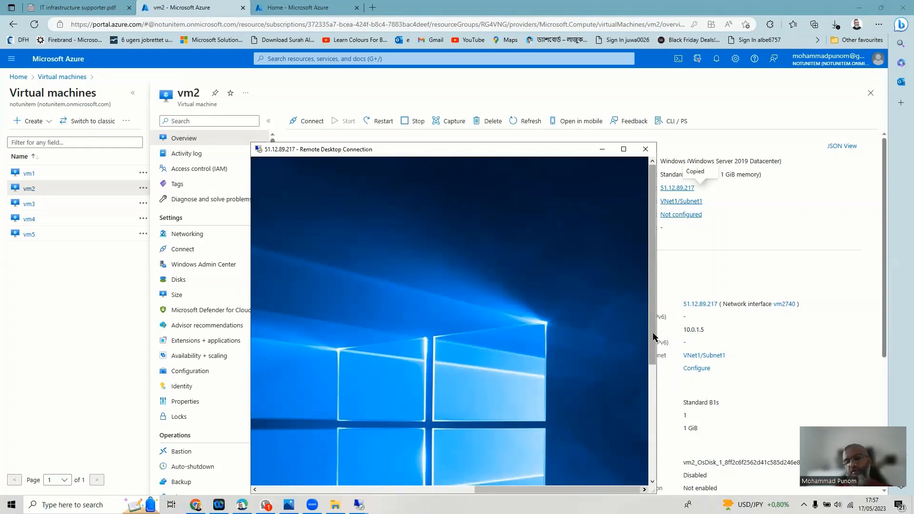
left_click_drag(654, 336, 656, 310)
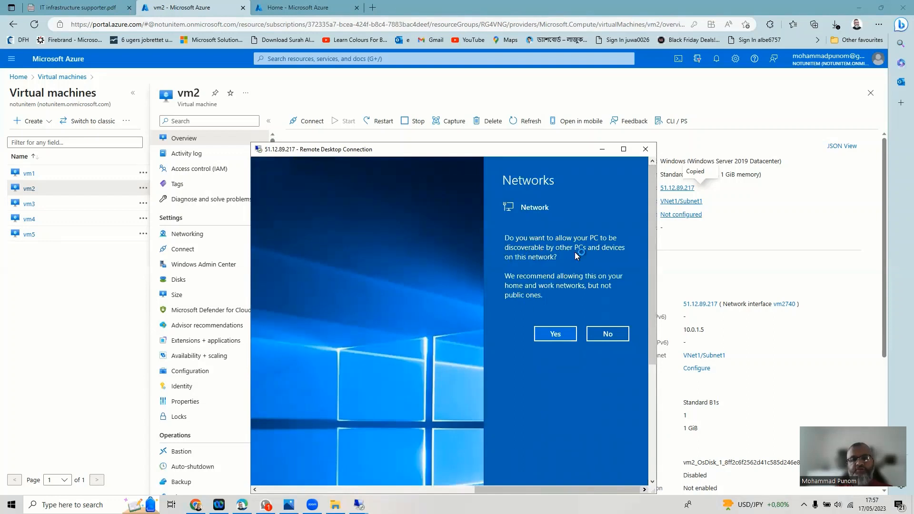
left_click(557, 336)
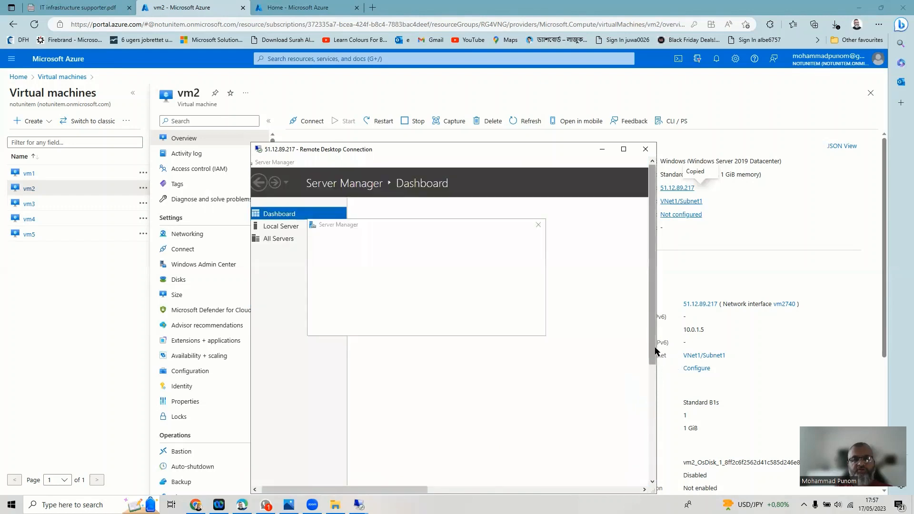
left_click_drag(655, 351, 653, 466)
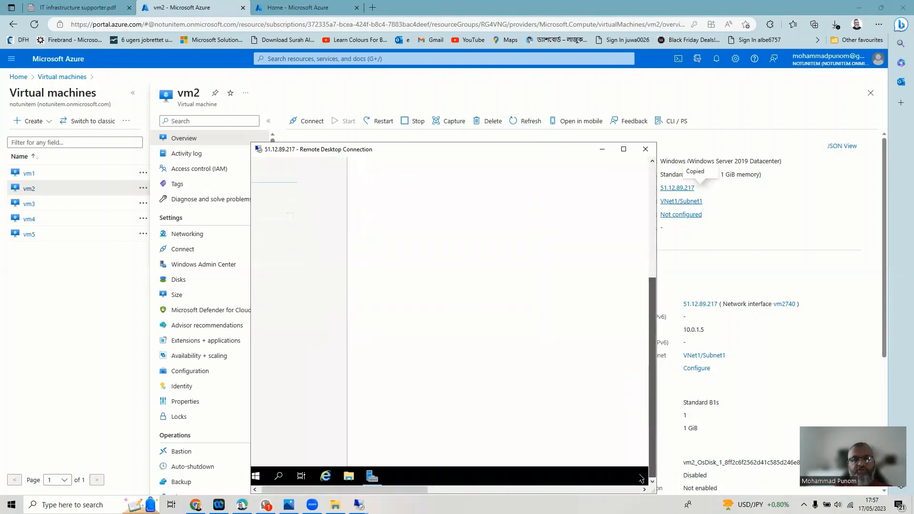
- Open Command Prompt on vm2 through the remote Start search with 'cmd' and resize its window
left_click(279, 476)
type("cm")
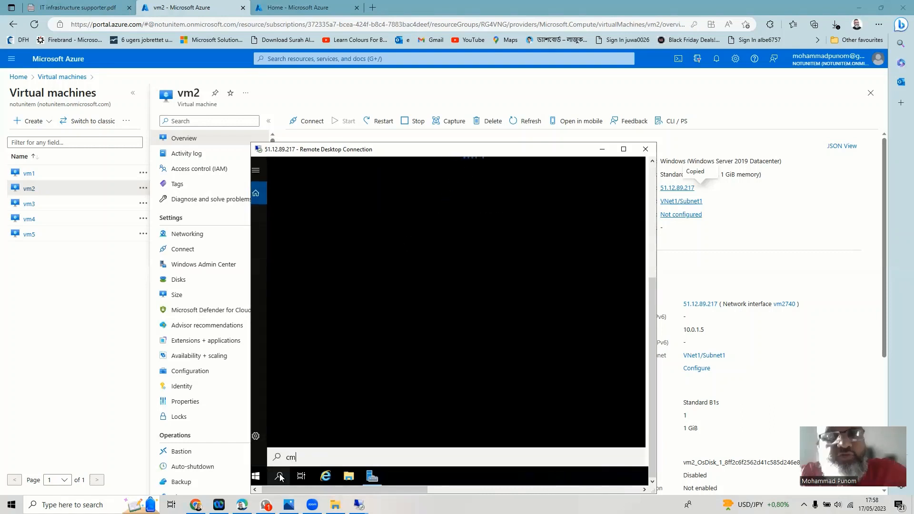
type("d")
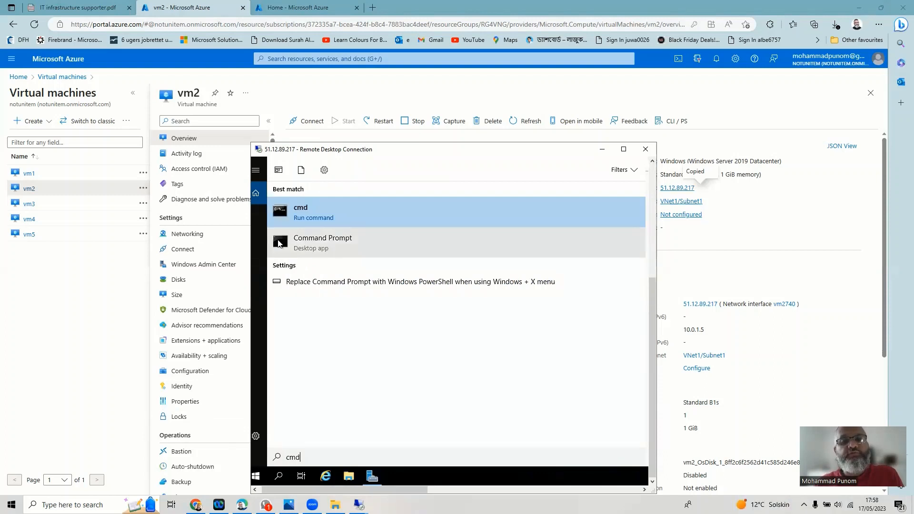
left_click(280, 247)
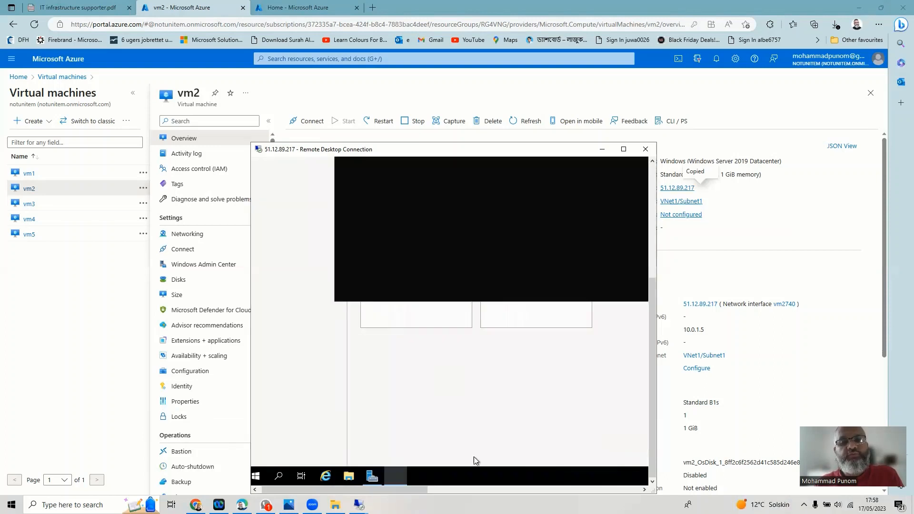
left_click_drag(652, 295, 658, 221)
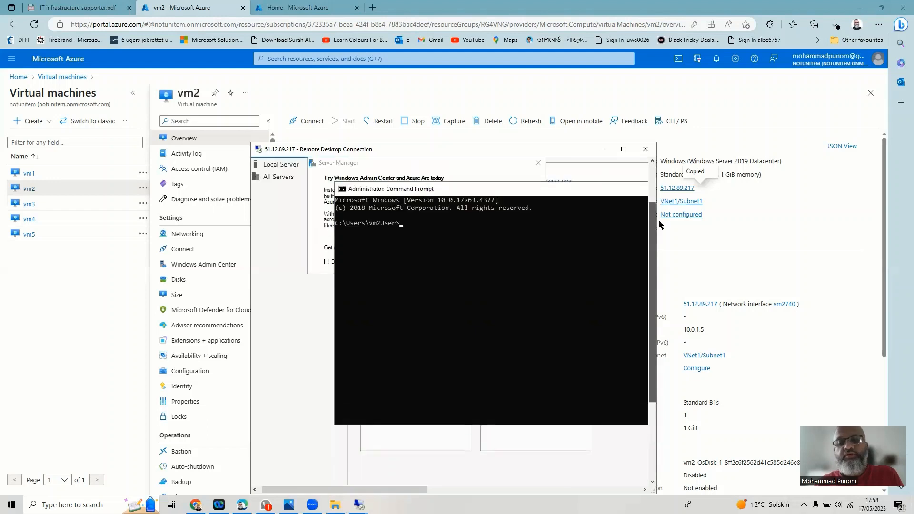
left_click_drag(382, 490, 453, 490)
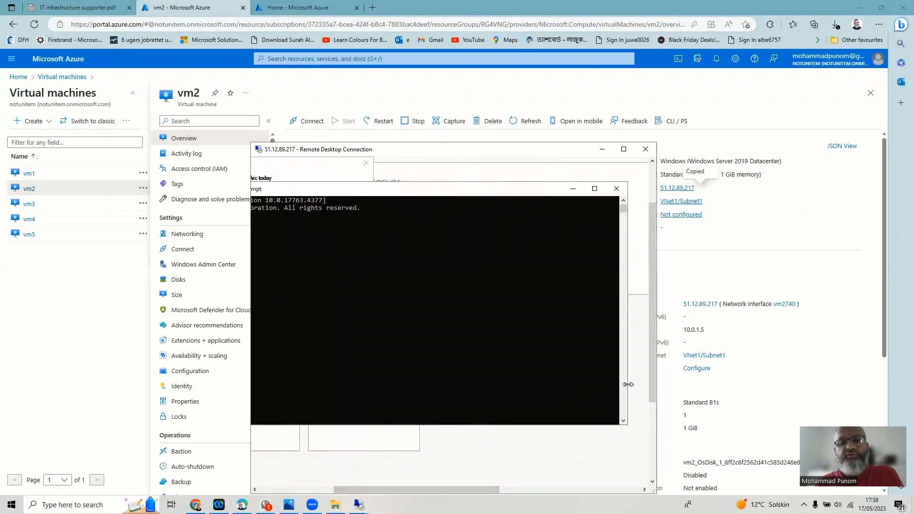
left_click_drag(619, 380, 550, 381)
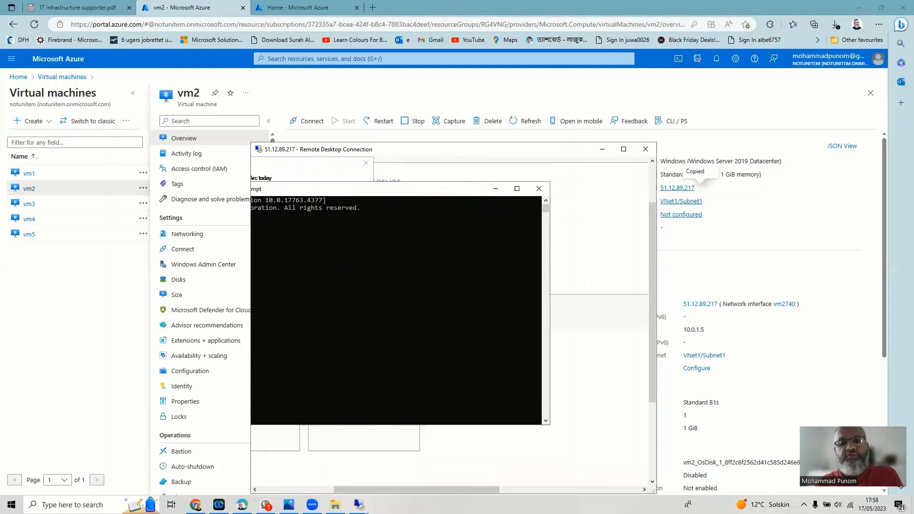
left_click_drag(400, 490, 358, 484)
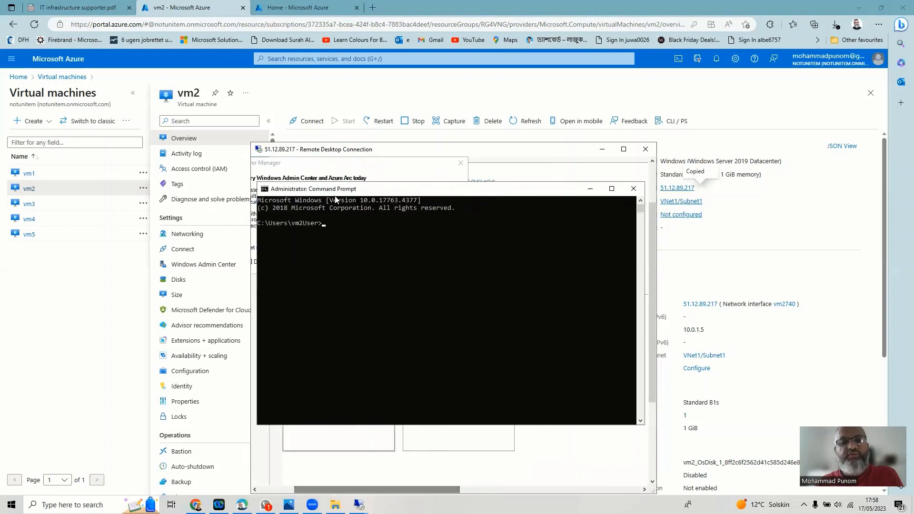
- Run hostname and ipconfig, showing vm2 with IPv4 10.0.1.5 and gateway 10.0.1.1
type("hos")
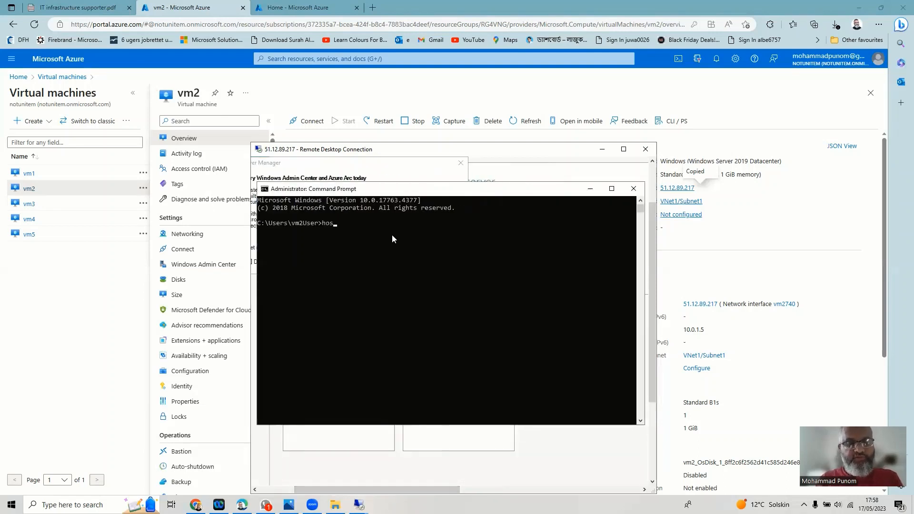
type("tname")
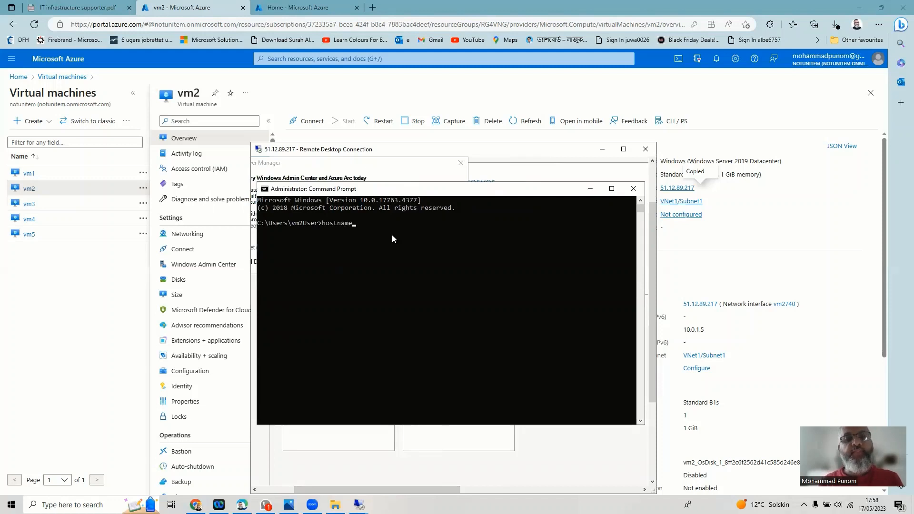
key("Return")
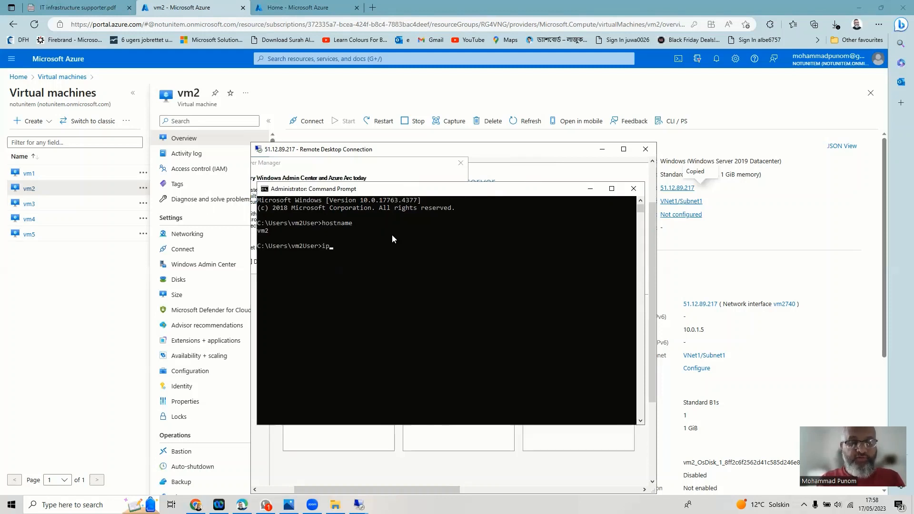
type("ipconfig")
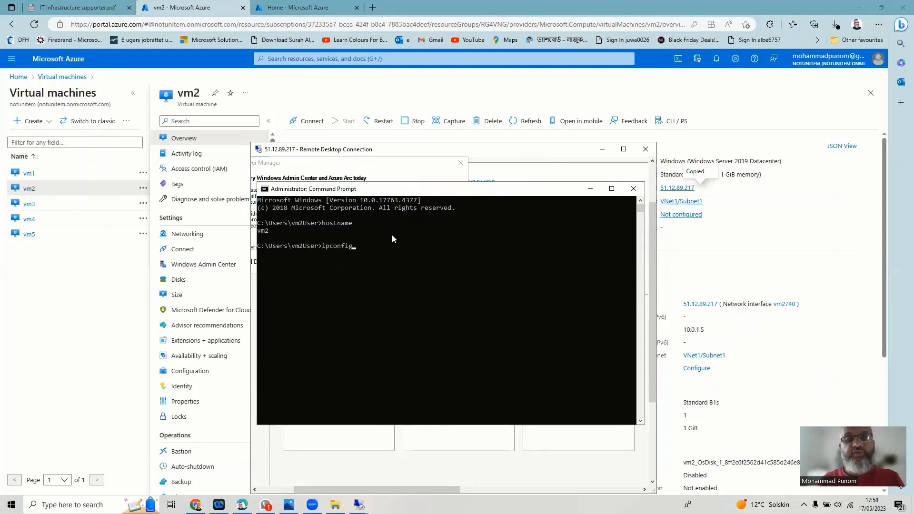
key("Return")
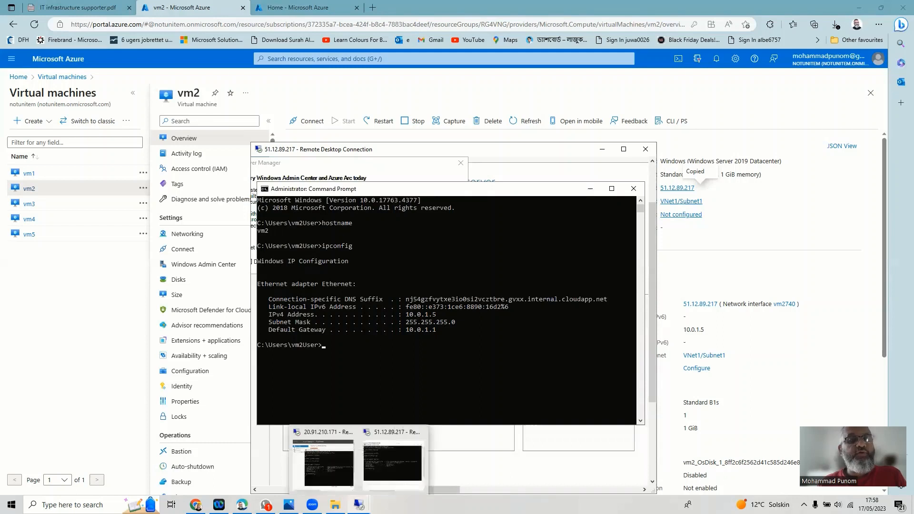
- Open vm5 in the Azure portal, copy its public IP 20.0.228.8, and launch Remote Desktop Connection
left_click(42, 236)
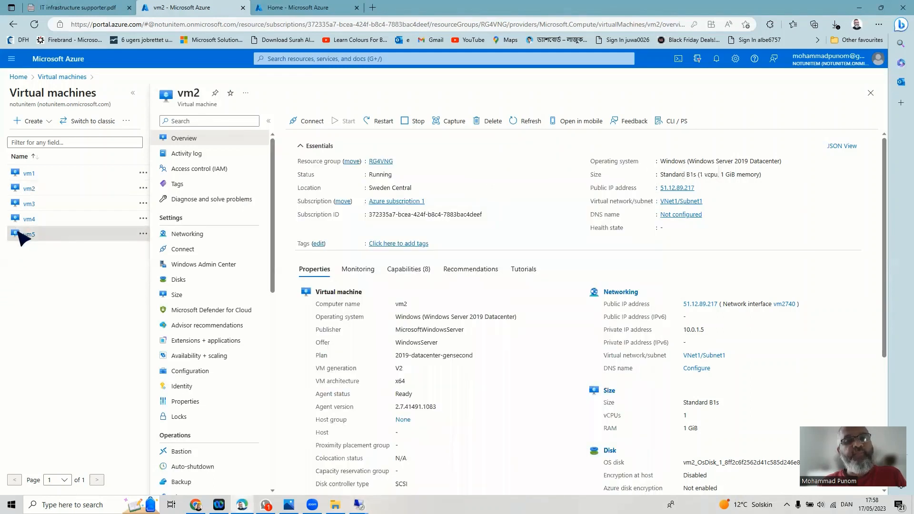
left_click(27, 235)
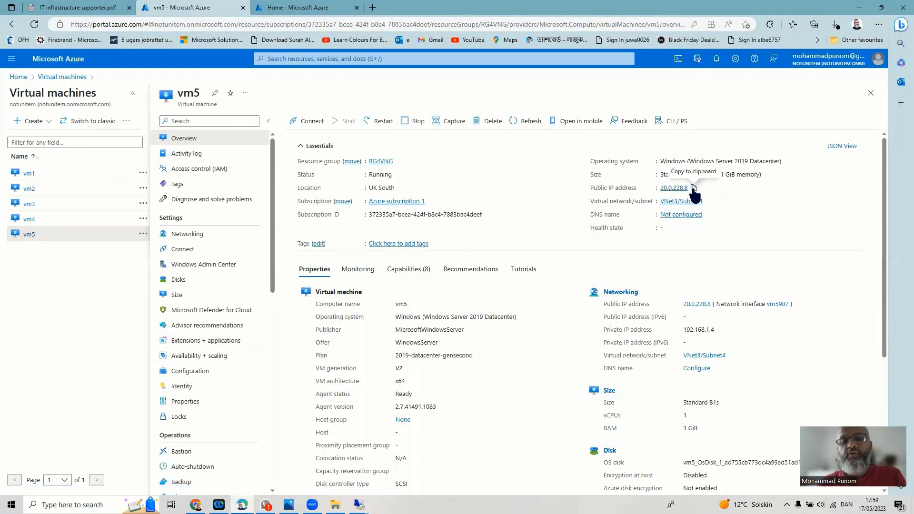
left_click(694, 189)
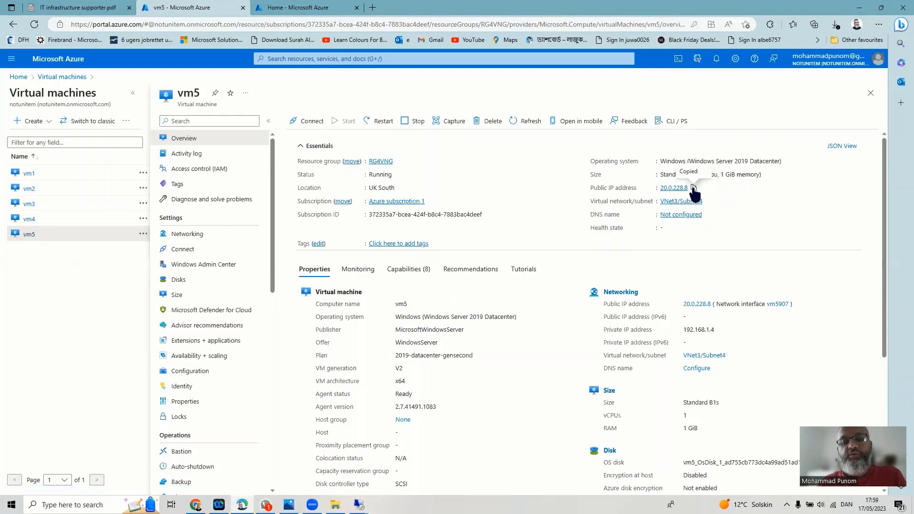
left_click(57, 504)
left_click(78, 412)
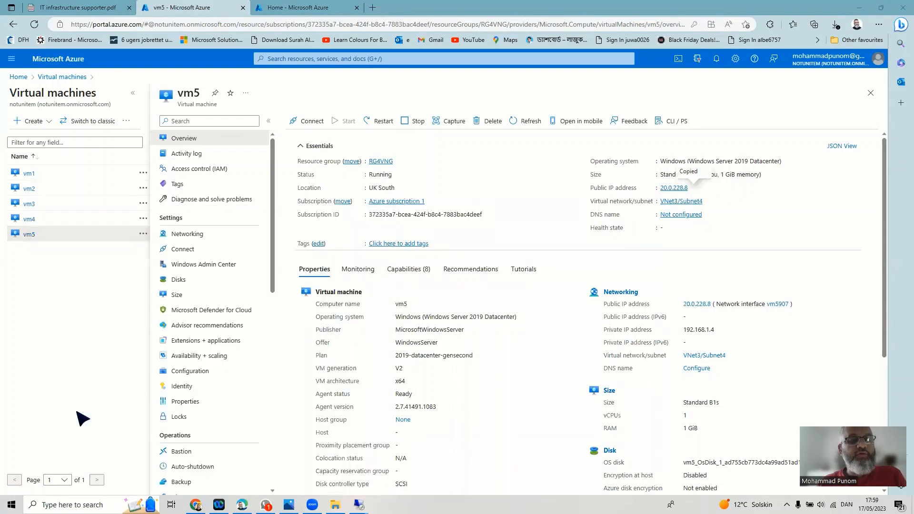
- Paste 20.0.228.8 as the computer, connect, and submit vm5's user name and password
right_click(442, 153)
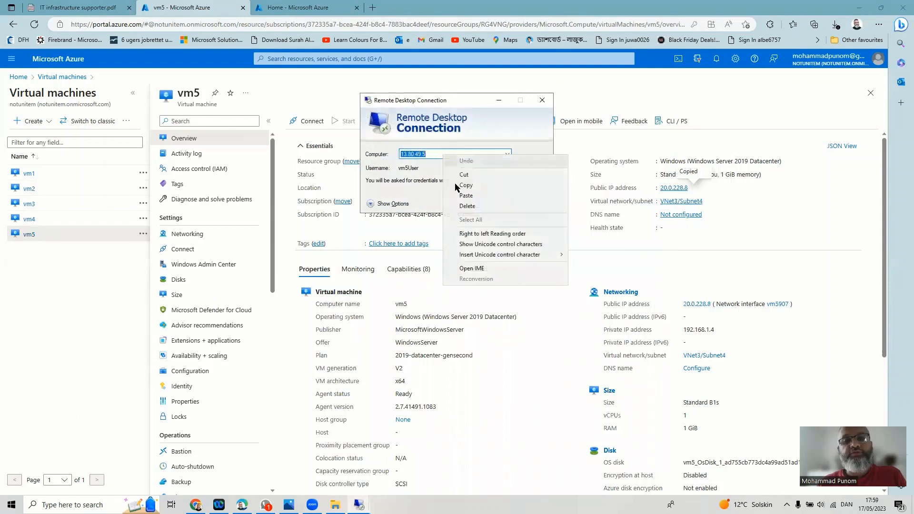
left_click(456, 197)
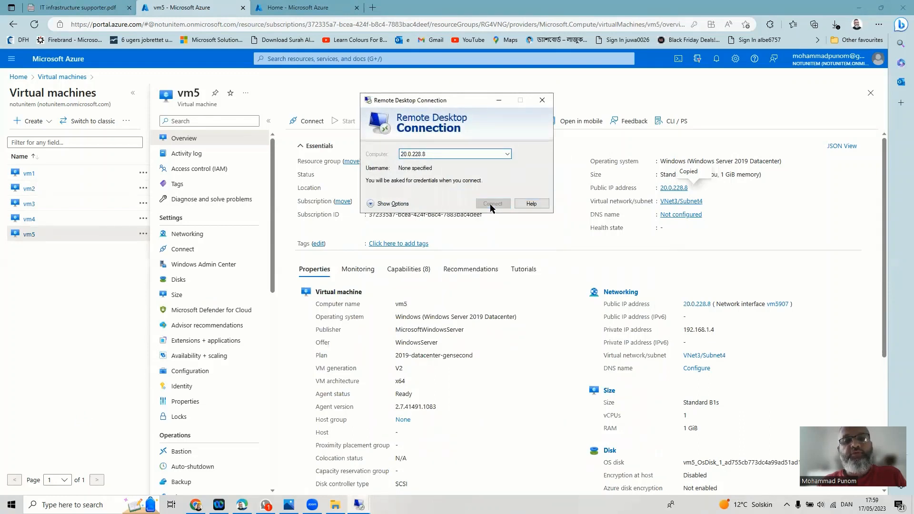
left_click(490, 205)
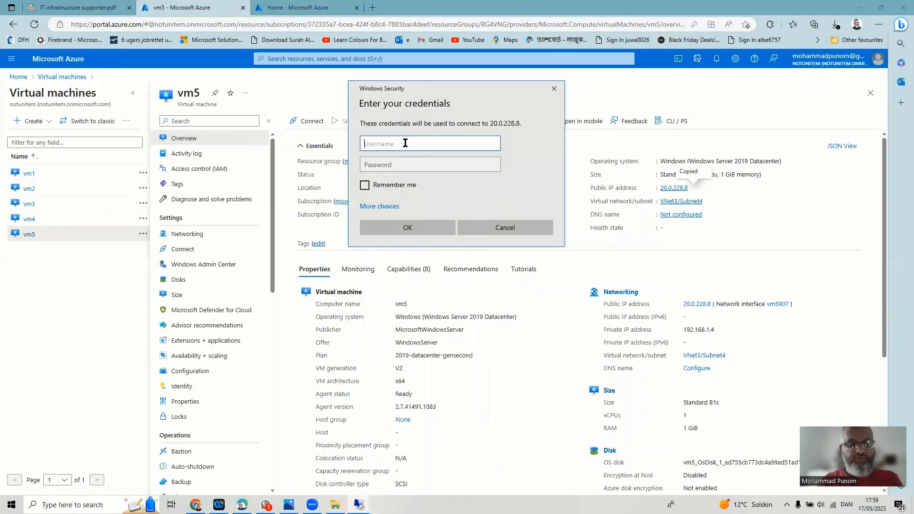
type("vm5User")
key("Tab")
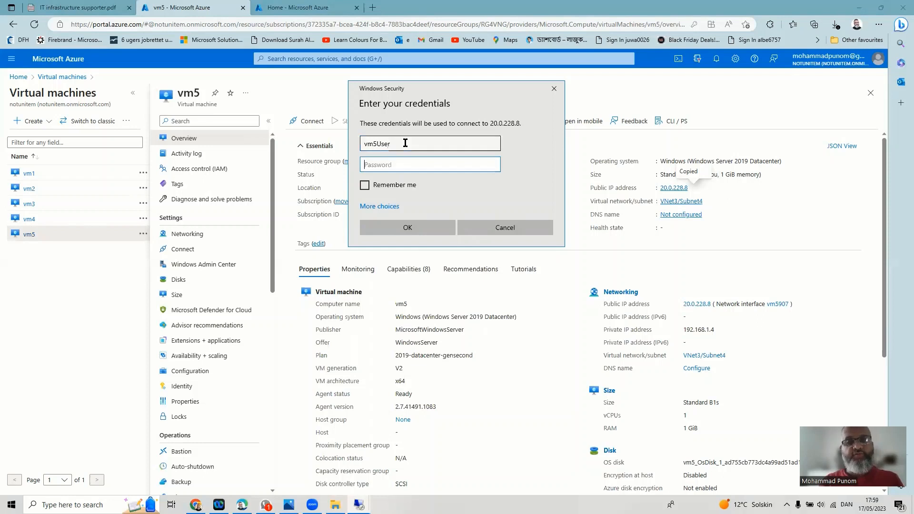
type("••••")
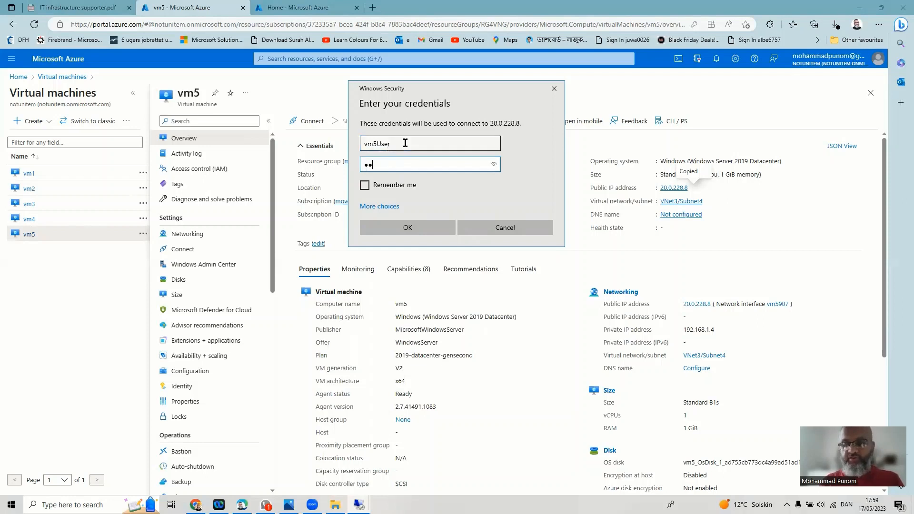
type("•••••••")
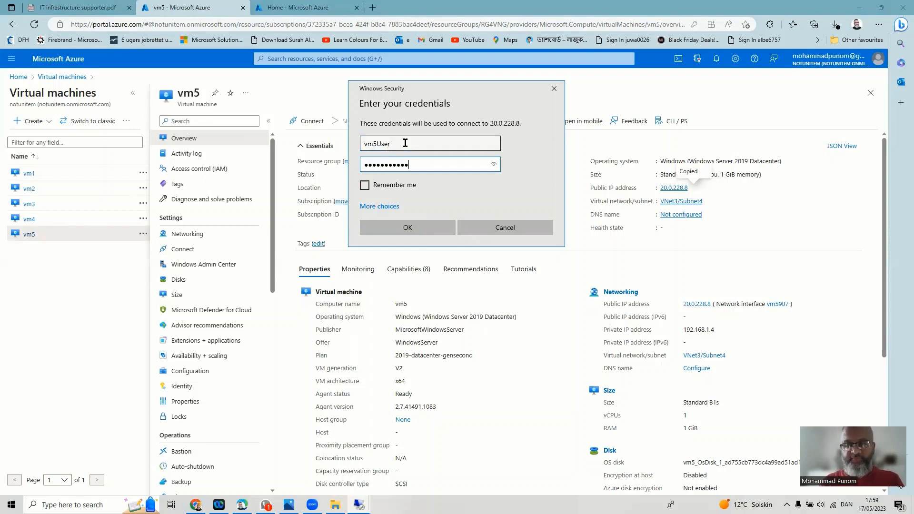
type("•••••")
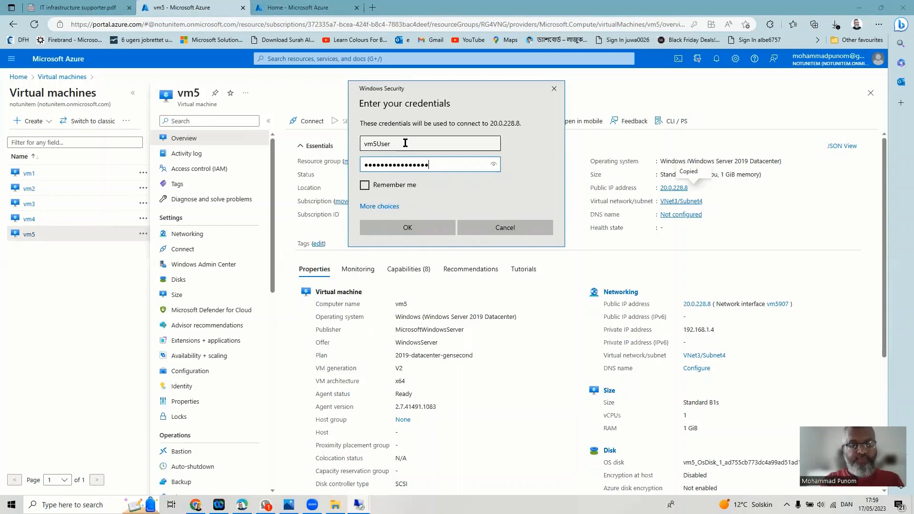
left_click(419, 225)
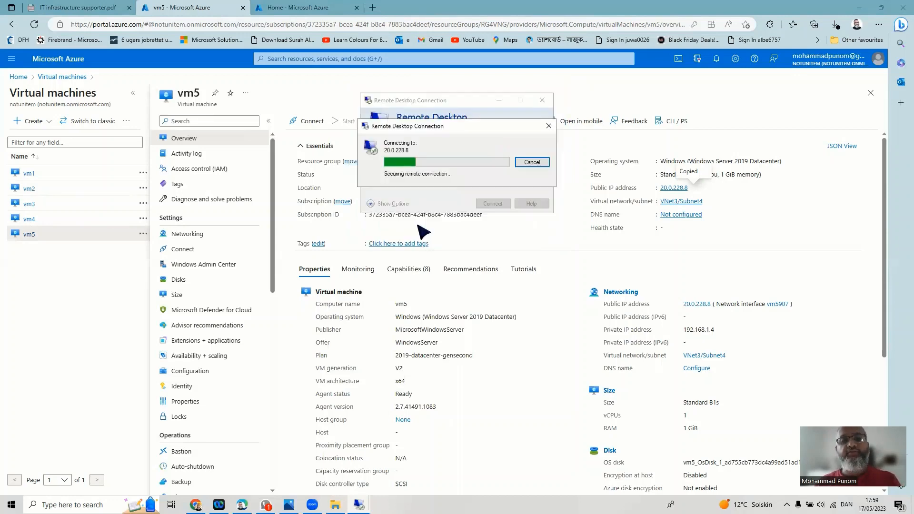
- Accept vm5's certificate, then move the session window to the left and make it narrower
left_click(498, 235)
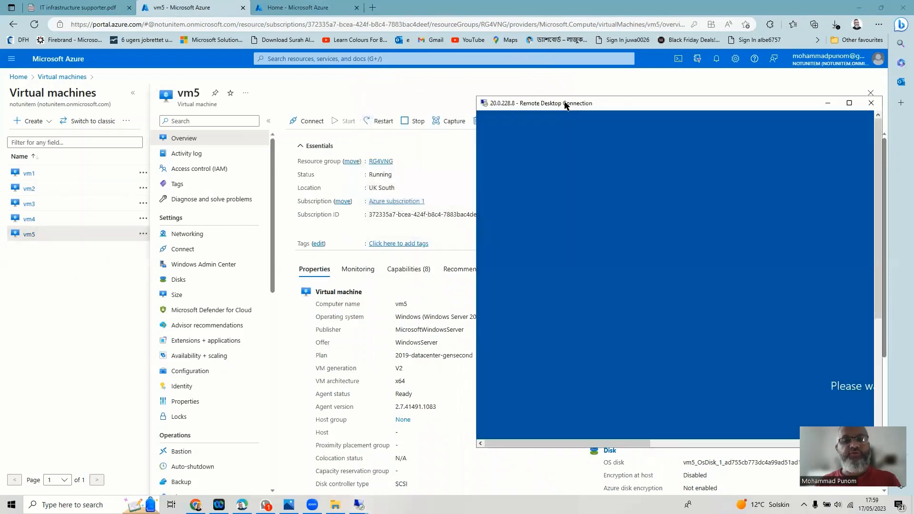
left_click_drag(565, 105, 89, 126)
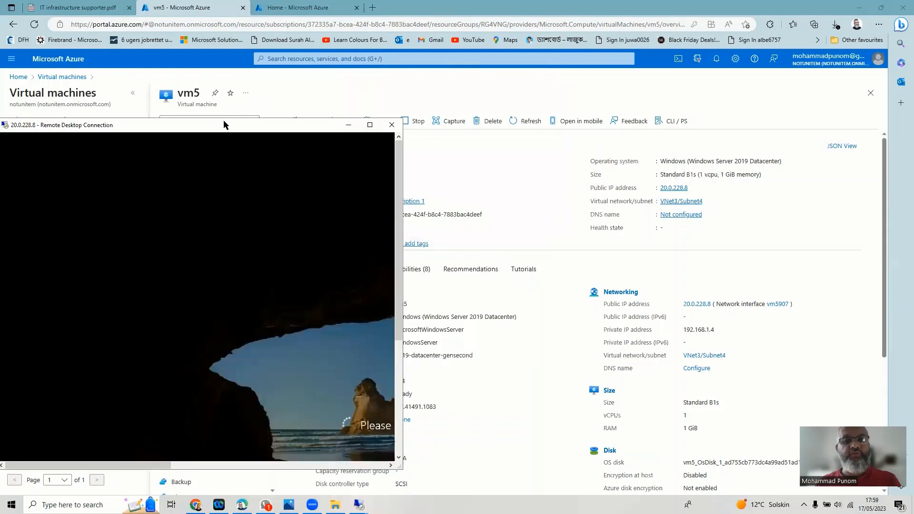
left_click_drag(224, 124, 225, 110)
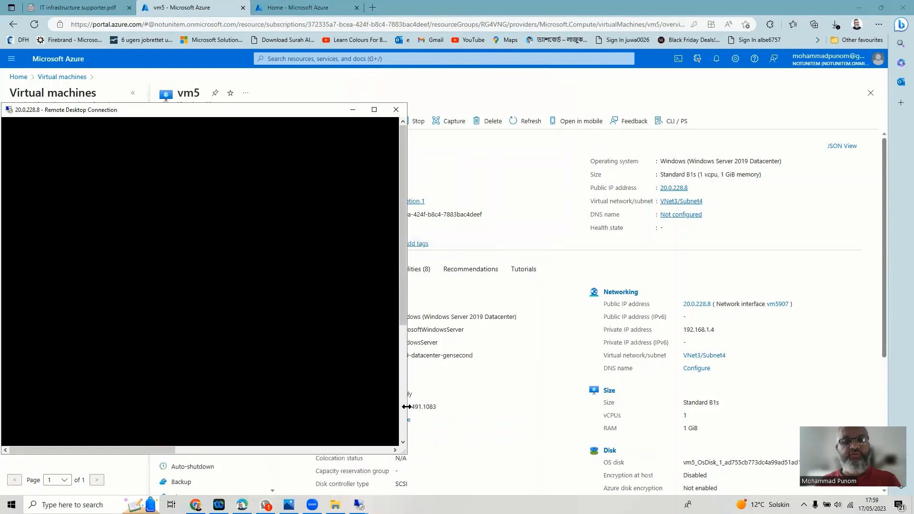
left_click_drag(406, 406, 370, 312)
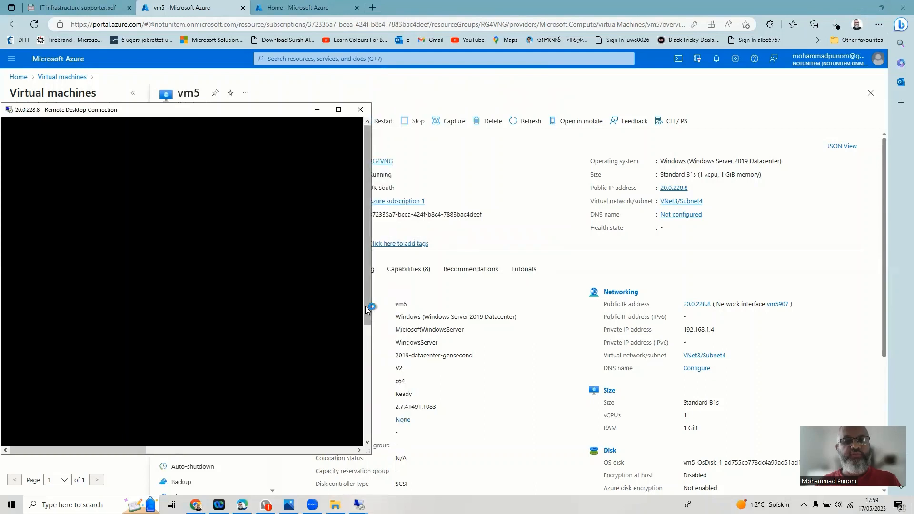
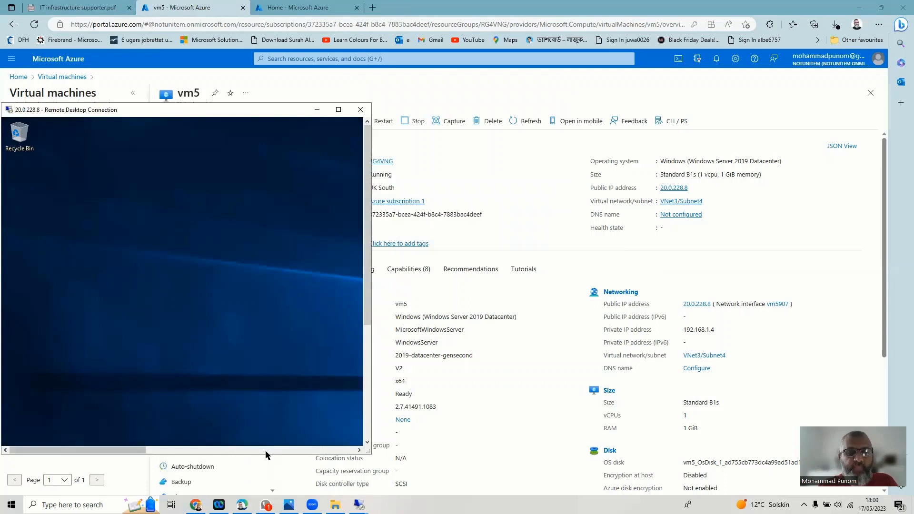
- Resize and reposition the windows inside the vm5 remote session
left_click(267, 450)
left_click(267, 450)
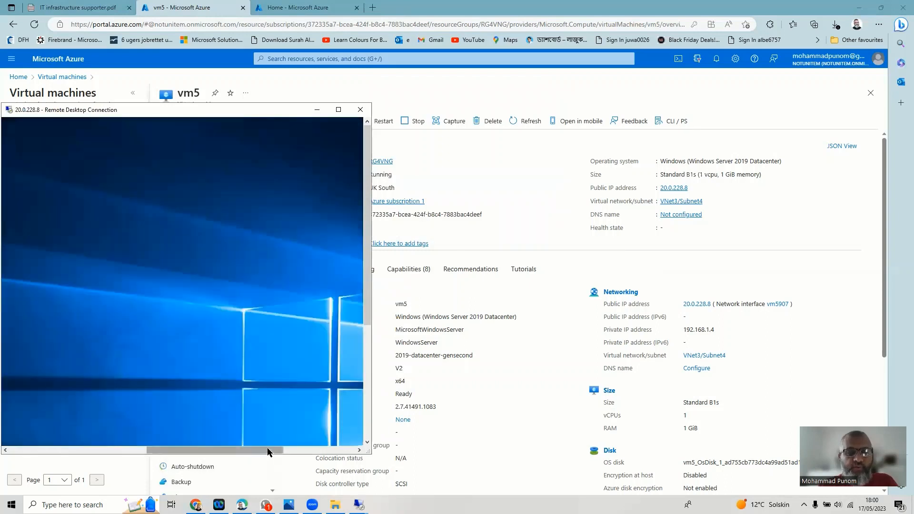
left_click_drag(330, 451, 345, 451)
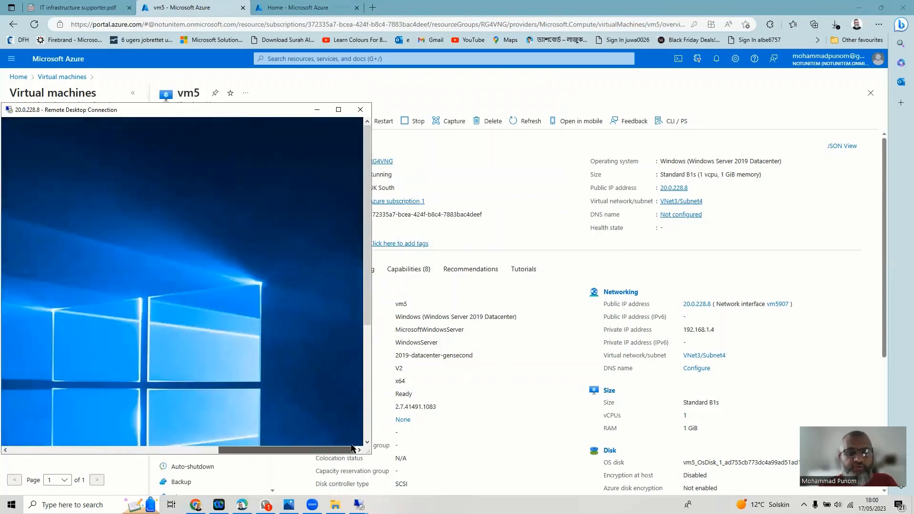
left_click_drag(365, 308, 379, 228)
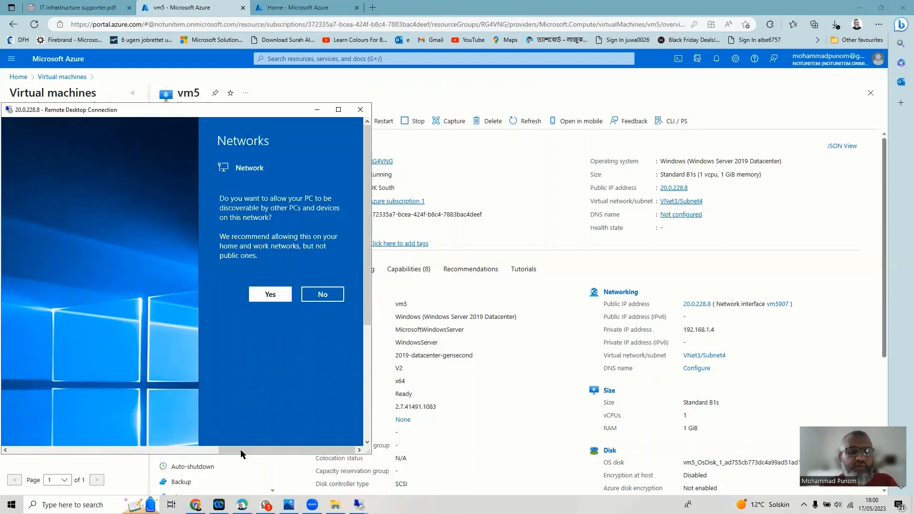
left_click_drag(240, 450, 9, 454)
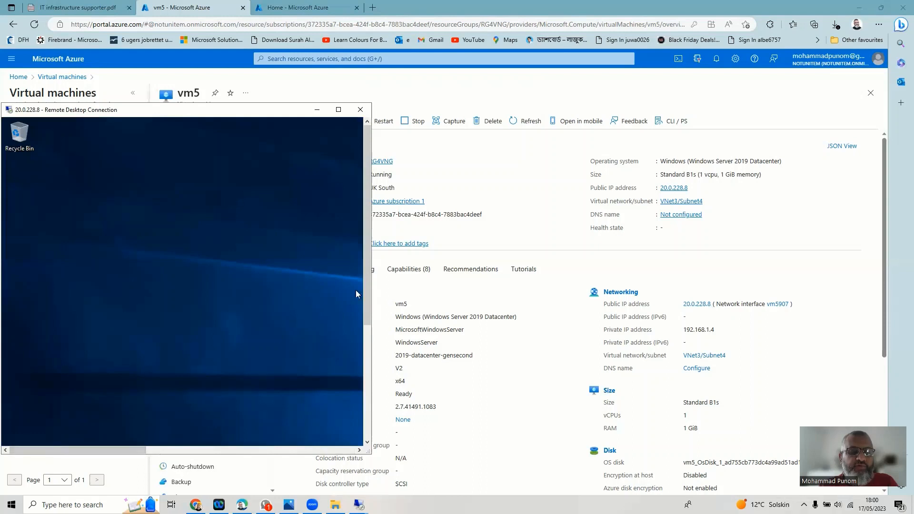
left_click_drag(367, 292, 372, 420)
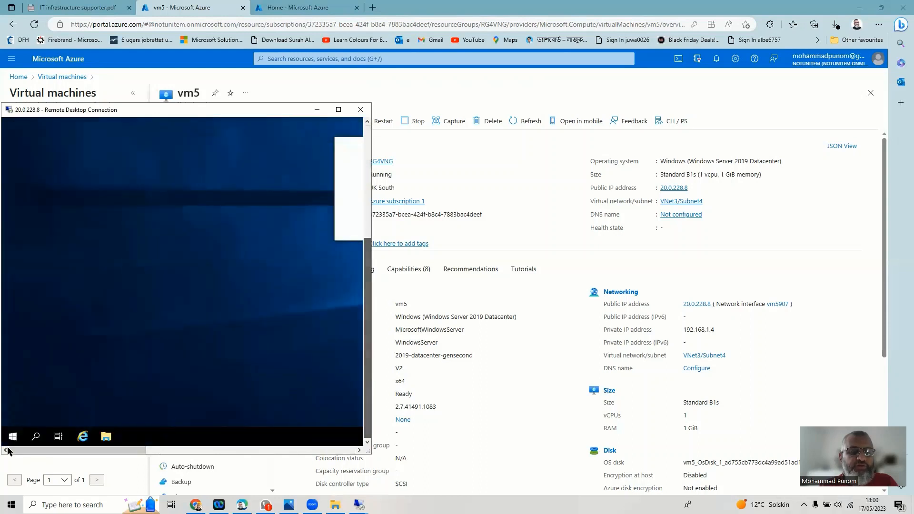
- Search for cmd on vm5, launch Command Prompt, and close the extra blank console
left_click(35, 437)
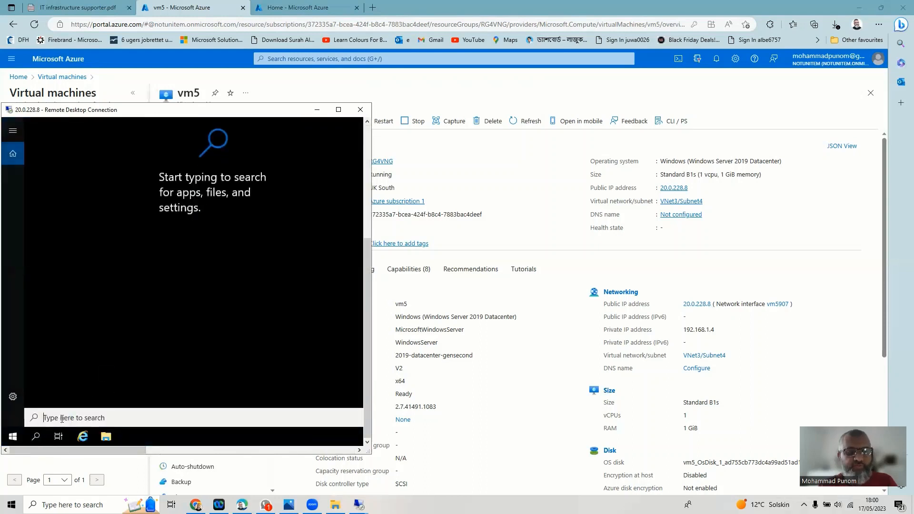
type("cm")
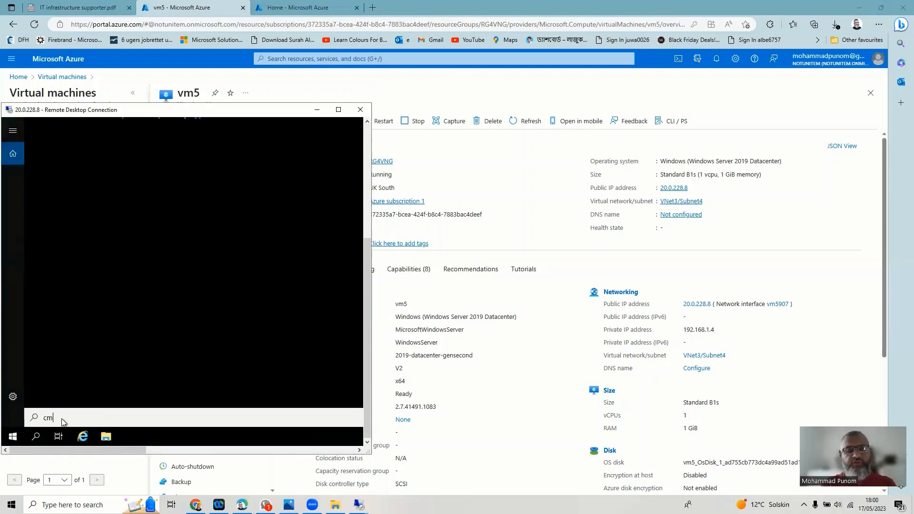
type("d")
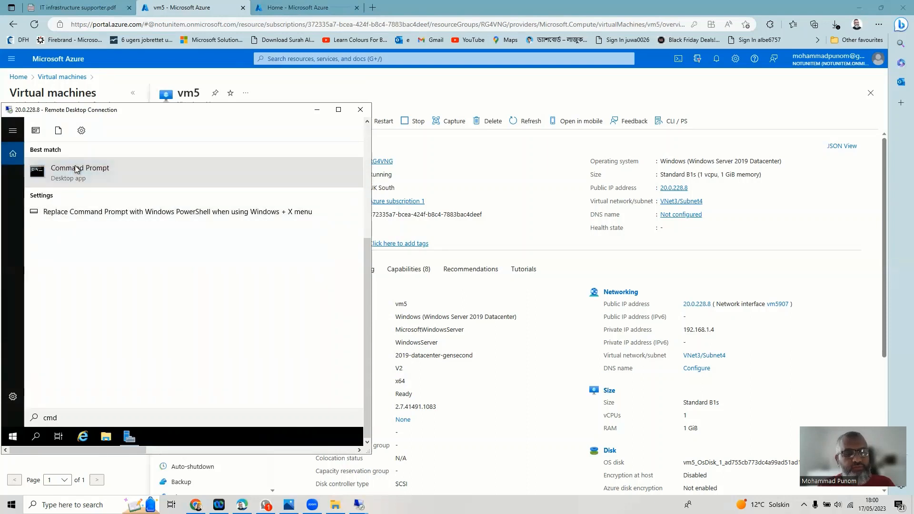
left_click(77, 169)
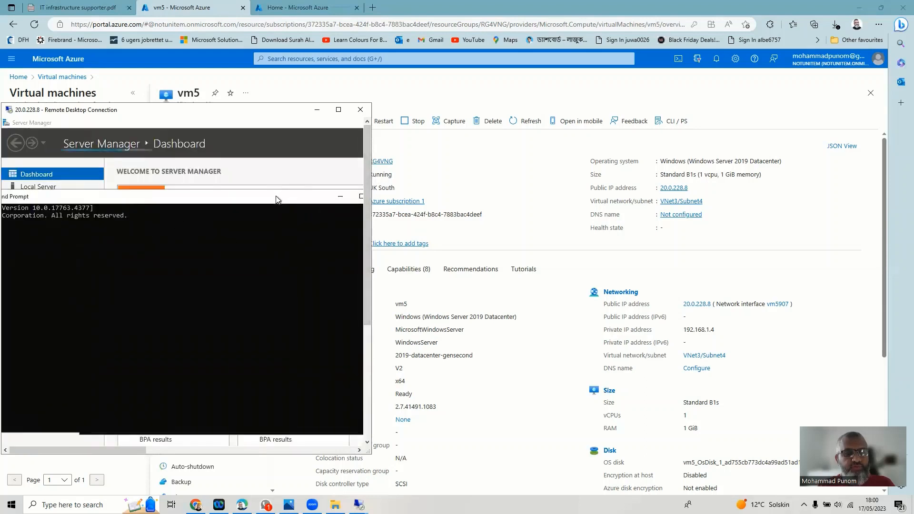
left_click(238, 219)
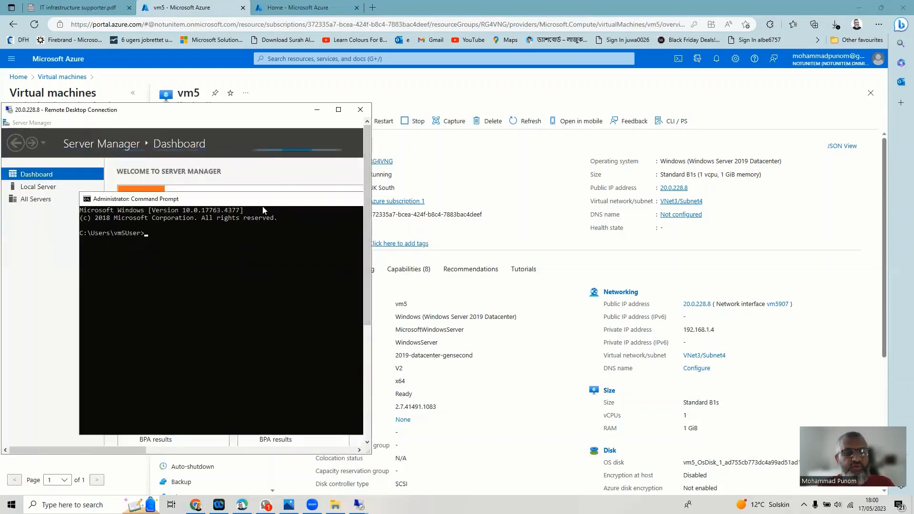
- Arrange the windows so Command Prompt sits in front beside Server Manager
left_click(327, 451)
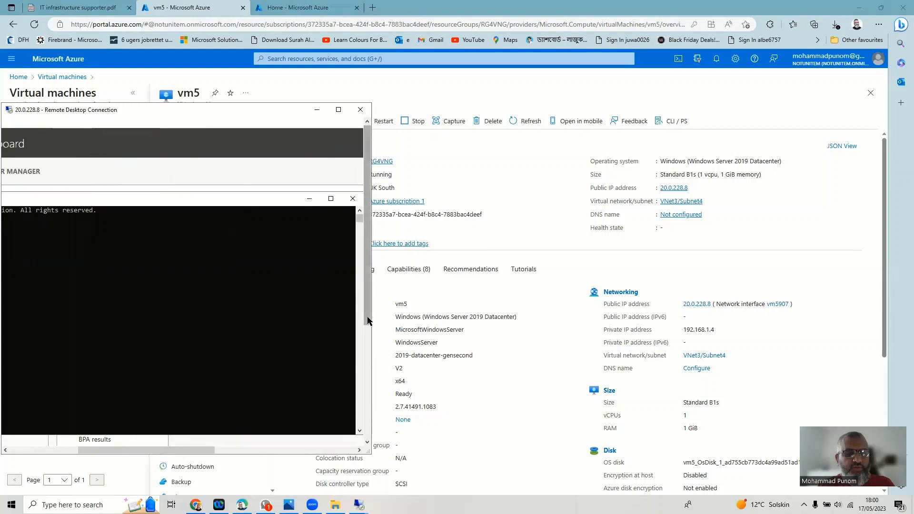
left_click(369, 359)
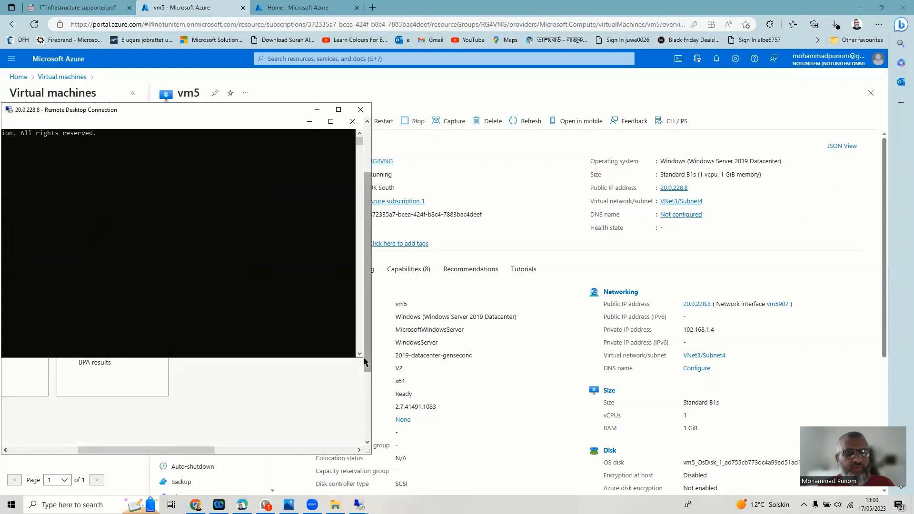
left_click(343, 450)
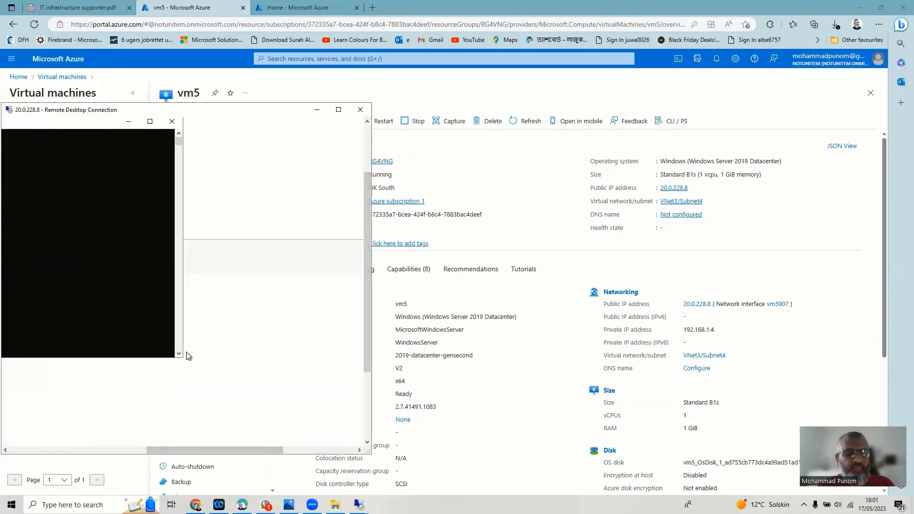
left_click_drag(123, 310, 61, 306)
left_click_drag(214, 450, 46, 446)
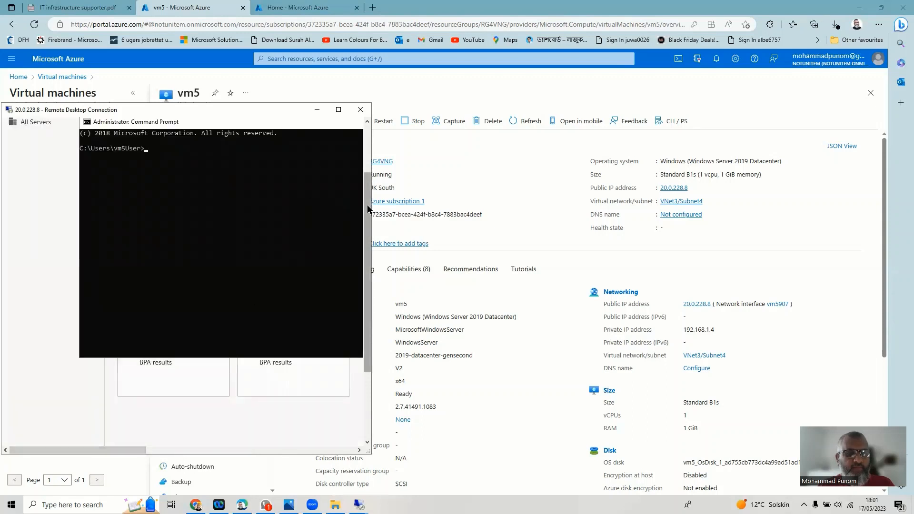
left_click_drag(368, 207, 368, 175)
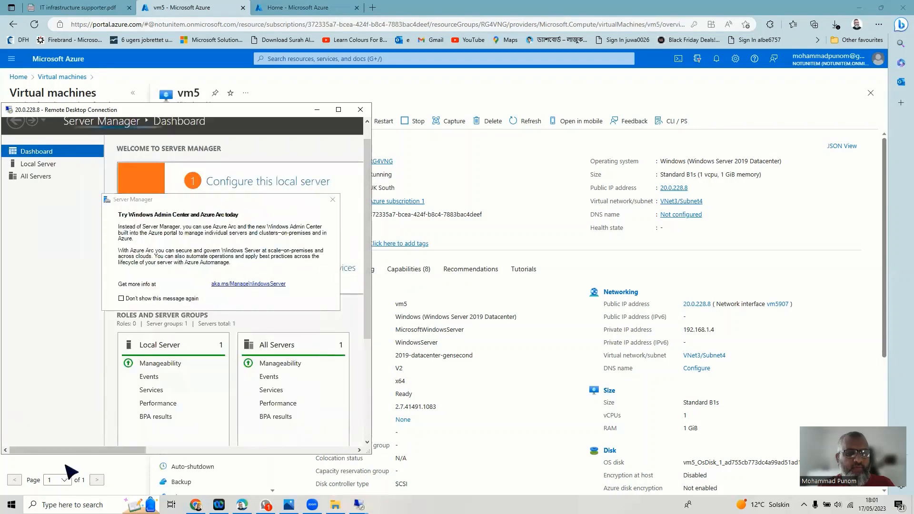
left_click_drag(369, 252, 366, 431)
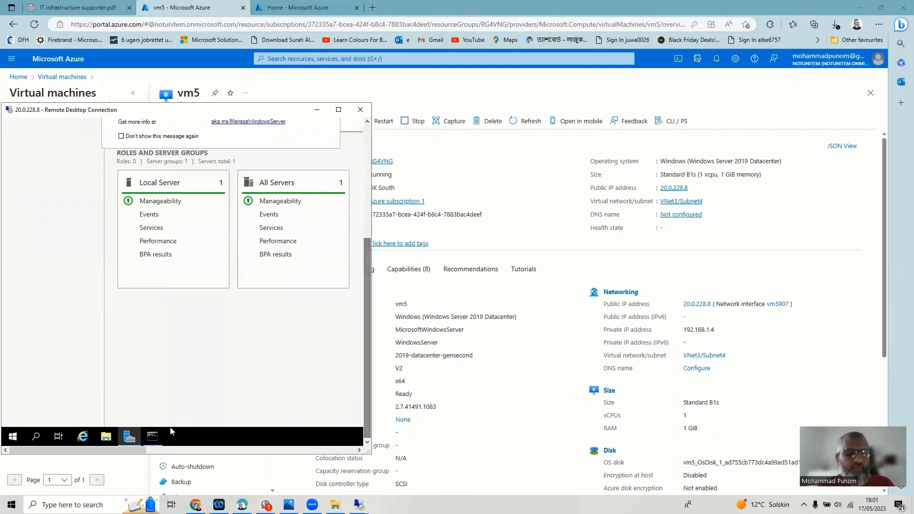
left_click(153, 436)
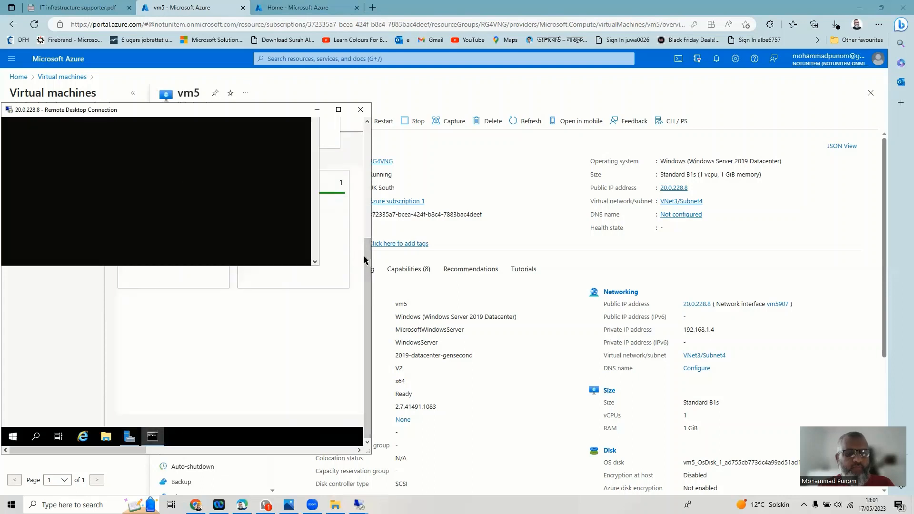
left_click_drag(370, 250, 369, 179)
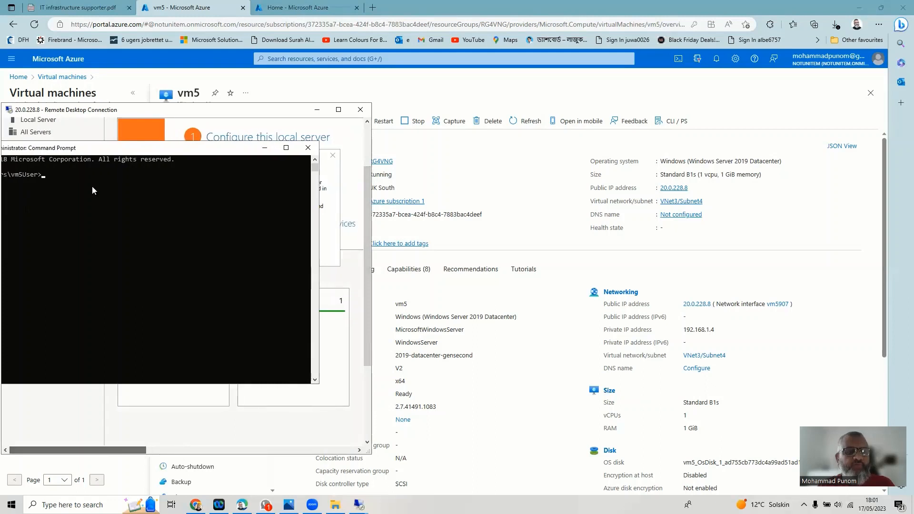
- Run hostname and ipconfig on vm5, showing IPv4 192.168.1.4 with gateway 192.168.1.1
type("hos")
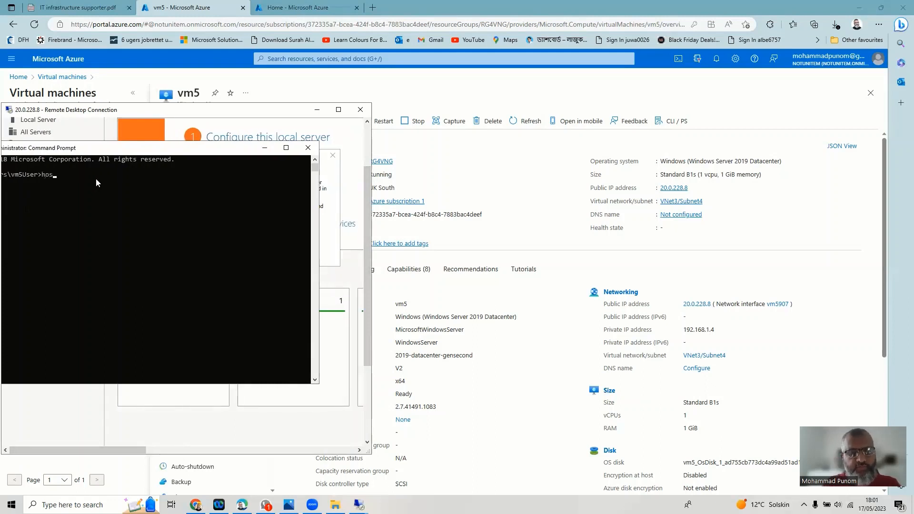
type("tname")
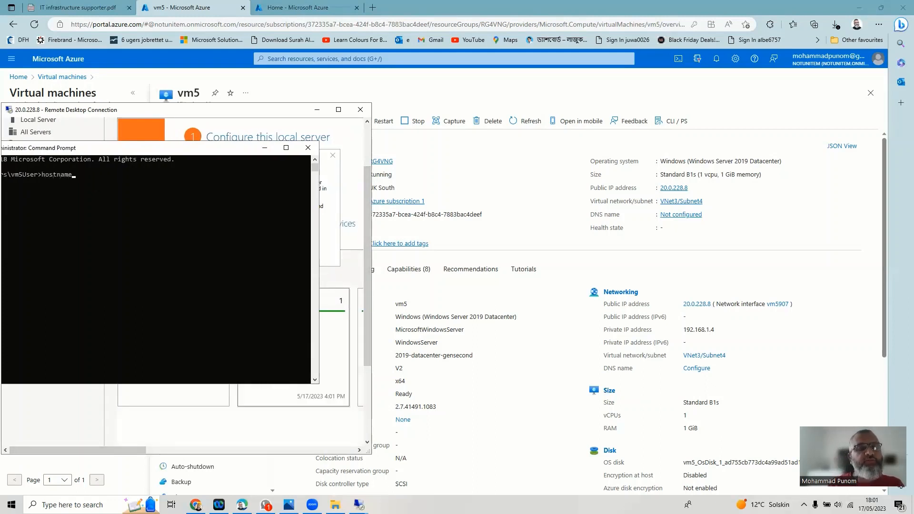
key("Return")
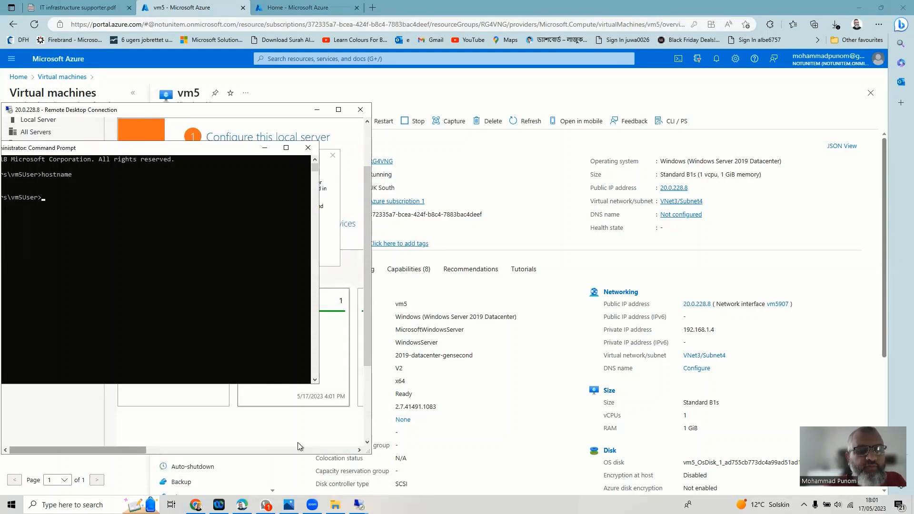
left_click_drag(239, 154, 273, 155)
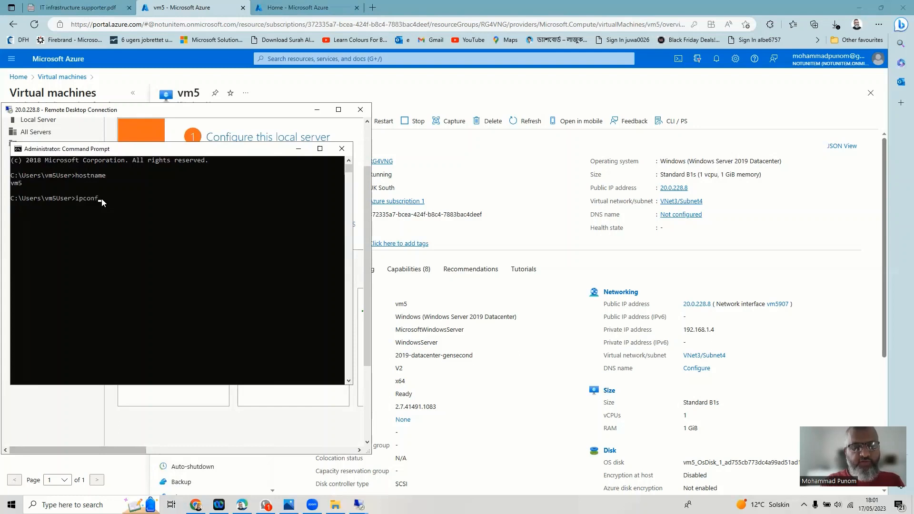
type("ig")
key("Return")
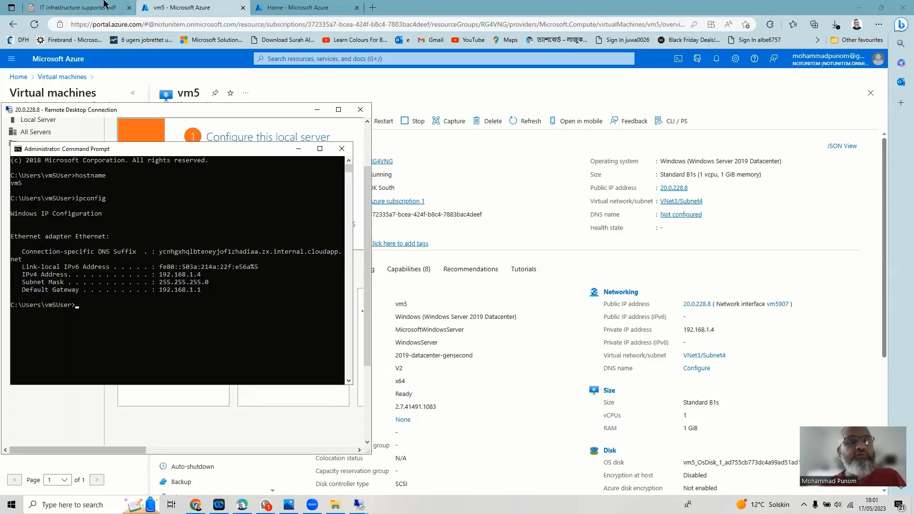
- From the portal home, go to gateway VNG1's Connections and start a new VNet-to-VNet connection
left_click(166, 12)
left_click(18, 77)
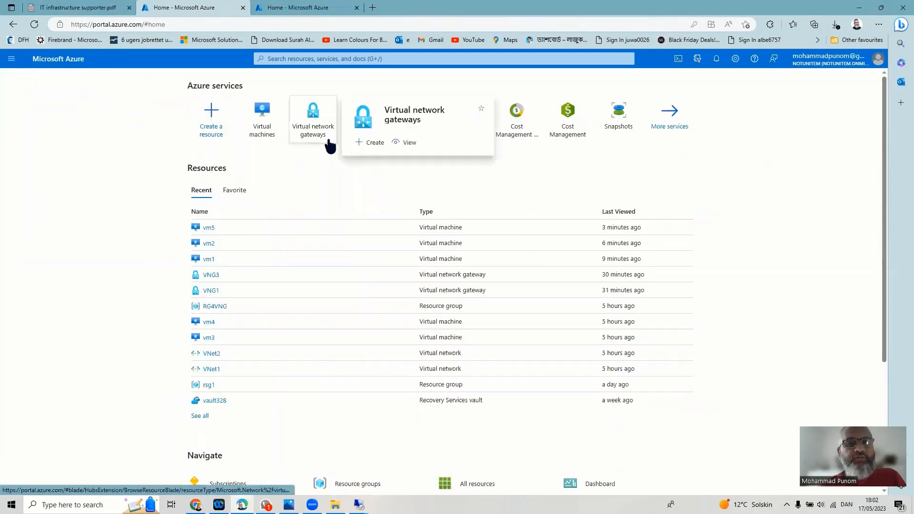
left_click(329, 142)
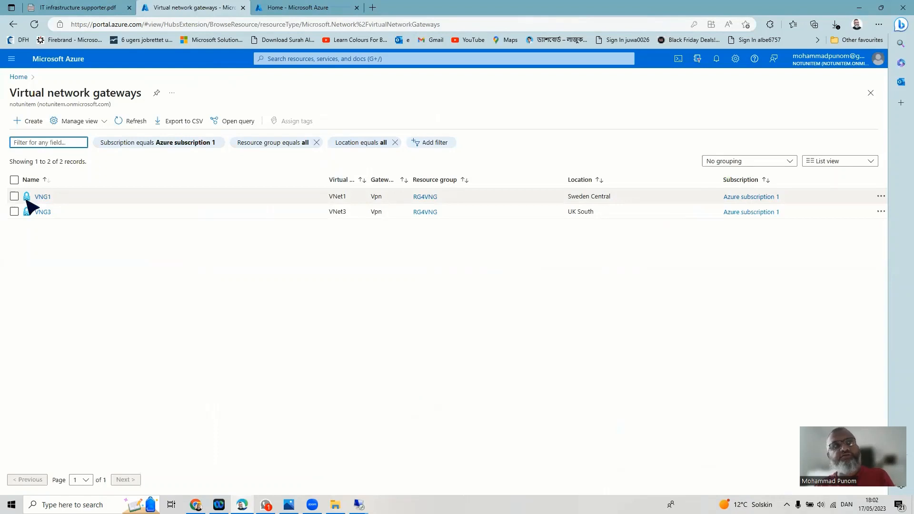
left_click(41, 196)
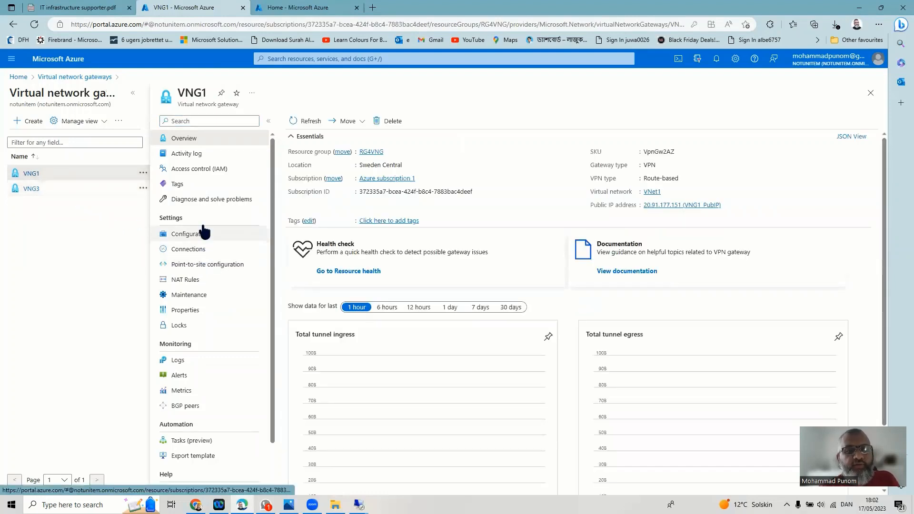
left_click(186, 251)
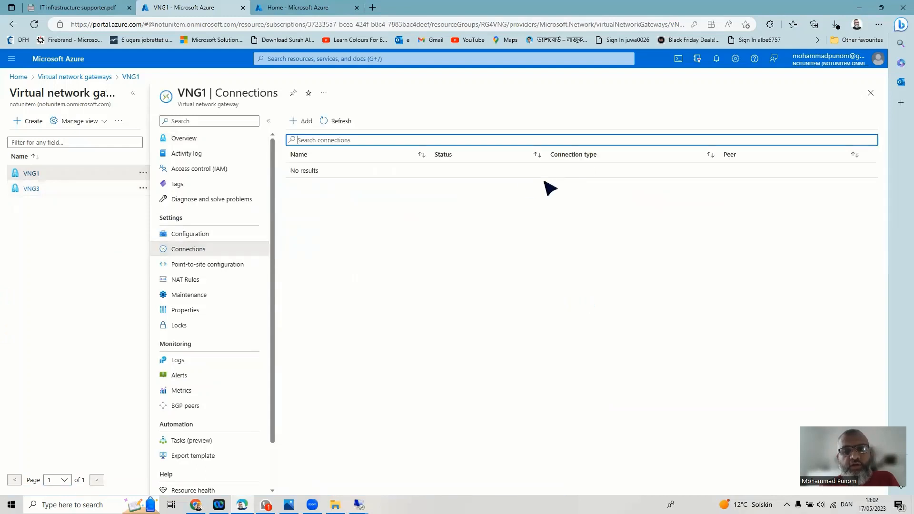
left_click(306, 121)
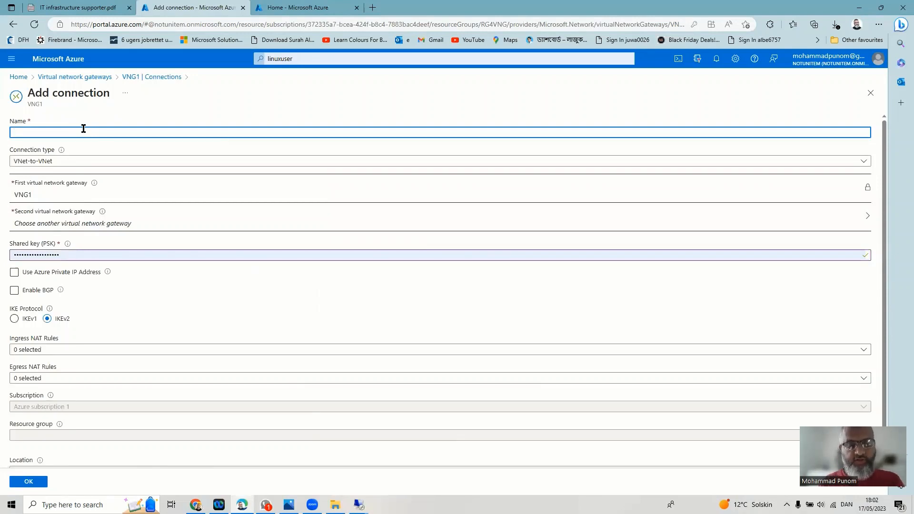
- Name it ConnectionFromVNG1TOVNG3, choose VNG3 as second gateway, set a new shared key, and create it
type("Connectio")
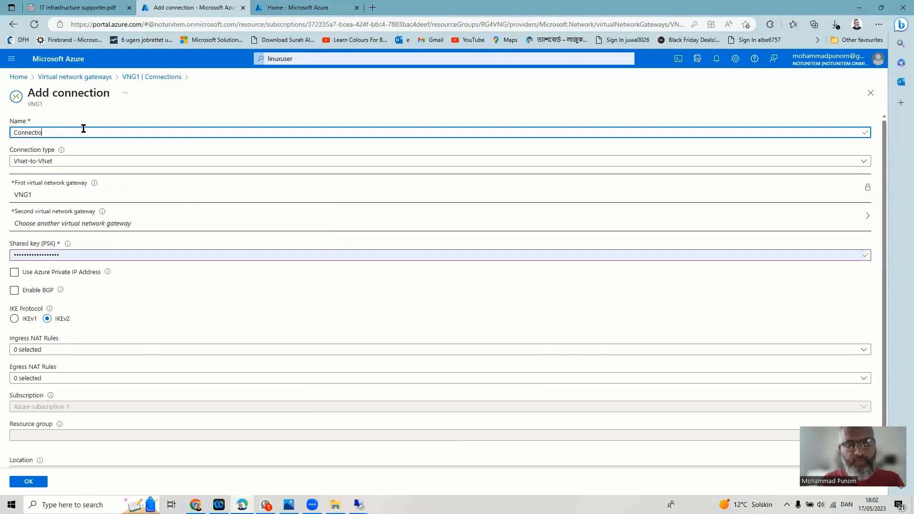
type("n")
key("BackSpace")
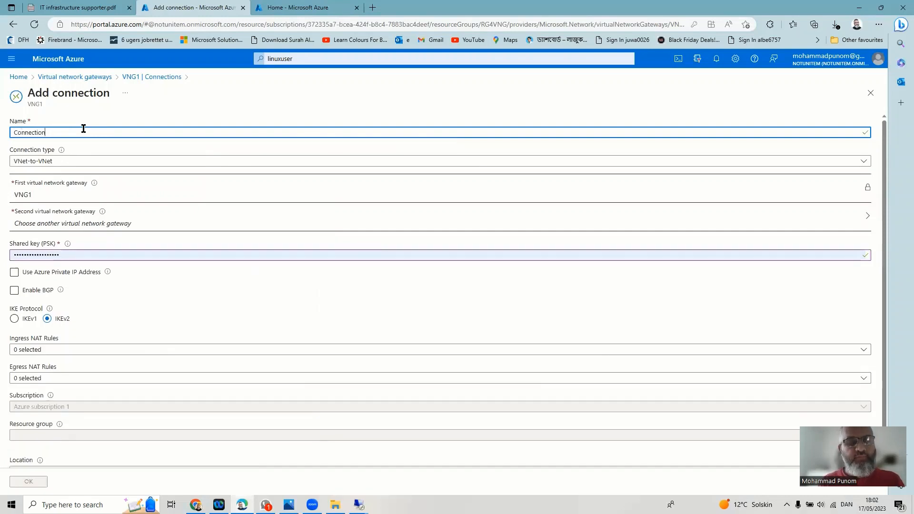
type("From")
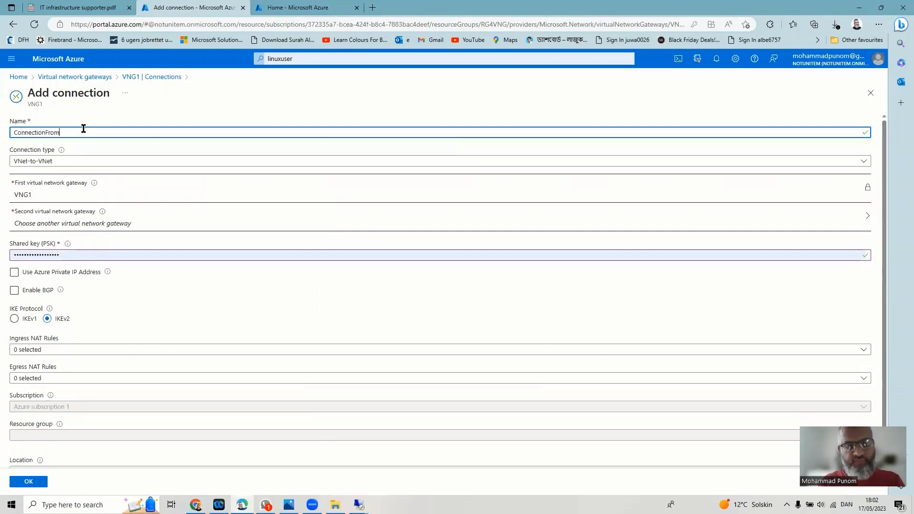
type("VNG")
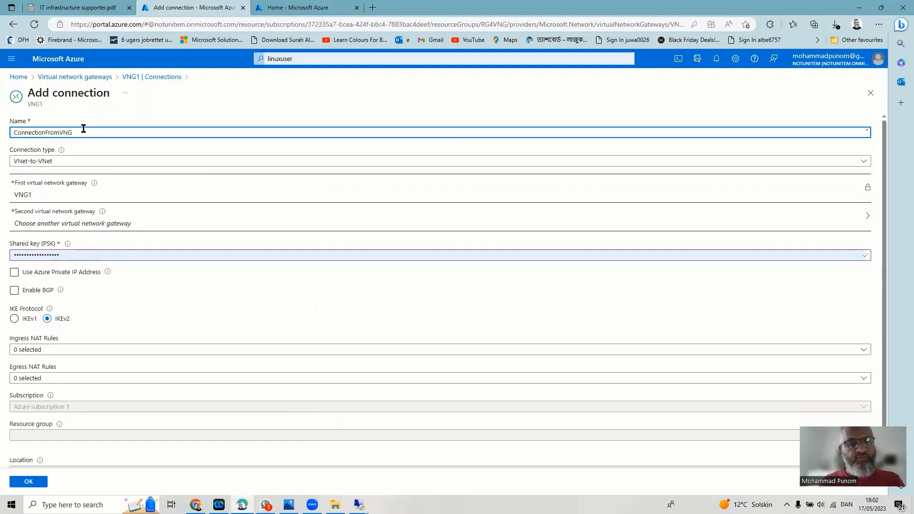
type("1ToVNG")
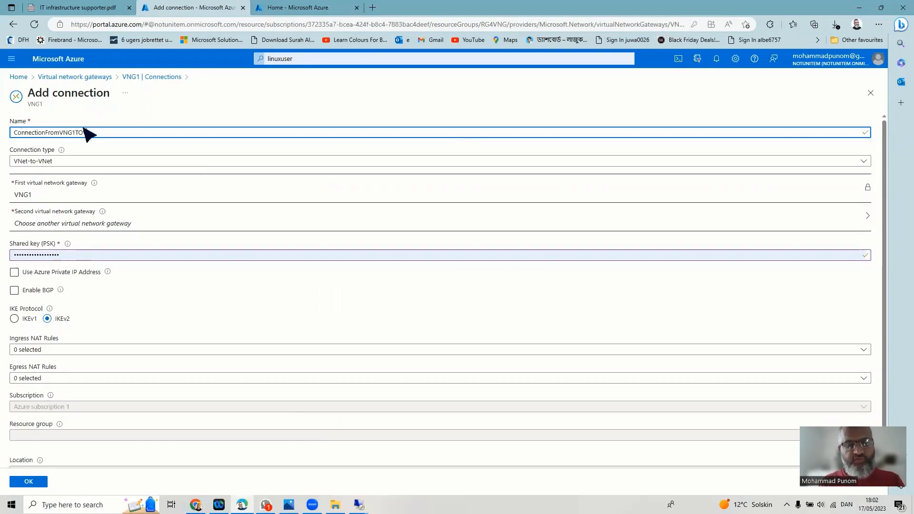
type("3")
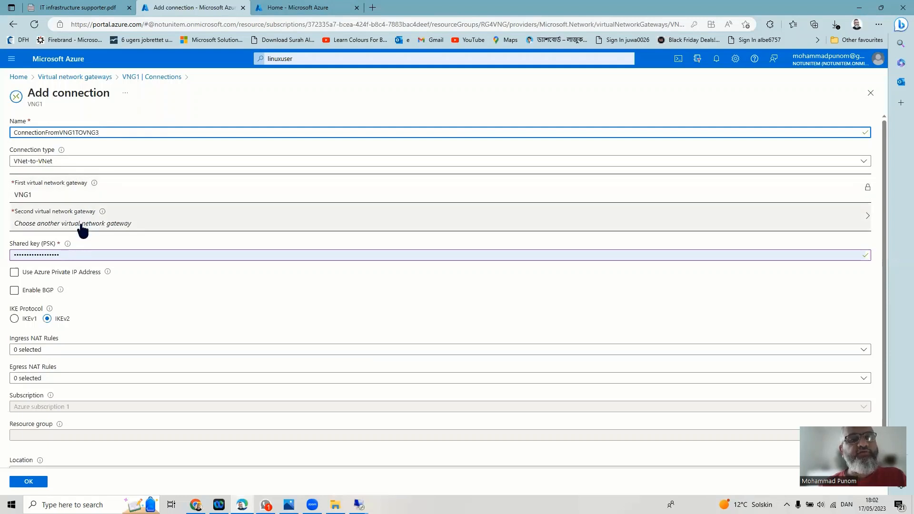
left_click(83, 232)
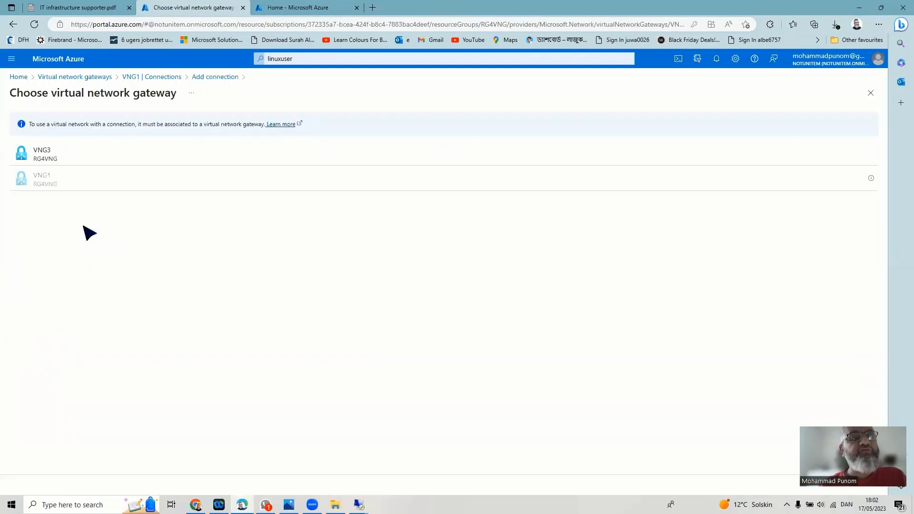
left_click(64, 162)
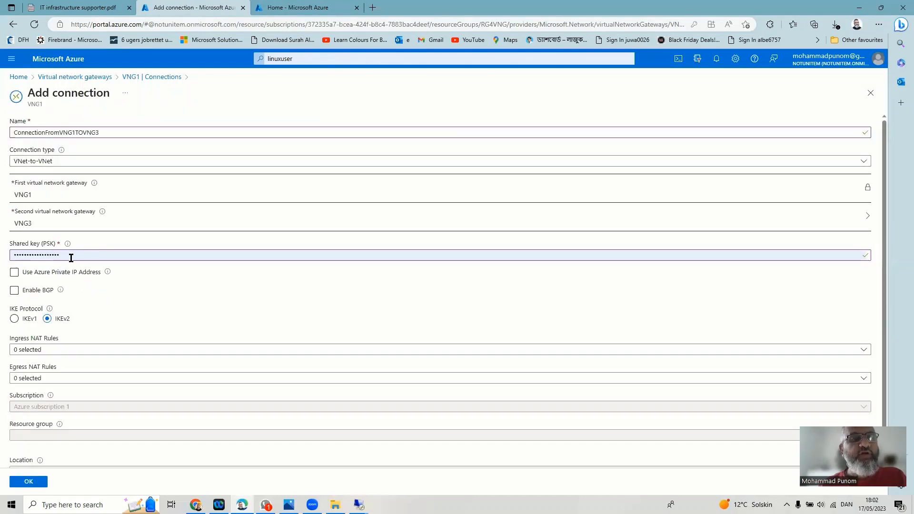
left_click_drag(70, 257, 2, 260)
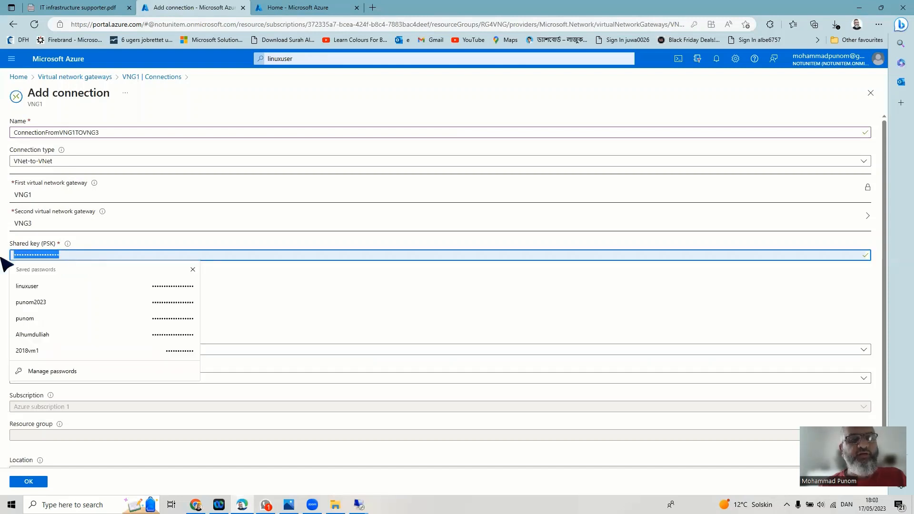
type("•")
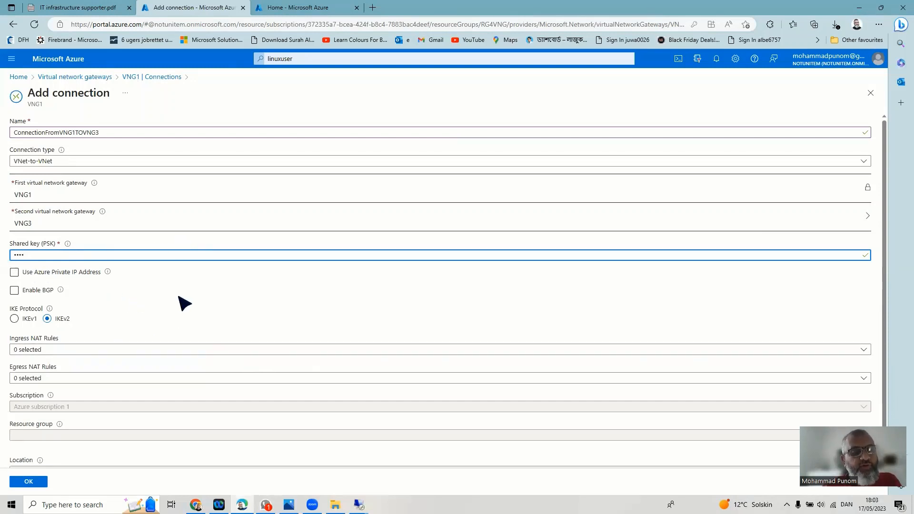
scroll(295, 304, "down", 1)
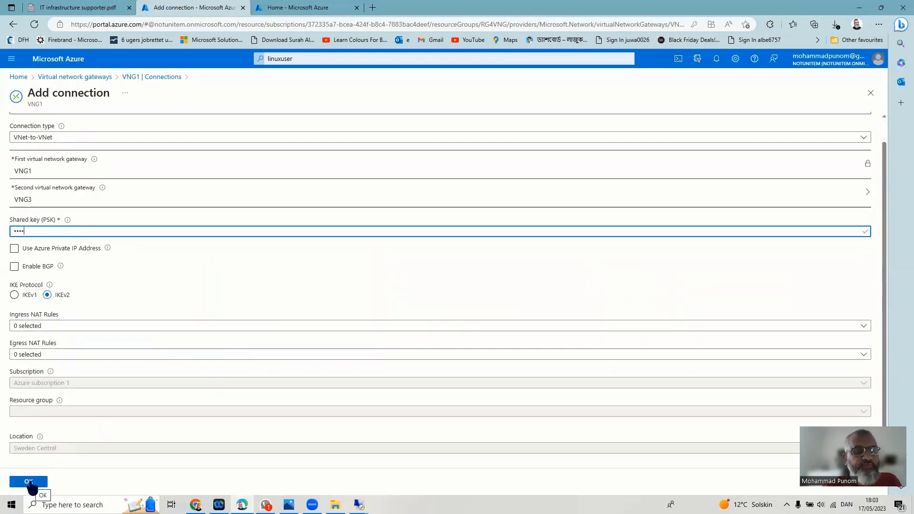
left_click(29, 481)
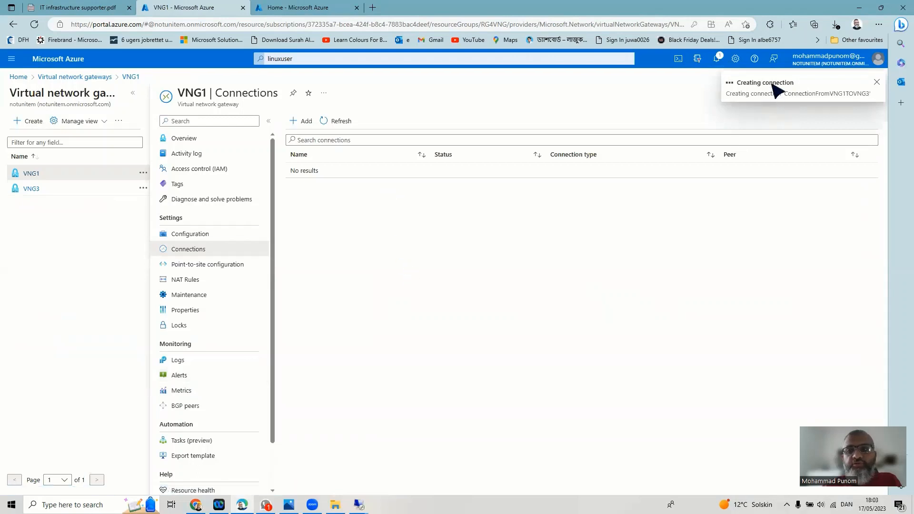
- Check notifications and refresh VNG1's connections showing Updating, then list the virtual network gateways
left_click(717, 59)
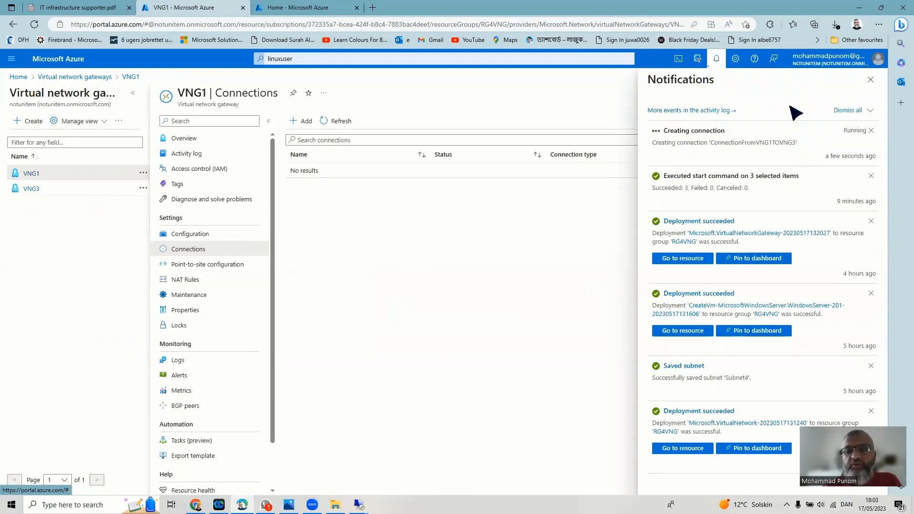
left_click(871, 81)
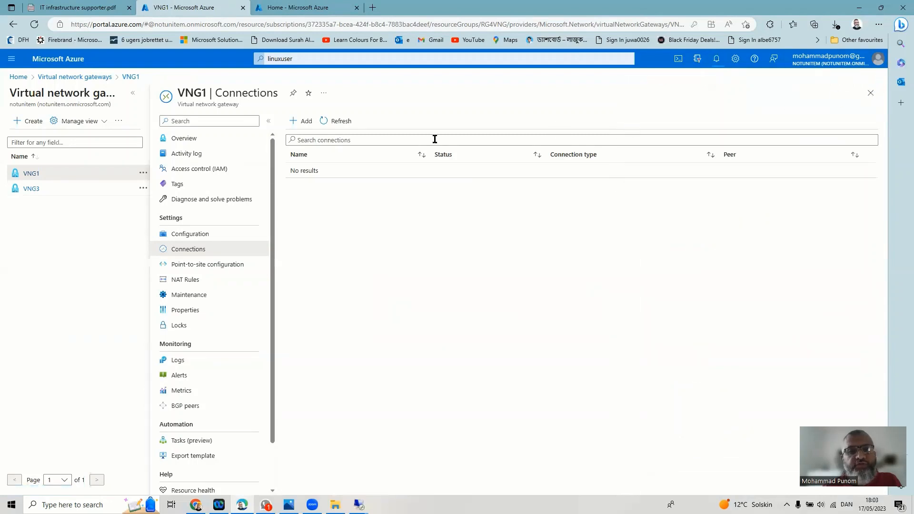
left_click(336, 123)
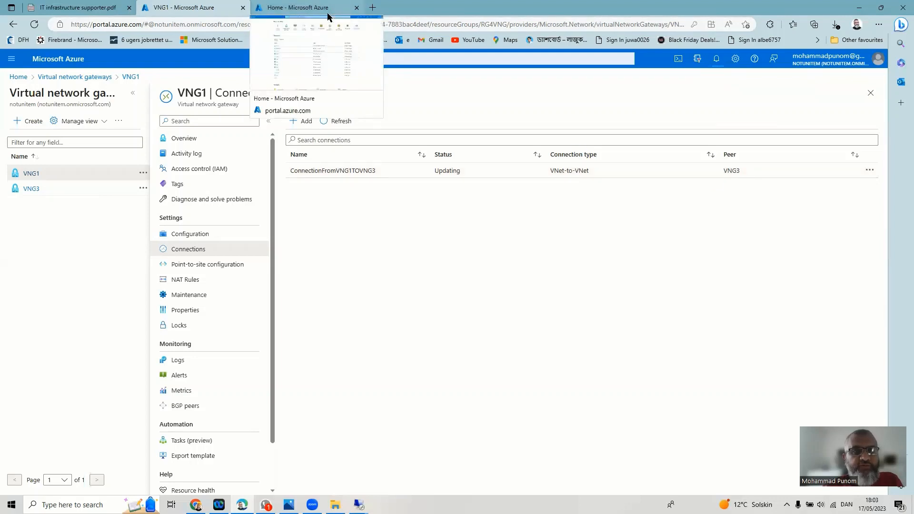
left_click(327, 17)
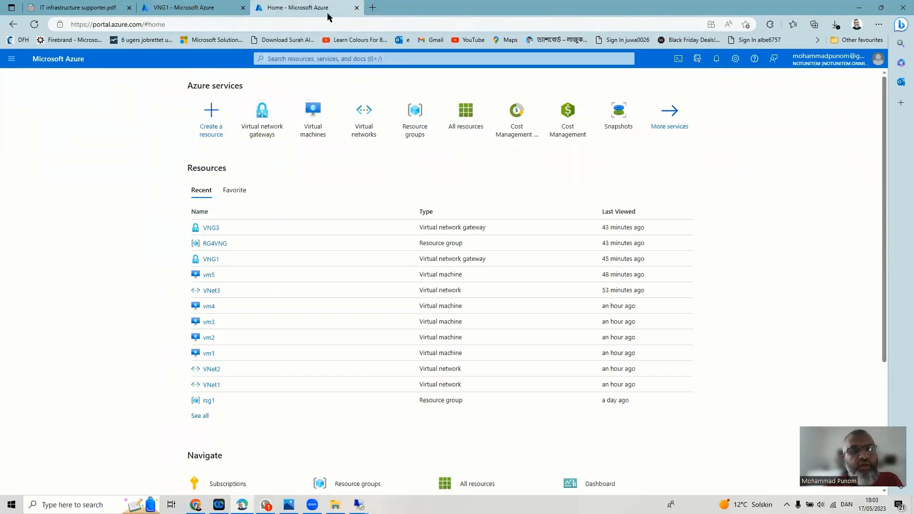
left_click(270, 123)
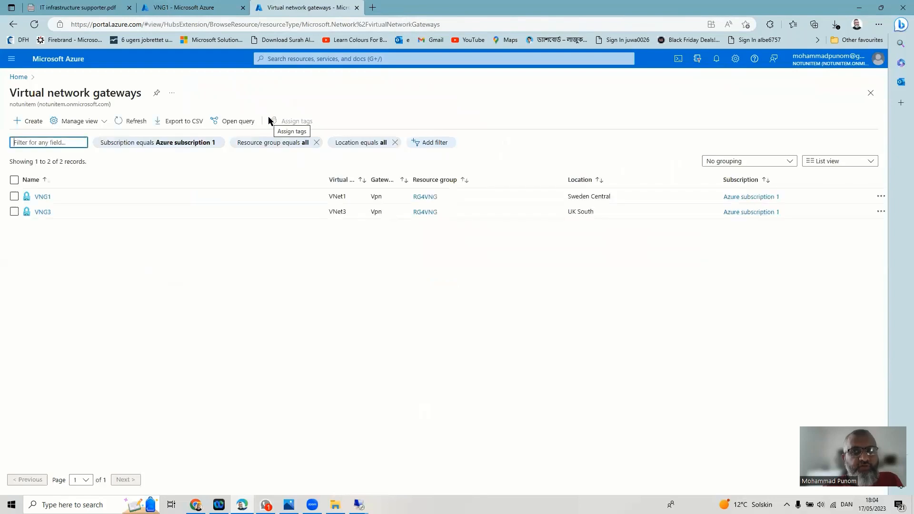
- Open VNG3's Connections blade and begin adding a connection
left_click(43, 213)
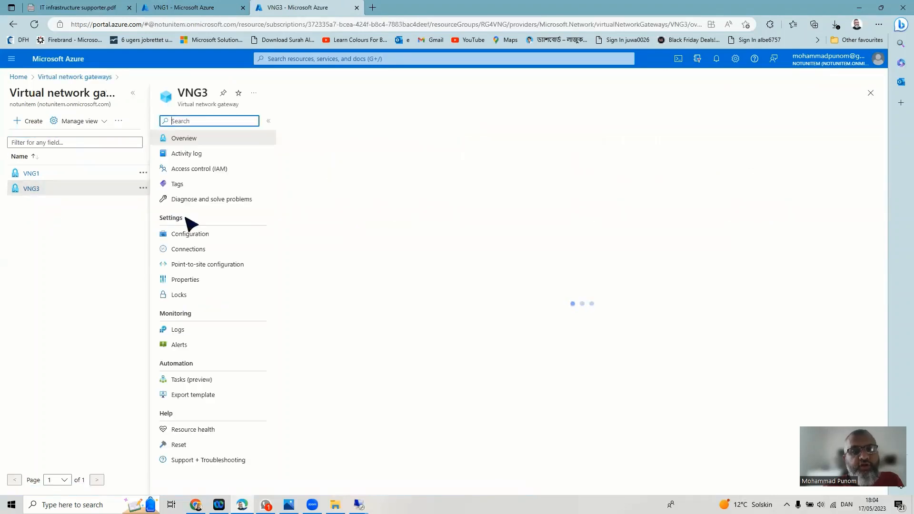
left_click(188, 250)
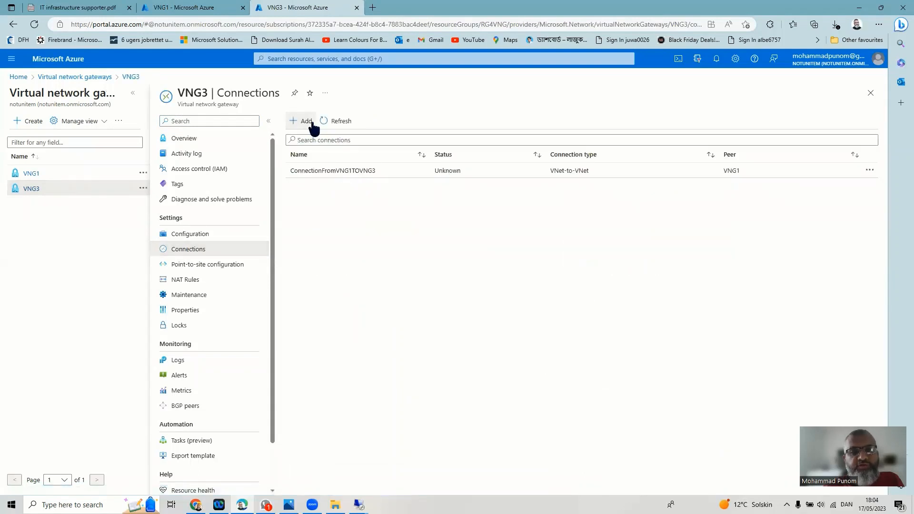
left_click(313, 124)
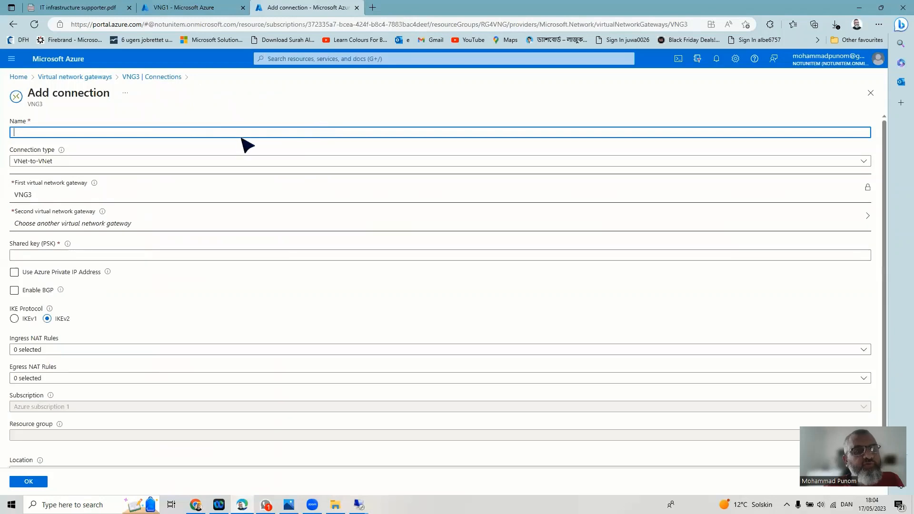
- Name it ConnectionFromVNG3TOVNG1, choose VNG1 as second gateway, set the shared key, and create it
left_click(275, 132)
key("ctrl+a")
key("BackSpace")
type("Co")
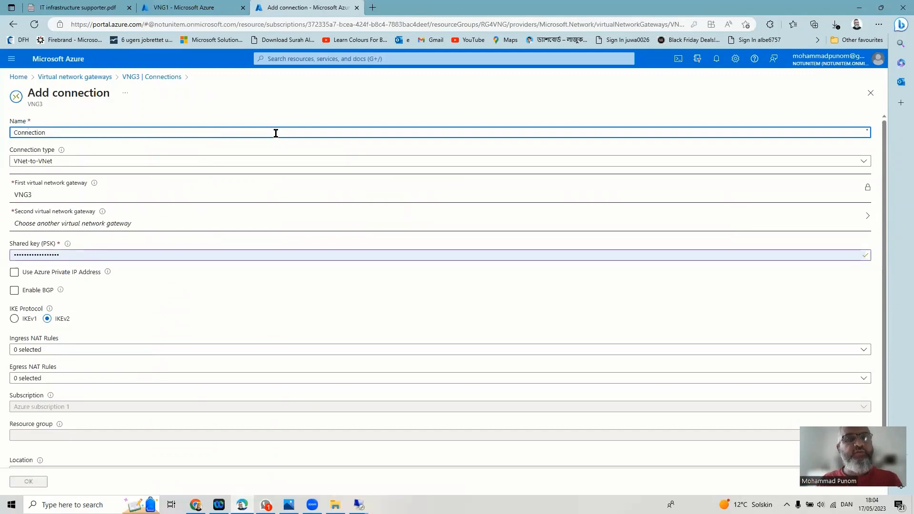
type("Fro")
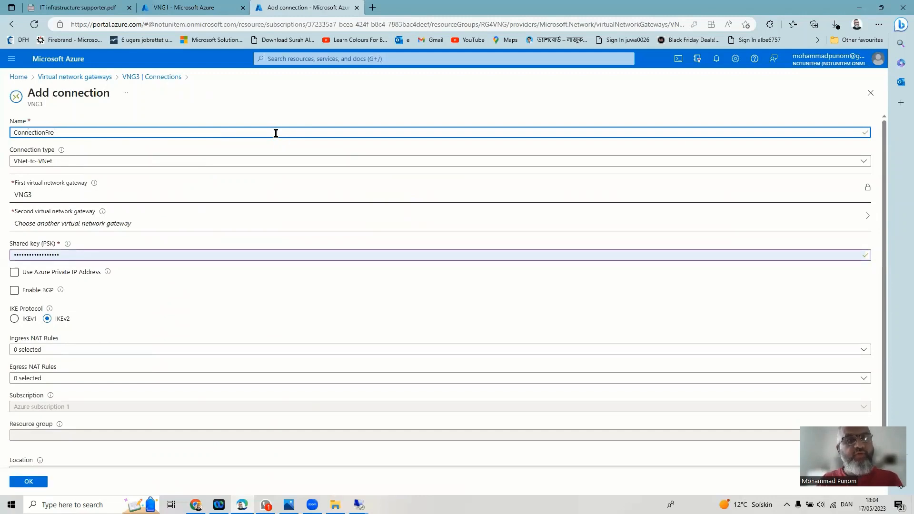
type("mV")
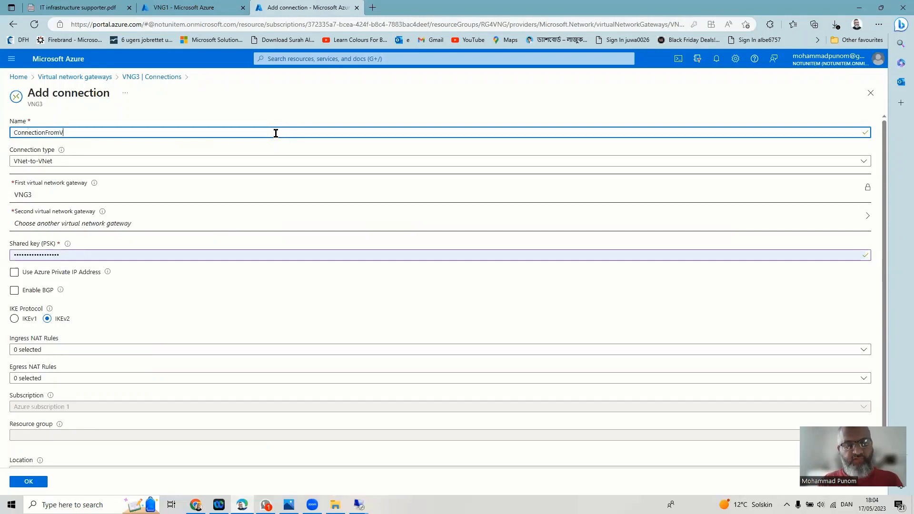
type("NG3")
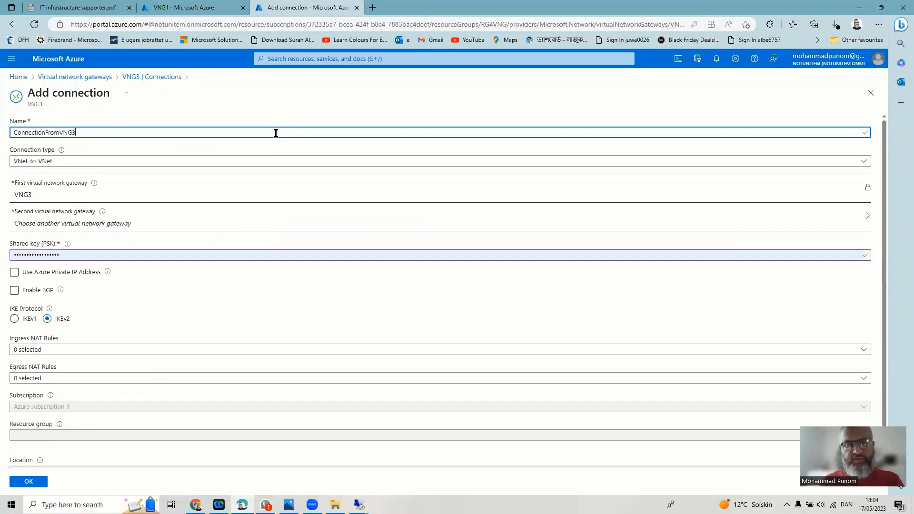
type("TOV")
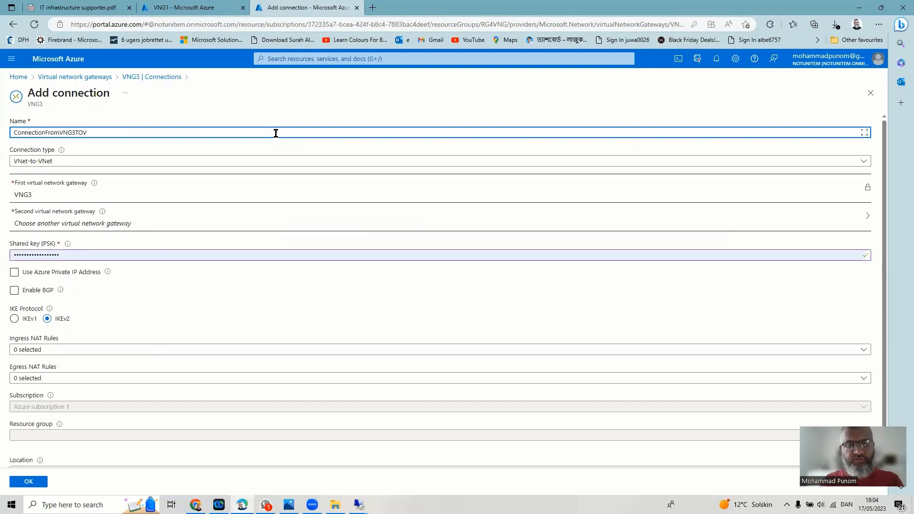
type("ng1")
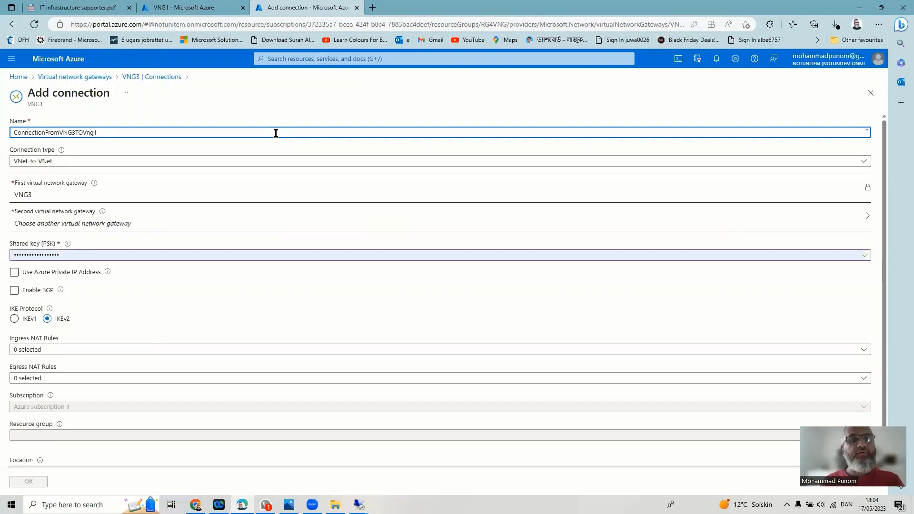
type("NG")
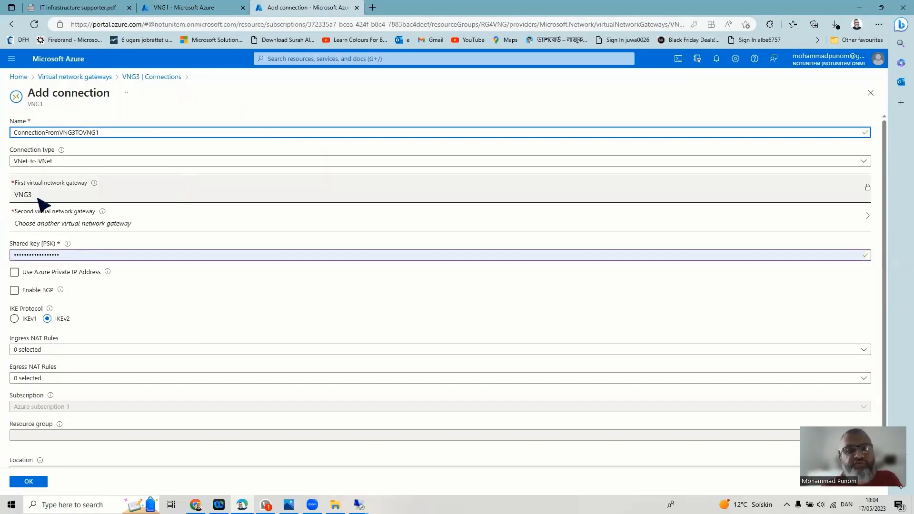
left_click(81, 227)
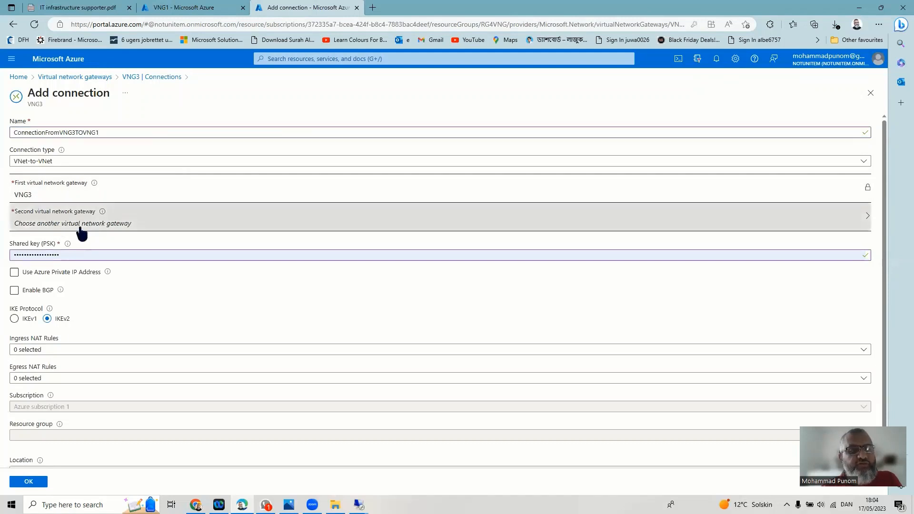
left_click(46, 161)
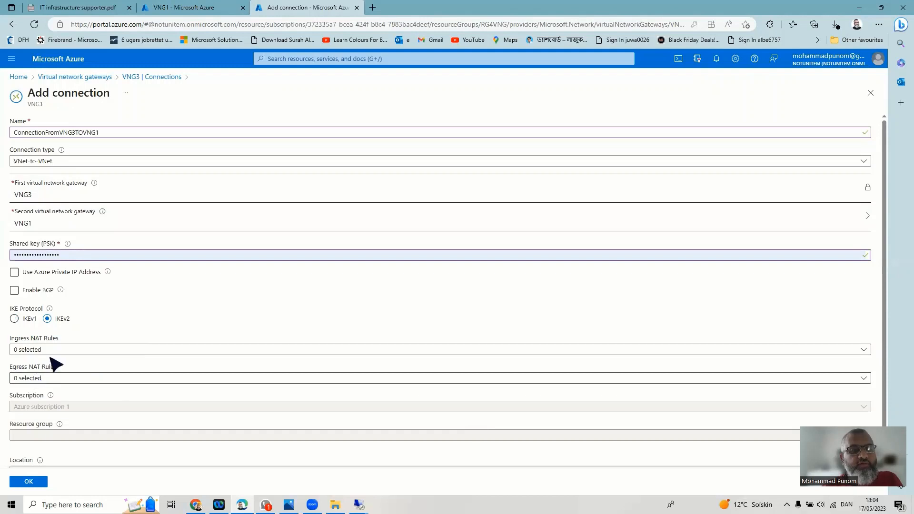
double_click(79, 255)
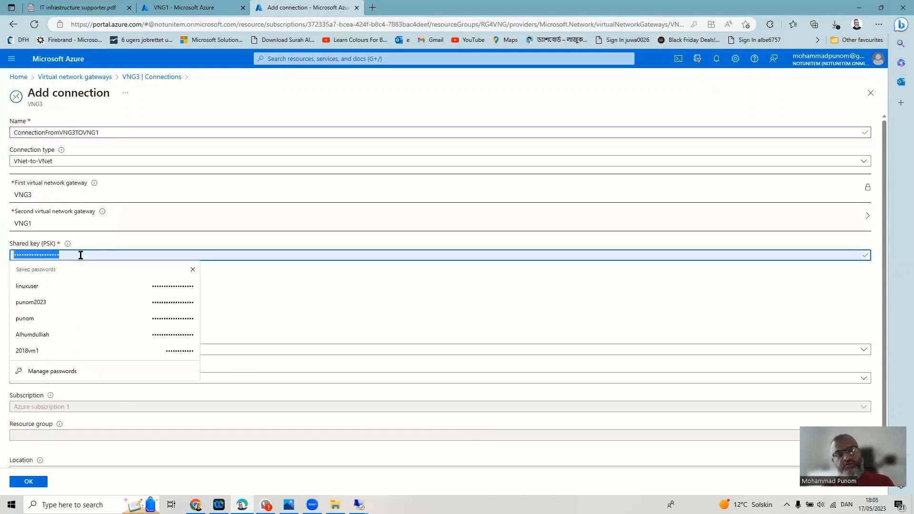
type("a")
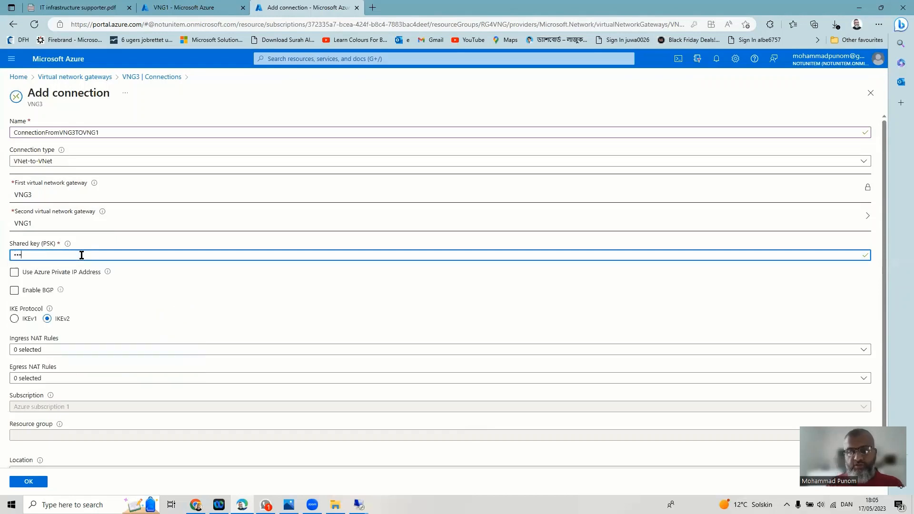
left_click(34, 482)
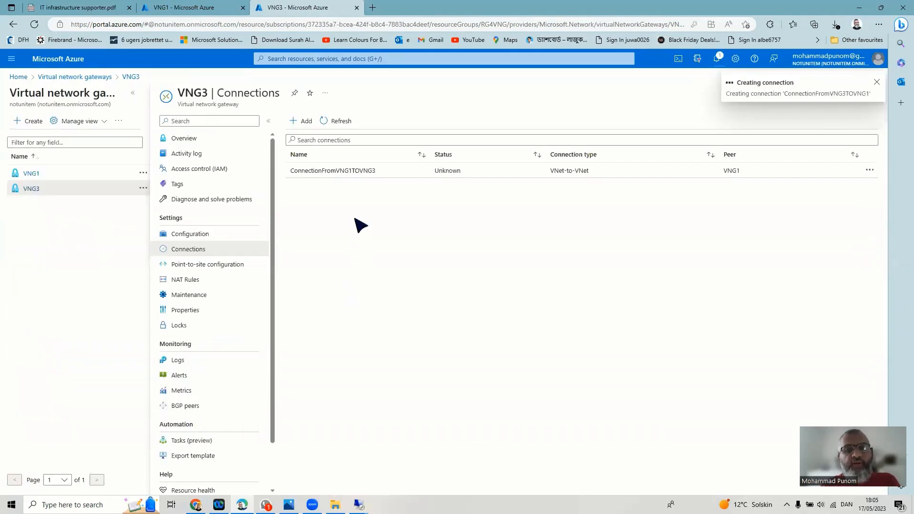
- Check notifications, then refresh VNG3's list to show ConnectionFromVNG3TOVNG1 as Updating
left_click(718, 59)
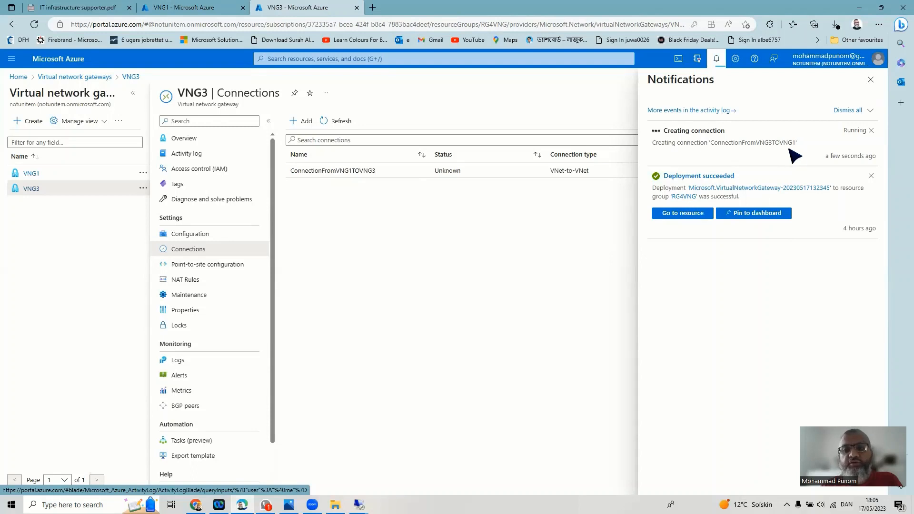
left_click(878, 81)
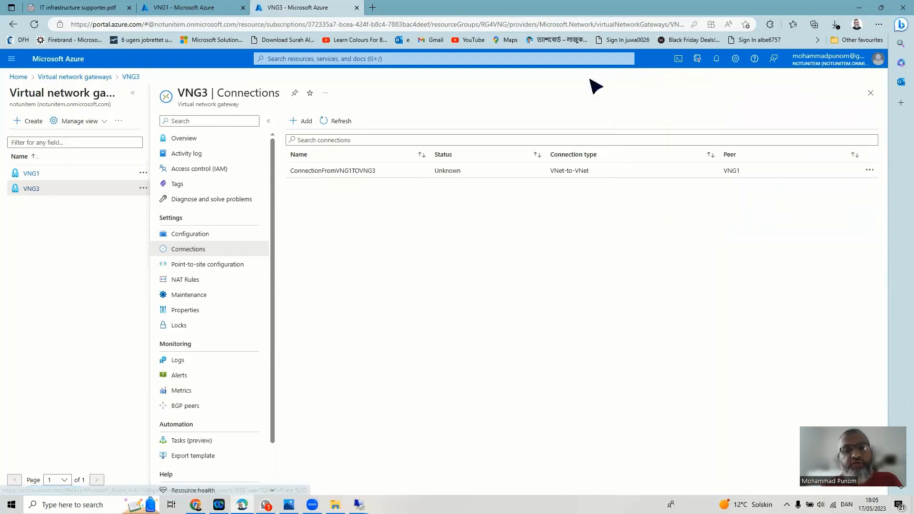
left_click(332, 125)
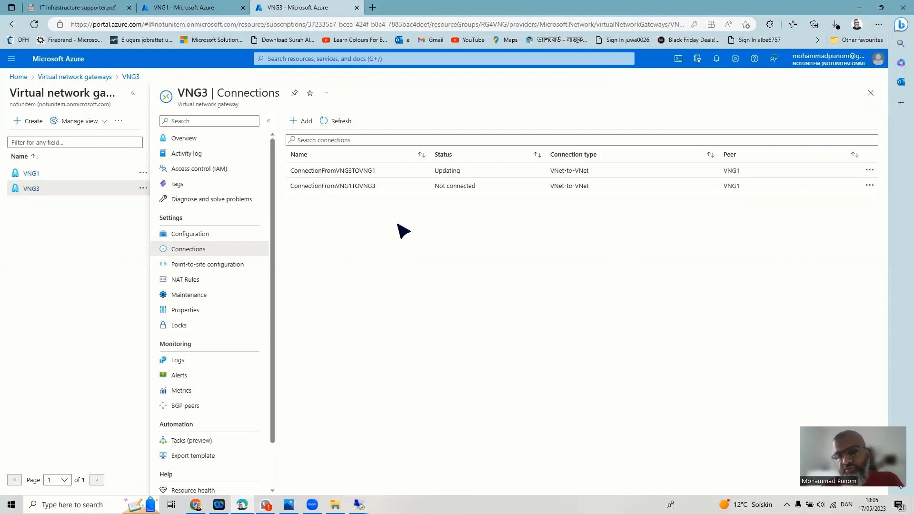
- Refresh VNG1's connections and confirm both VNG1–VNG3 connections show Connected
left_click(198, 10)
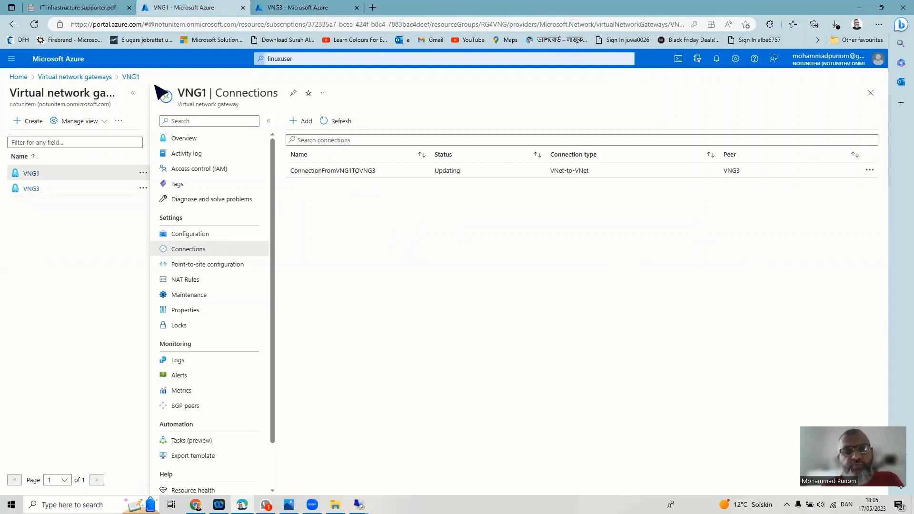
left_click(341, 121)
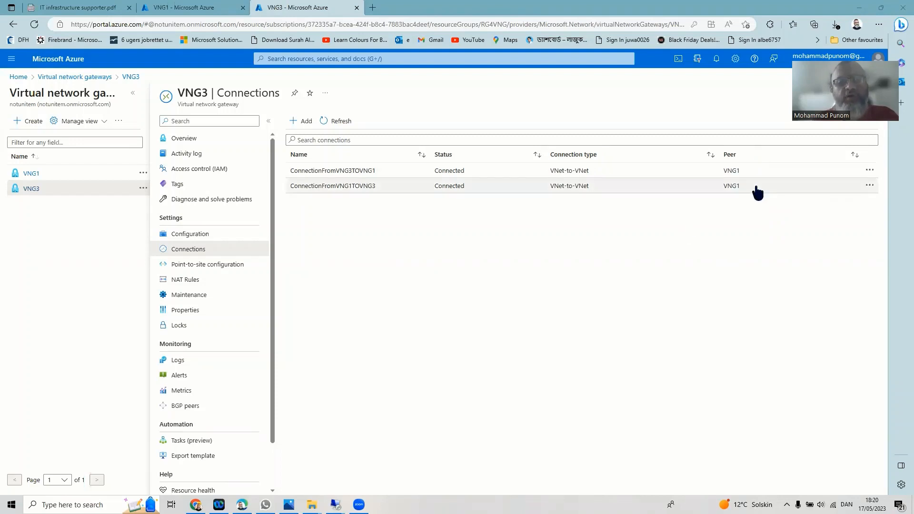
left_click(188, 10)
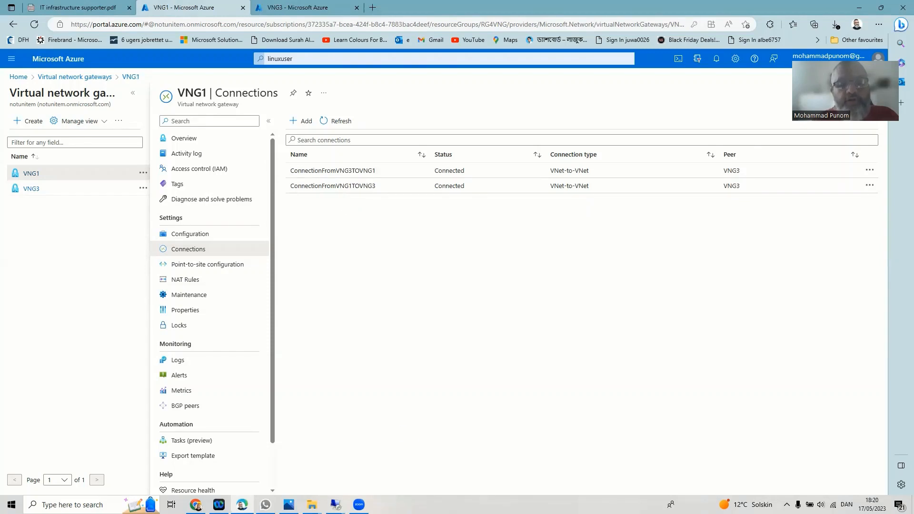
- Bring the vm1 session forward and run hostname, confirming vm1
mouse_move(335, 505)
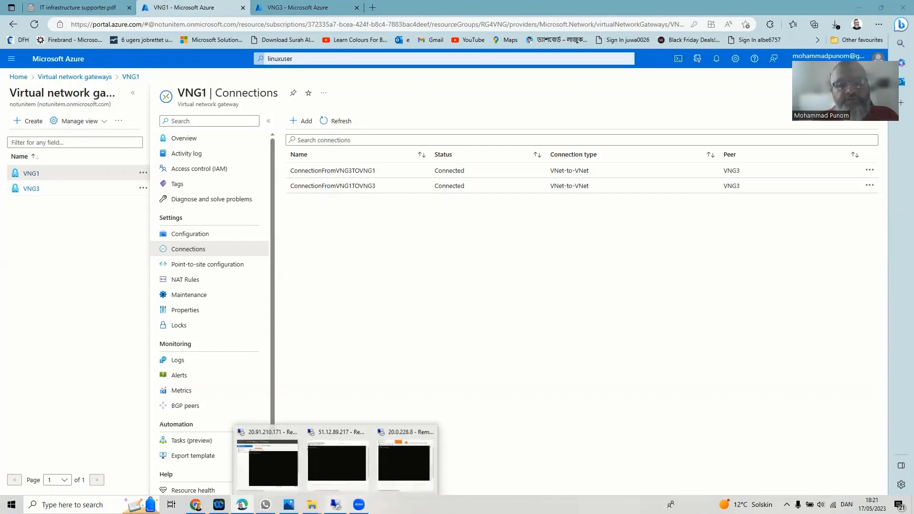
left_click(273, 475)
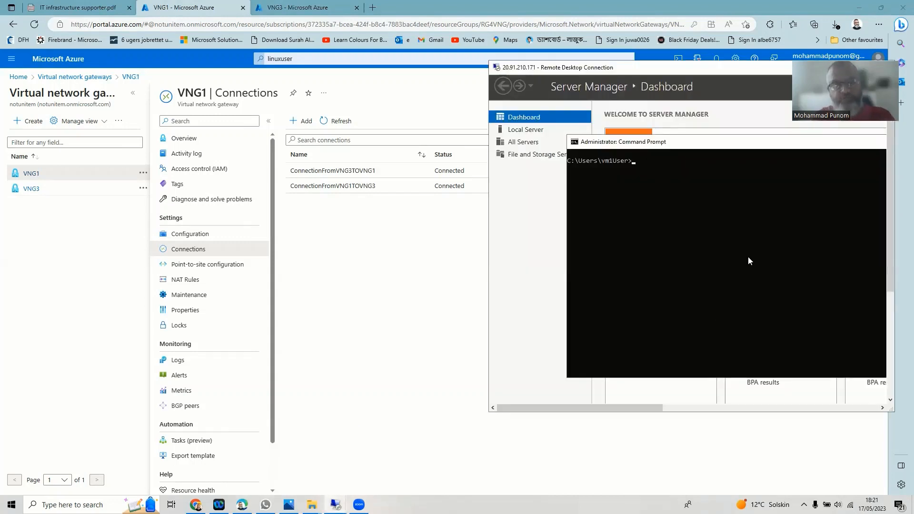
type("hod")
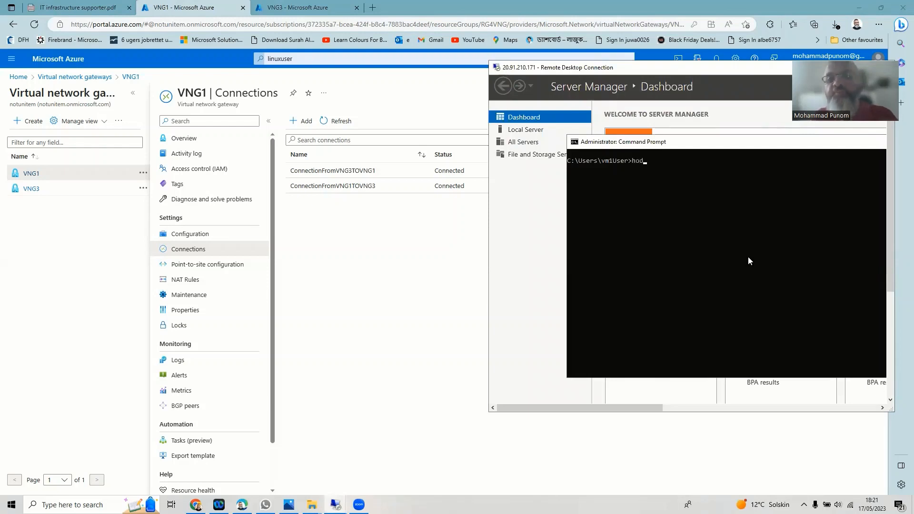
key("BackSpace")
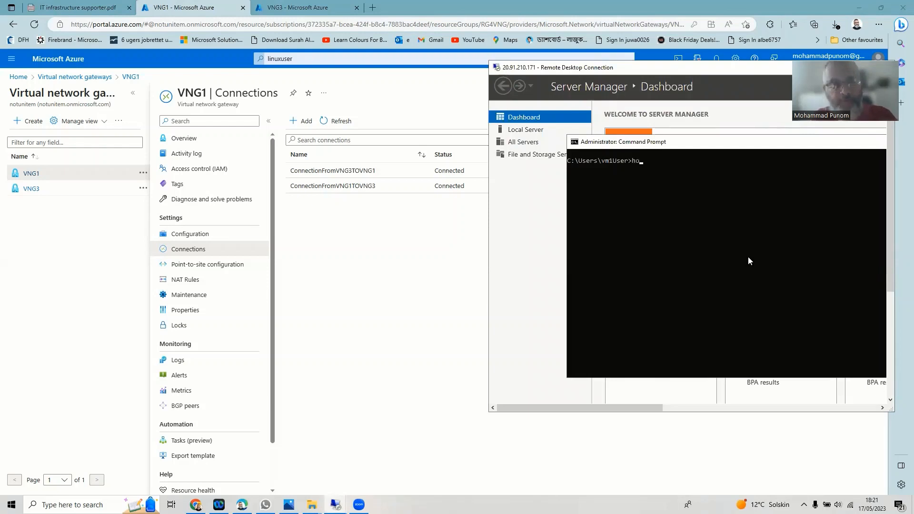
type("stname")
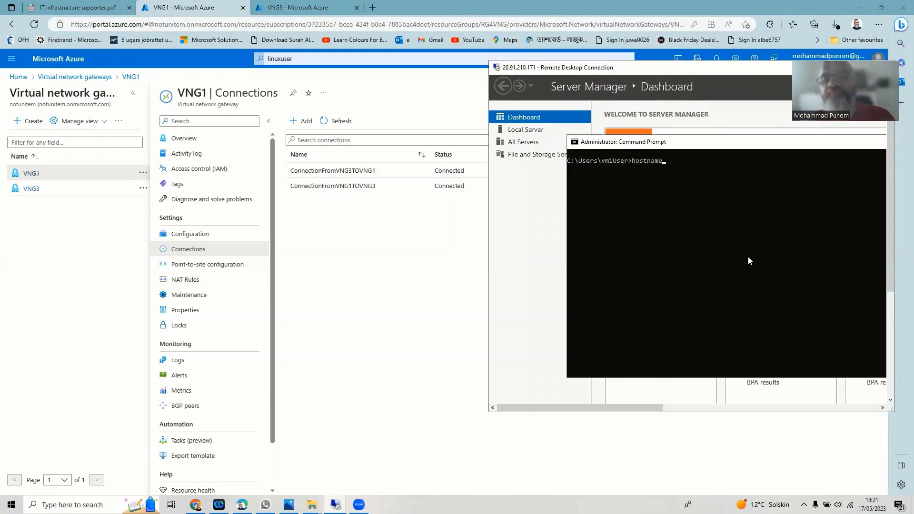
key("Return")
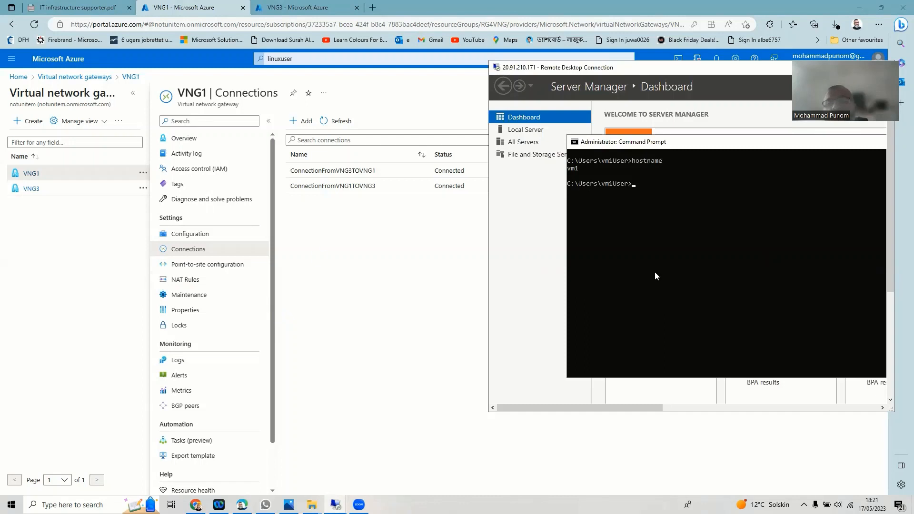
- Switch through the RDP sessions and minimize the 51.12.89.217 window
left_click(336, 505)
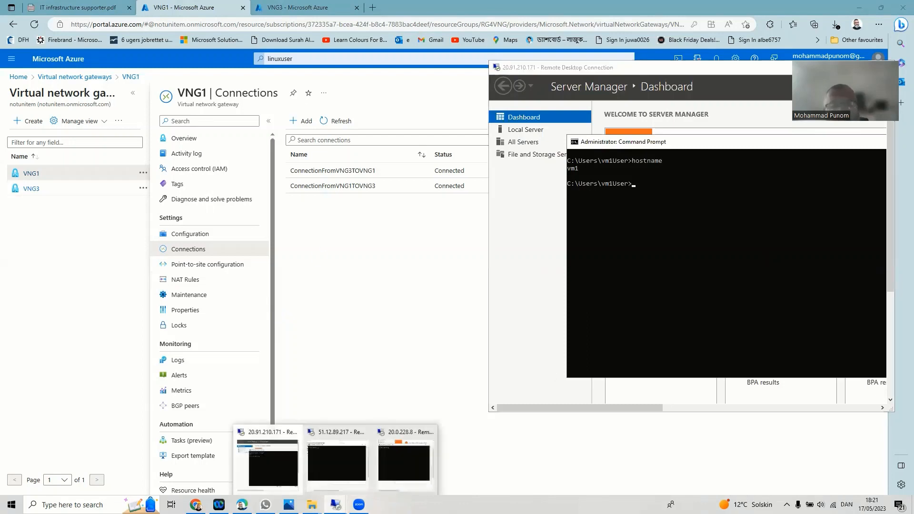
left_click(289, 484)
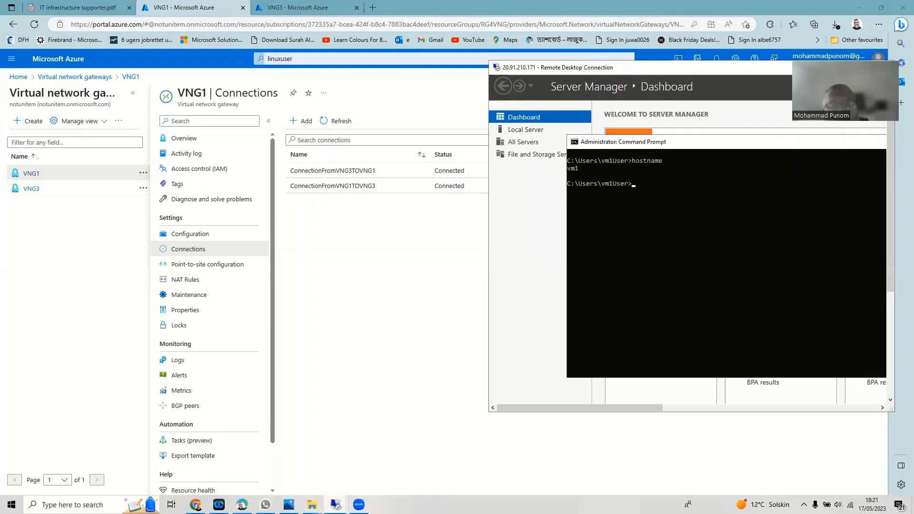
left_click(336, 504)
left_click(336, 459)
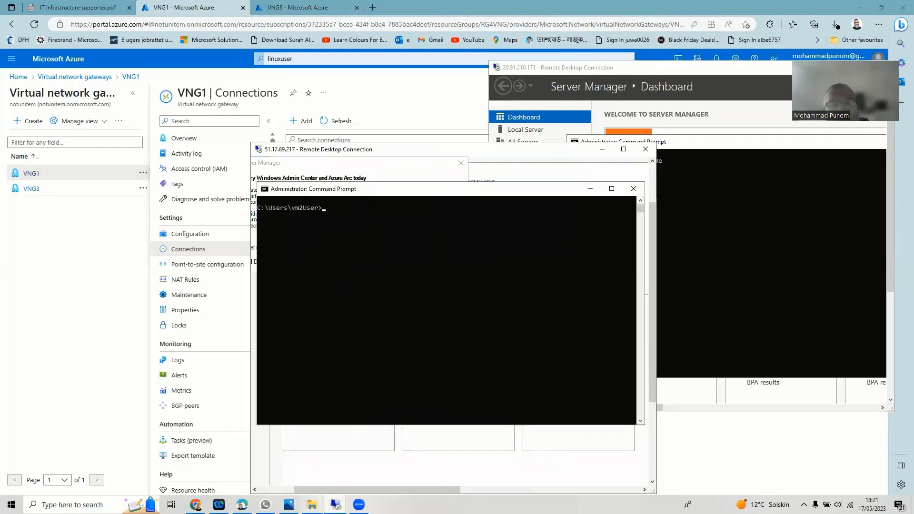
left_click(335, 505)
left_click(404, 463)
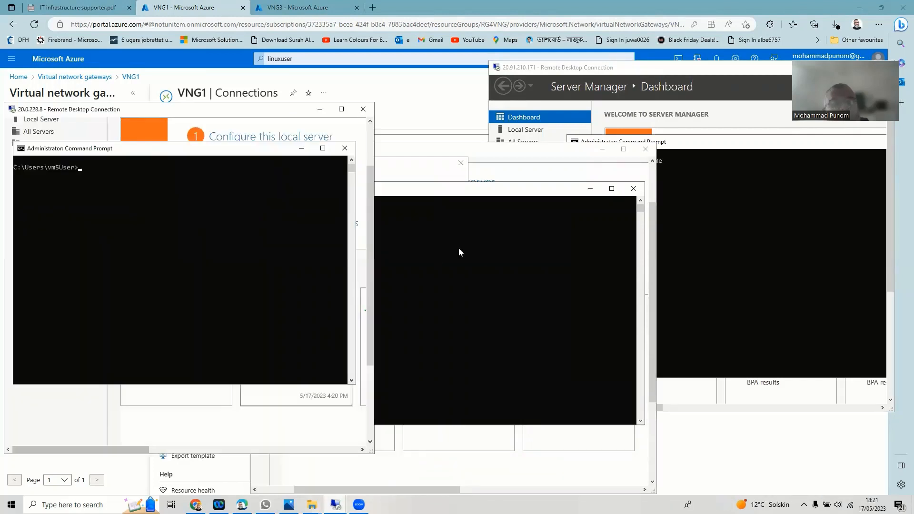
left_click(602, 150)
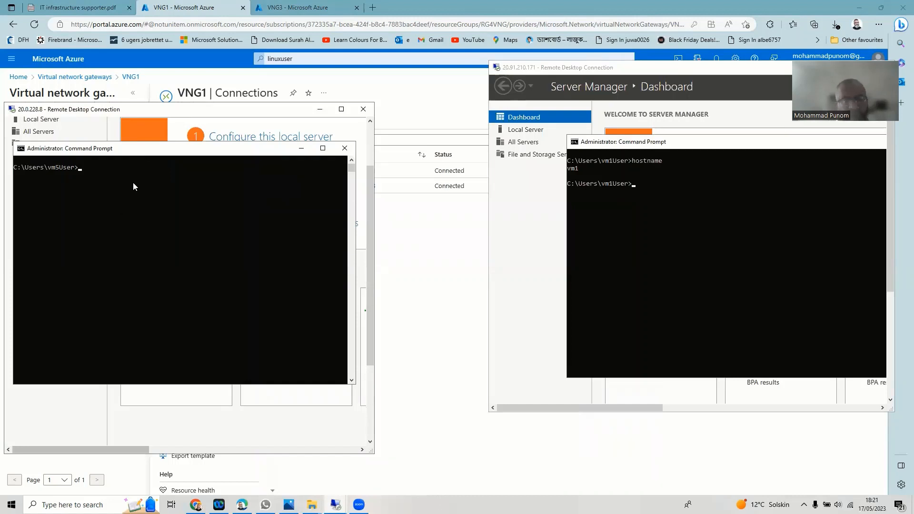
- Run hostname in the 20.0.228.8 session to confirm vm5, then start a ping in vm1
type("hos")
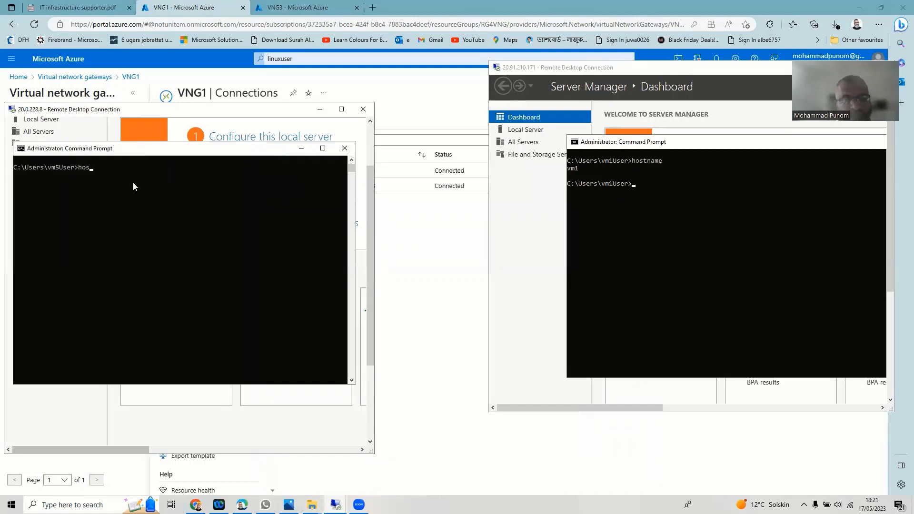
type("tname")
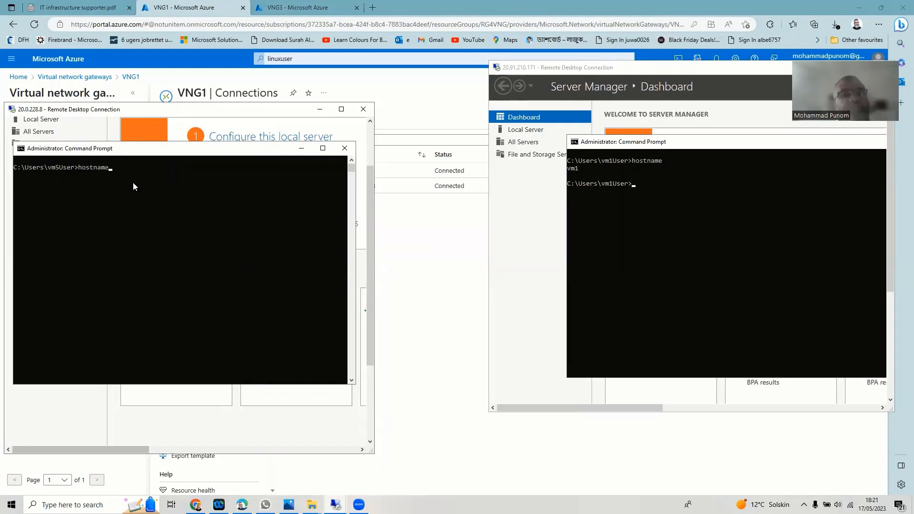
key("Return")
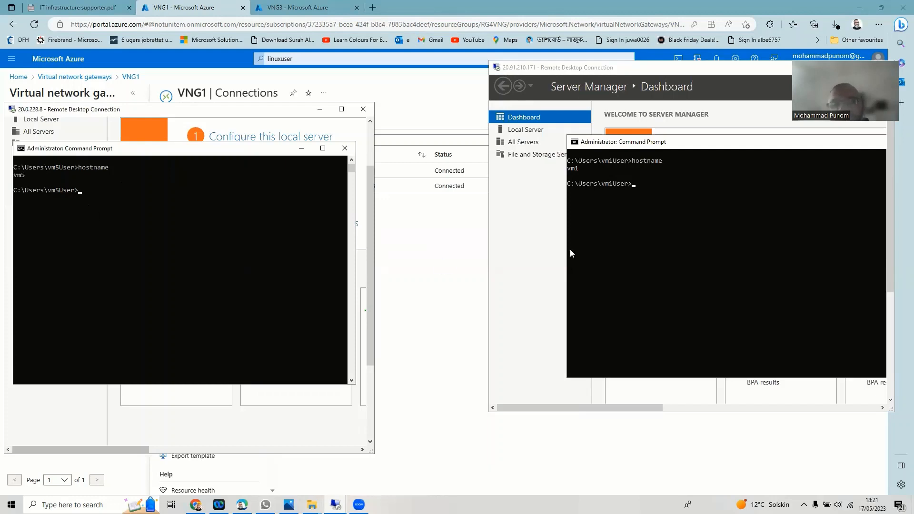
left_click(633, 185)
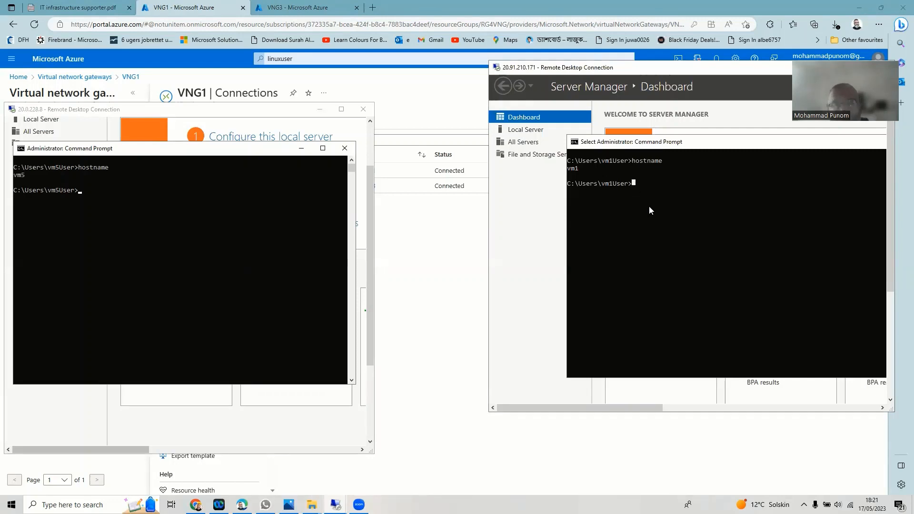
type("ping")
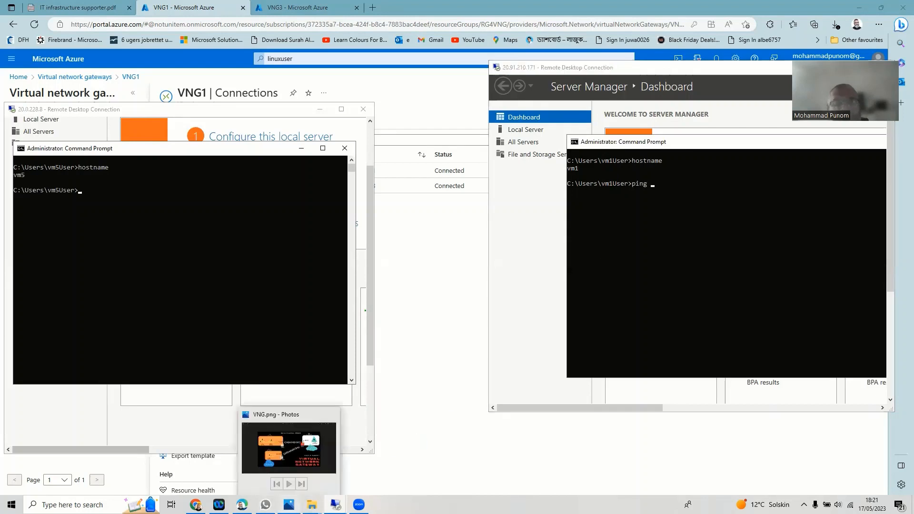
left_click(289, 504)
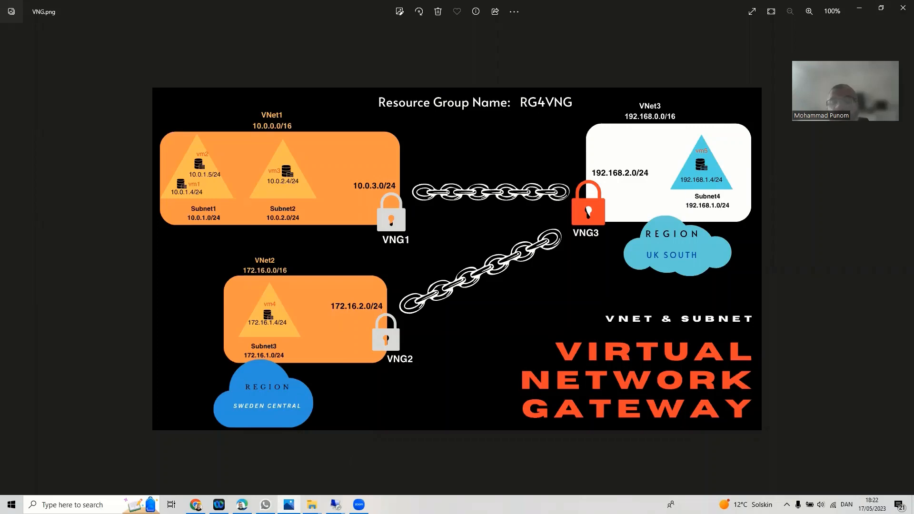
left_click(862, 8)
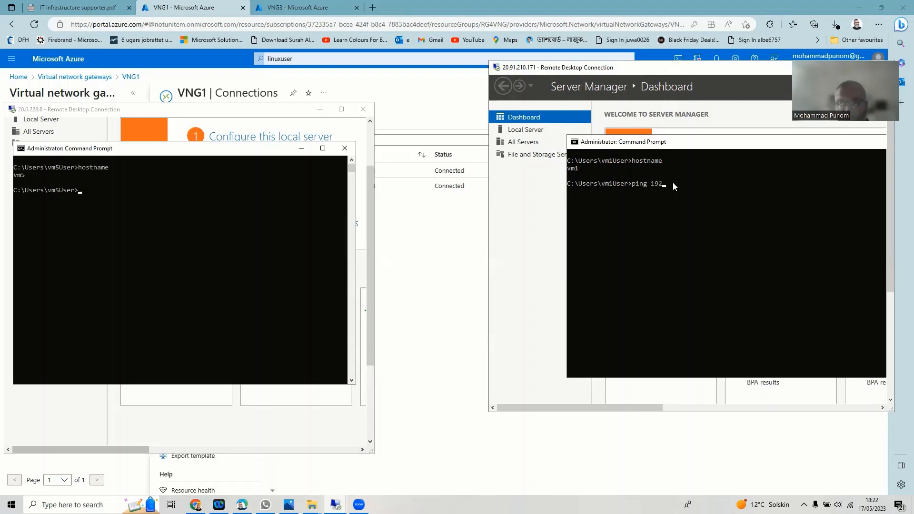
- Ping 192.168.1.4 from vm1 and 10.0.1.4 from vm5; both time out. Then enter firewall.cpl on vm5
type("168.1.4")
key("Return")
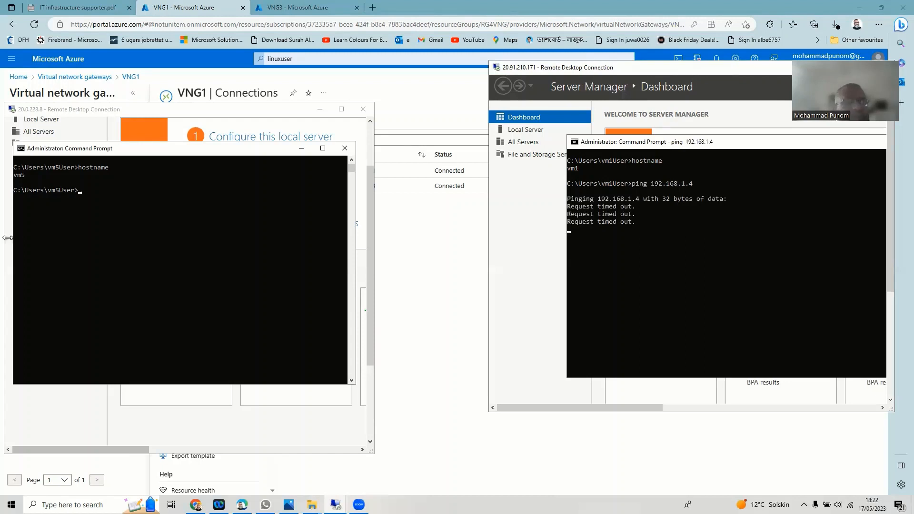
left_click(87, 192)
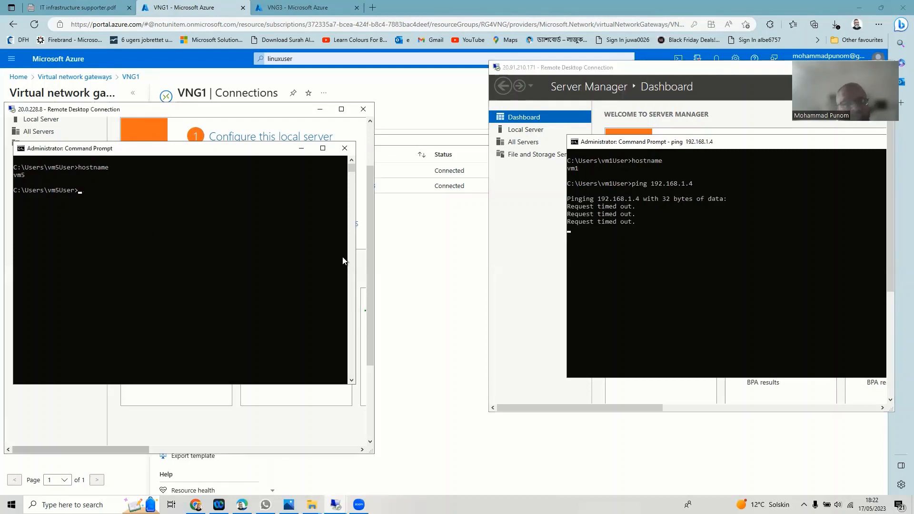
type("pin")
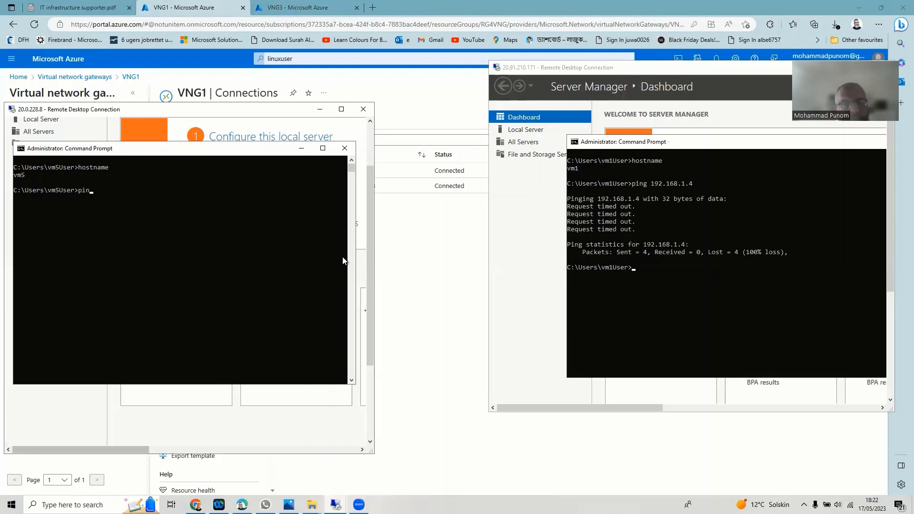
type("g 10.0.")
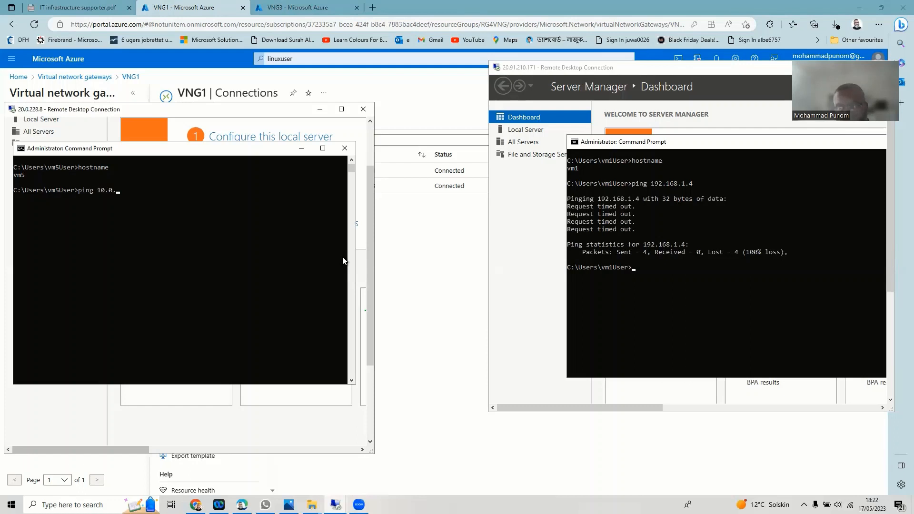
type("1.4")
key("Return")
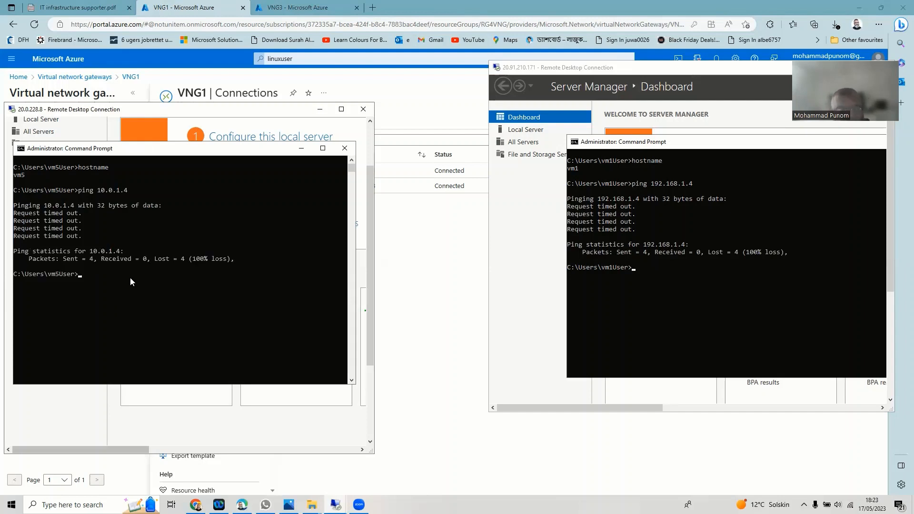
type("firewall.")
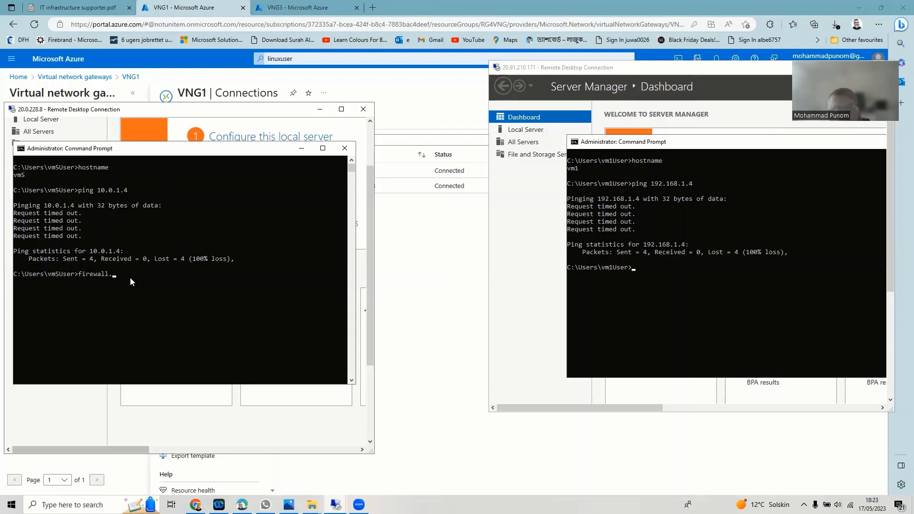
type("cpl")
- On vm5, turn off Windows Defender Firewall for private and public networks and confirm with OK
key("Return")
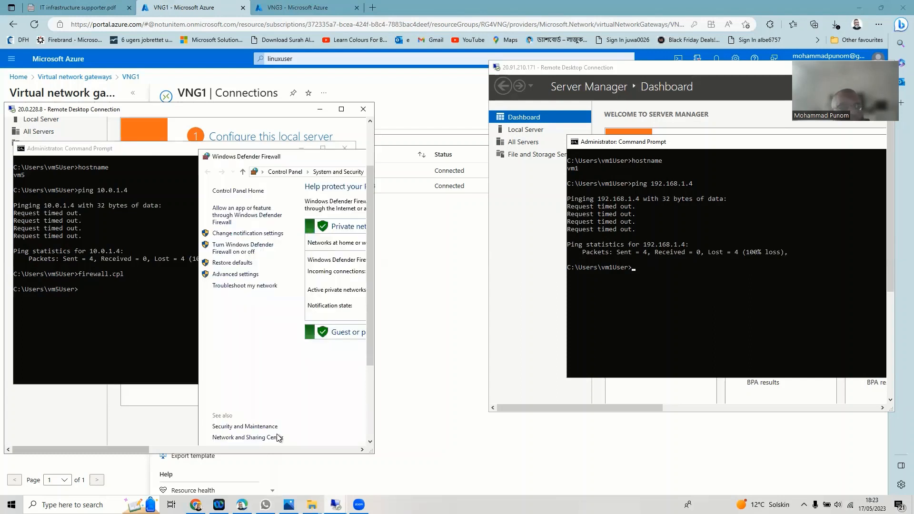
left_click_drag(108, 449, 155, 451)
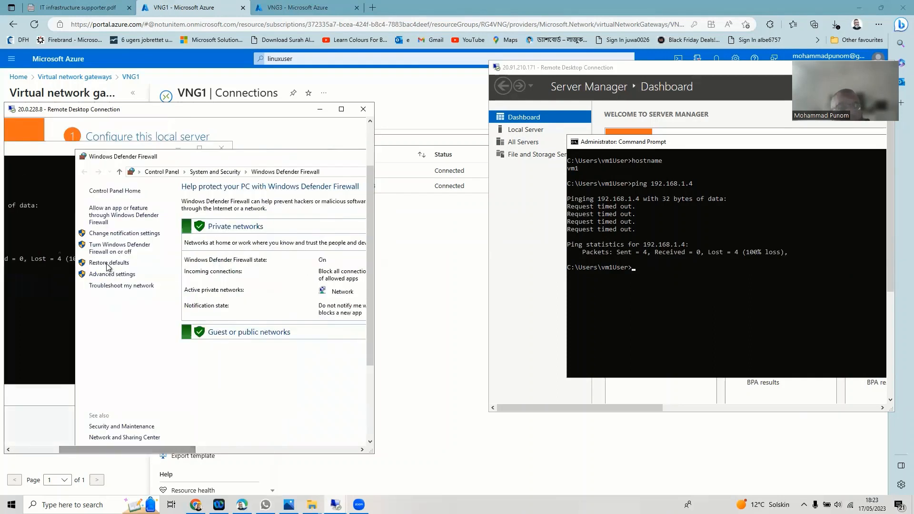
left_click(114, 249)
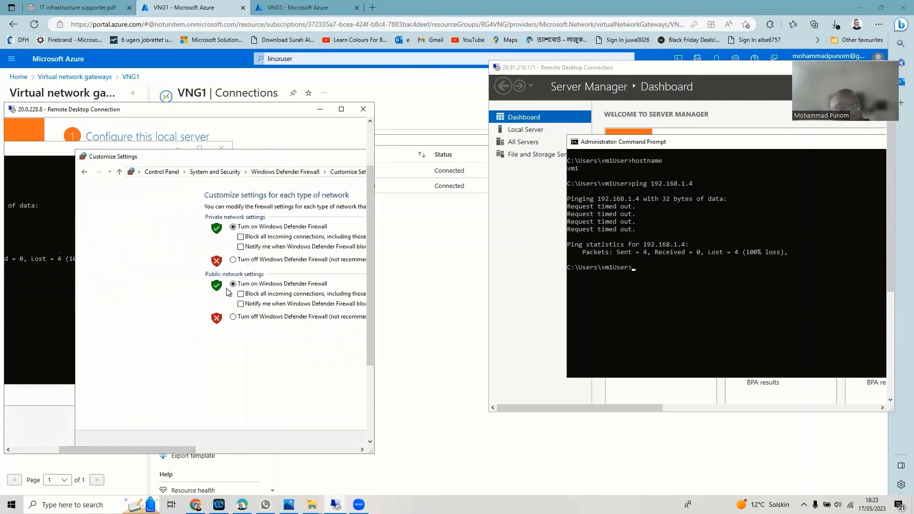
left_click(233, 259)
left_click(234, 318)
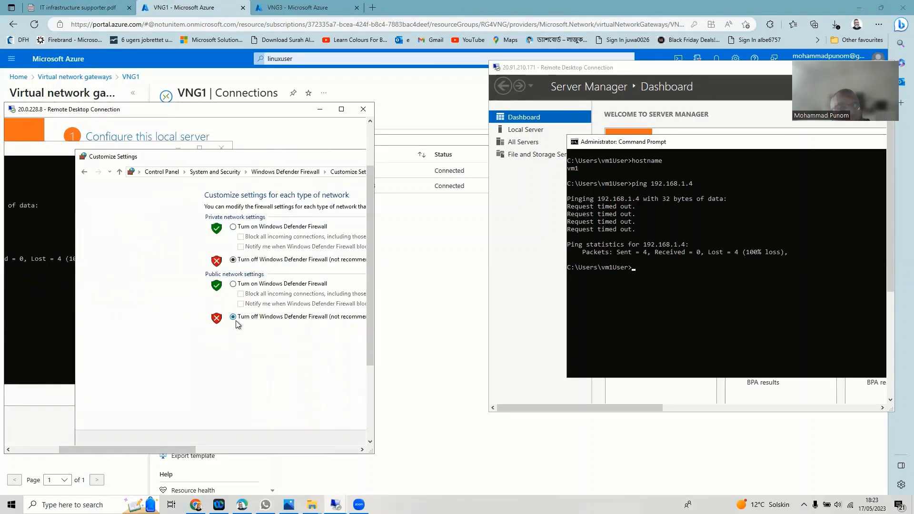
left_click_drag(370, 351, 374, 395)
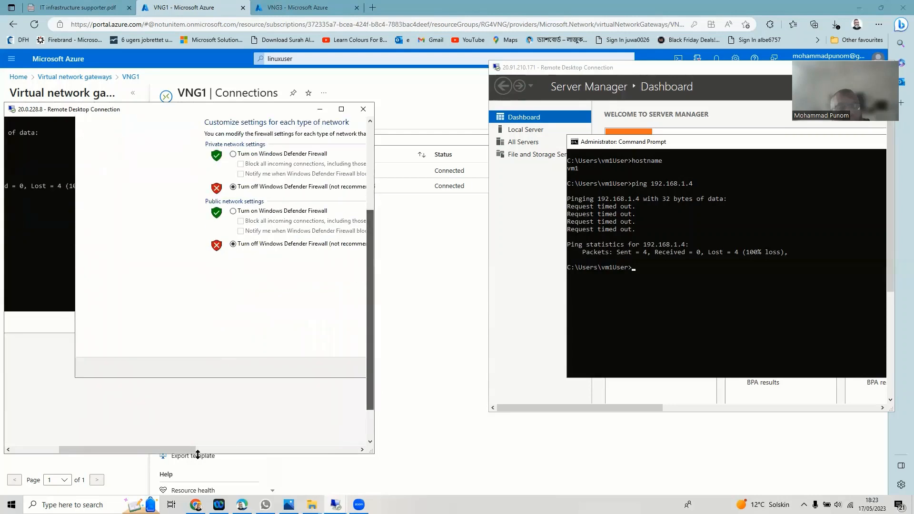
left_click_drag(182, 449, 306, 450)
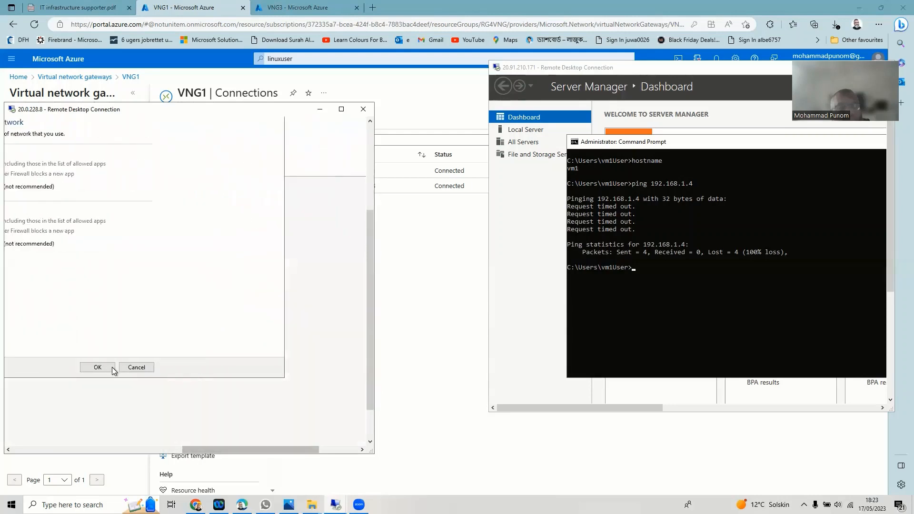
left_click(111, 368)
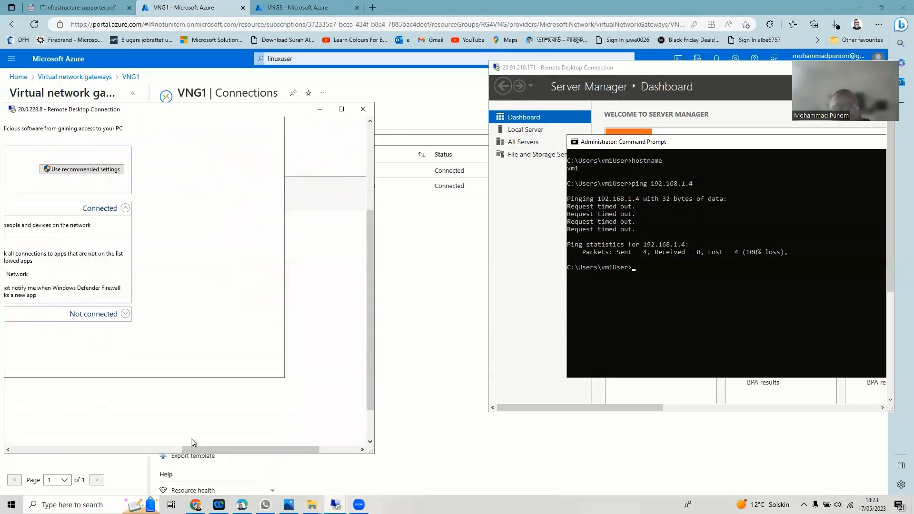
left_click_drag(197, 449, 6, 459)
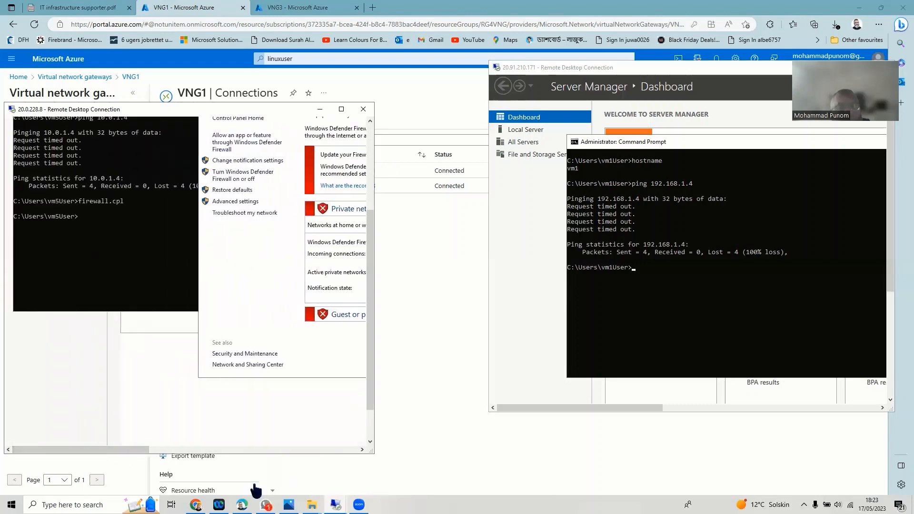
- Ping 10.0.1.4 again from vm5's Command Prompt; it still gets no replies
left_click(93, 216)
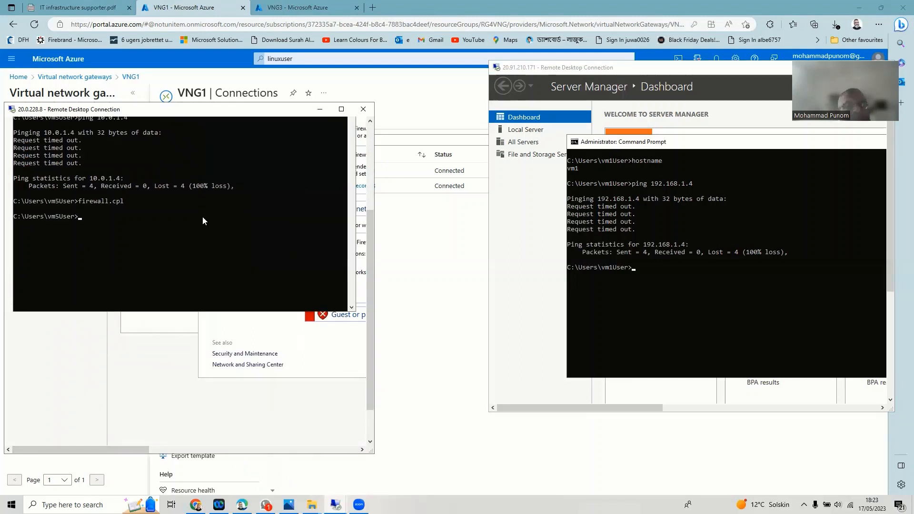
type("ping 10.0.1.4")
key("Return")
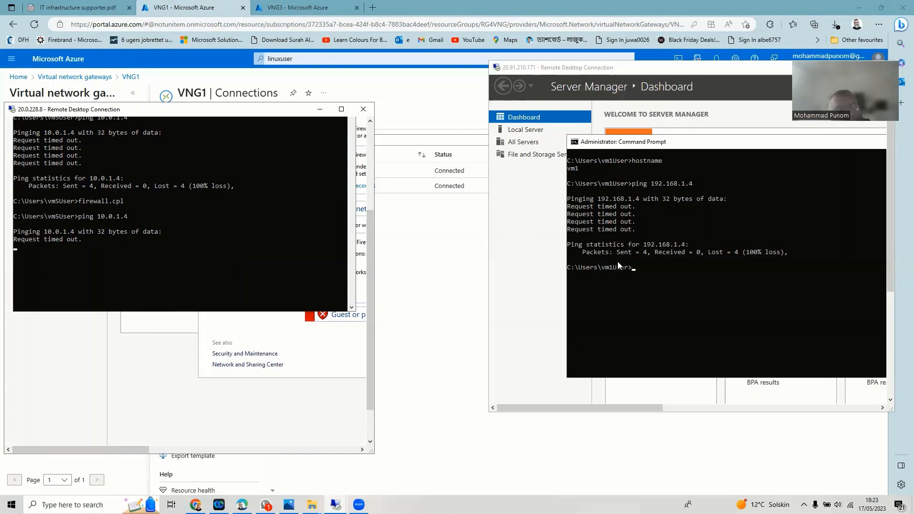
- Run firewall.cpl in vm1's Command Prompt to open Windows Defender Firewall
left_click(634, 270)
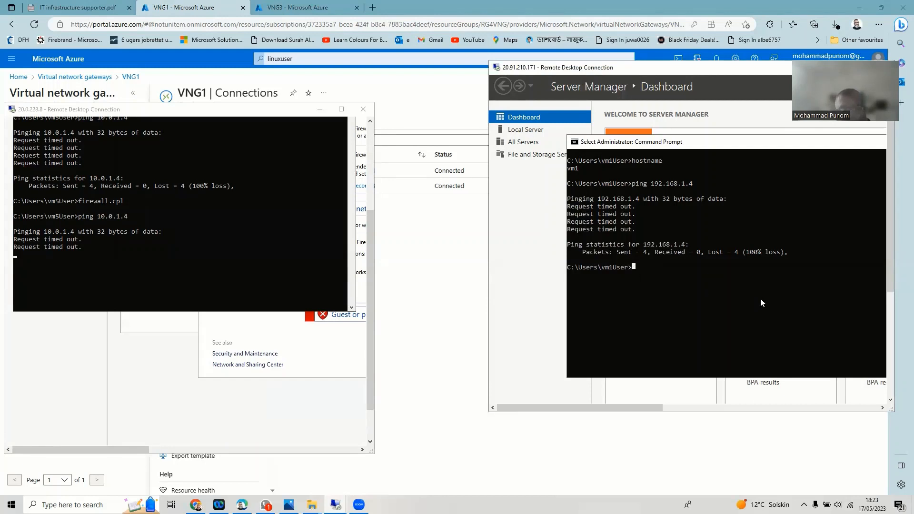
type("firewa")
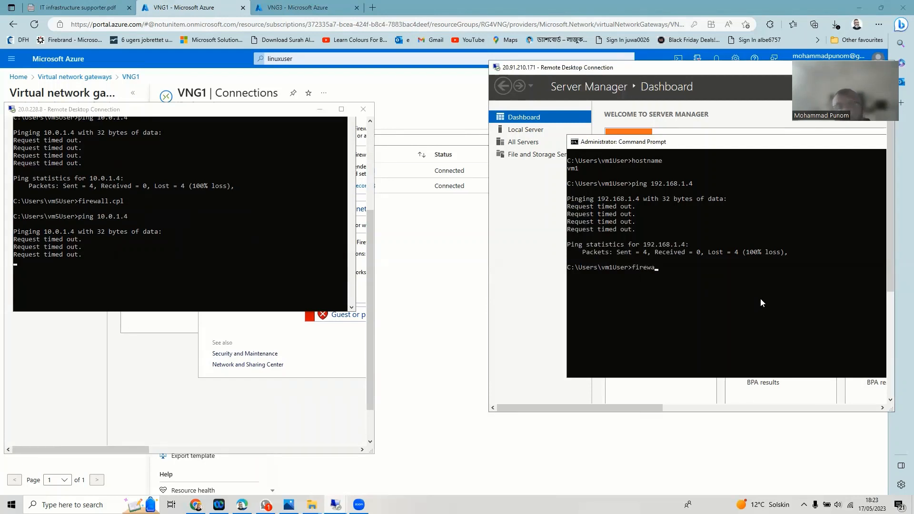
type("ll.cpl")
key("Return")
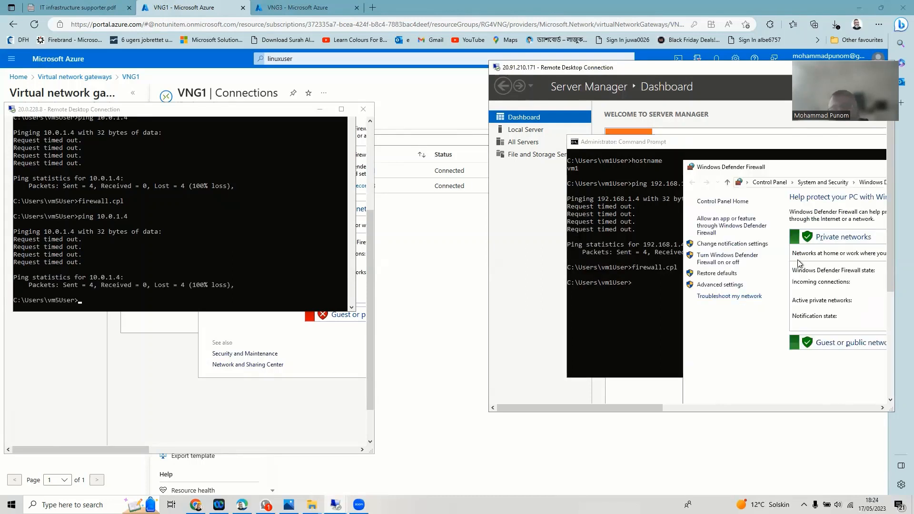
- On vm1, turn off the firewall for private and public networks, then return to its Command Prompt
left_click(729, 259)
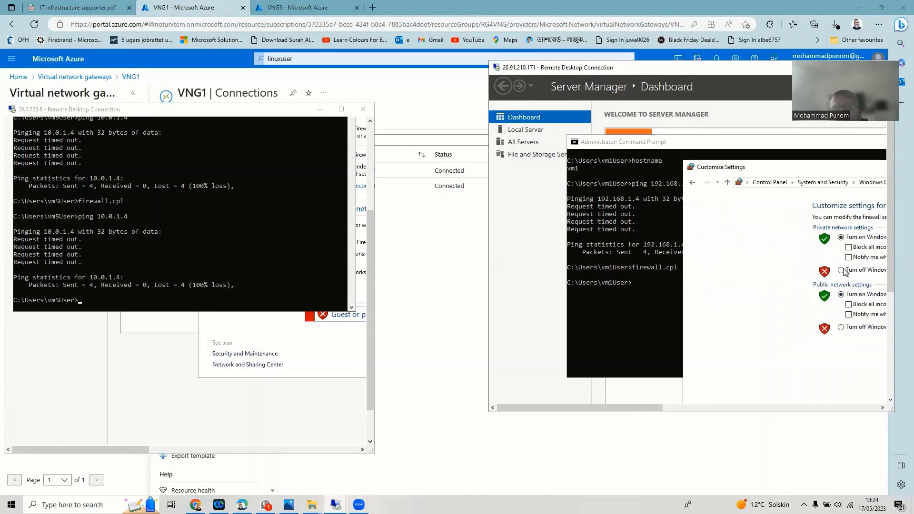
left_click(841, 270)
left_click(841, 328)
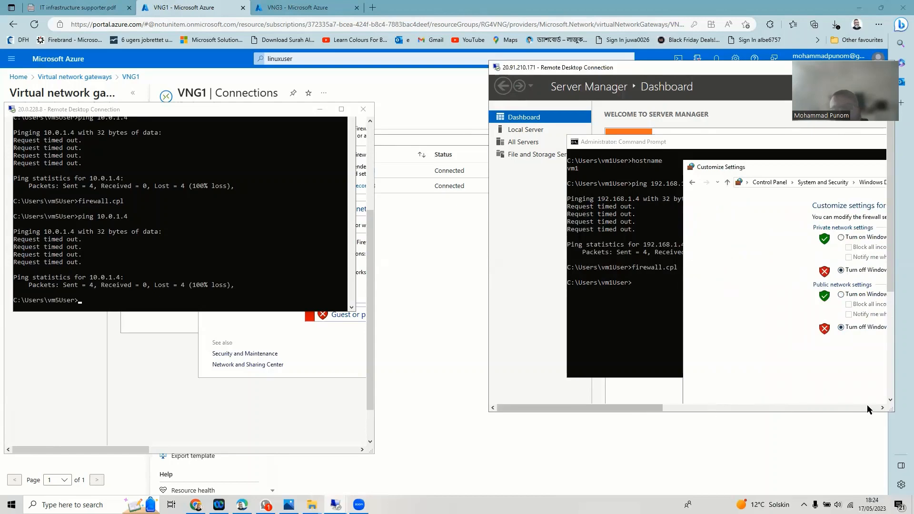
left_click(825, 407)
left_click(890, 333)
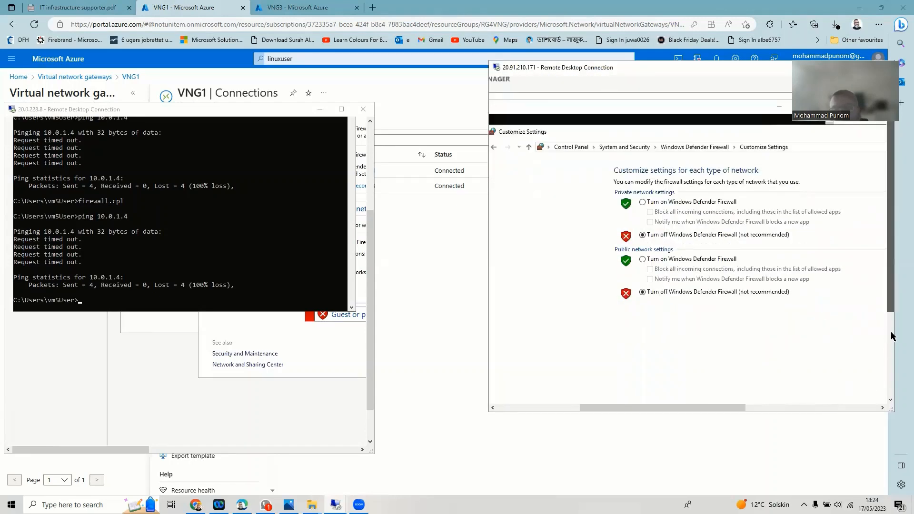
left_click(833, 357)
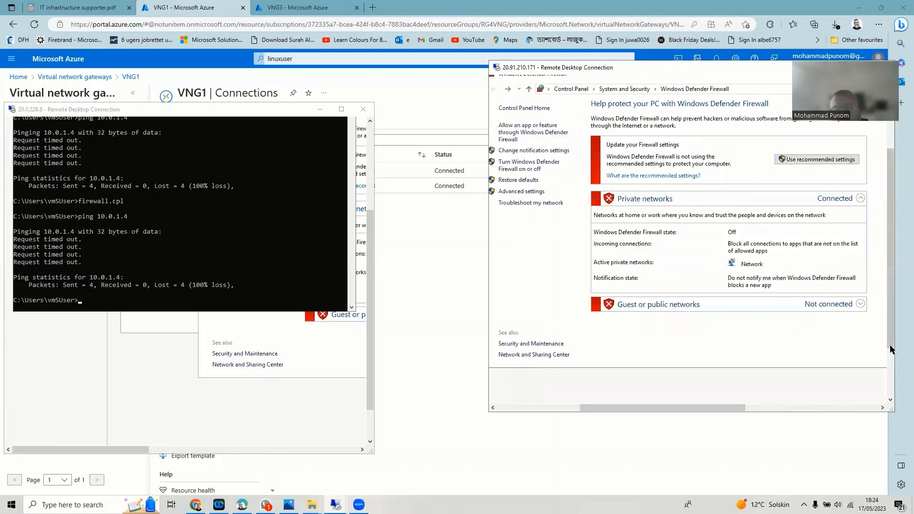
left_click_drag(892, 350, 739, 428)
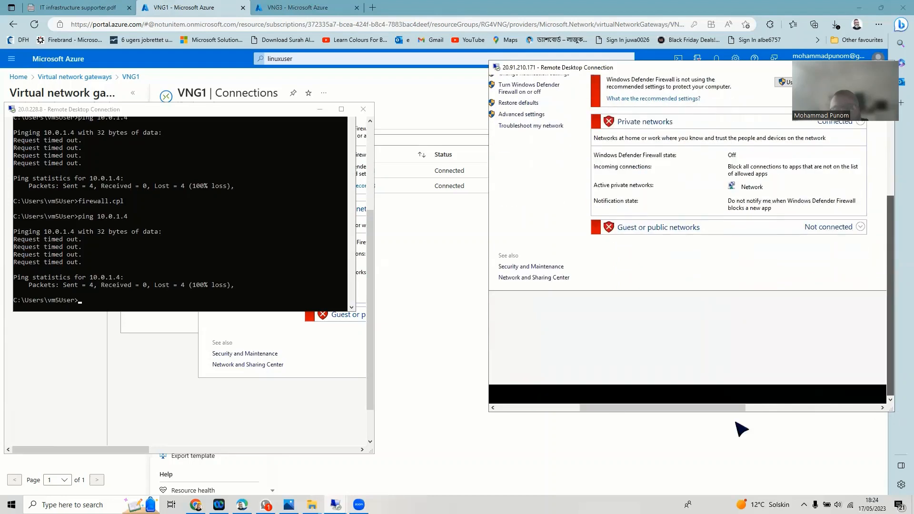
left_click(557, 407)
left_click(640, 395)
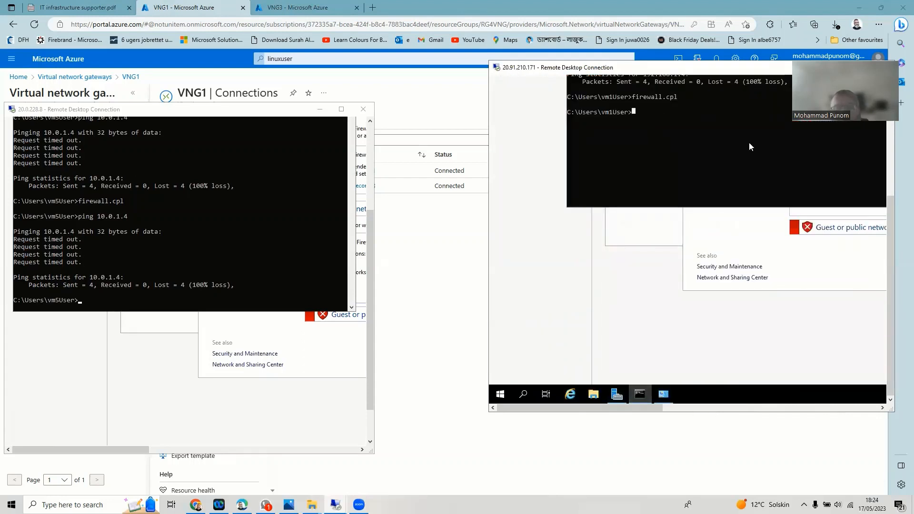
- Re-run ping 192.168.1.4 from vm1, which now gets replies
key("Up")
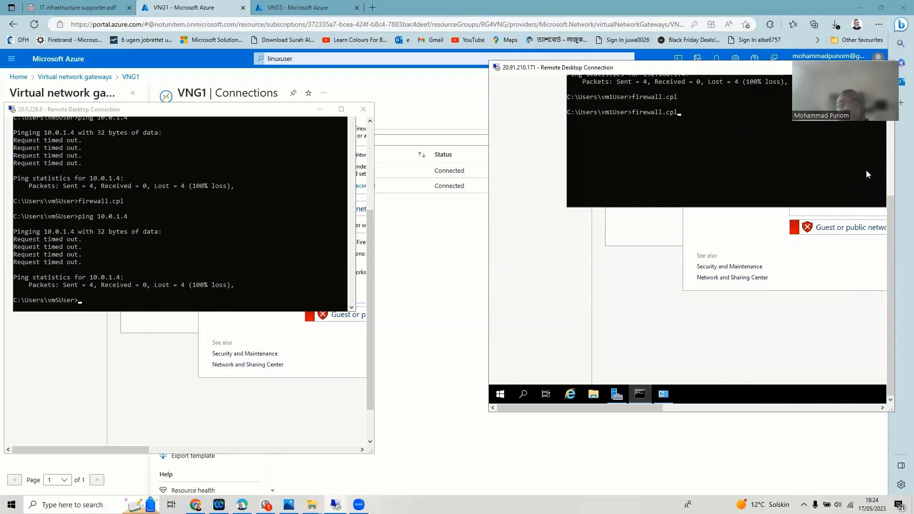
key("Up")
key("Return")
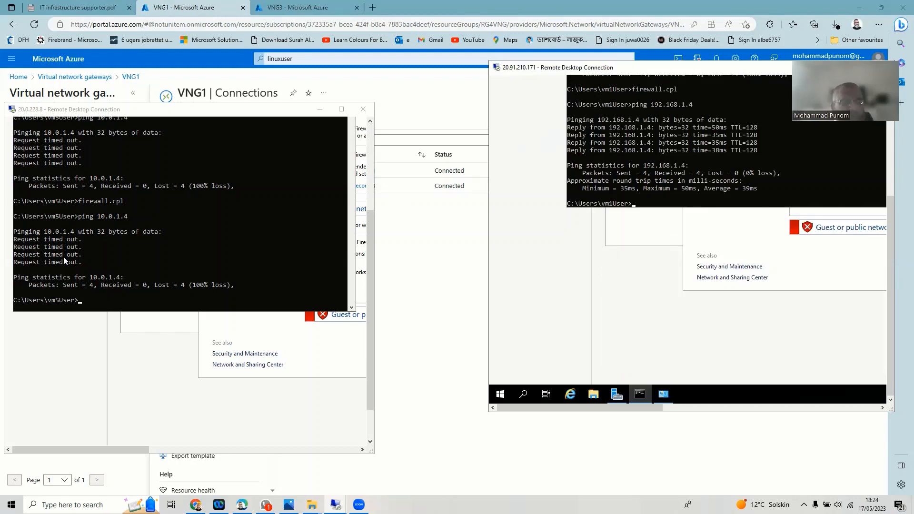
- Re-run ping 10.0.1.4 from vm5 successfully and bring up the 51.12.89.217 session
left_click(82, 303)
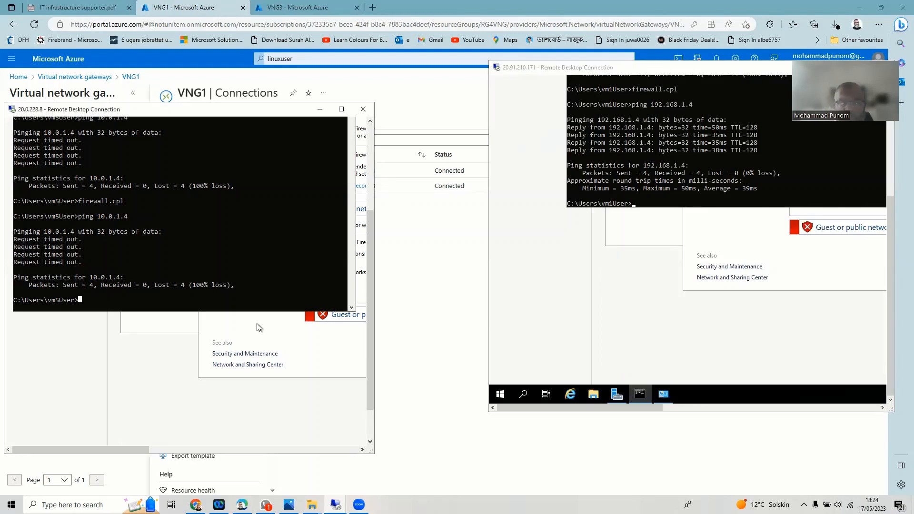
key("Up")
key("Return")
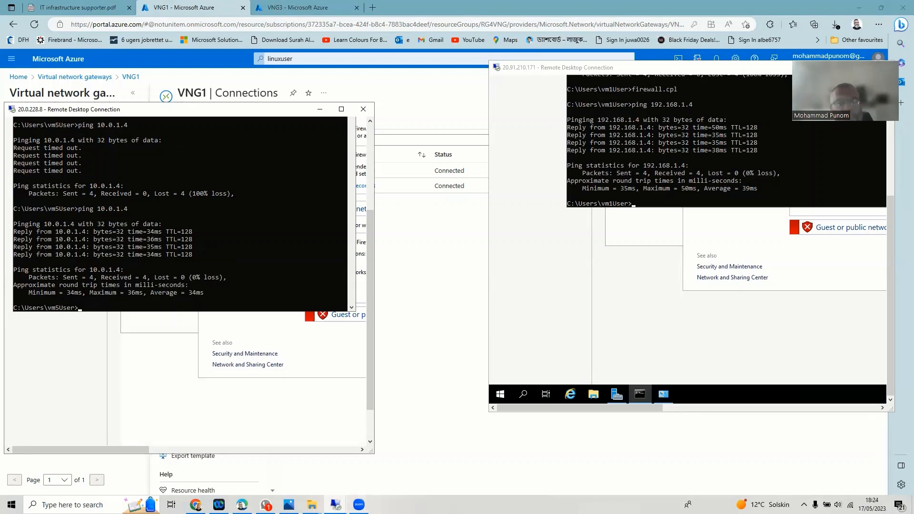
mouse_move(336, 504)
left_click(341, 467)
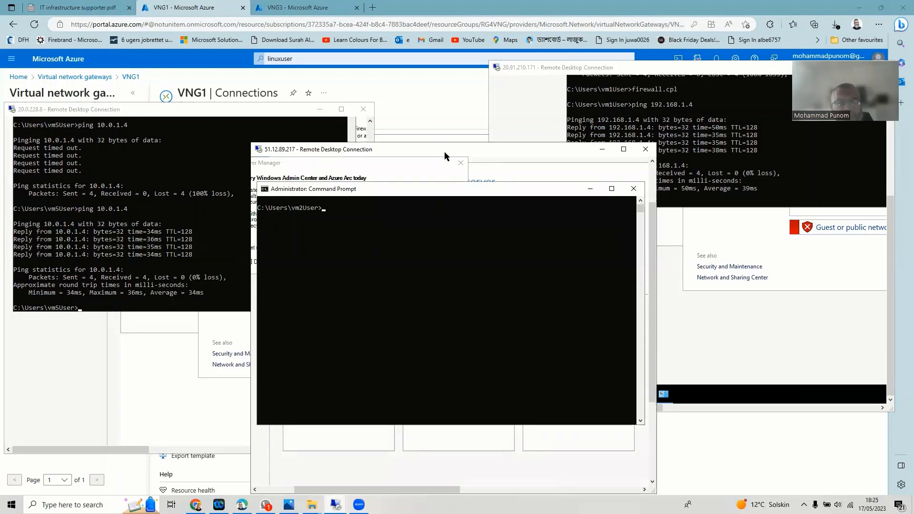
- Move the 51.12.89.217 window aside and run hostname to confirm it is vm2
left_click_drag(444, 151, 293, 166)
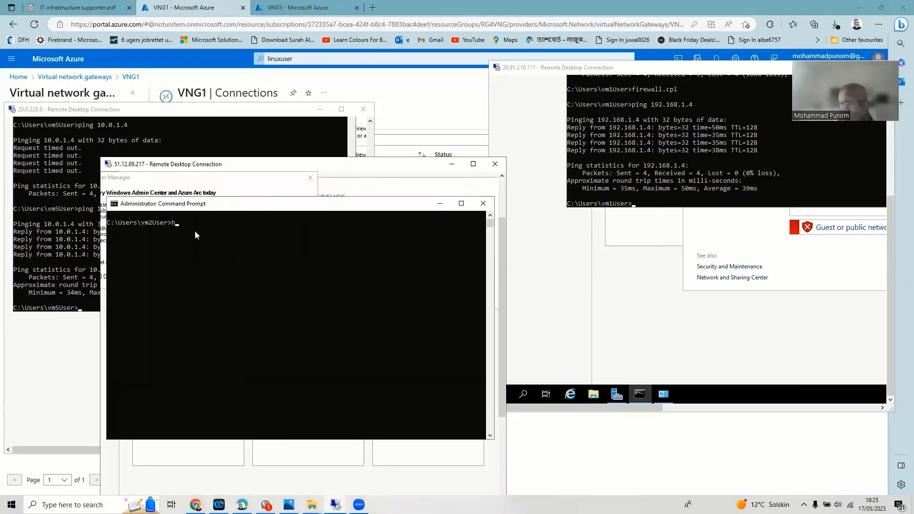
type("hot")
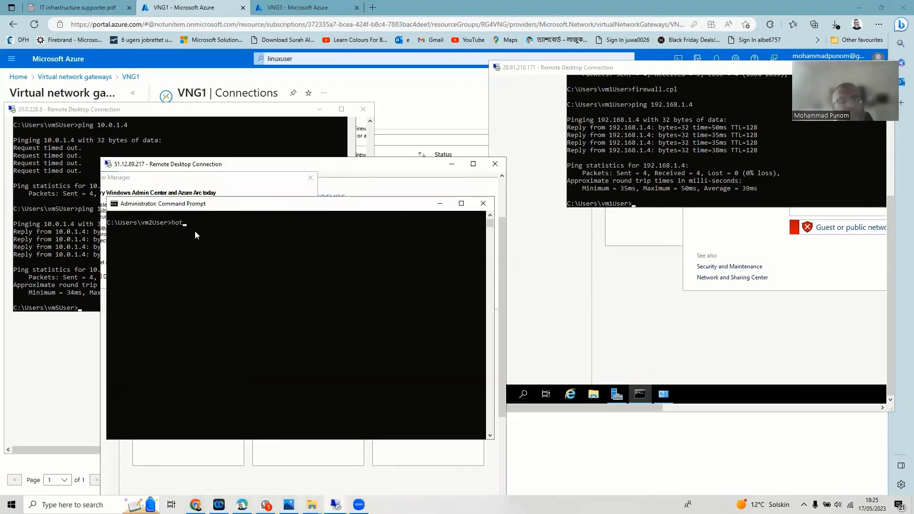
type("stname")
key("Return")
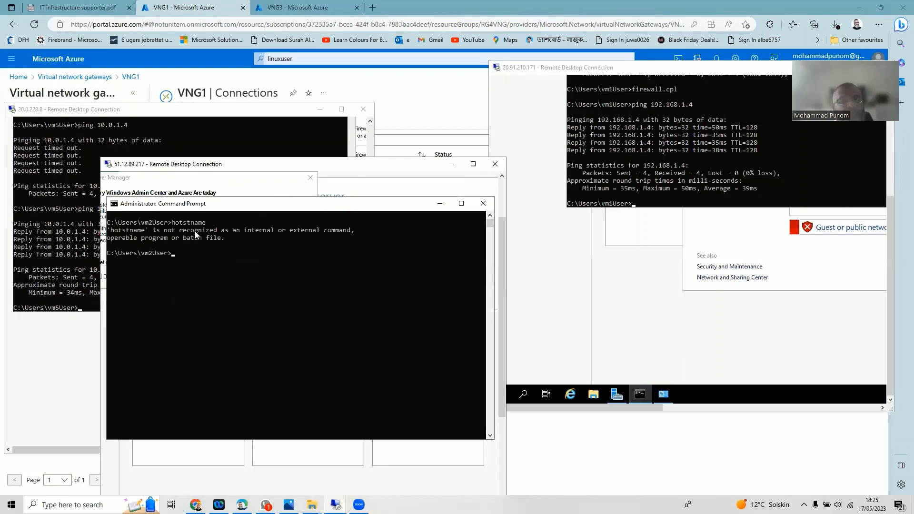
type("hostname")
key("Return")
- Ping 192.168.1.4 from vm2 with 0% loss, then return to the vm5 session
type("ping ")
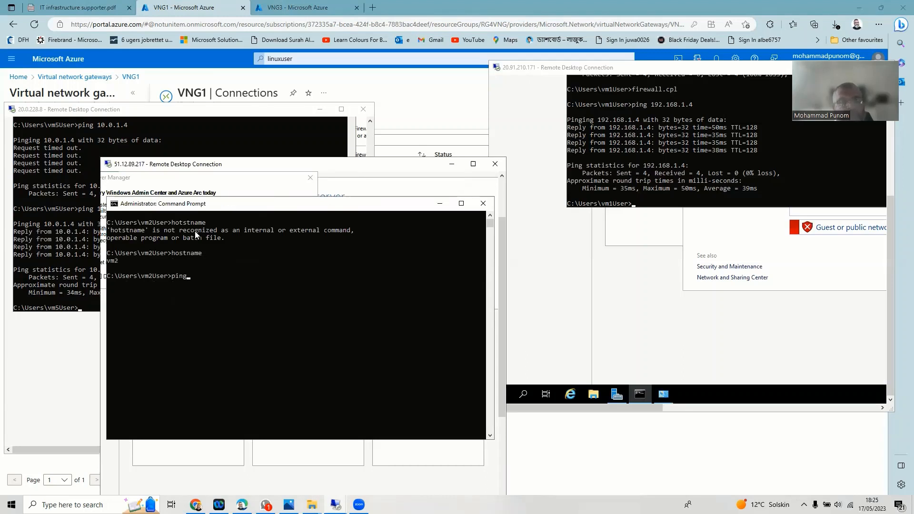
type("19")
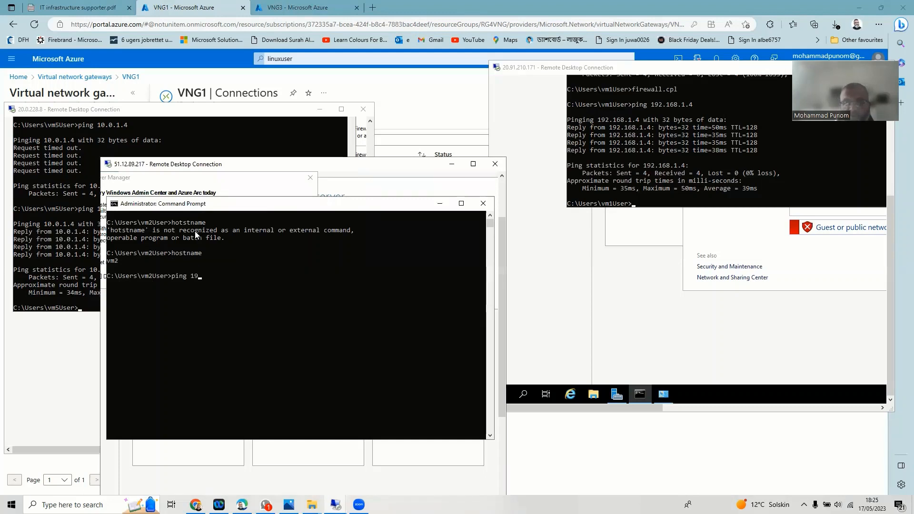
type("2.168")
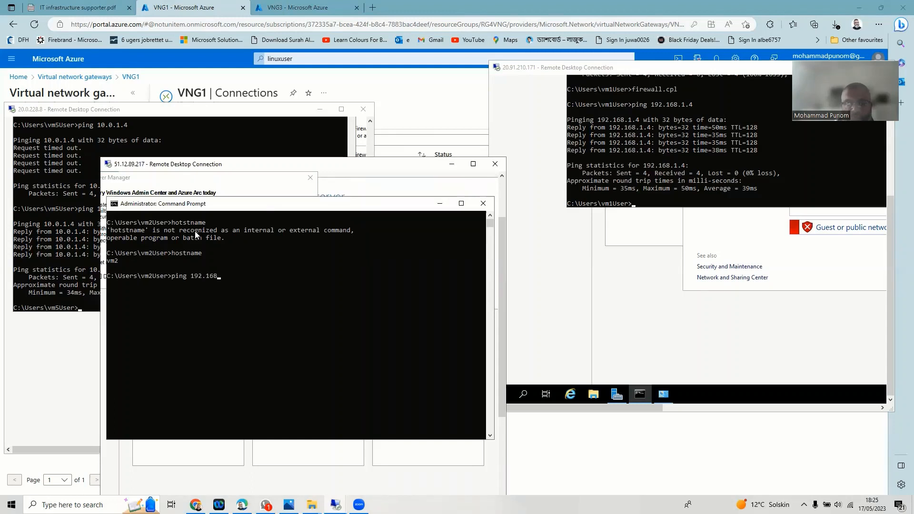
type(".1.4")
key("Return")
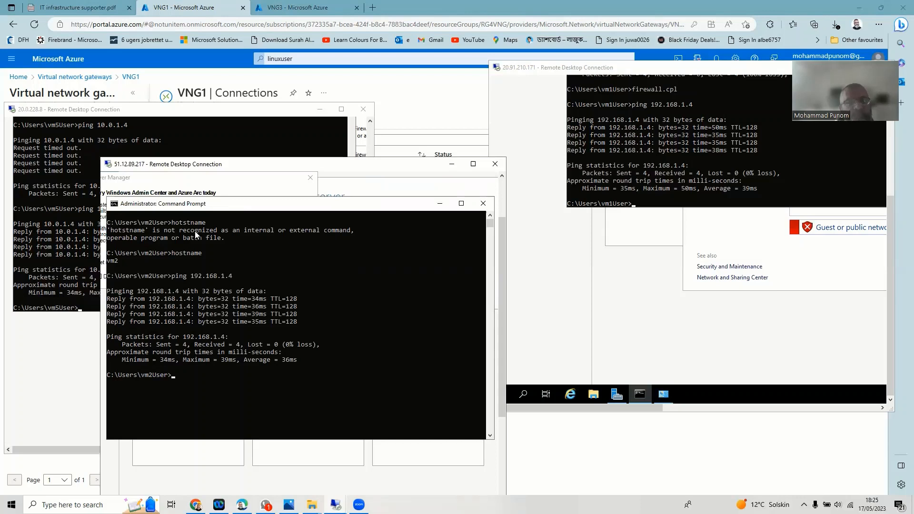
left_click(96, 176)
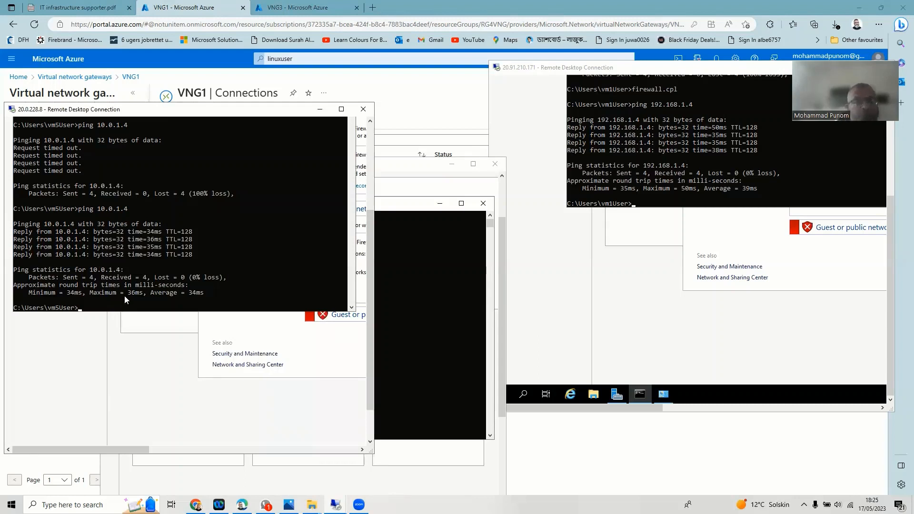
- Ping 10.0.1.5 from vm5 (all four requests time out), then bring the vm2 session forward
key("Up")
type("5")
key("Return")
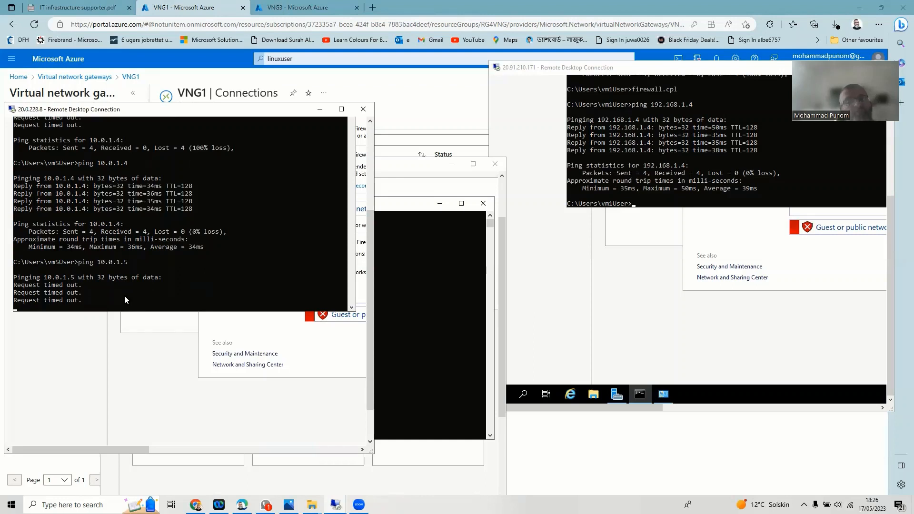
left_click(417, 187)
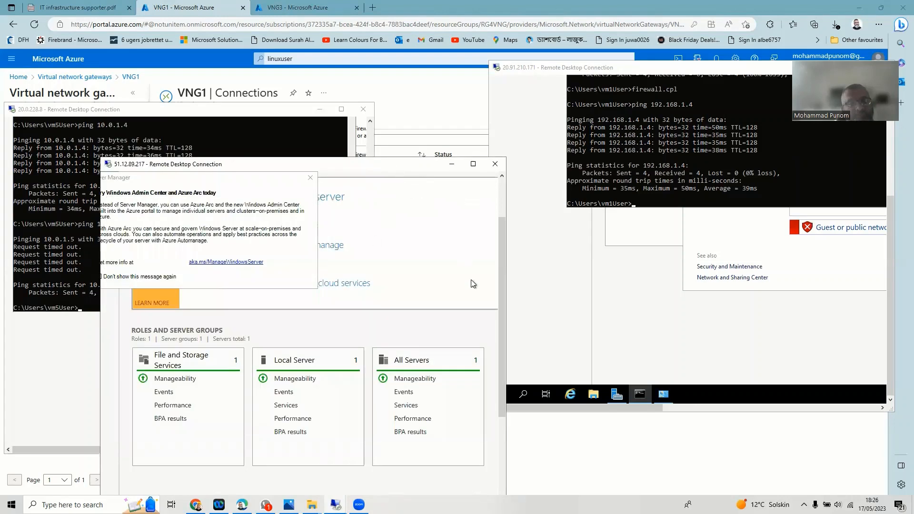
- Run firewall.cpl in vm2's Command Prompt to open Windows Defender Firewall
left_click_drag(486, 390, 481, 428)
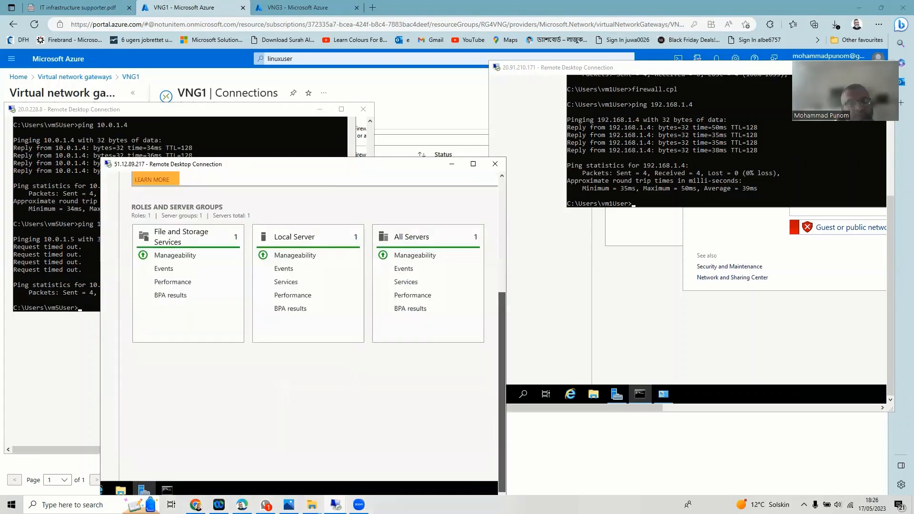
left_click(167, 489)
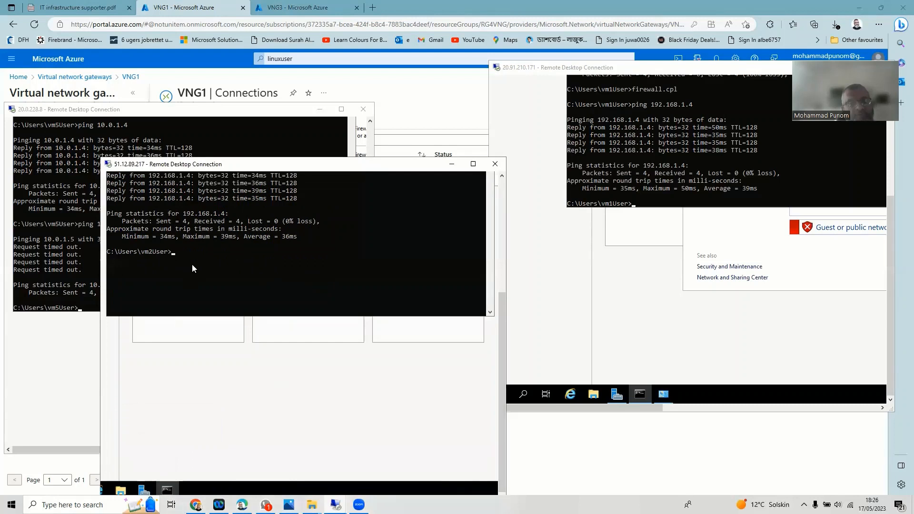
type("fi")
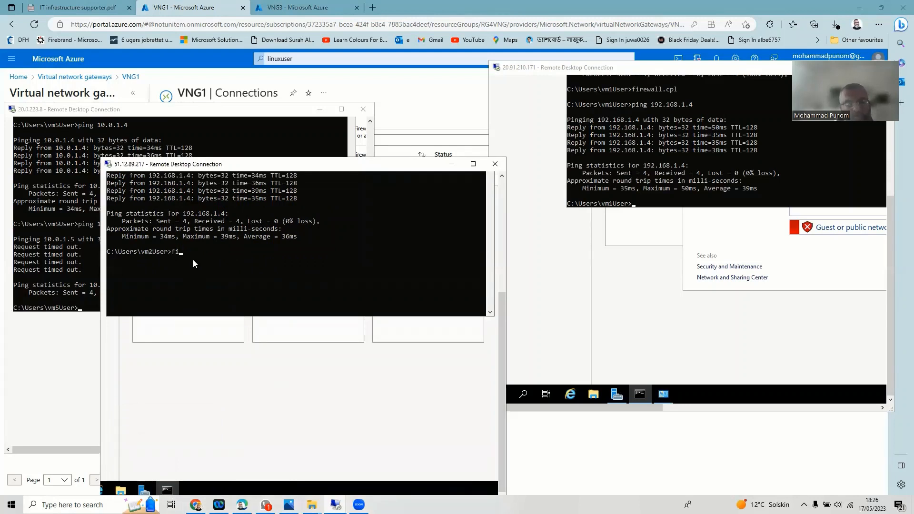
type("rewa")
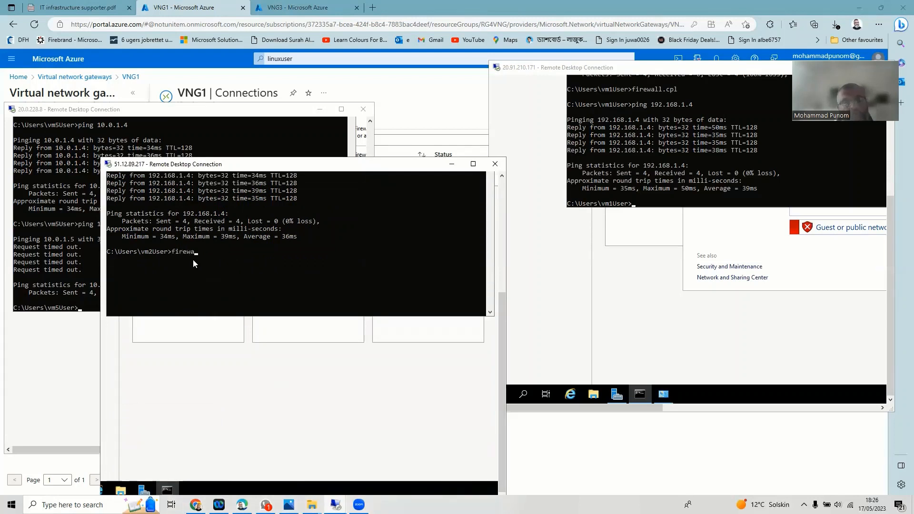
type("ll.cpl")
key("Return")
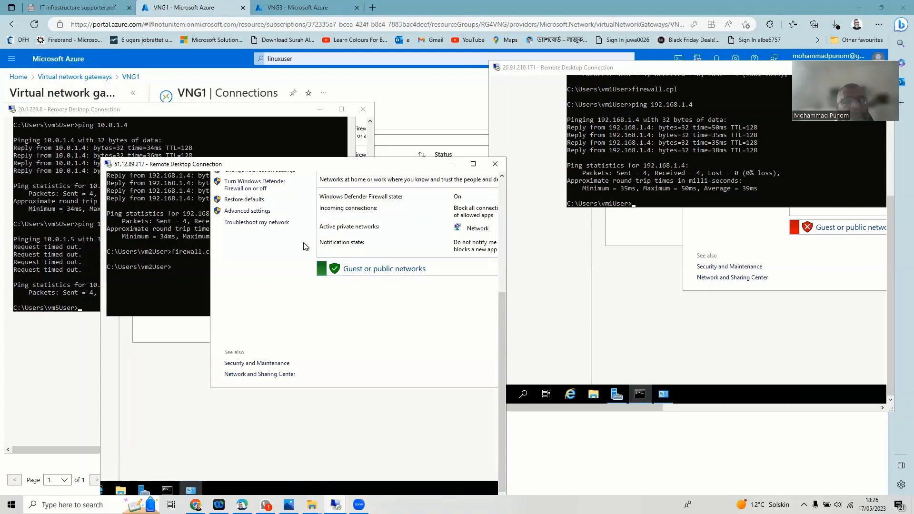
- Turn off vm2's firewall for private and public networks and apply the change
left_click(256, 192)
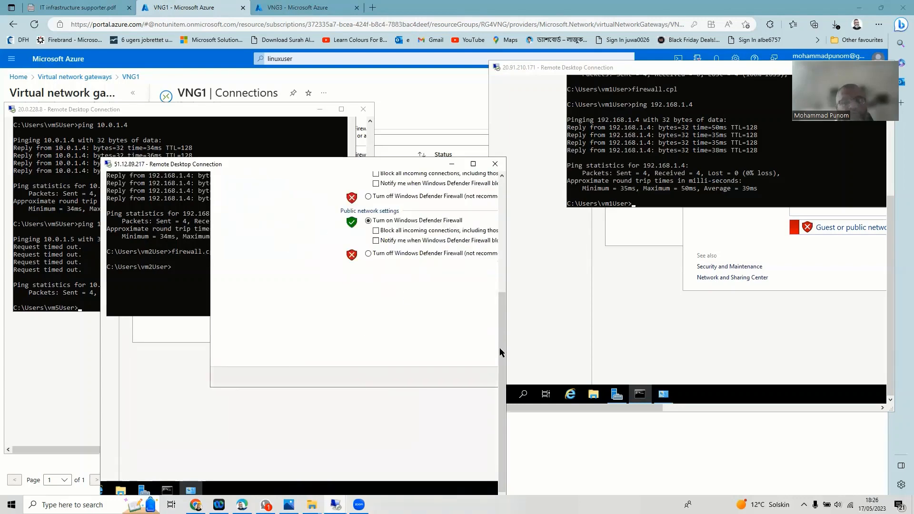
left_click_drag(498, 339, 505, 284)
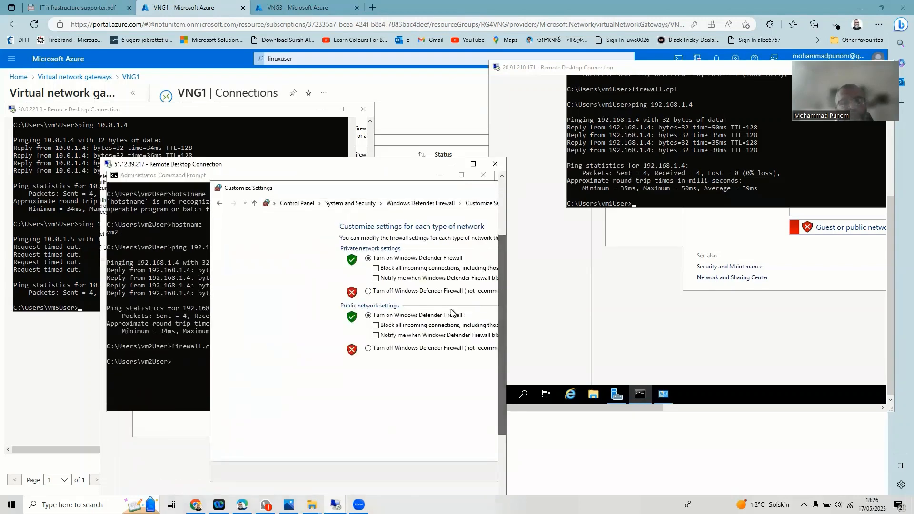
left_click(379, 291)
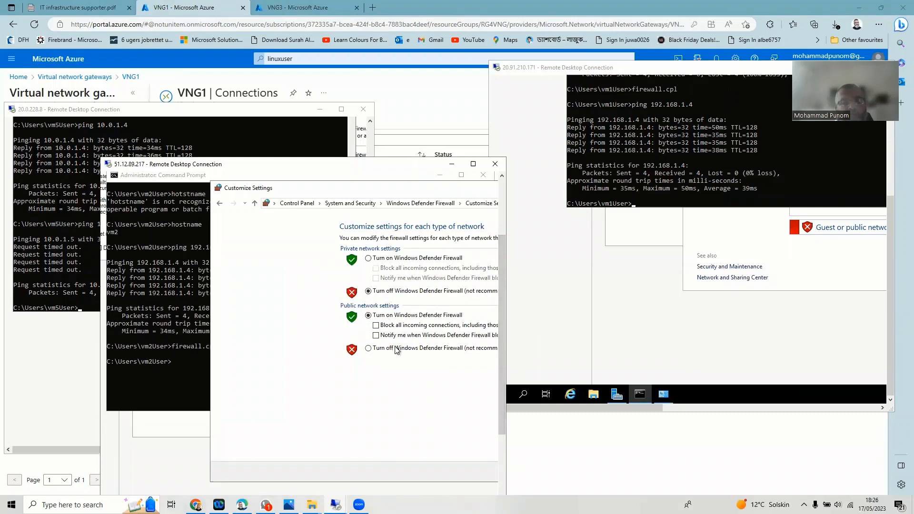
left_click(380, 349)
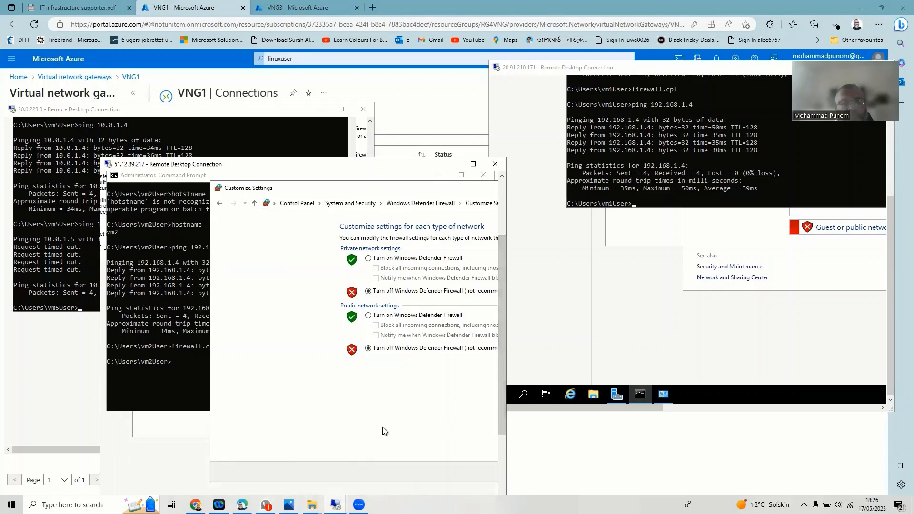
left_click_drag(502, 408, 465, 473)
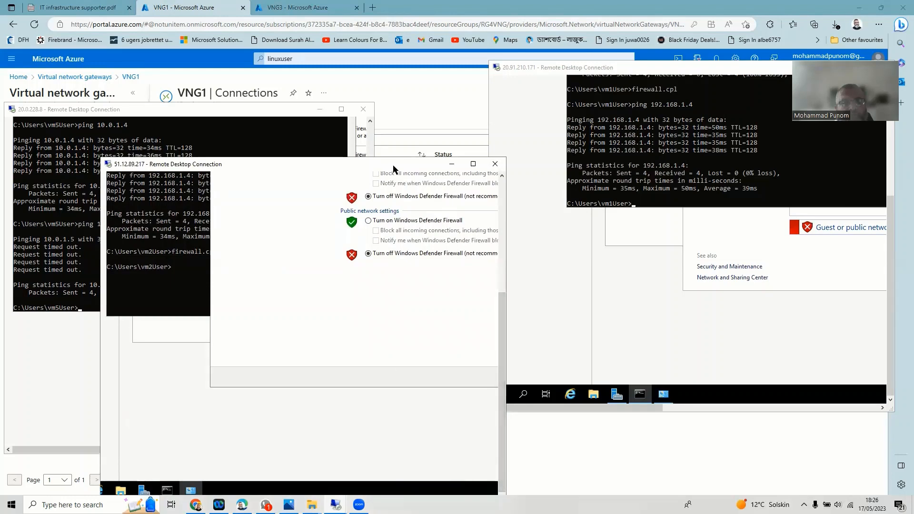
left_click_drag(393, 169, 475, 125)
left_click_drag(368, 468, 427, 468)
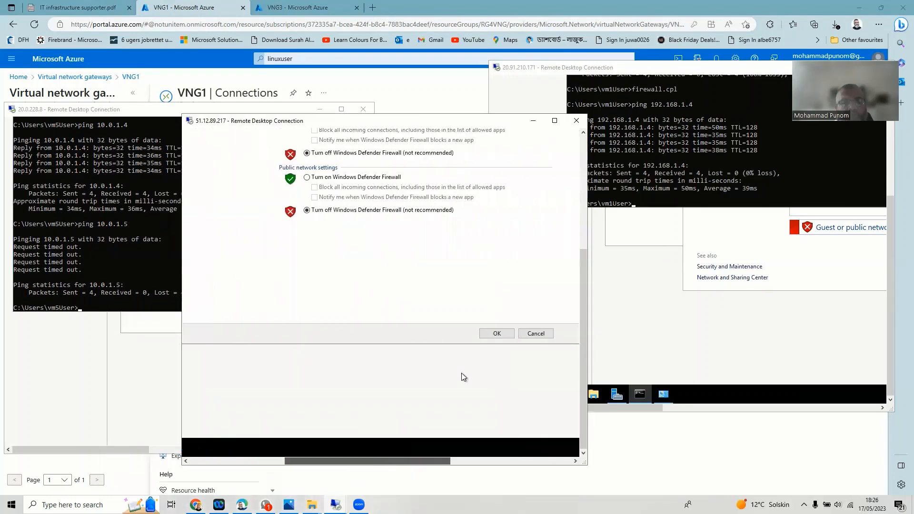
left_click(491, 333)
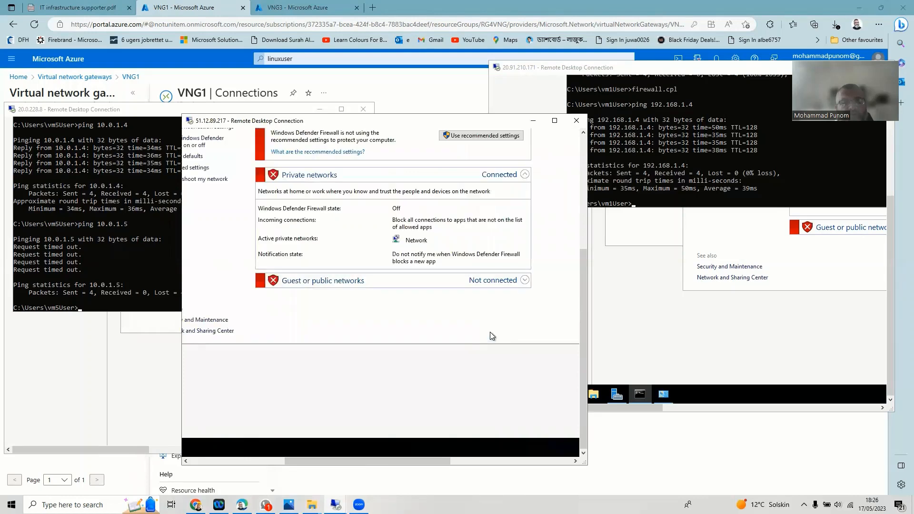
left_click_drag(327, 461, 236, 470)
left_click(315, 449)
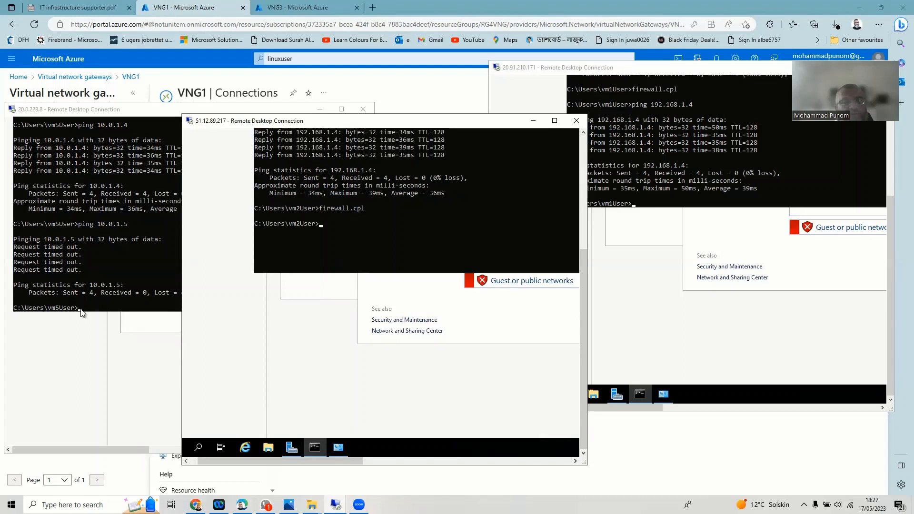
- Bring vm5's Command Prompt with the earlier ping output to the front
left_click(114, 351)
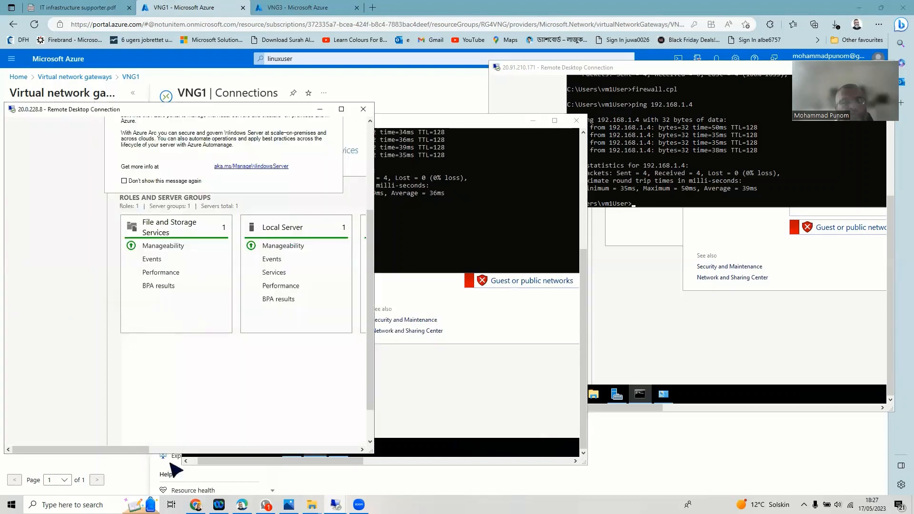
left_click_drag(372, 391, 210, 472)
left_click_drag(371, 373, 357, 445)
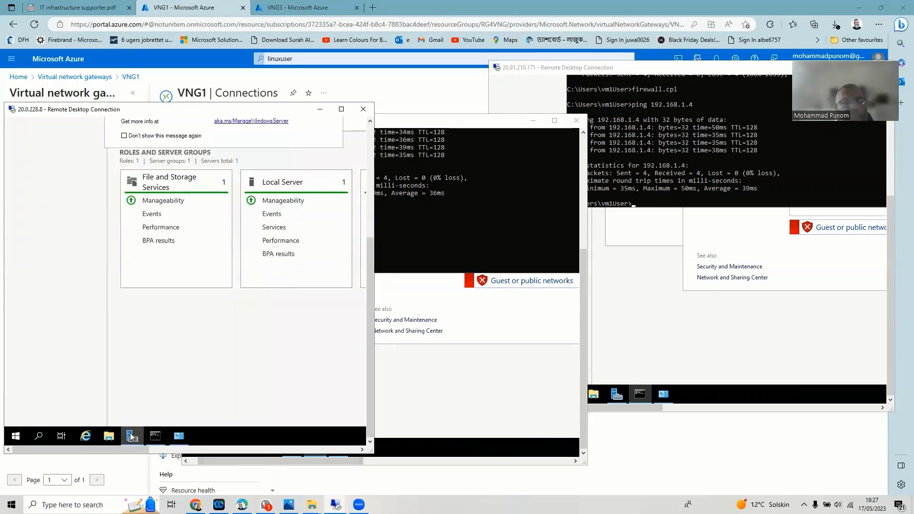
left_click(156, 436)
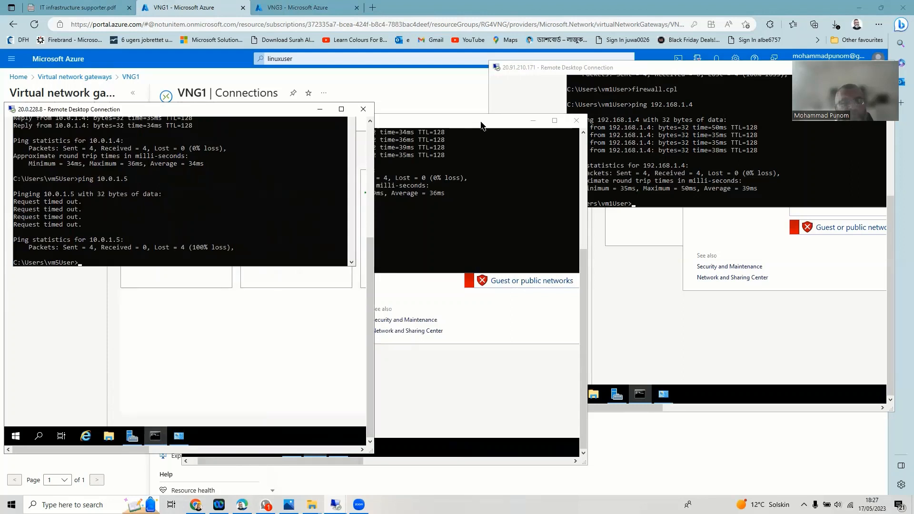
- Re-run ping 10.0.1.5 from vm5, getting 4 of 4 replies with 0% loss
left_click_drag(481, 126, 705, 85)
left_click(87, 266)
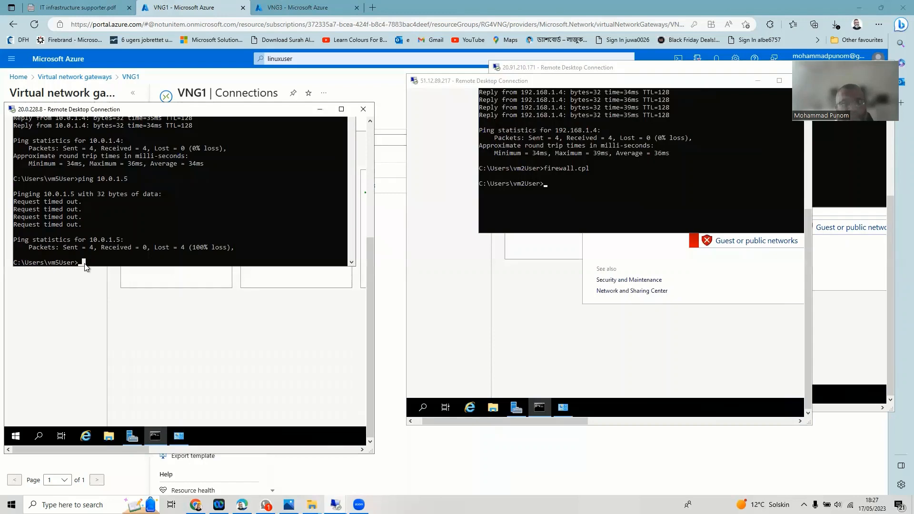
key("Up")
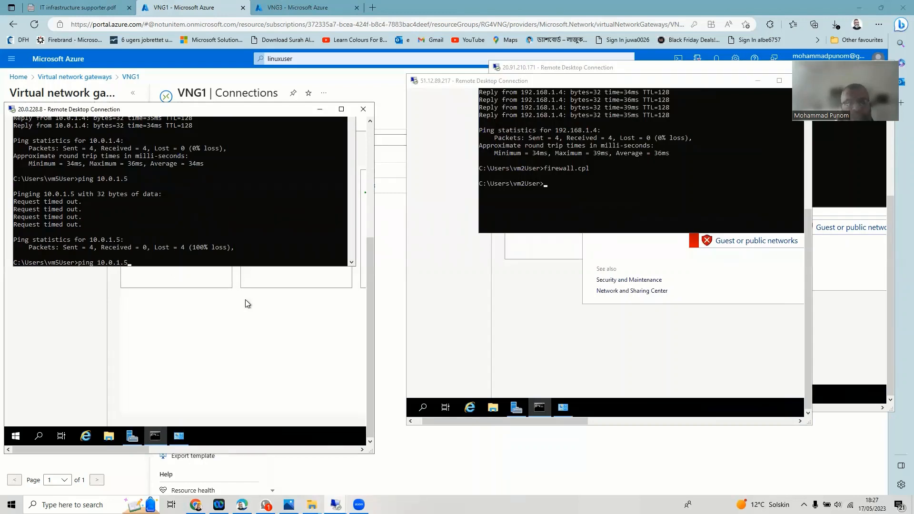
key("Return")
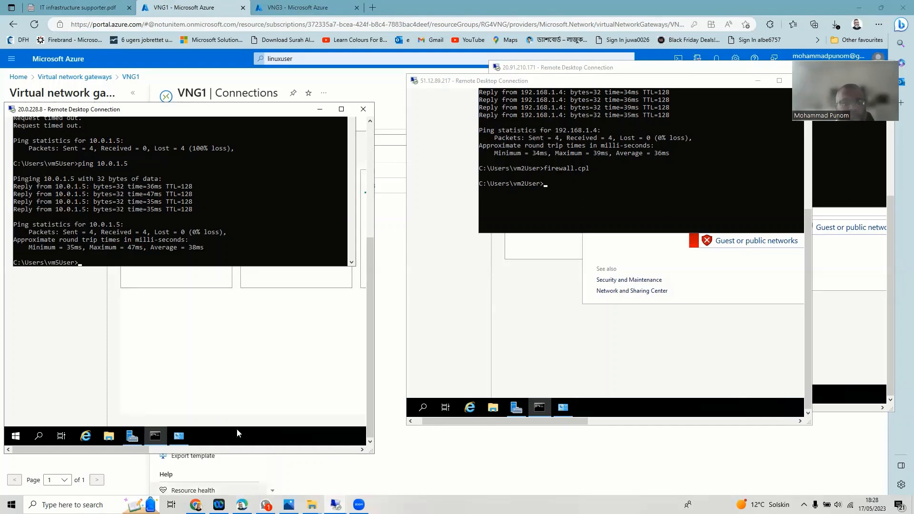
- Close and confirm disconnecting the vm5, vm2 and vm1 remote desktop sessions
left_click(364, 110)
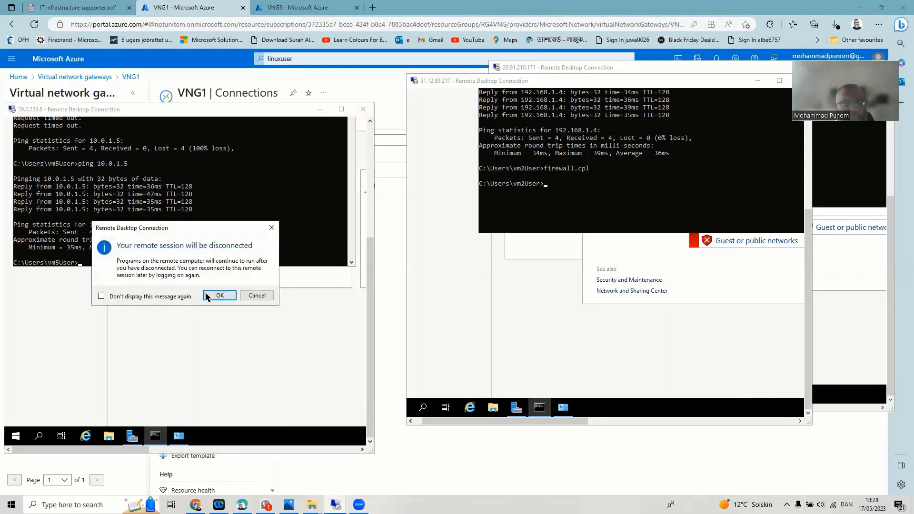
left_click(218, 296)
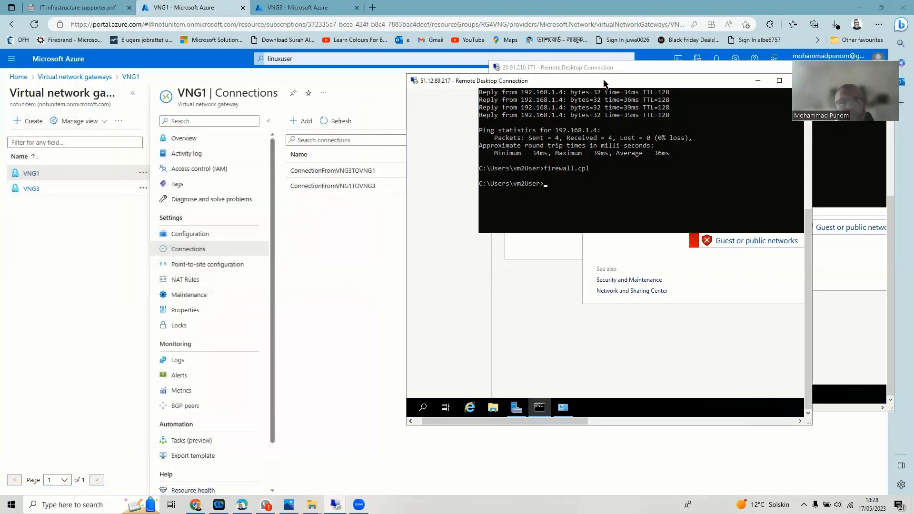
left_click_drag(603, 82, 321, 66)
left_click(517, 64)
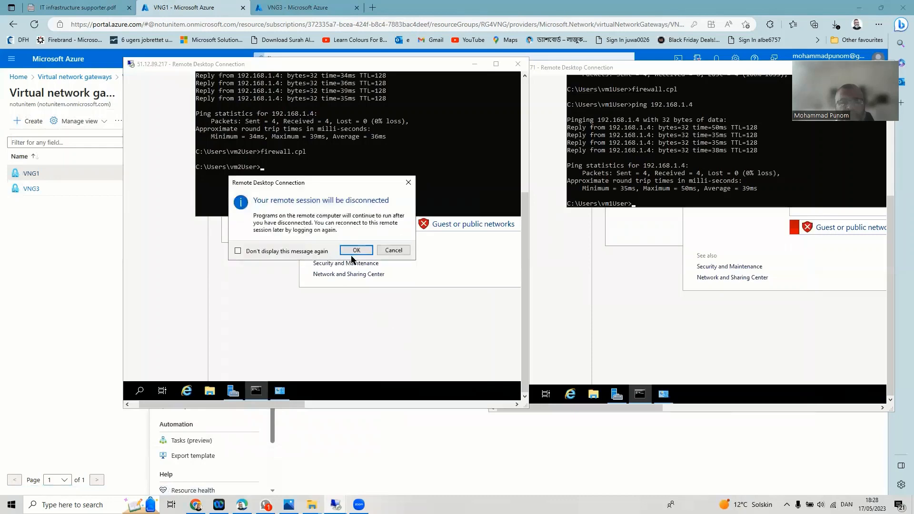
left_click(363, 251)
left_click_drag(717, 67, 462, 93)
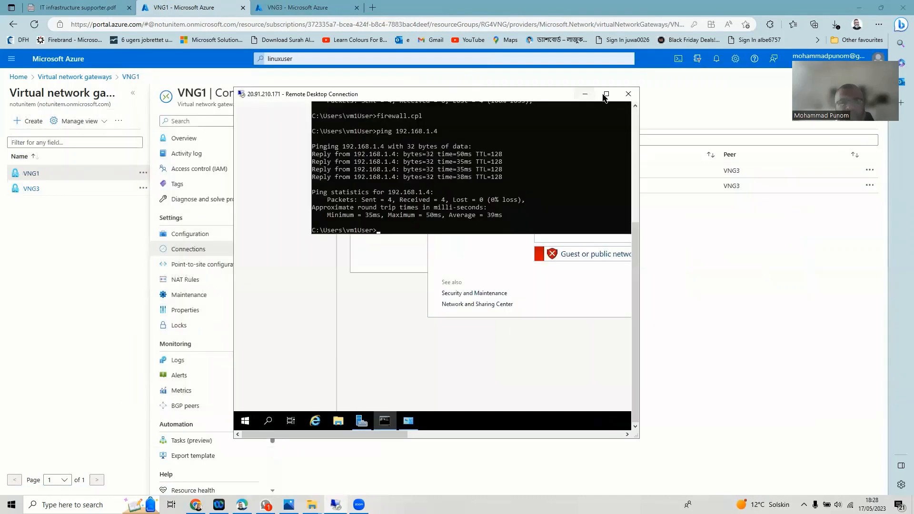
left_click(622, 93)
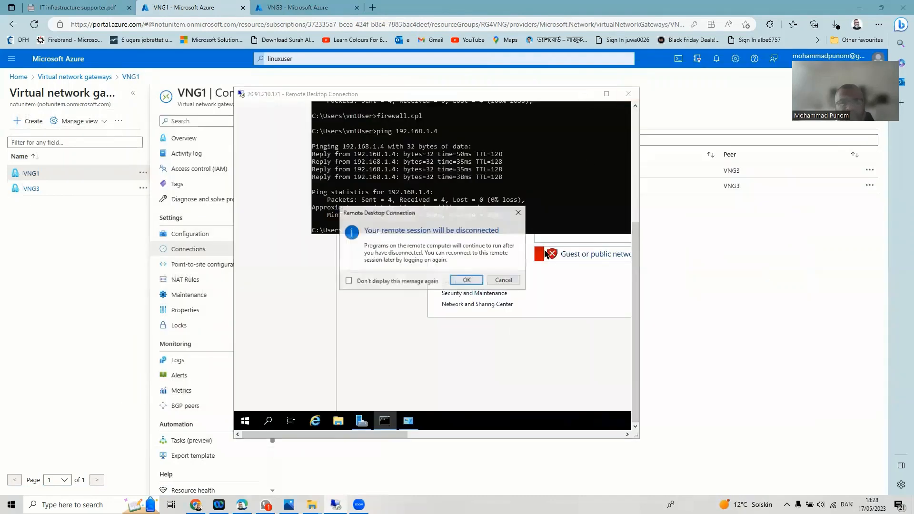
left_click(466, 281)
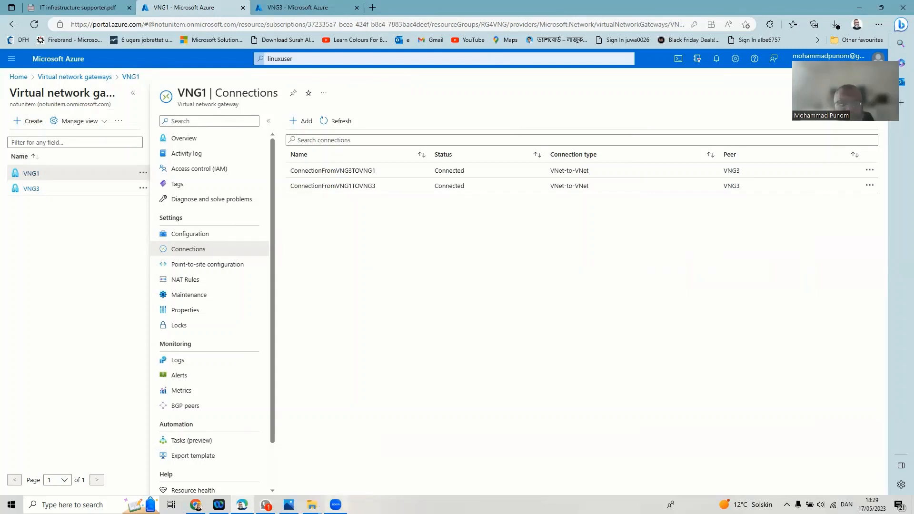
- View the VNG network diagram image, then return to the Azure portal home page
left_click(289, 505)
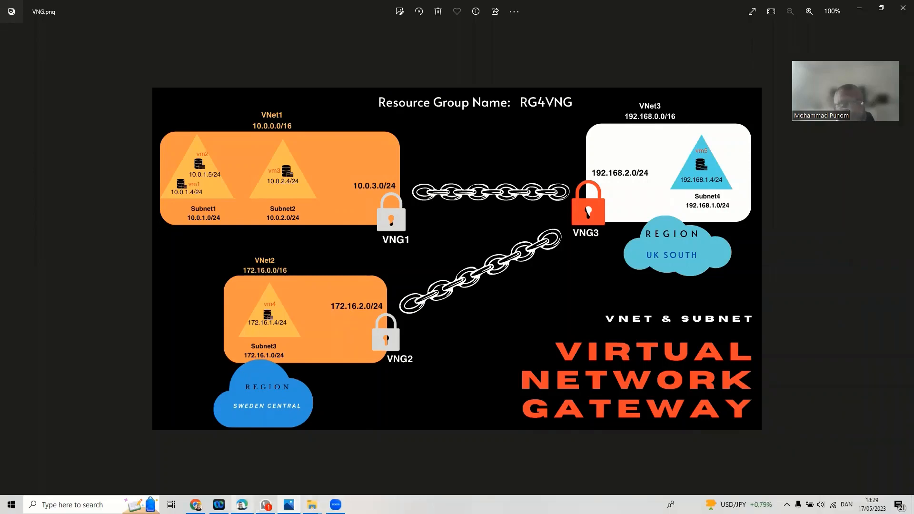
left_click(242, 504)
left_click(21, 77)
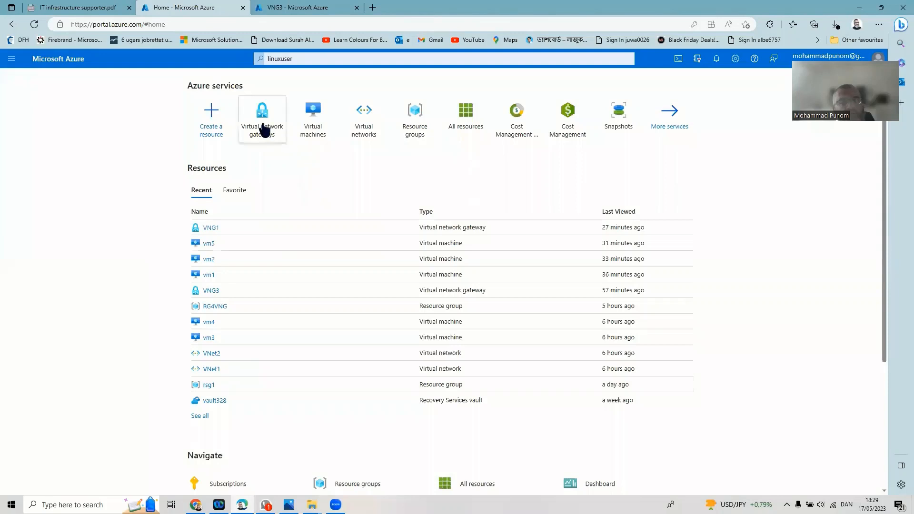
- Start the deallocated vm3 from the Virtual machines list and open its overview, now showing Starting
left_click(313, 116)
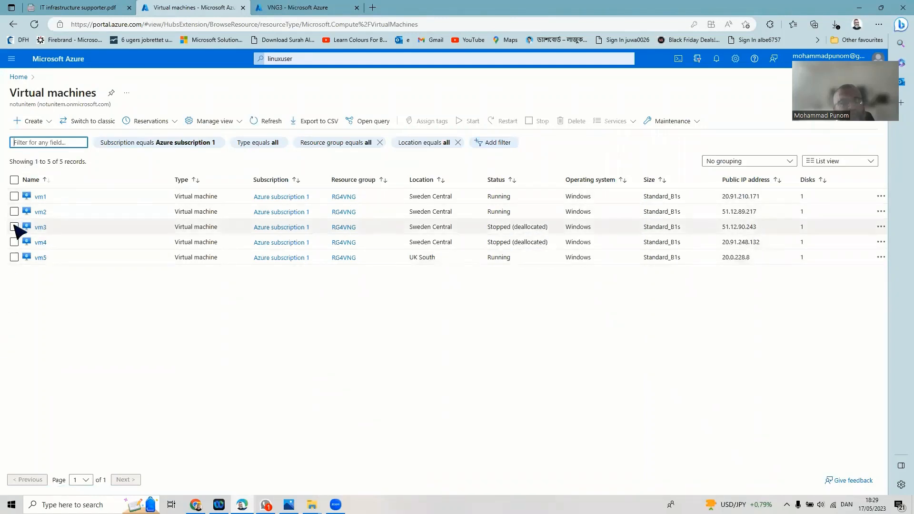
left_click(15, 227)
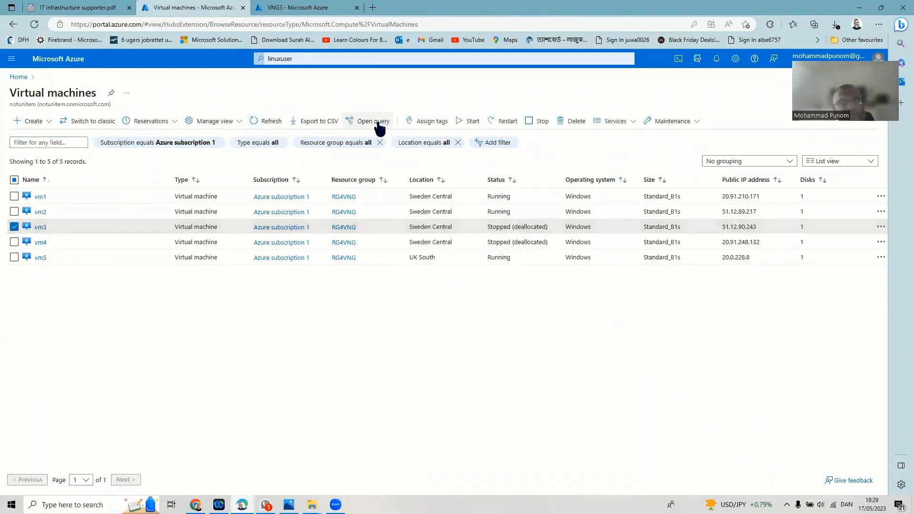
left_click(470, 125)
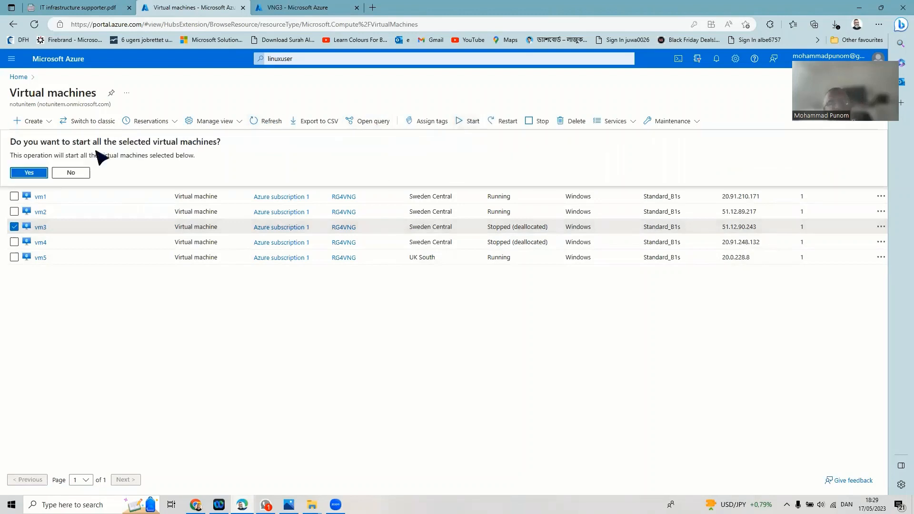
left_click(33, 172)
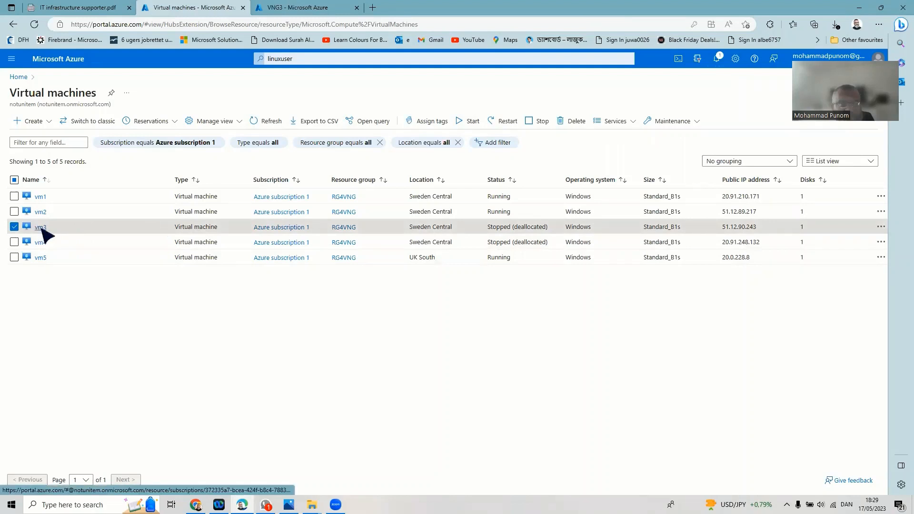
left_click(40, 227)
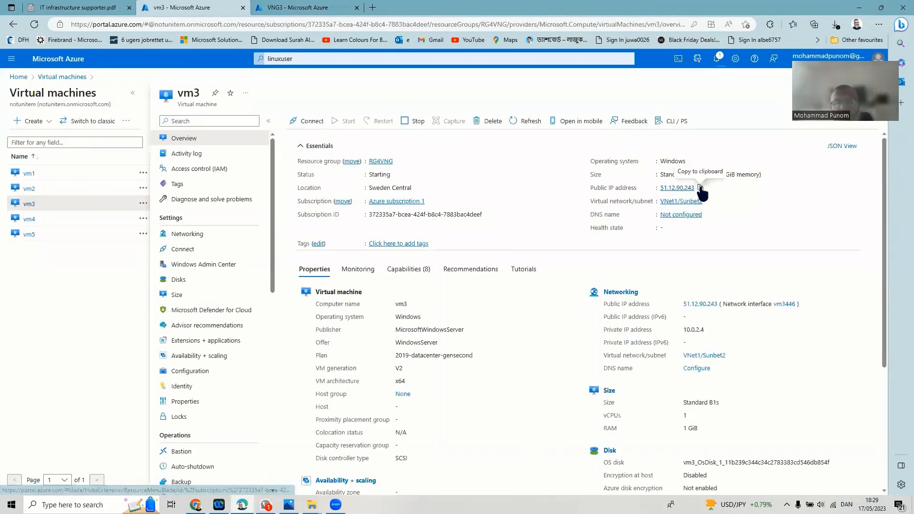
- Copy vm3's public IP 51.12.90.243 and connect to it in Remote Desktop Connection
left_click(699, 187)
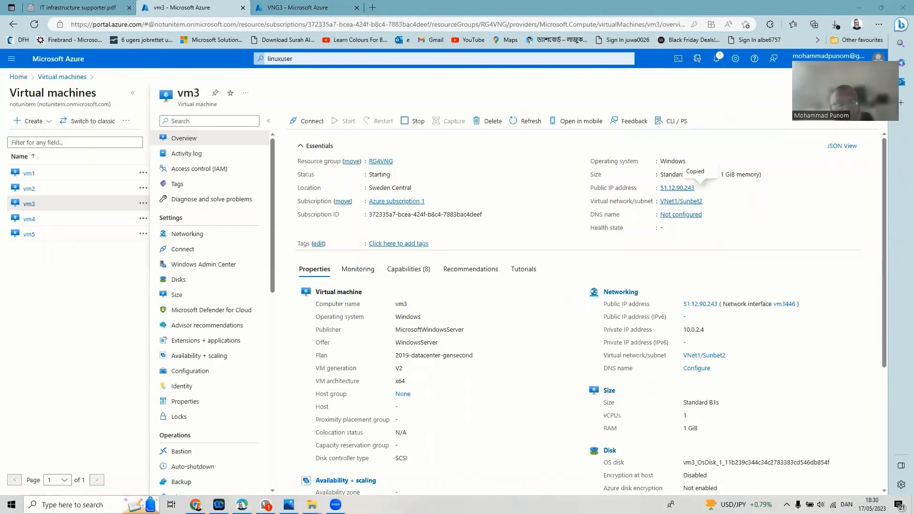
left_click(90, 504)
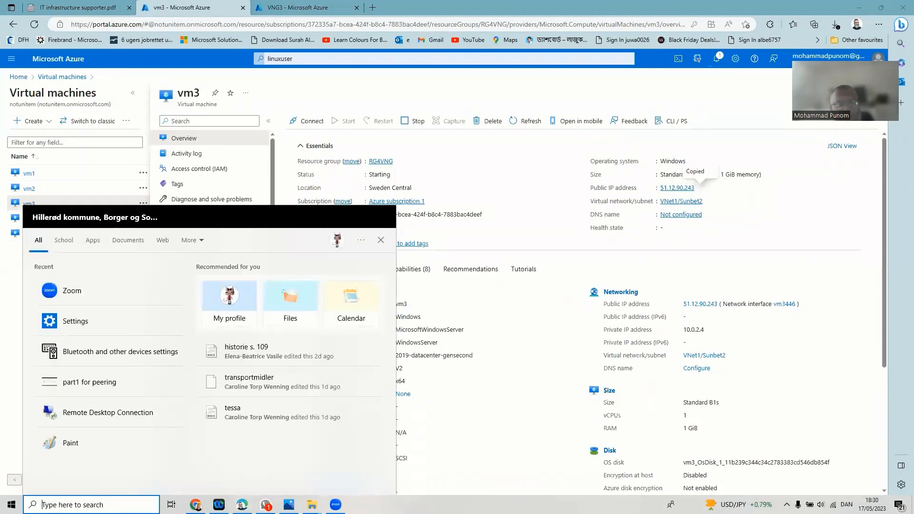
left_click(90, 413)
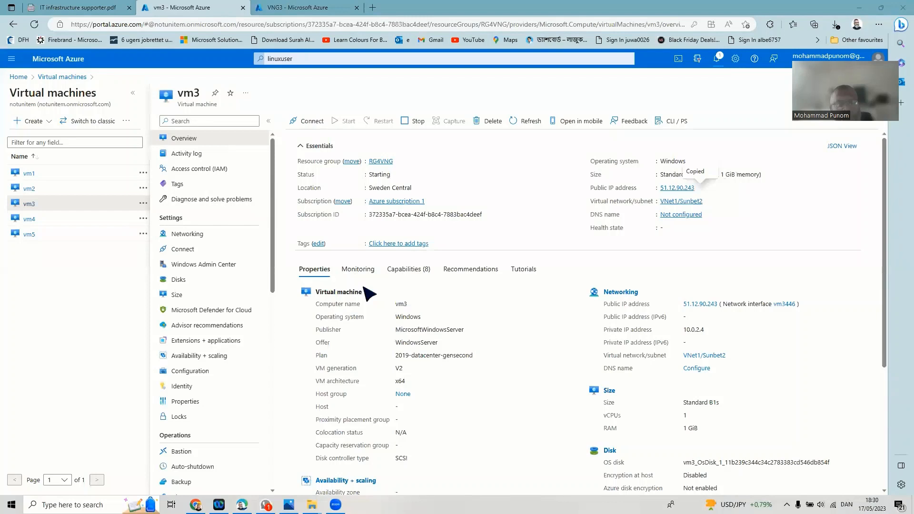
right_click(459, 156)
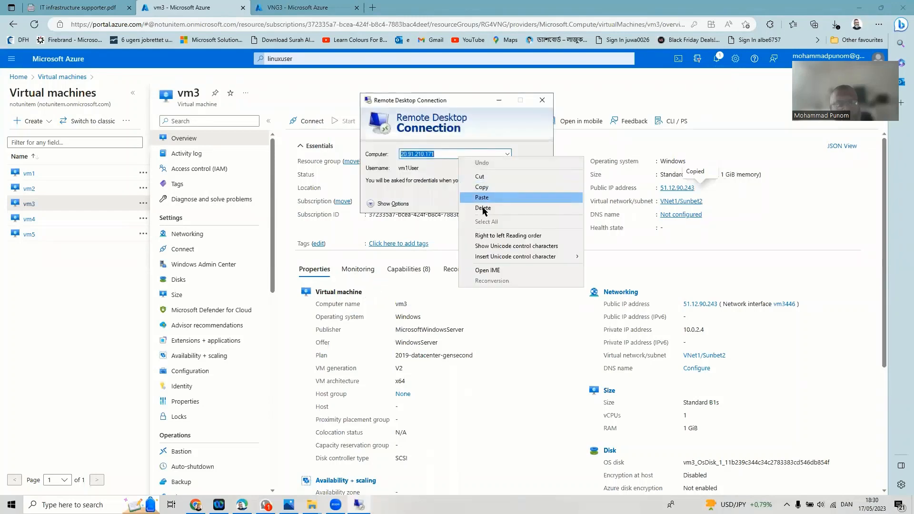
left_click(490, 195)
left_click(493, 204)
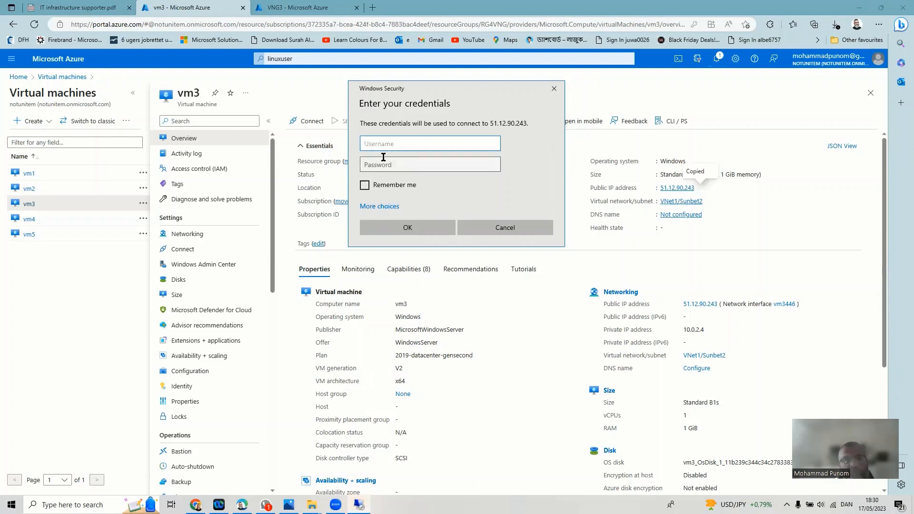
- Sign in with vm3's username and password and accept the unverified certificate
type("vm")
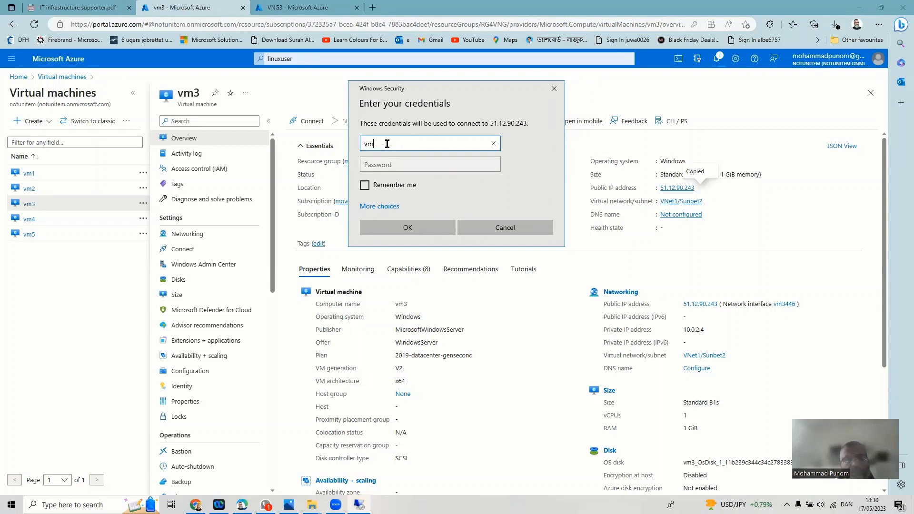
type("3User")
left_click(414, 166)
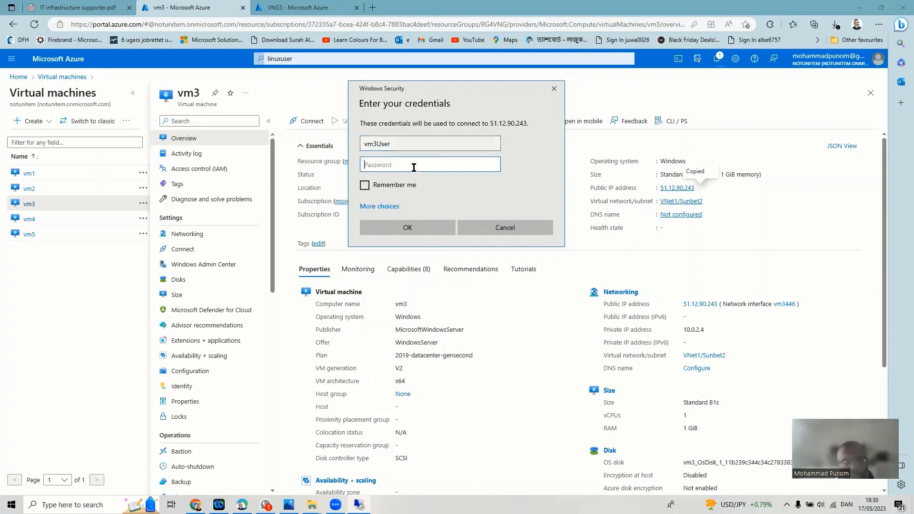
type("••••••••••••••")
key("Return")
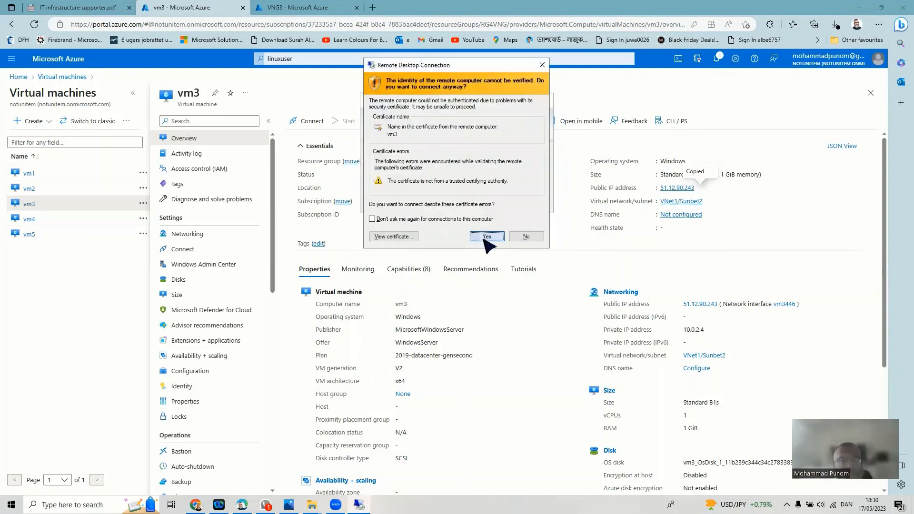
left_click(484, 239)
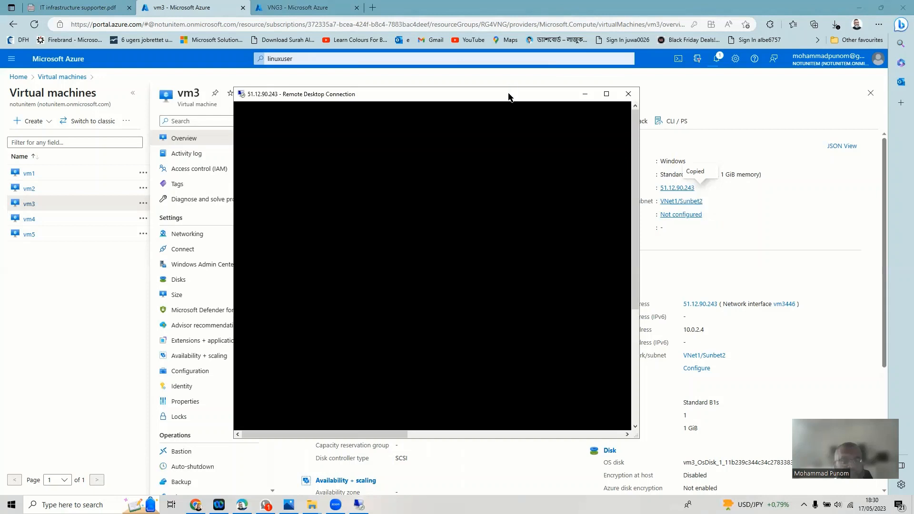
- Arrange the vm3 remote session window and focus its Command Prompt
left_click_drag(508, 97, 323, 104)
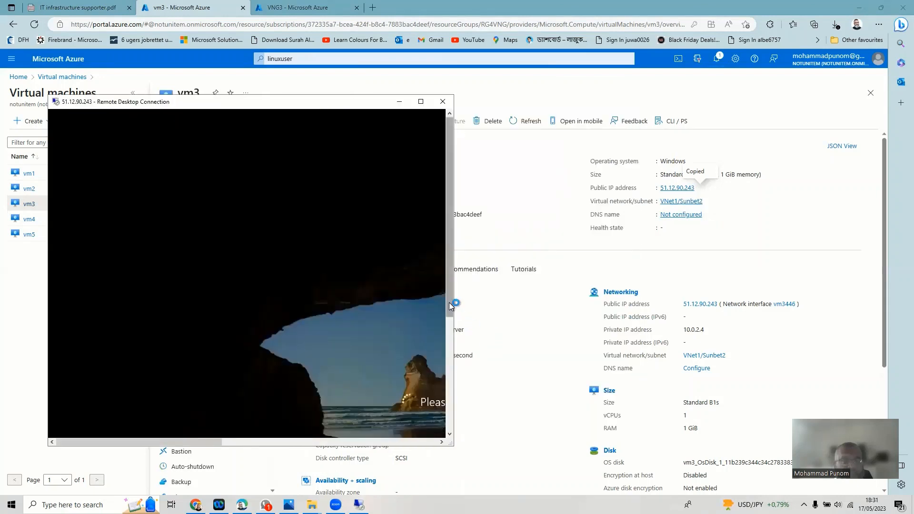
left_click_drag(455, 305, 405, 443)
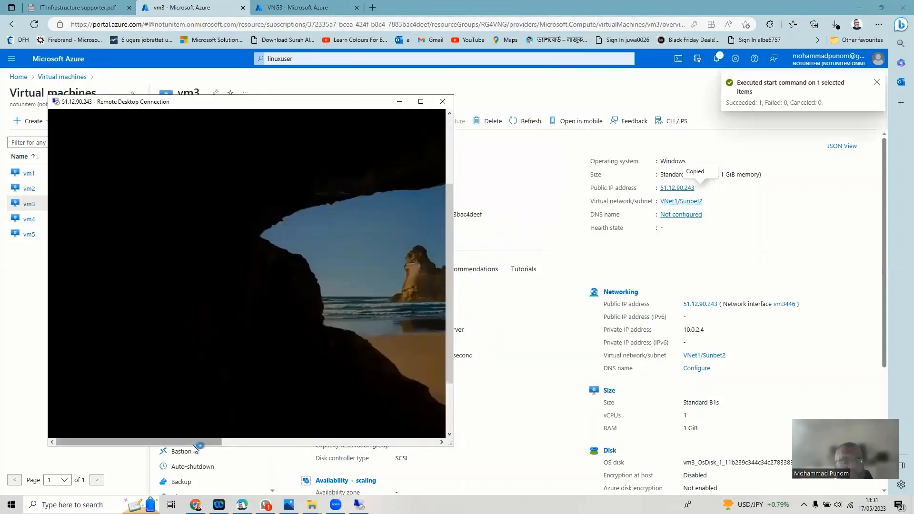
left_click(238, 446)
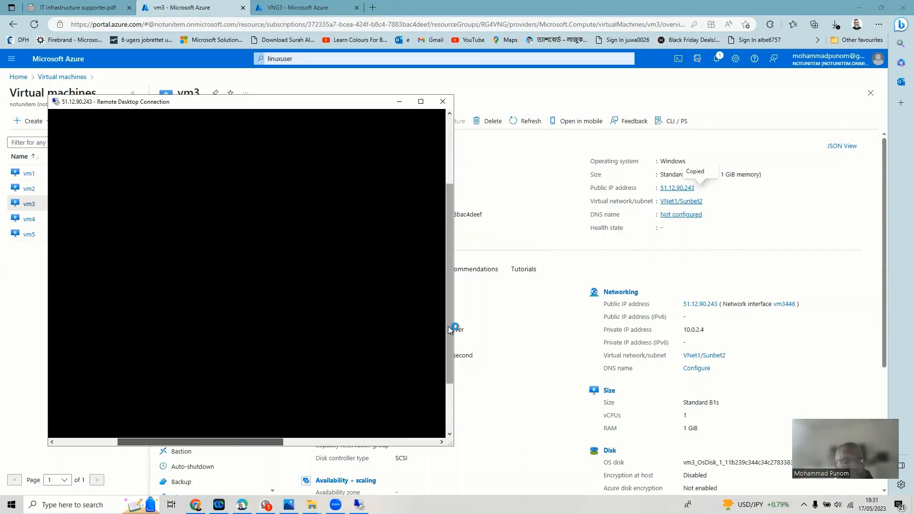
left_click_drag(449, 327, 451, 258)
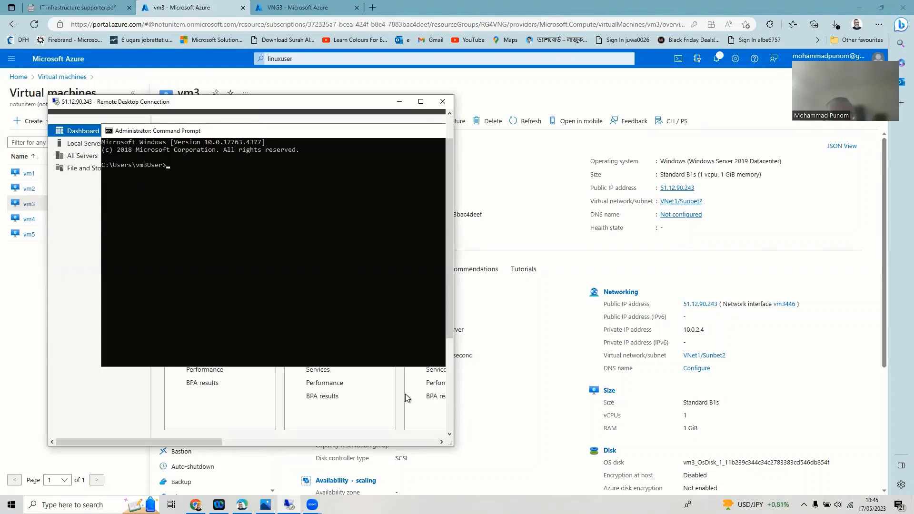
left_click_drag(216, 441, 235, 447)
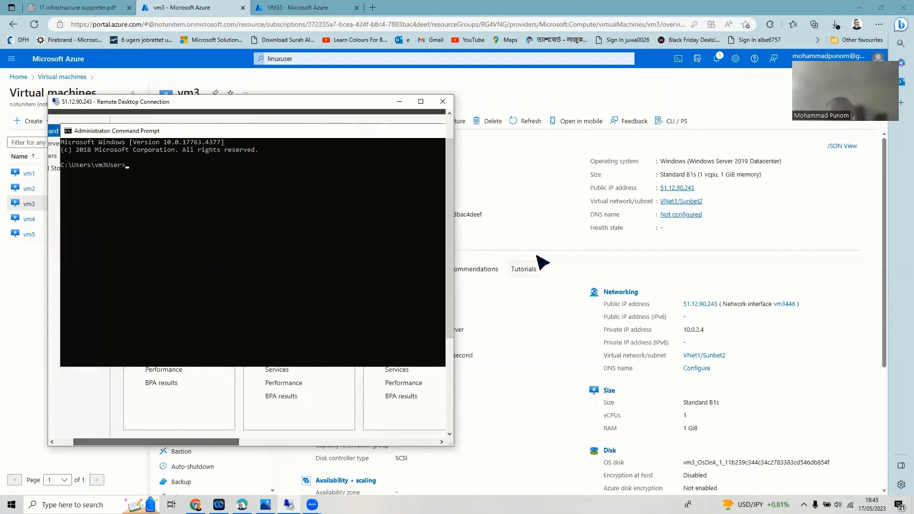
left_click_drag(448, 299, 449, 276)
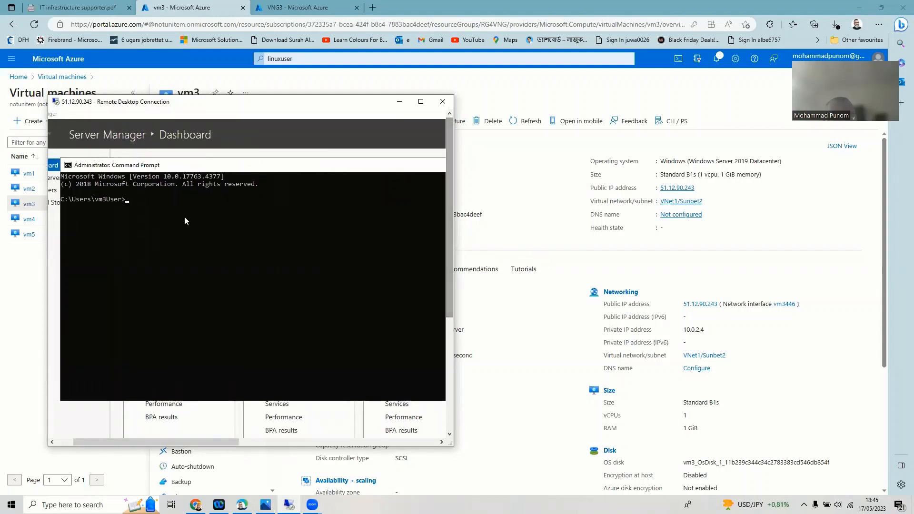
left_click(127, 204)
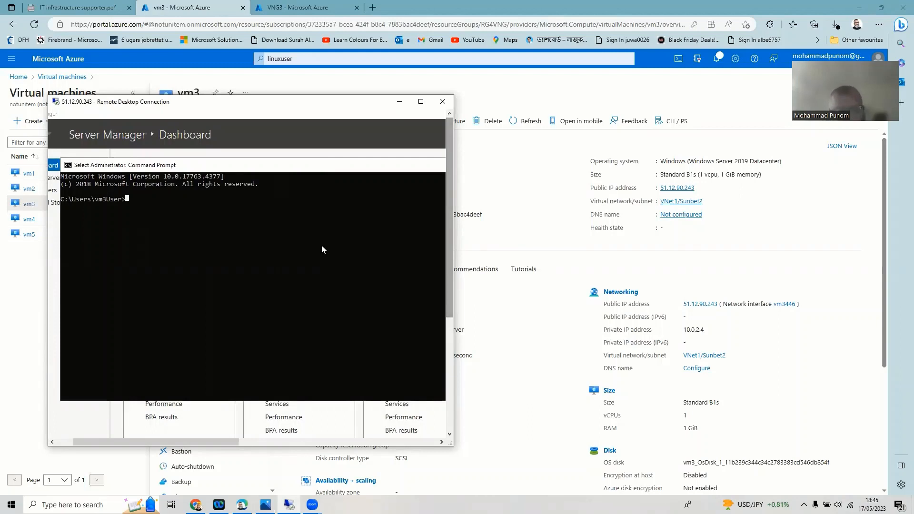
- Run hostname and ipconfig on vm3, confirming vm3 and IPv4 10.0.2.4, then return to the portal
type("hostn")
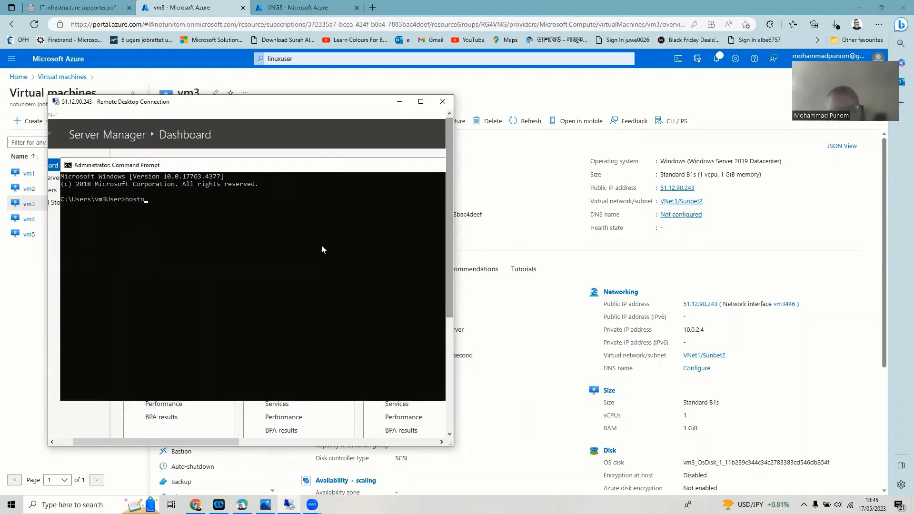
type("ame")
key("Return")
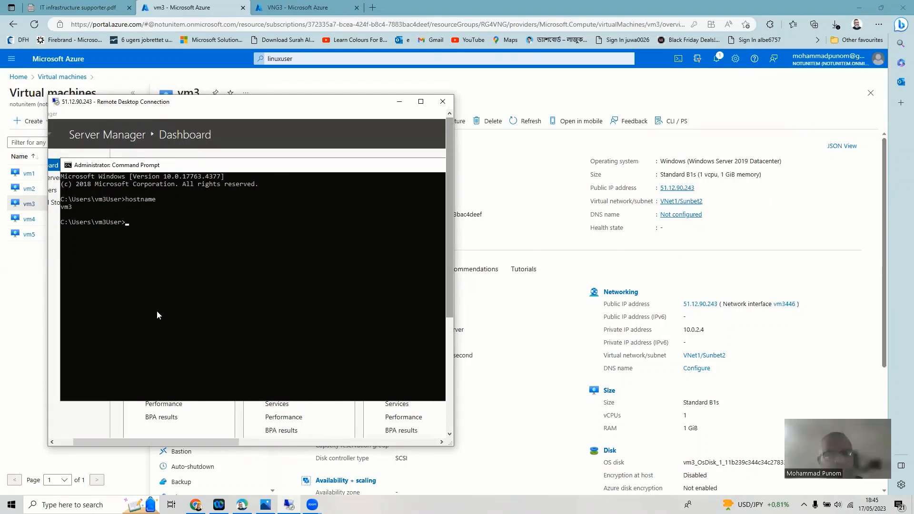
type("i")
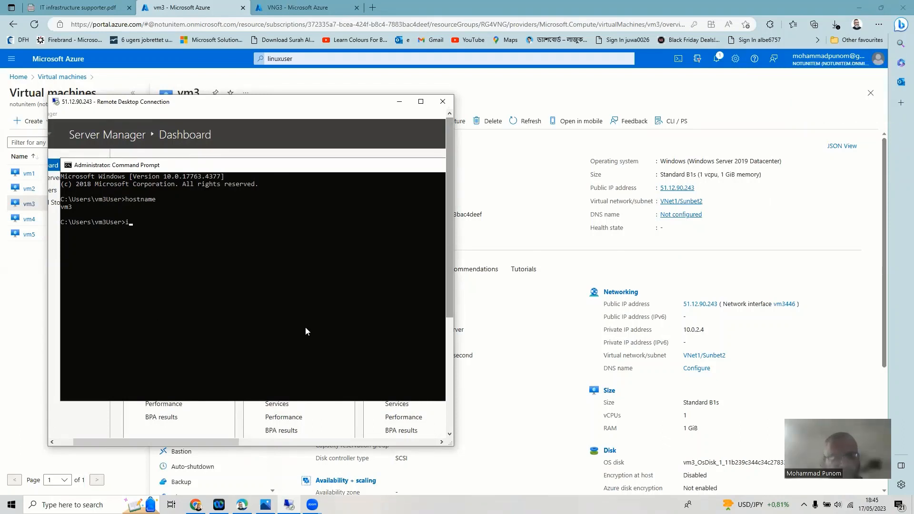
type("pco")
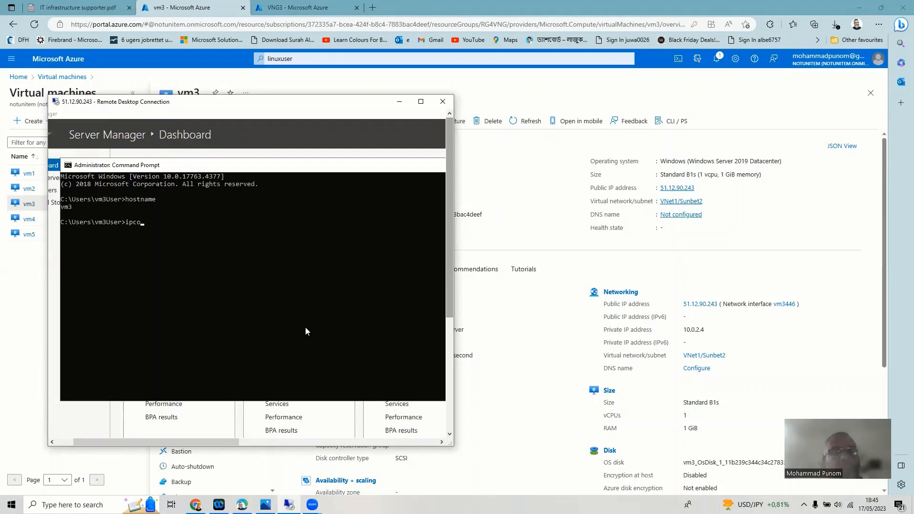
type("nfig")
key("Return")
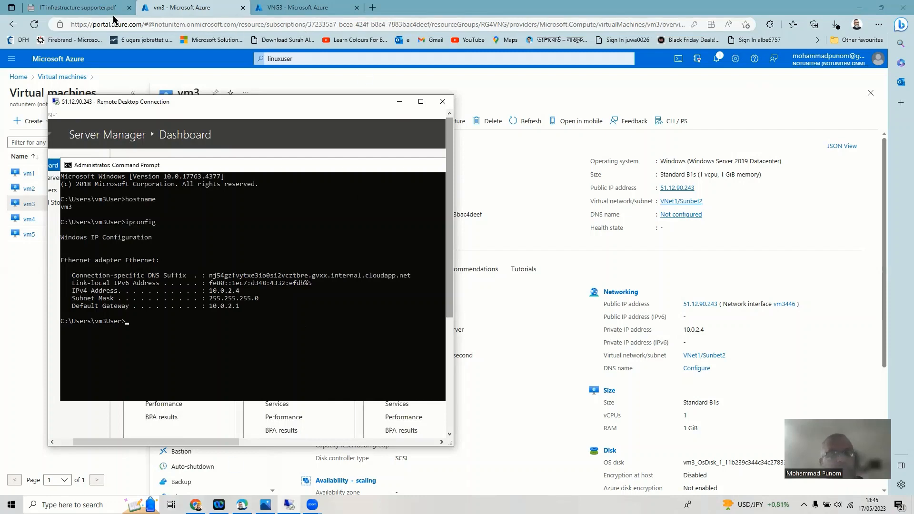
left_click(169, 13)
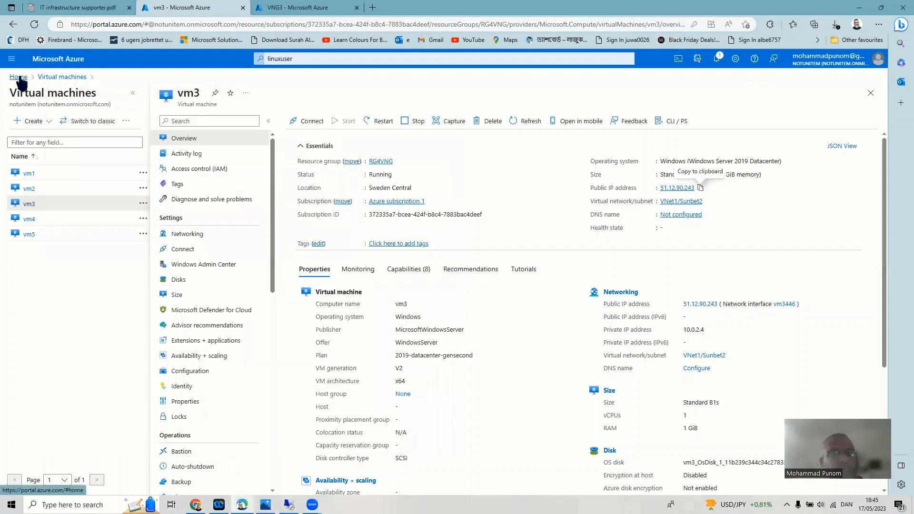
- Open vm5's overview and copy its public IP 20.0.228.8
left_click(29, 234)
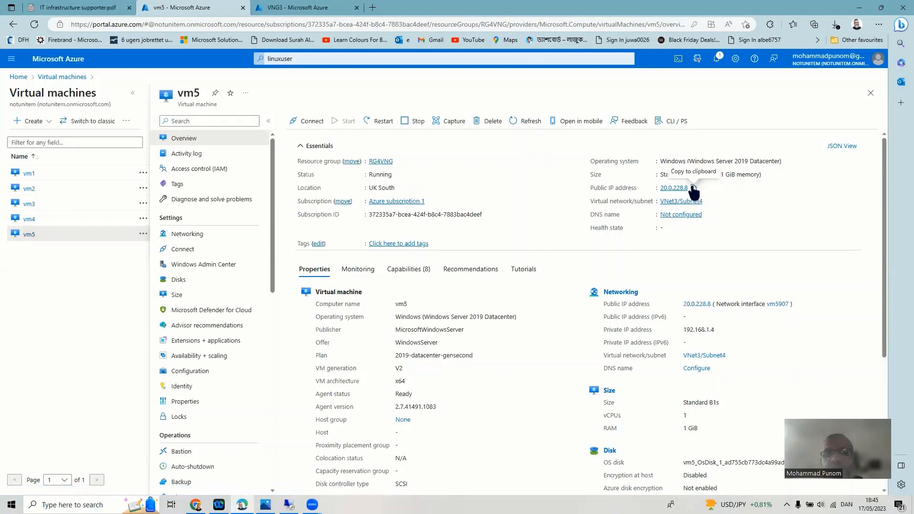
left_click(693, 188)
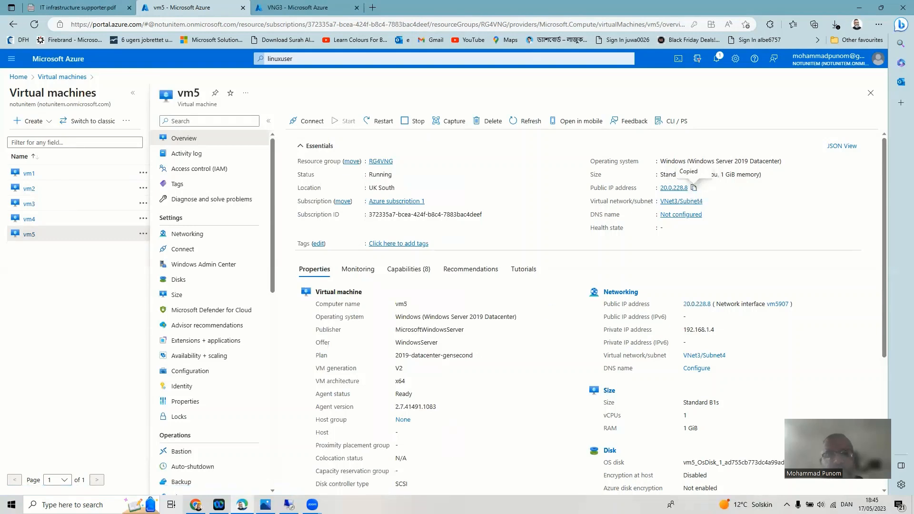
- Launch Remote Desktop Connection and connect to vm5 at 20.0.228.8
left_click(72, 505)
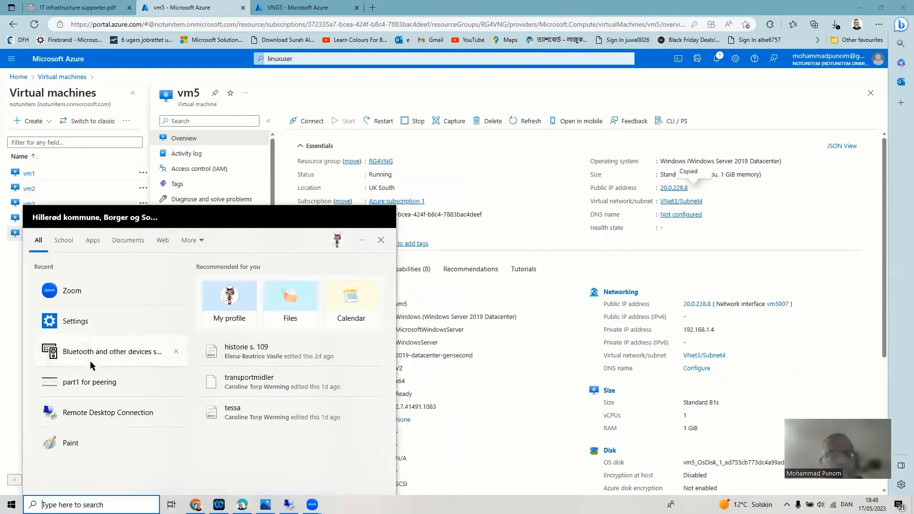
left_click(108, 412)
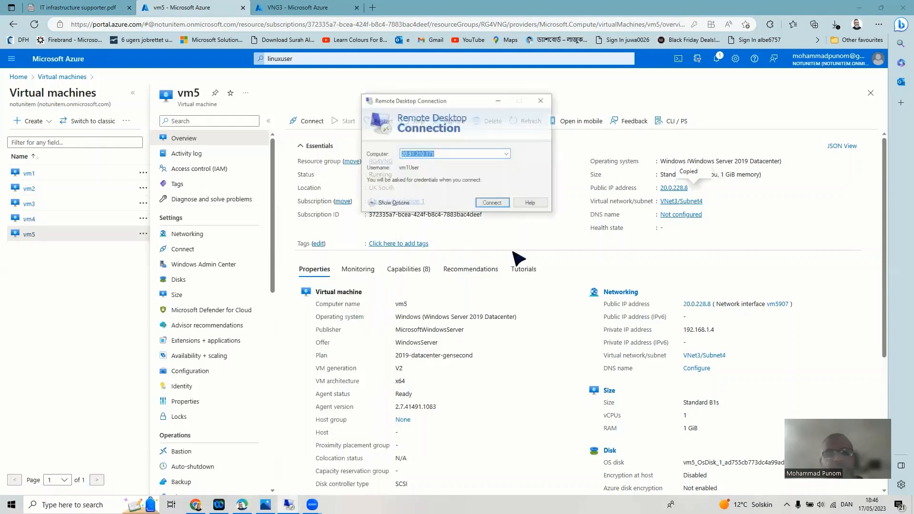
right_click(460, 157)
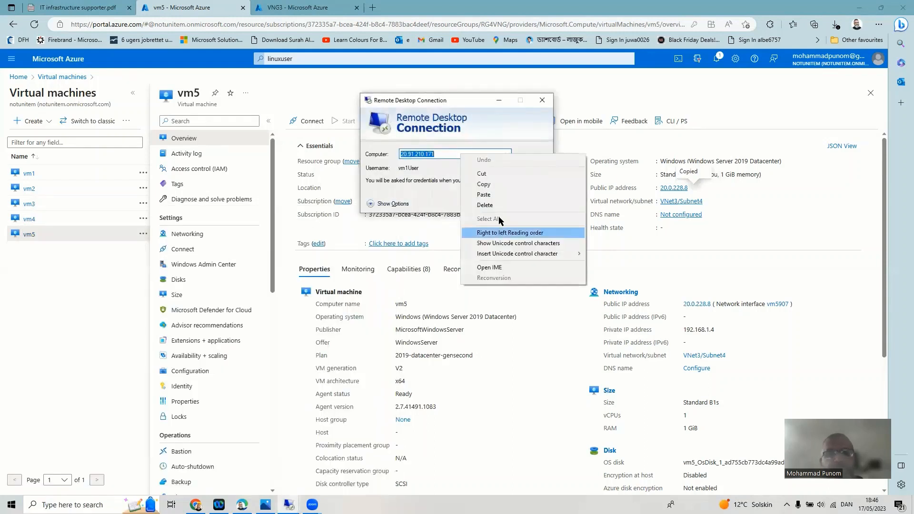
left_click(481, 197)
left_click(493, 203)
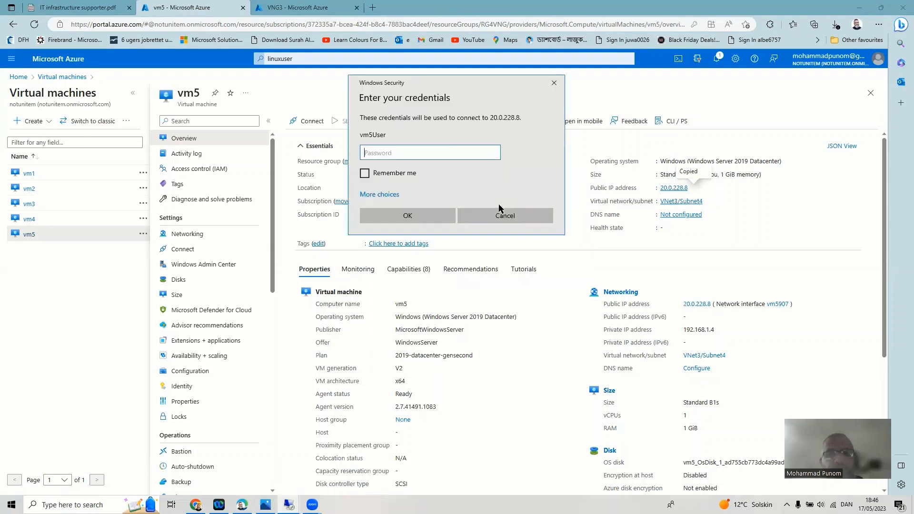
- Enter vm5's password and accept the certificate warning
type("••")
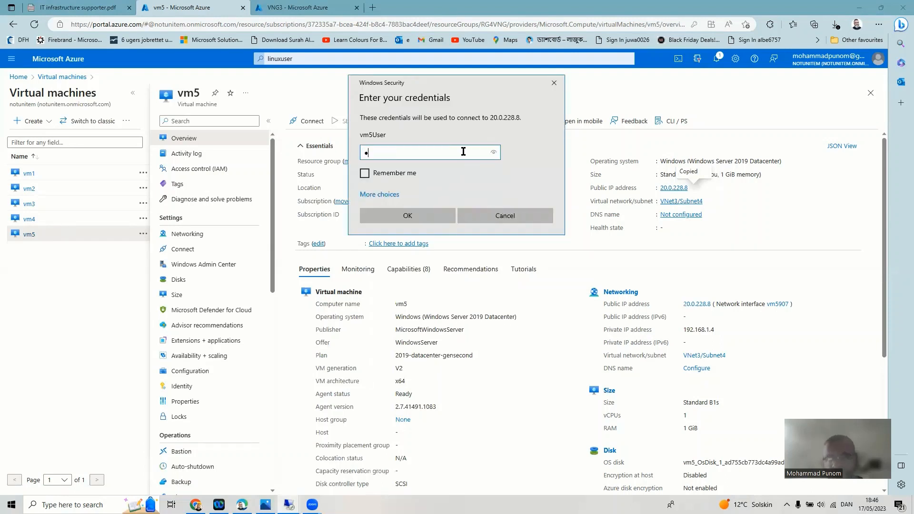
type("••••••••••••••")
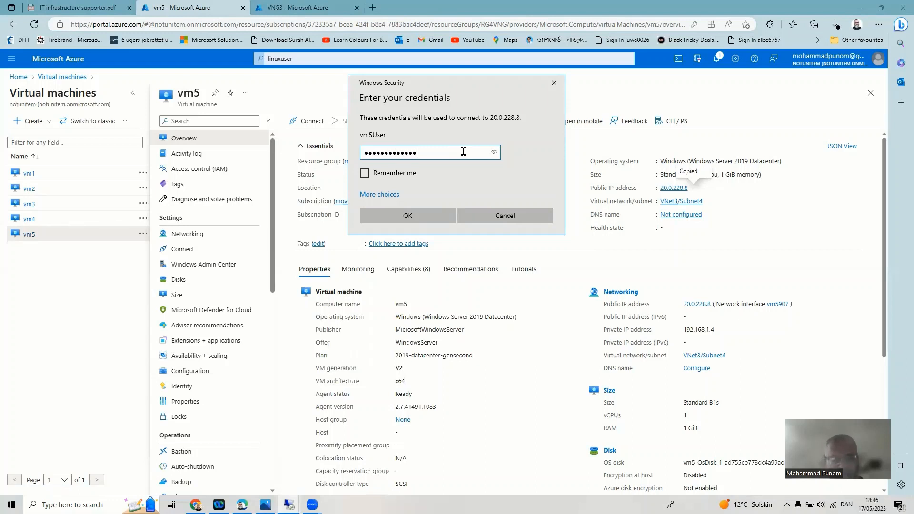
type("••")
key("Return")
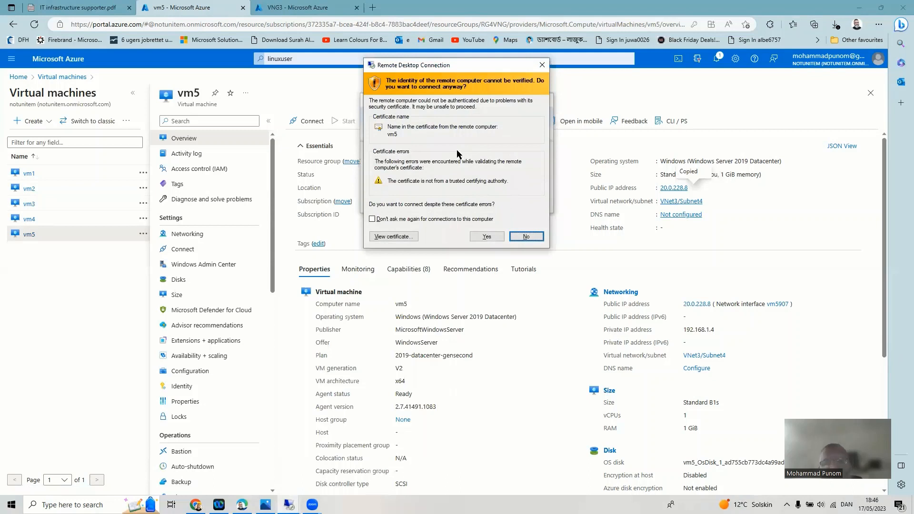
left_click(486, 236)
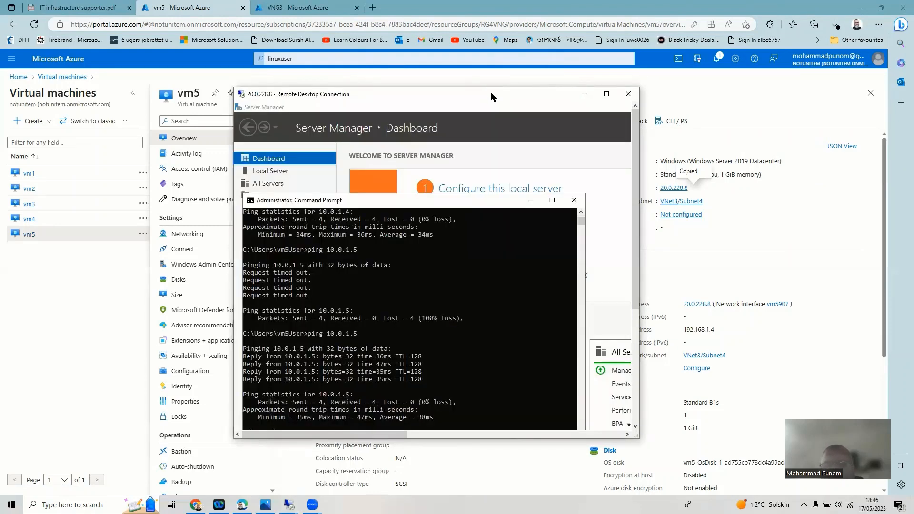
- Move the vm5 session to the upper right and exit the console's selection mode
left_click_drag(491, 98, 747, 69)
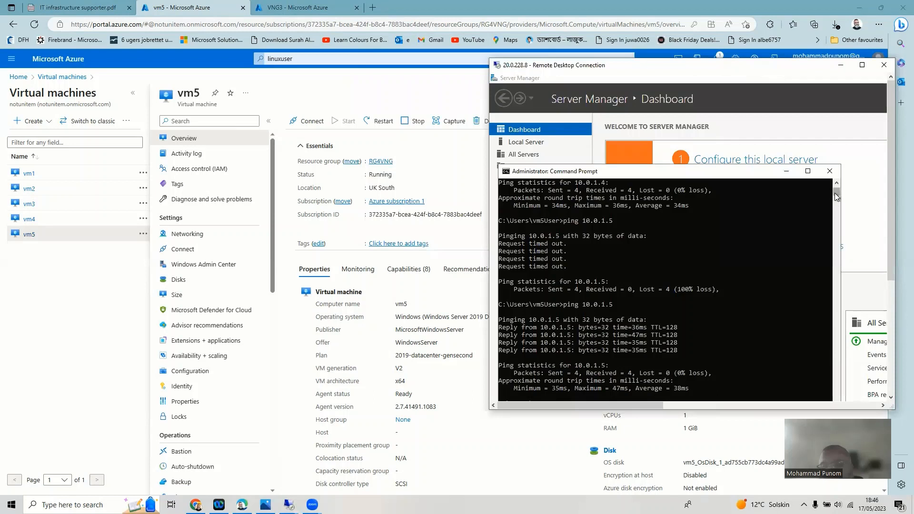
left_click_drag(836, 197, 840, 186)
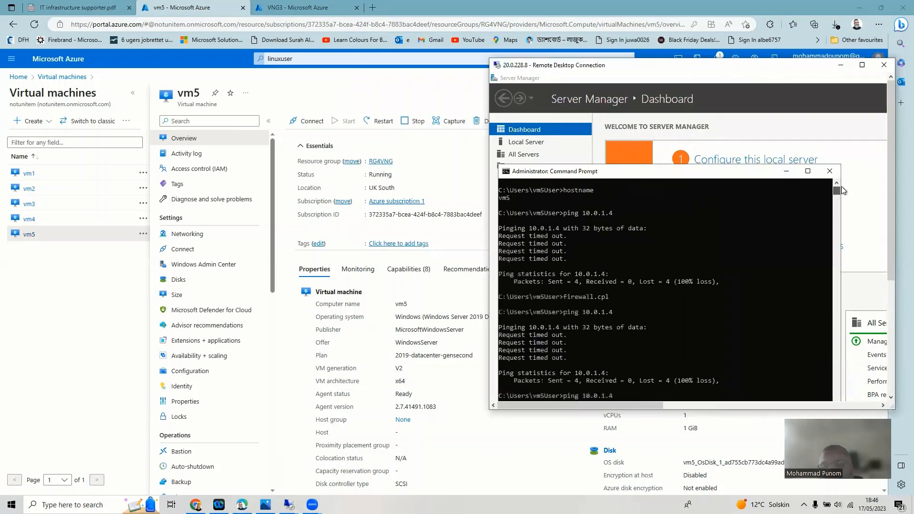
left_click(626, 396)
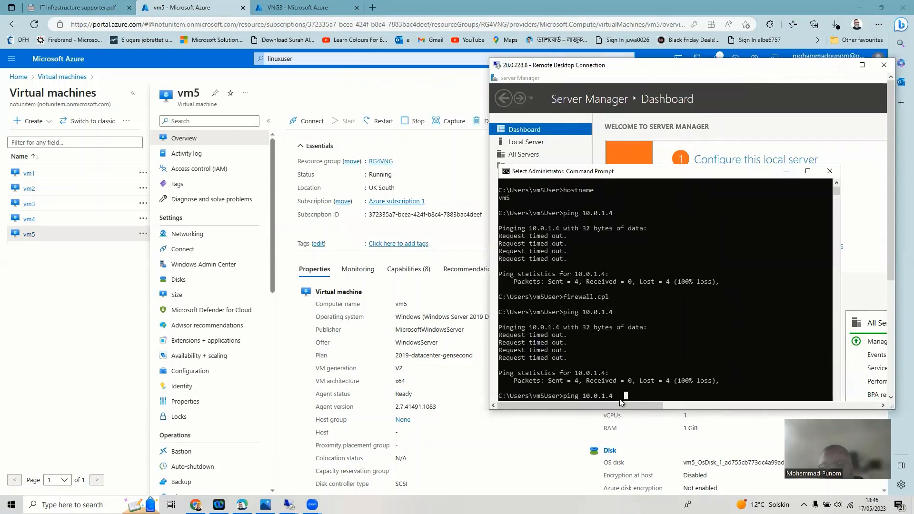
left_click(614, 397)
key("Return")
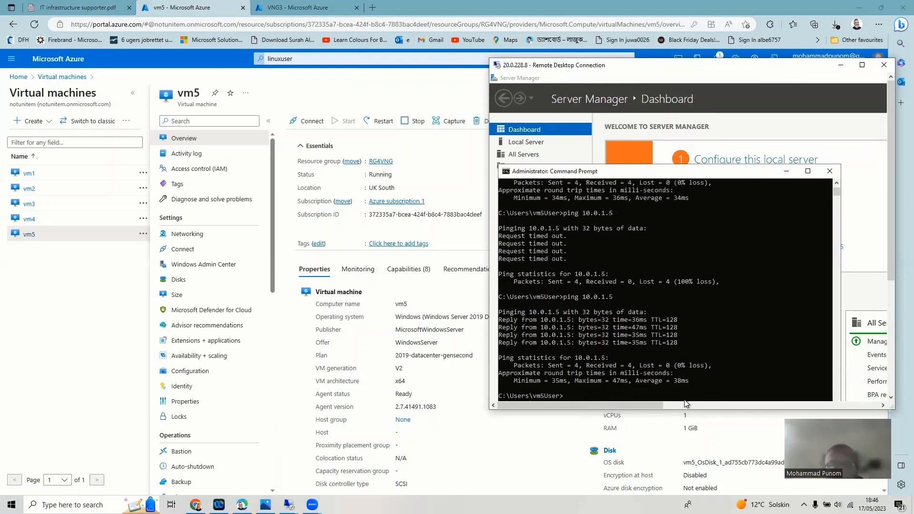
- Clear the vm5 console with cls and run hostname, confirming vm5
type("cls")
key("Return")
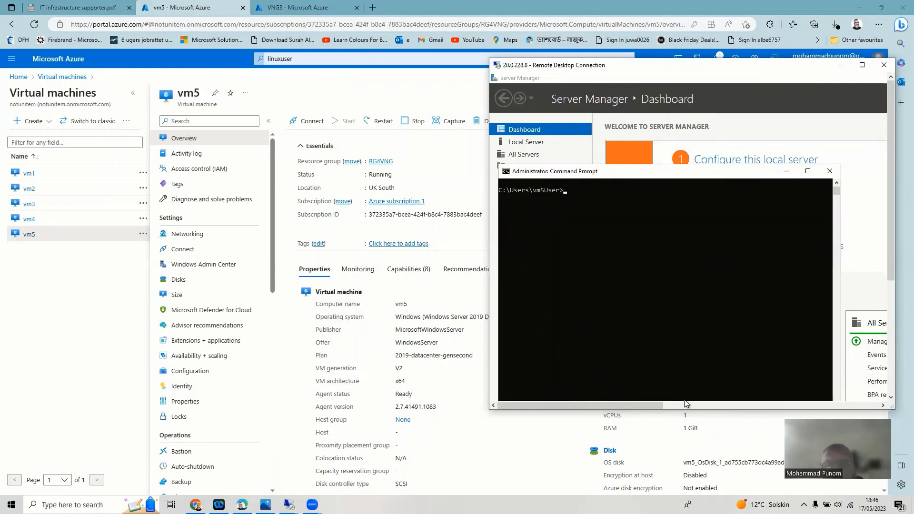
type("j")
type("os")
type("tname")
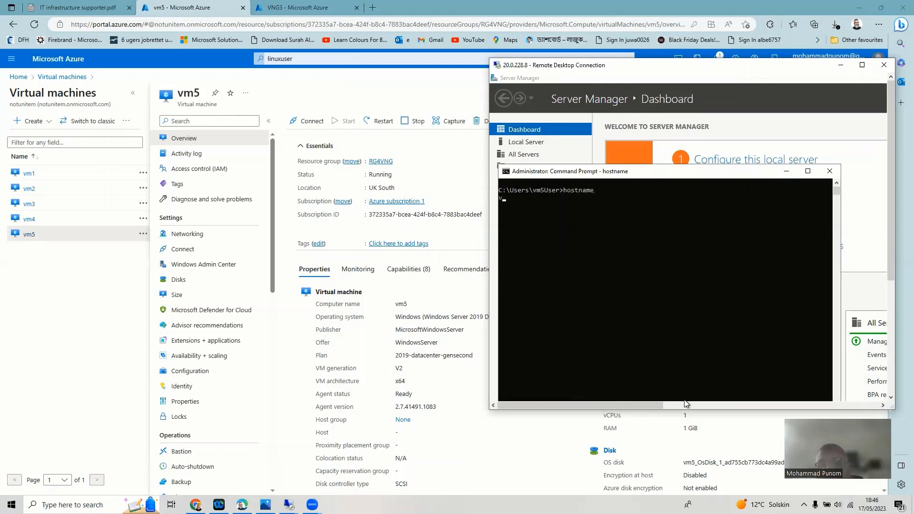
key("Return")
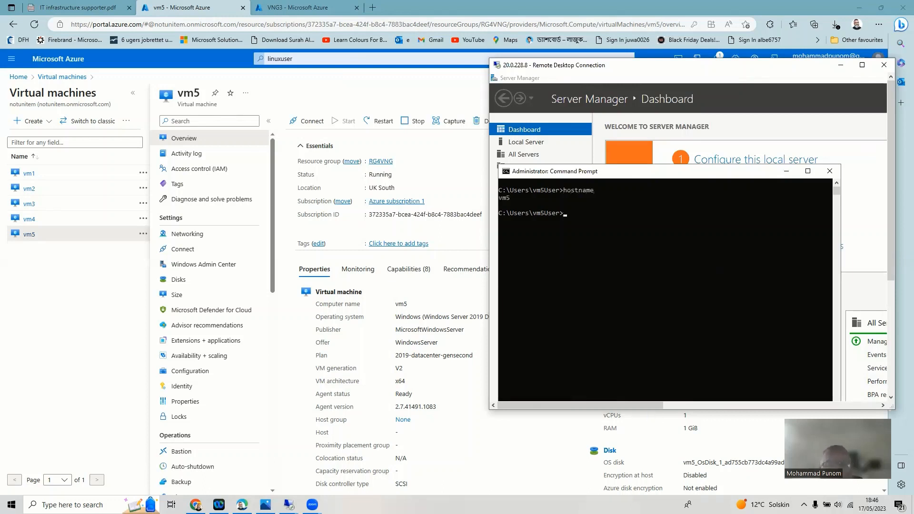
- Show vm3's session beside vm5, ping 10.0.2.4 from vm5 (100% loss), and begin a ping on vm3
mouse_move(289, 504)
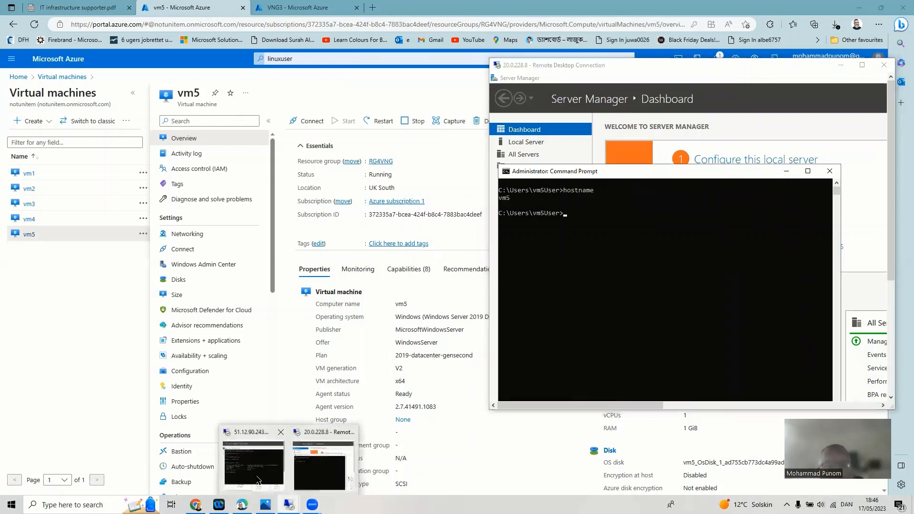
left_click(257, 480)
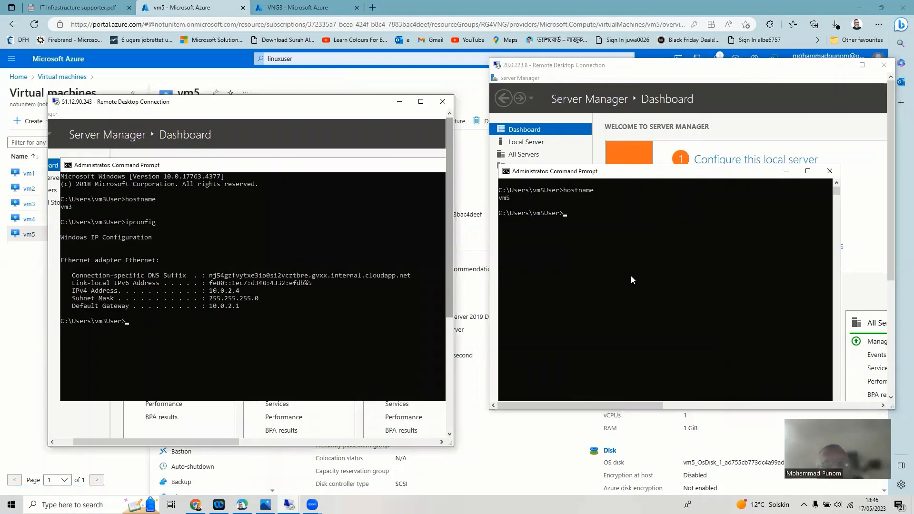
left_click(565, 215)
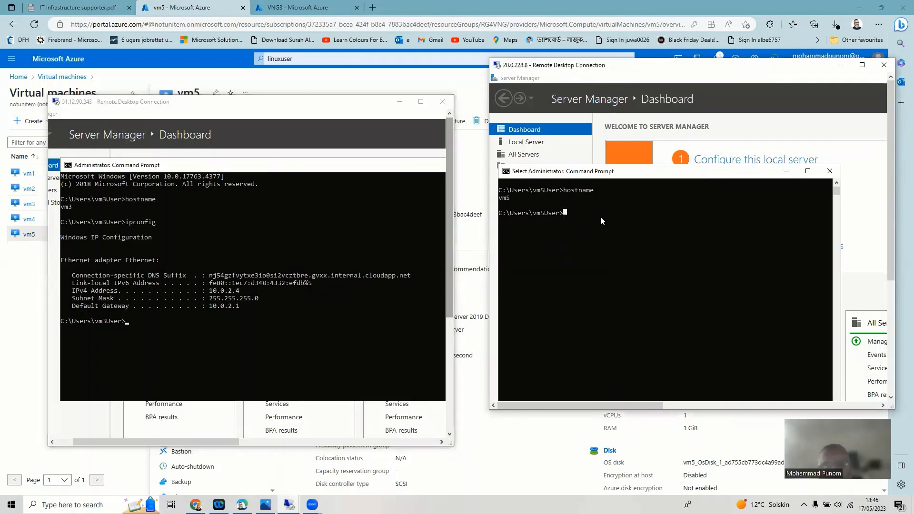
type("ping 10.0.")
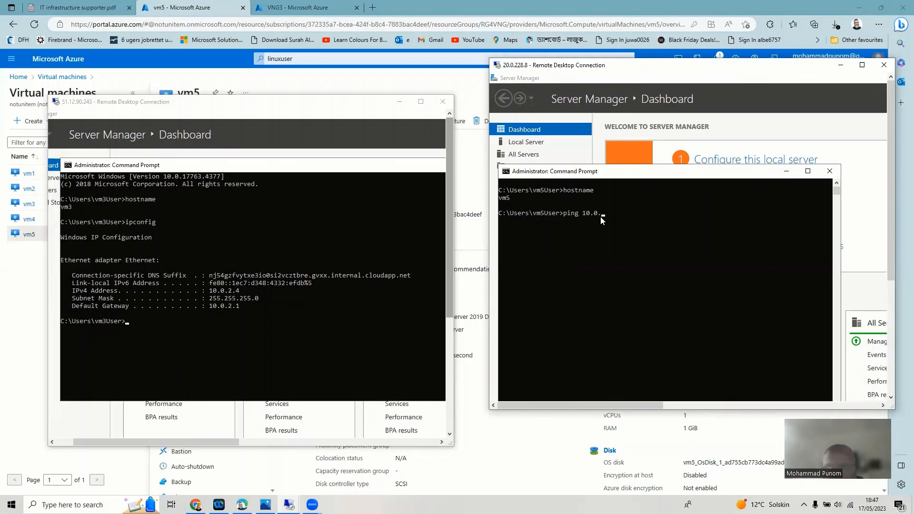
type("2.4")
key("Return")
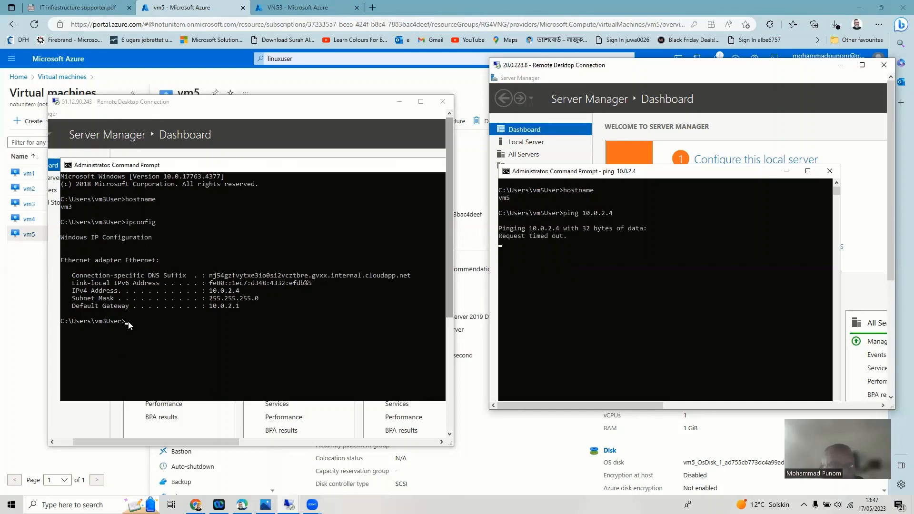
left_click(165, 330)
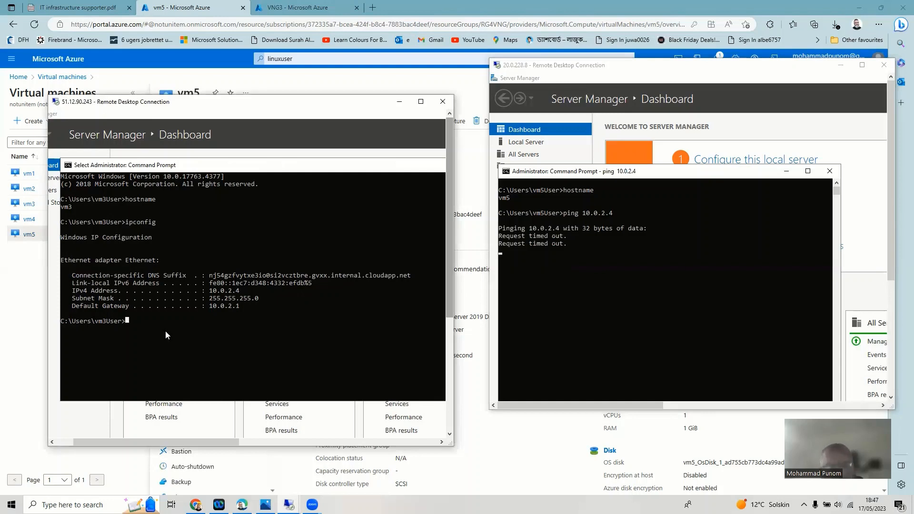
type("ping 192.168.")
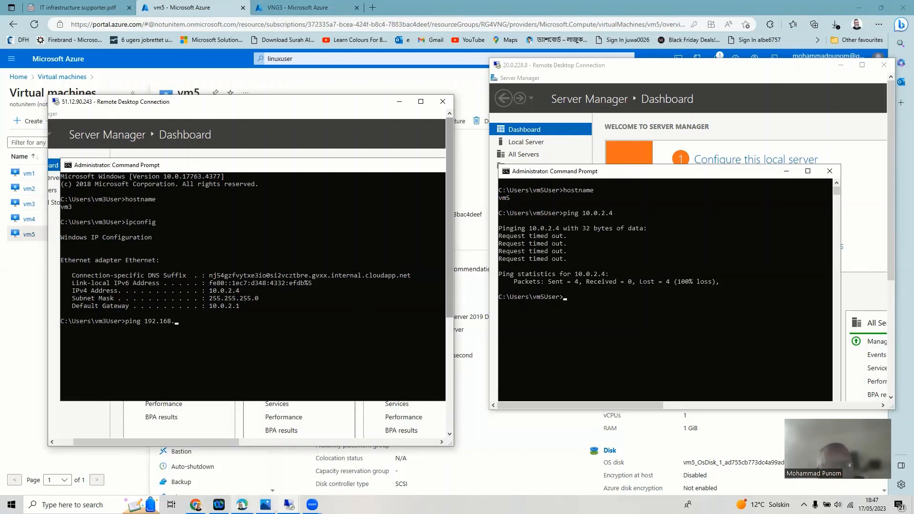
- Check the VNG.png diagram, then ping 192.168.1.4 from vm3: 4 replies, 0% loss
left_click(265, 505)
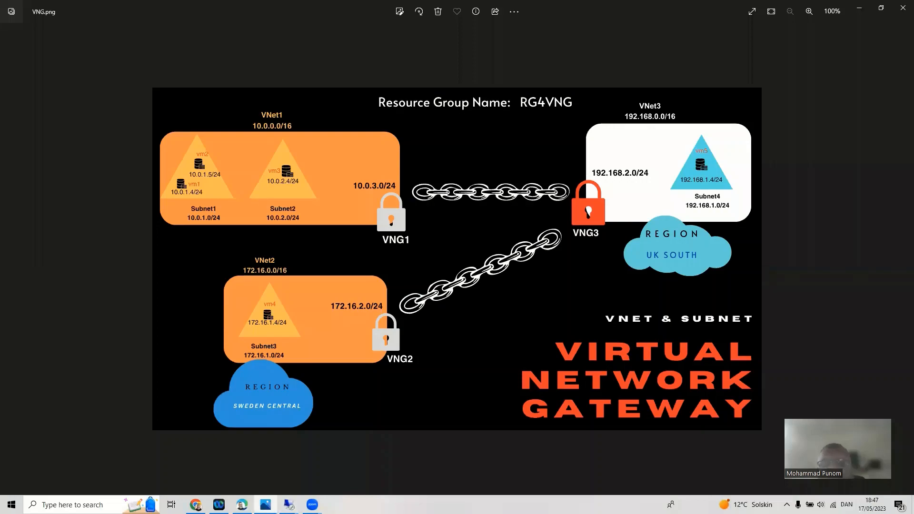
left_click(859, 8)
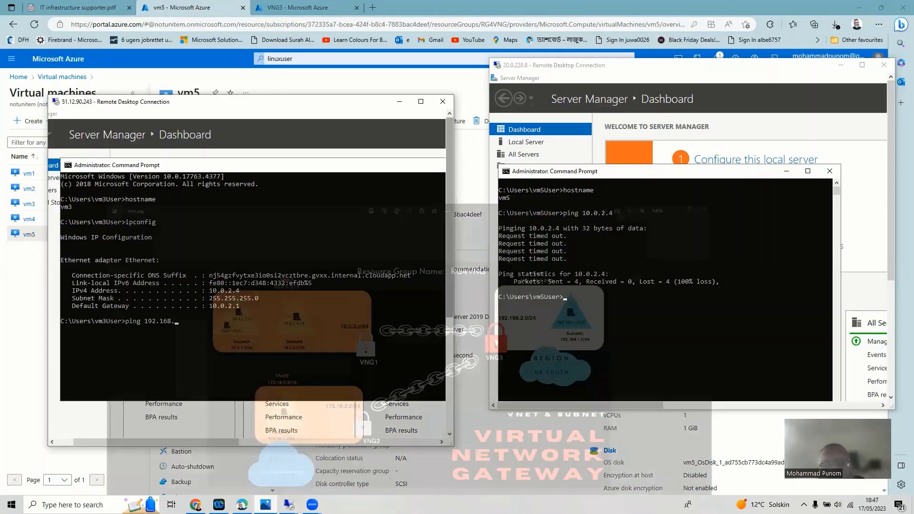
type("1.")
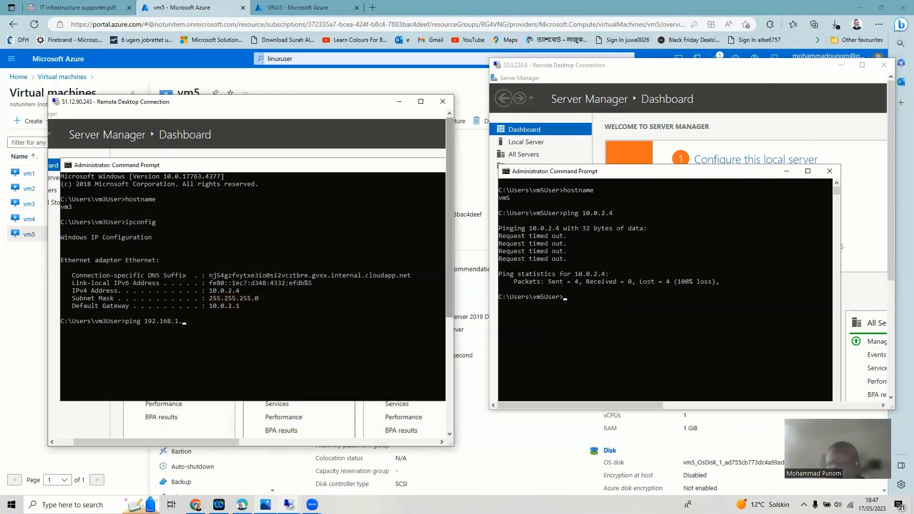
type("4")
key("Return")
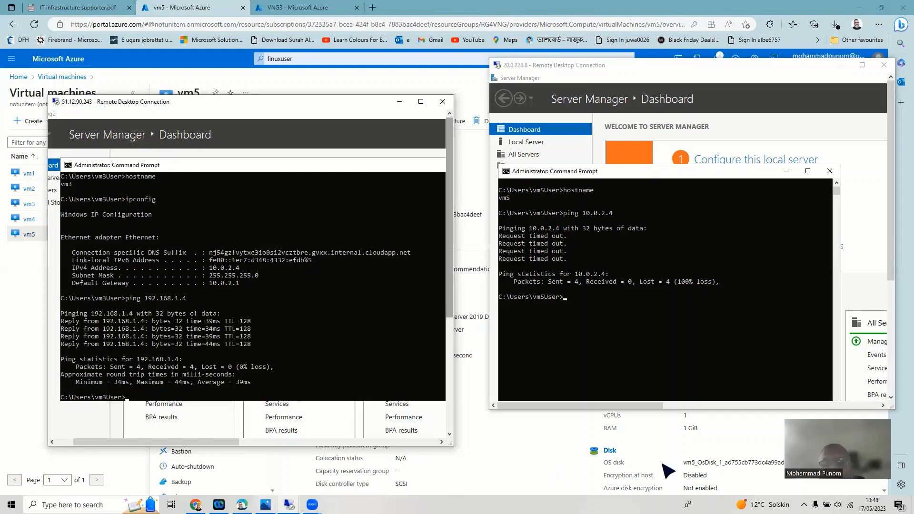
left_click(564, 301)
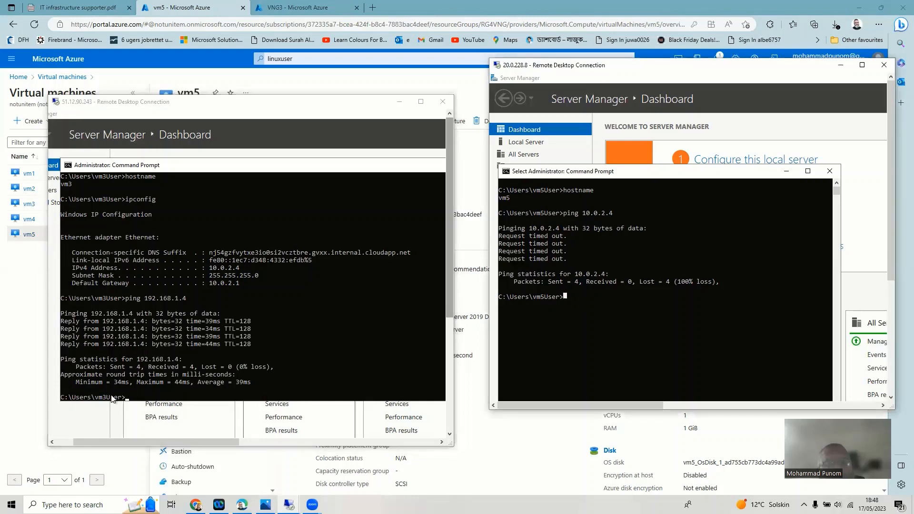
left_click(127, 398)
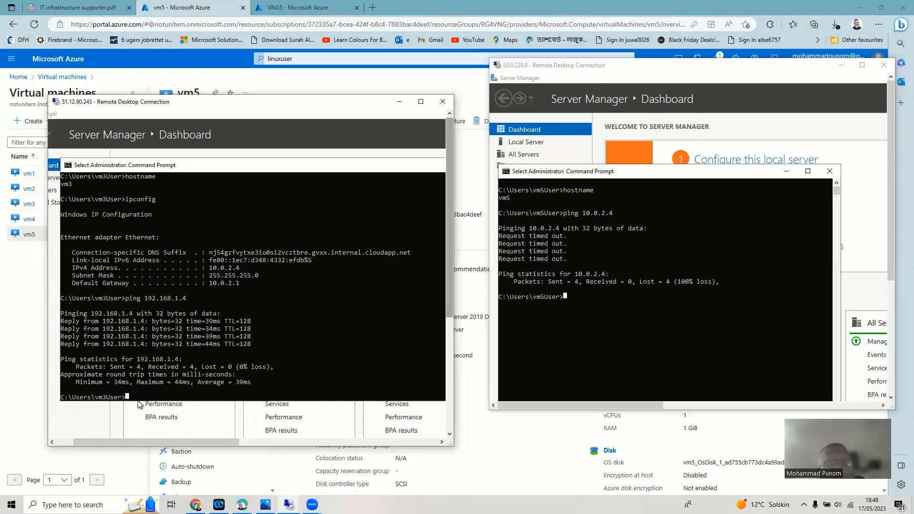
- Run firewall.cpl on vm3 and turn Windows Defender Firewall off for private and public networks
type("fi")
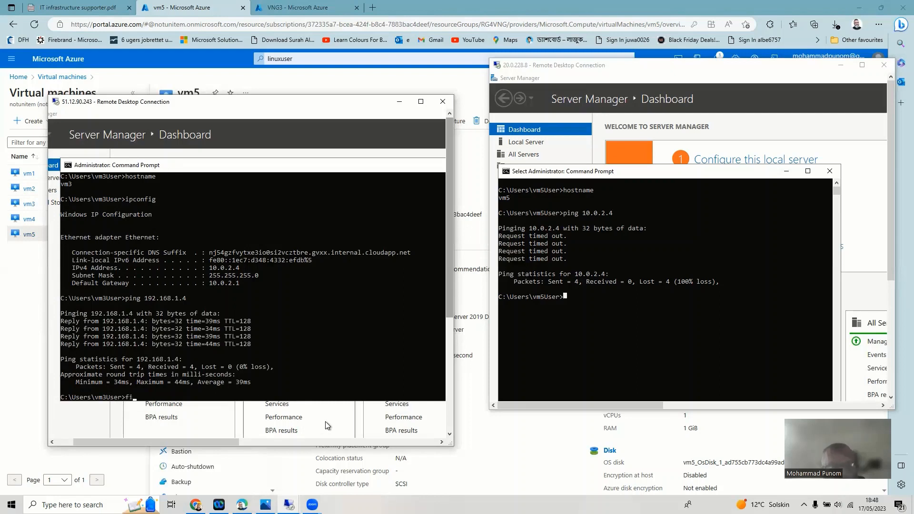
type("rewall.cpl")
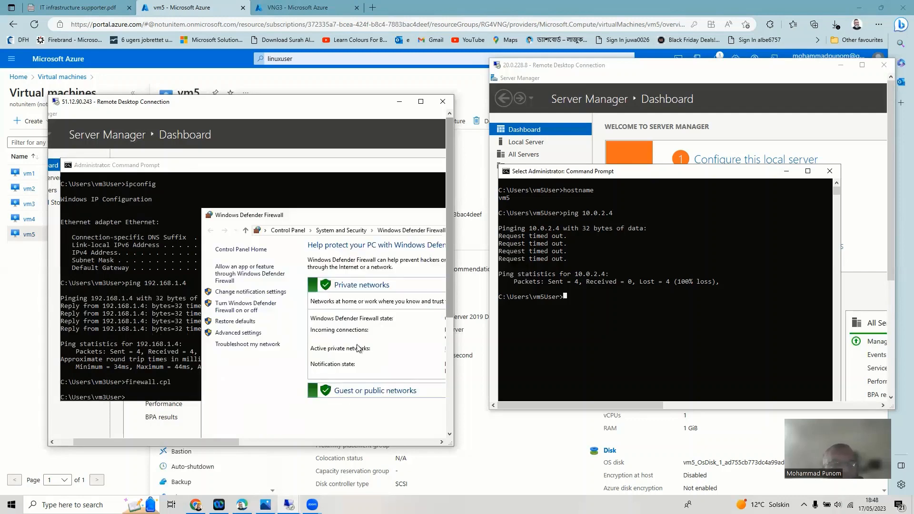
left_click(238, 307)
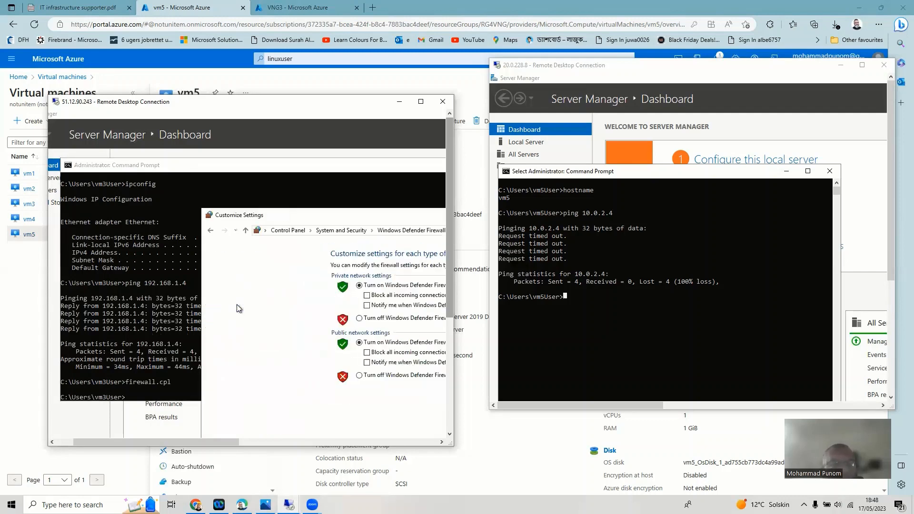
left_click(360, 318)
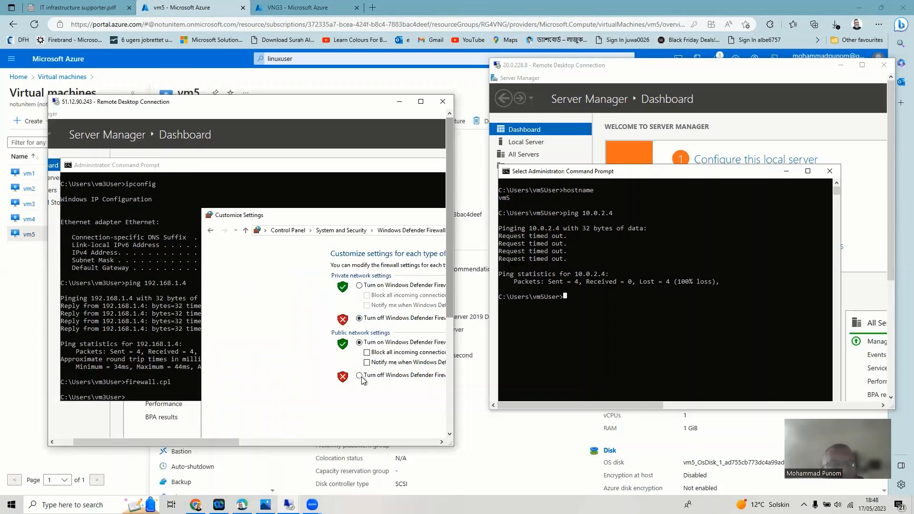
left_click(359, 375)
left_click_drag(446, 305, 432, 404)
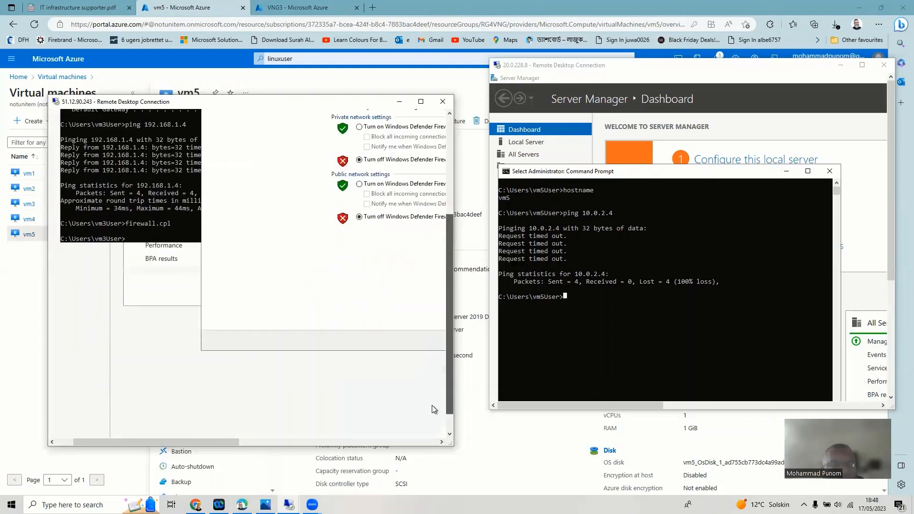
left_click_drag(209, 442, 316, 452)
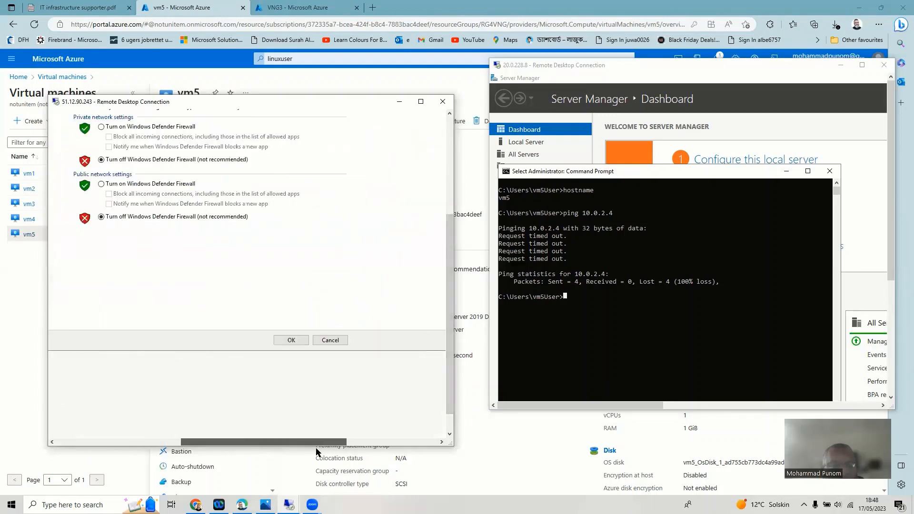
left_click_drag(452, 335, 461, 306)
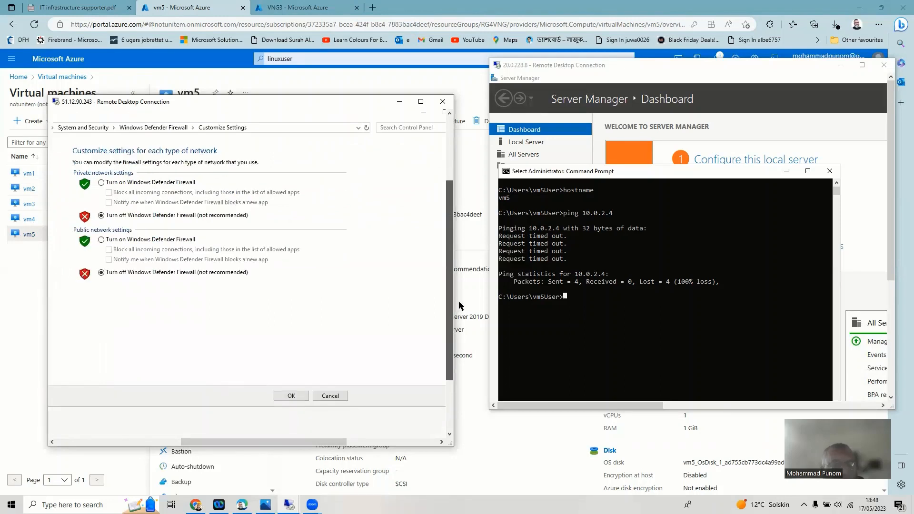
left_click(292, 396)
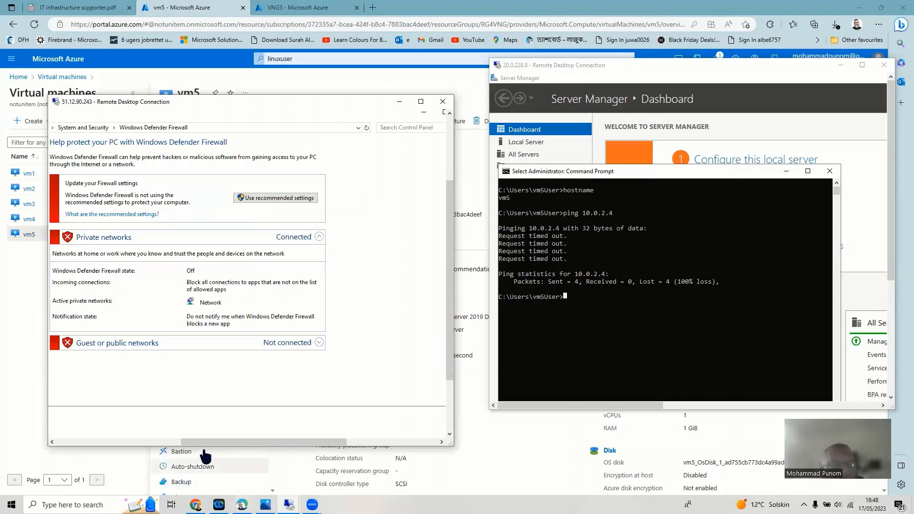
left_click_drag(207, 441, 61, 442)
left_click(190, 301)
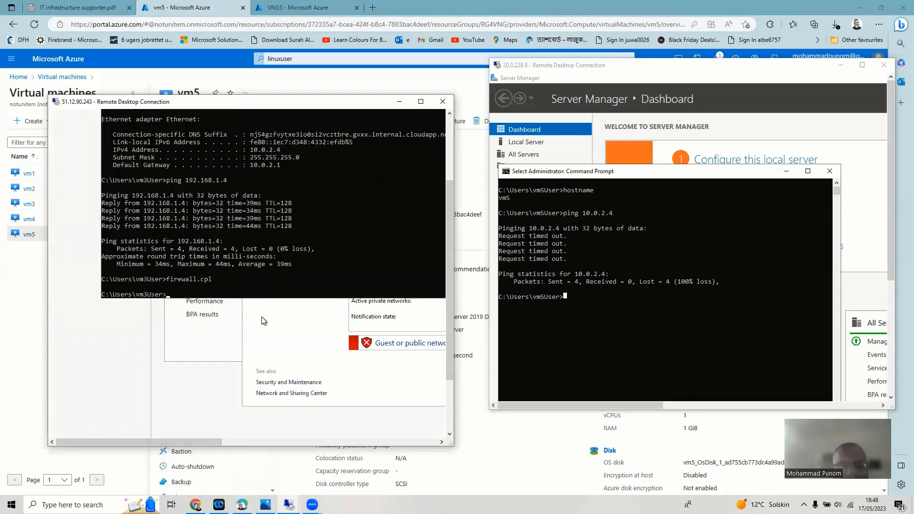
- Rerun ping 192.168.1.4 on vm3 and ping 10.0.2.4 on vm5, now 0% loss, then show VNG.png
key("Up")
key("Up")
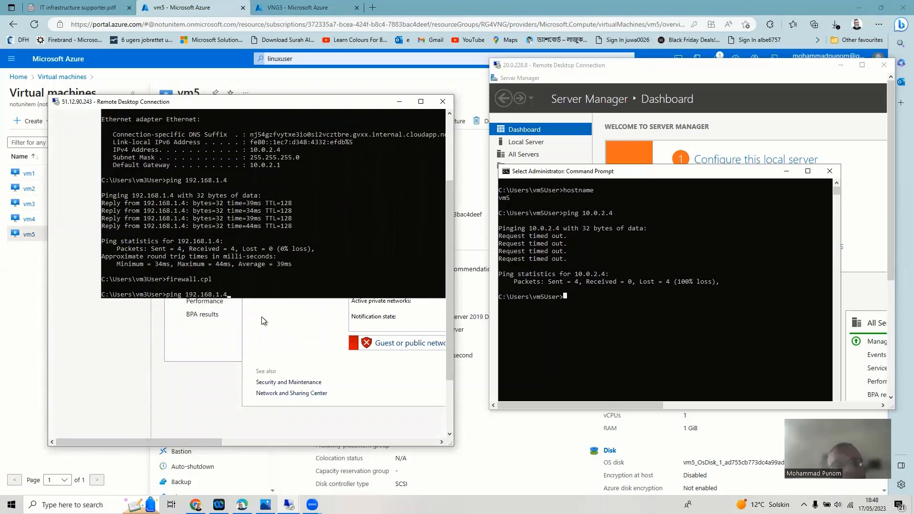
key("Return")
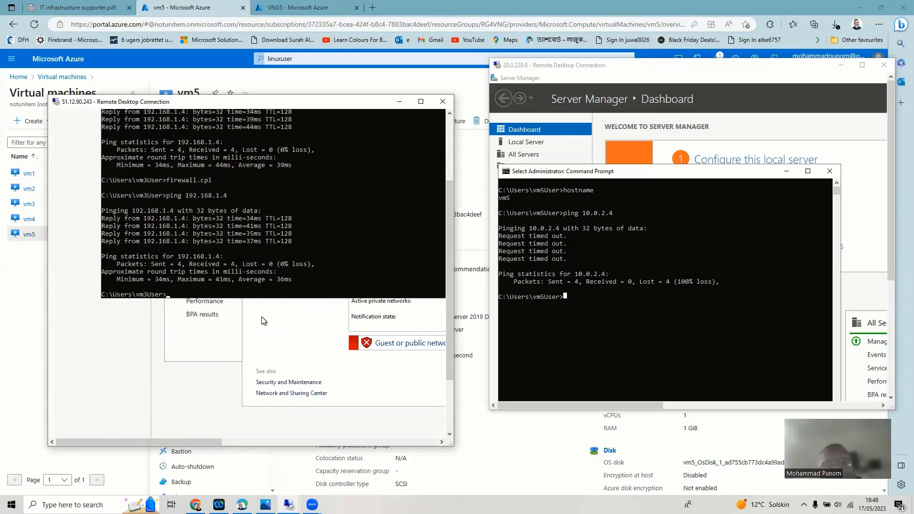
left_click(566, 299)
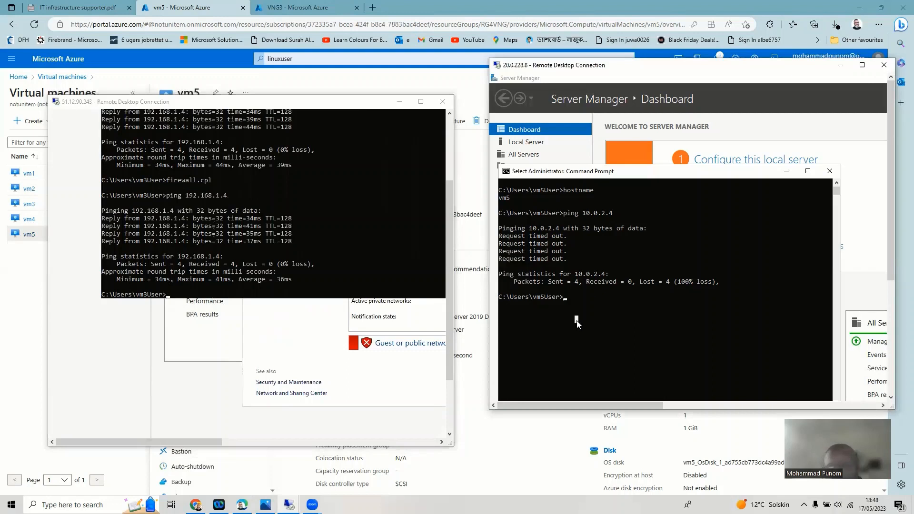
key("Up")
key("Return")
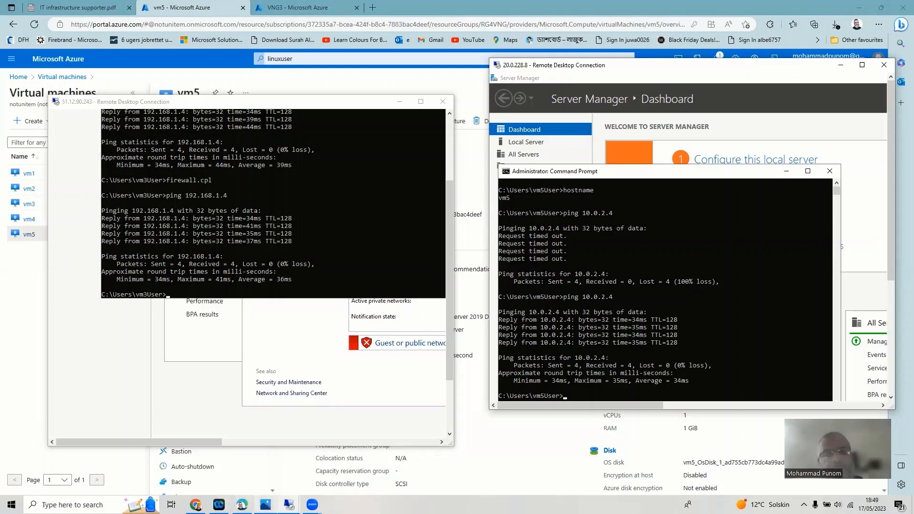
left_click(265, 505)
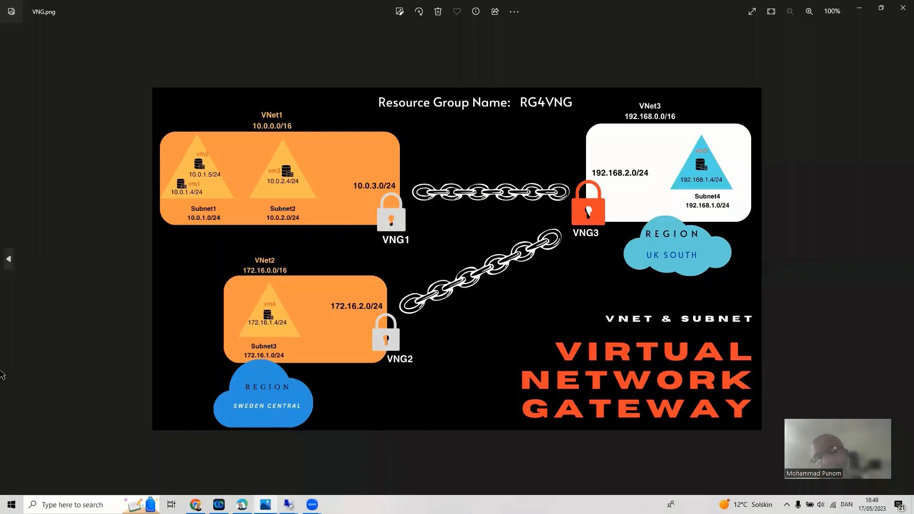